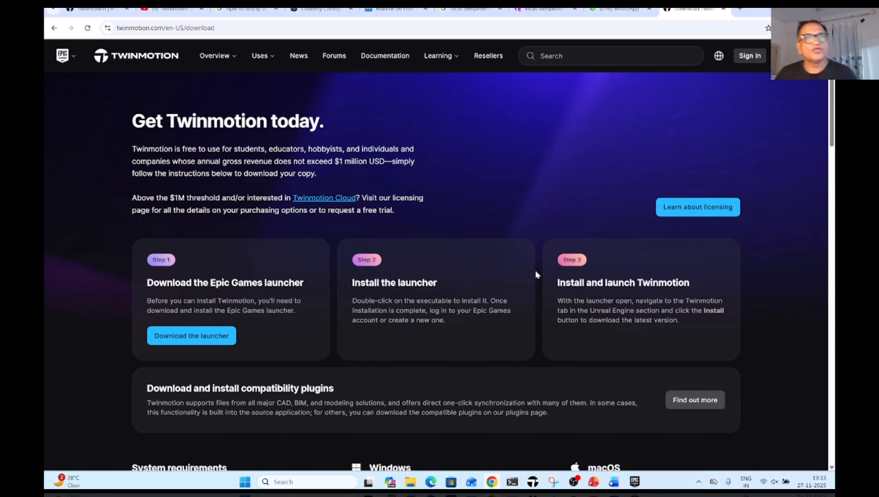
Switch to the Epic Games launcher and list the Twinmotion versions available there
click(164, 30)
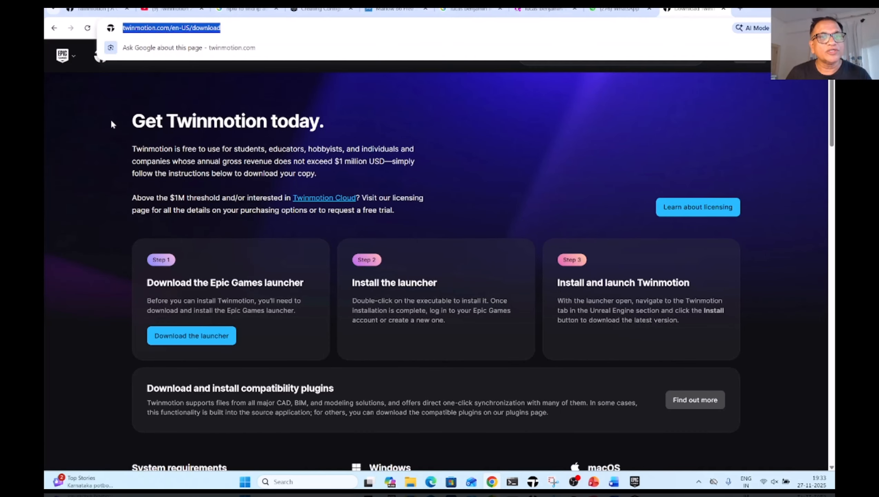
click(261, 141)
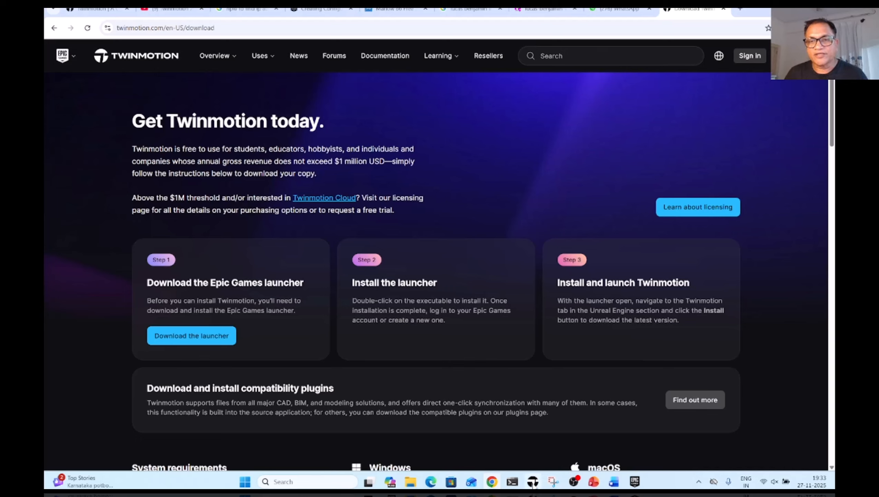
click(634, 482)
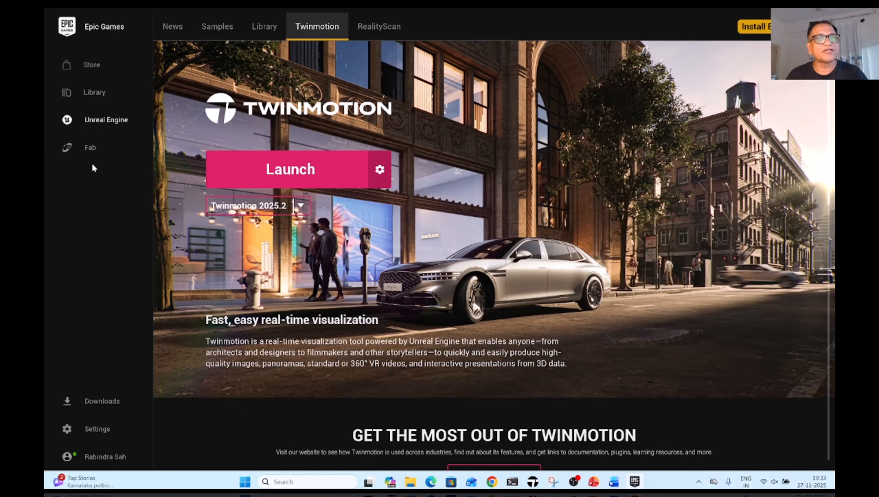
click(267, 30)
click(318, 32)
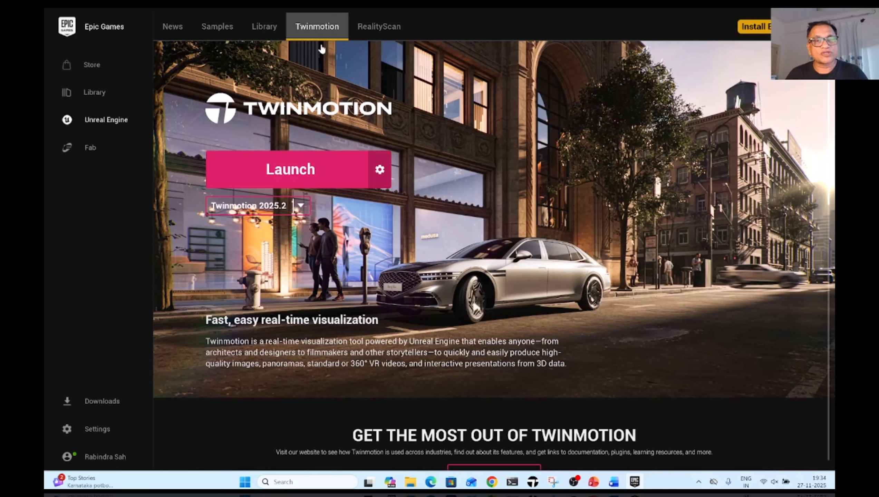
click(300, 207)
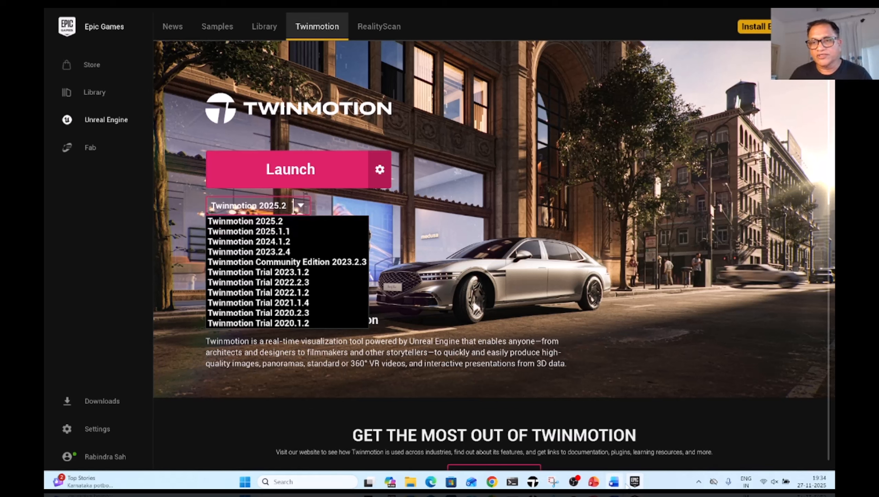
Switch to the Twinmotion project and check its performance statistics, closing them after viewing
click(533, 482)
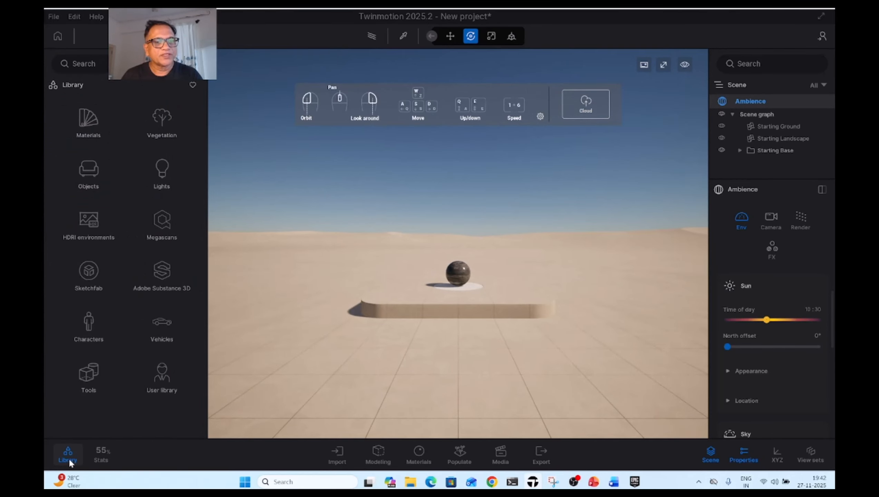
click(100, 458)
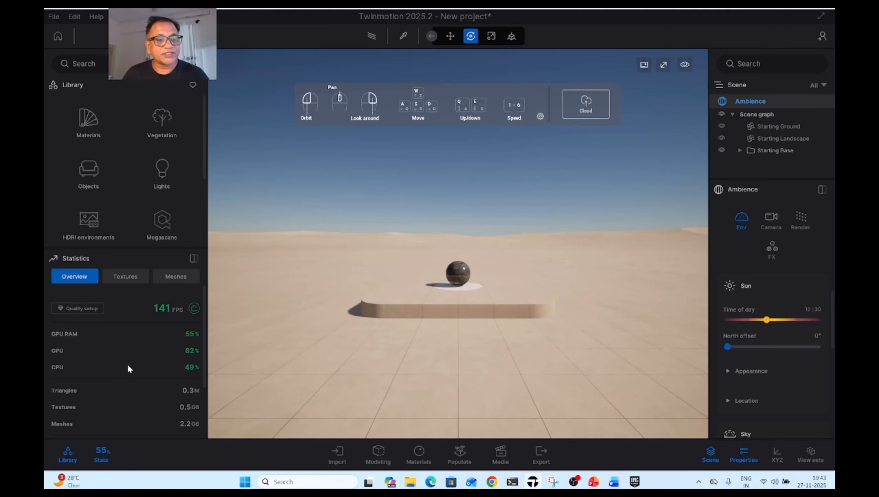
click(102, 454)
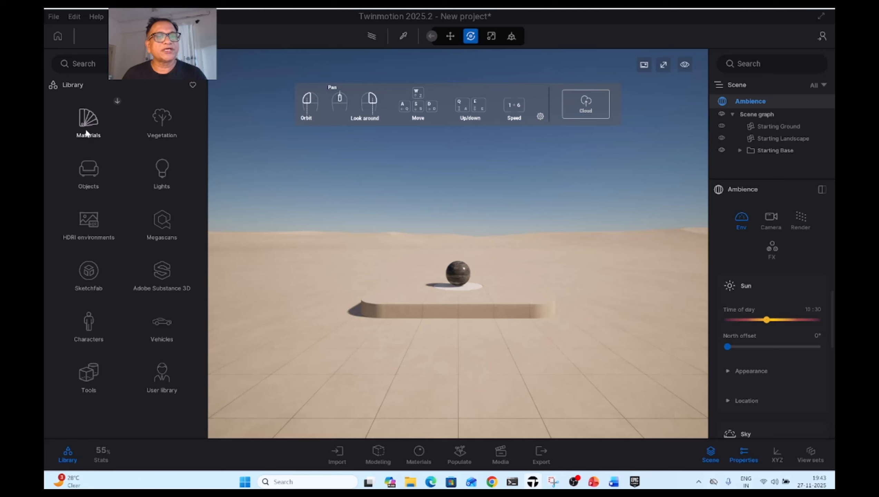
Look through the Metal materials and the Lights category of the library, returning to the library's top level
click(104, 129)
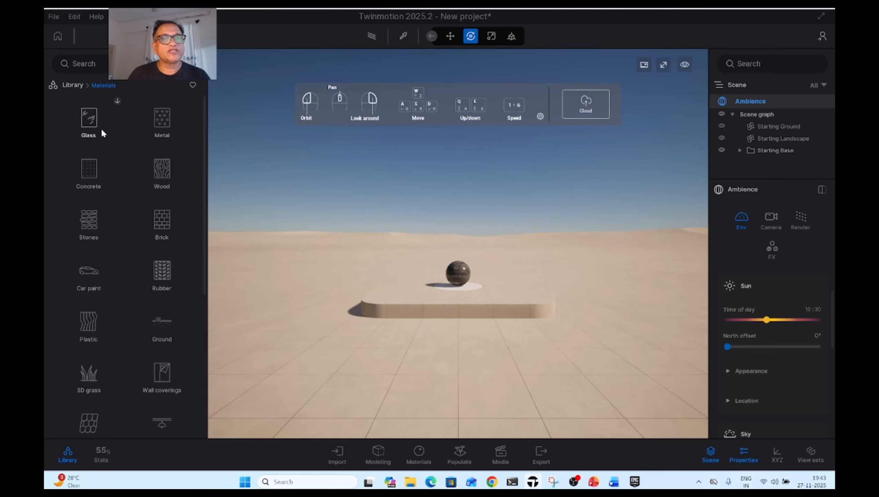
click(164, 122)
click(72, 85)
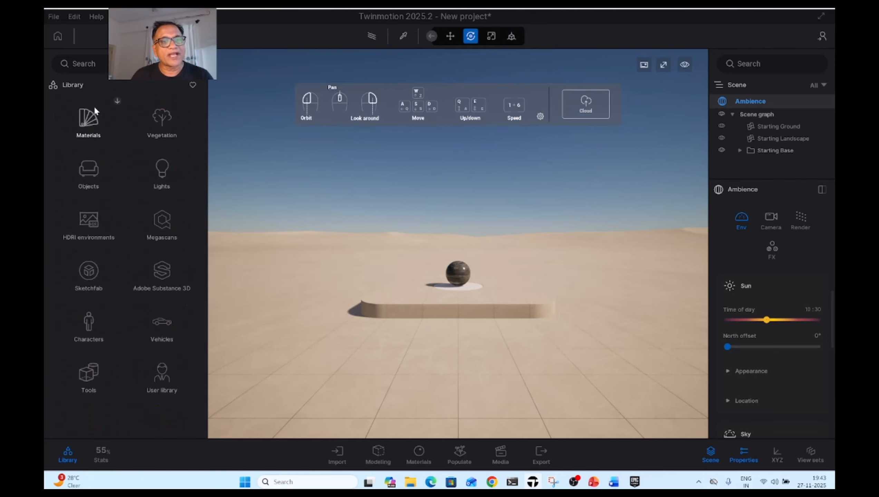
click(160, 168)
click(72, 84)
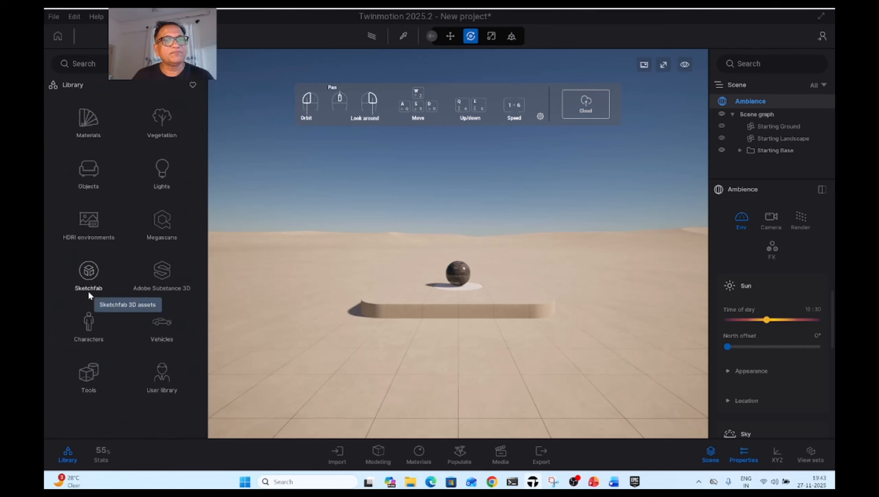
Place a Banyan from the library's vegetation trees on the base platform, to the left of the sphere
click(161, 120)
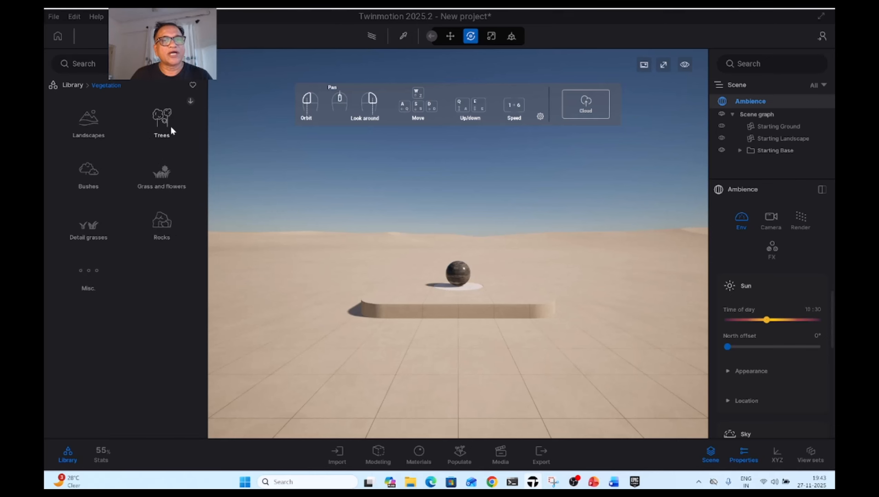
click(163, 123)
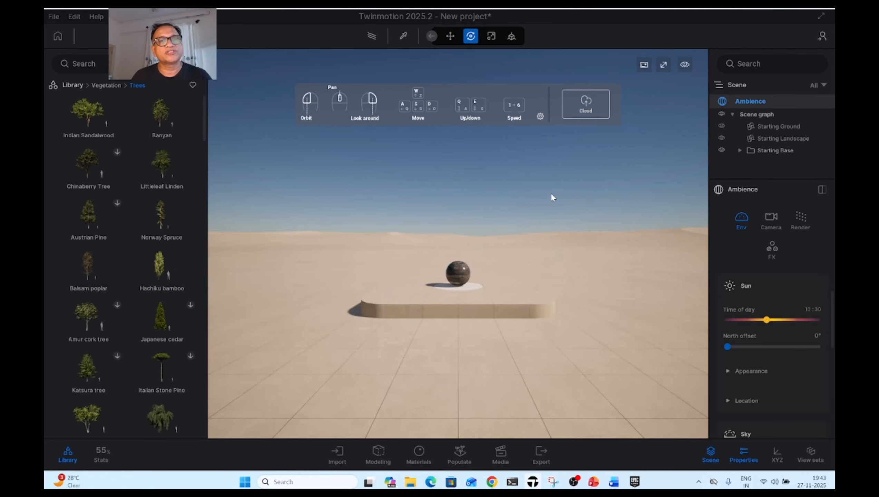
mouse_move(193, 109)
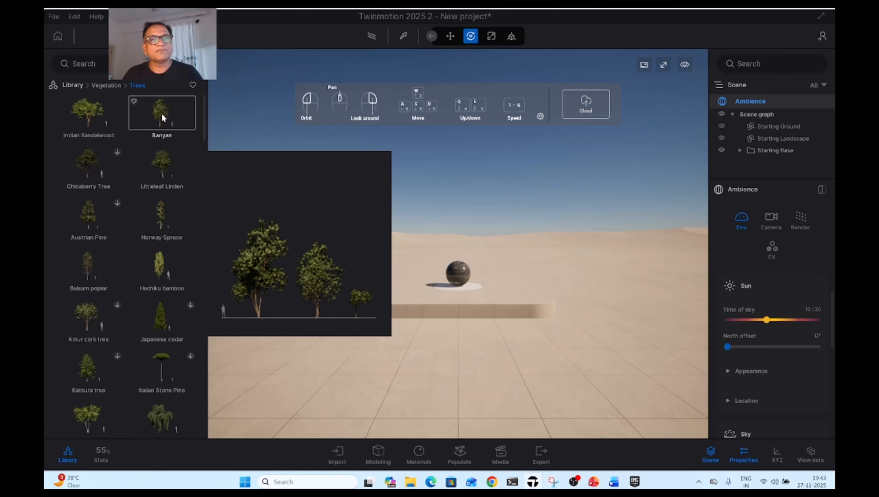
click(175, 111)
drag(164, 115, 398, 292)
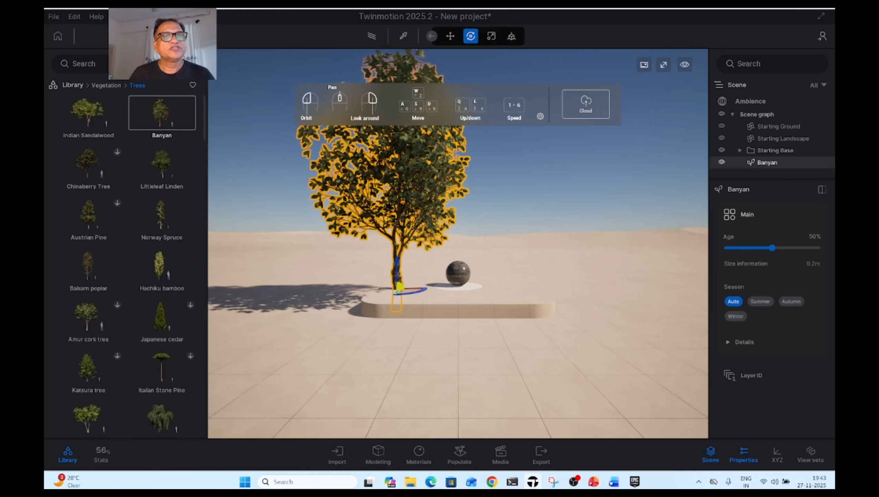
Review the file and edit commands and the preferences' settings categories, leaving the preferences without changes
mouse_move(102, 99)
click(54, 16)
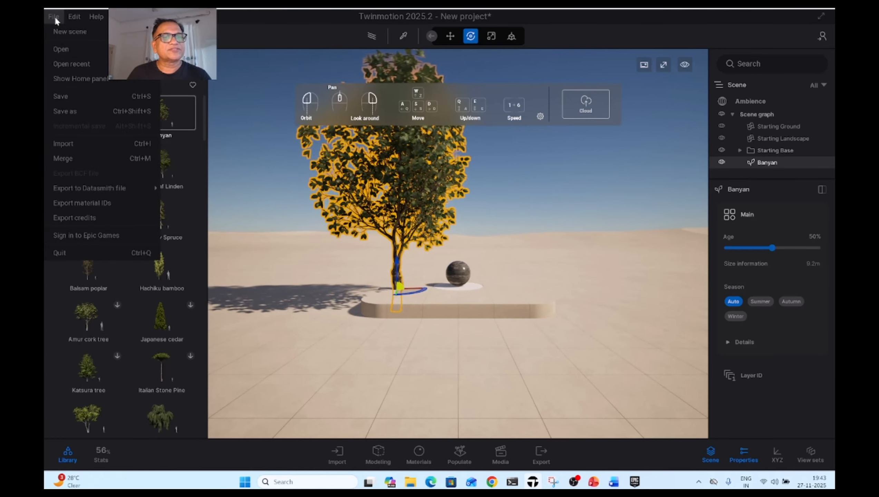
click(80, 15)
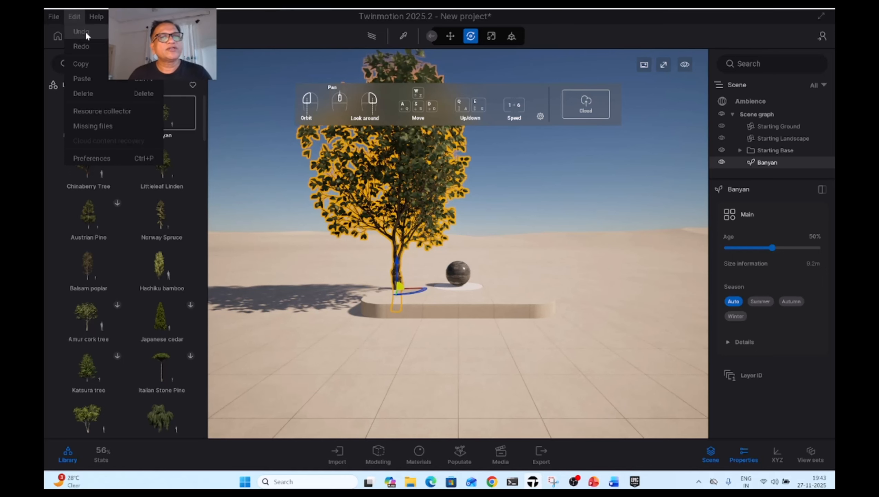
click(115, 158)
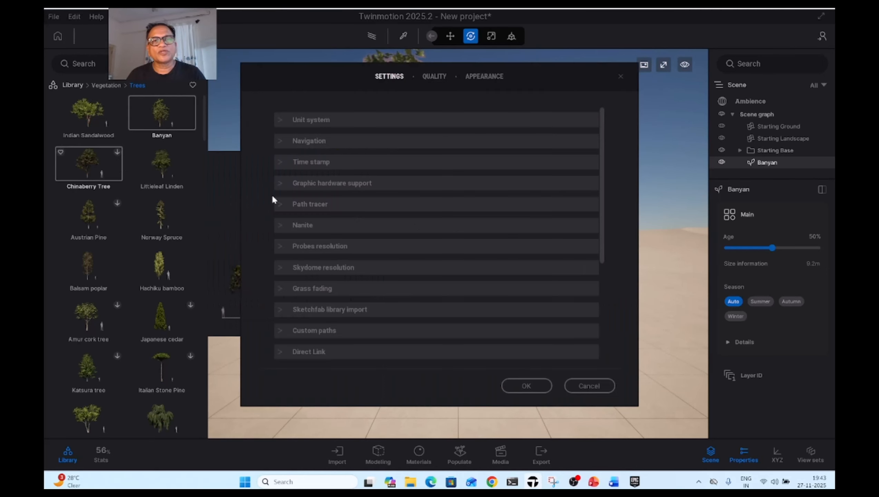
click(589, 386)
Open the English Twinmotion shortcuts sheet, read through it and return to the project
click(92, 17)
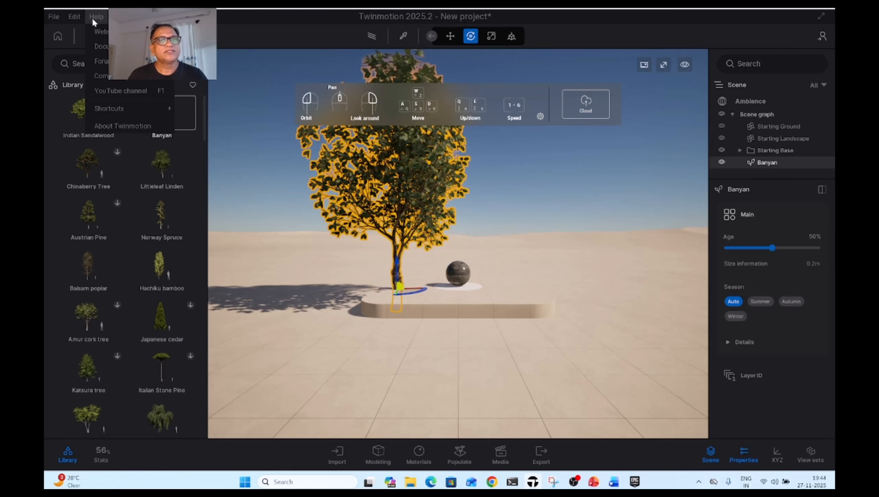
mouse_move(117, 109)
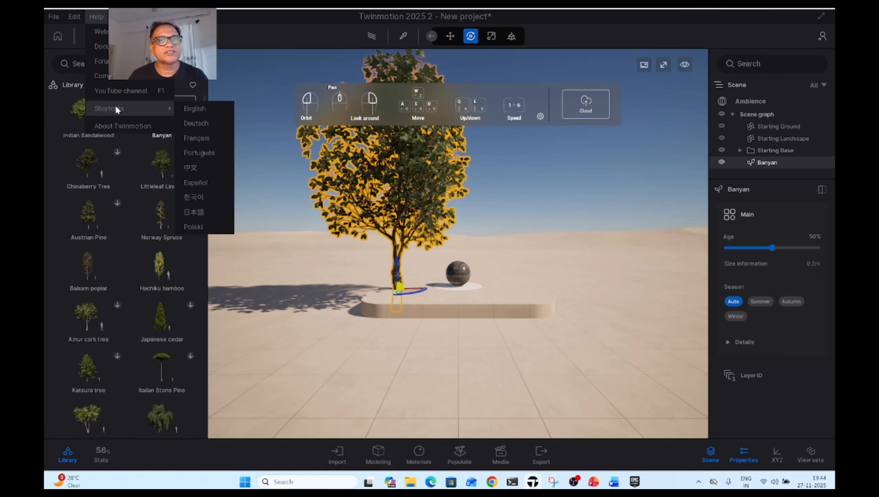
click(190, 112)
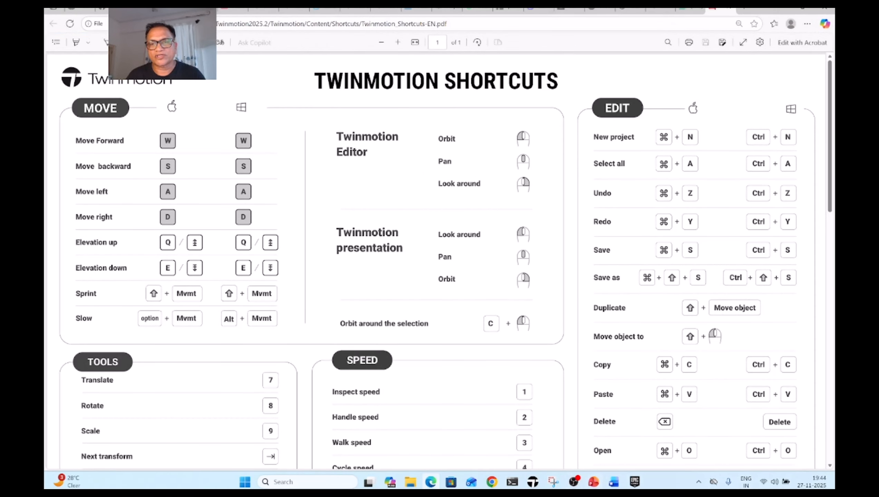
scroll(392, 355, down, 2)
scroll(392, 355, down, 8)
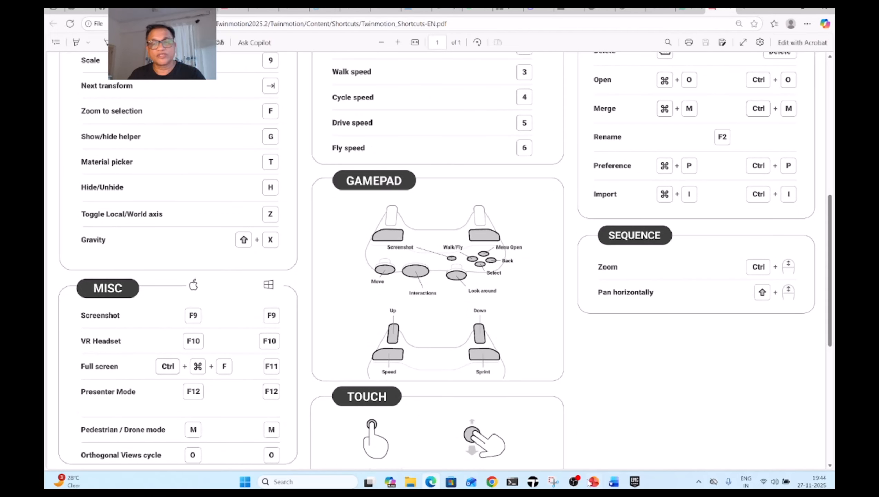
mouse_move(532, 482)
click(561, 468)
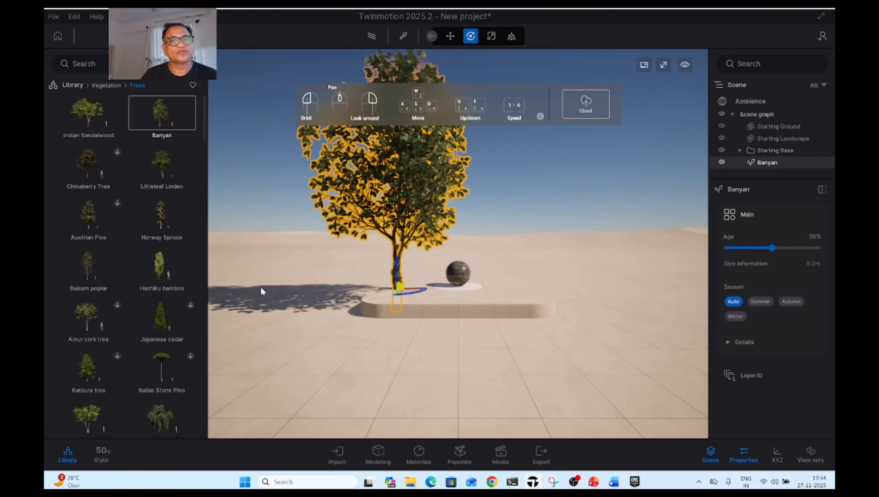
Return the library to its top level and inspect the properties of the scene graph, Starting Ground, Starting Landscape and Starting Base
click(69, 86)
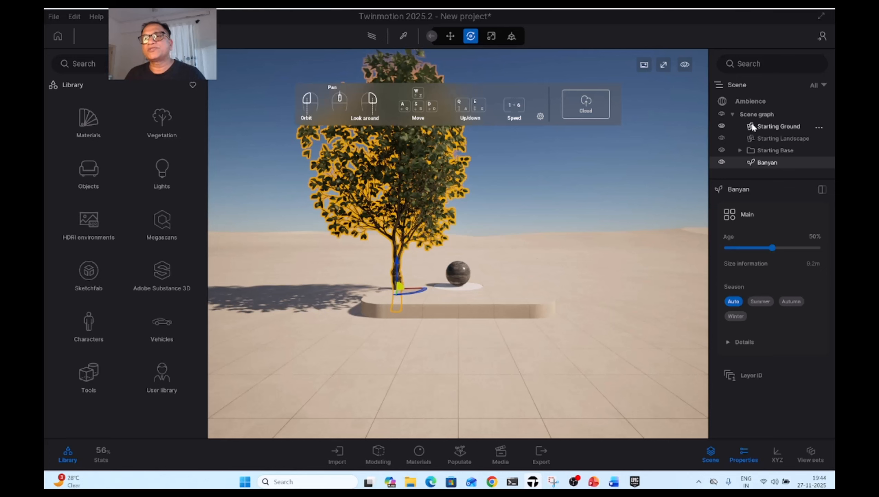
click(757, 115)
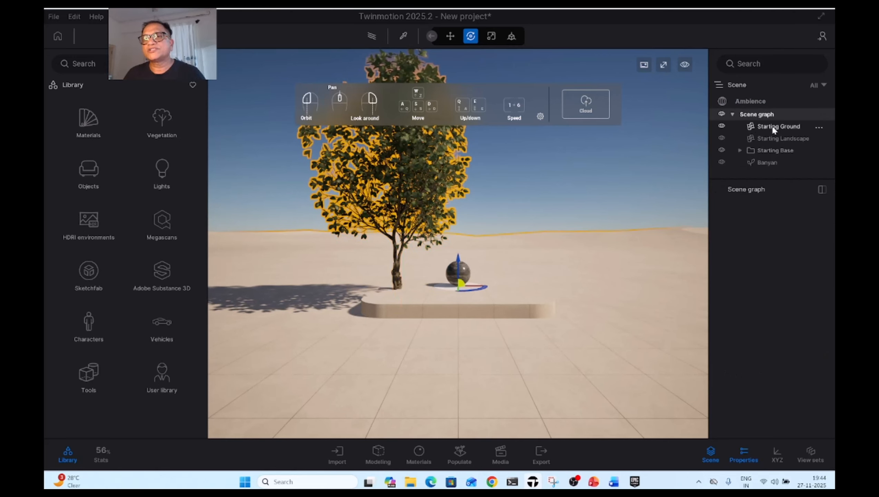
click(776, 126)
click(780, 138)
drag(773, 179, 764, 236)
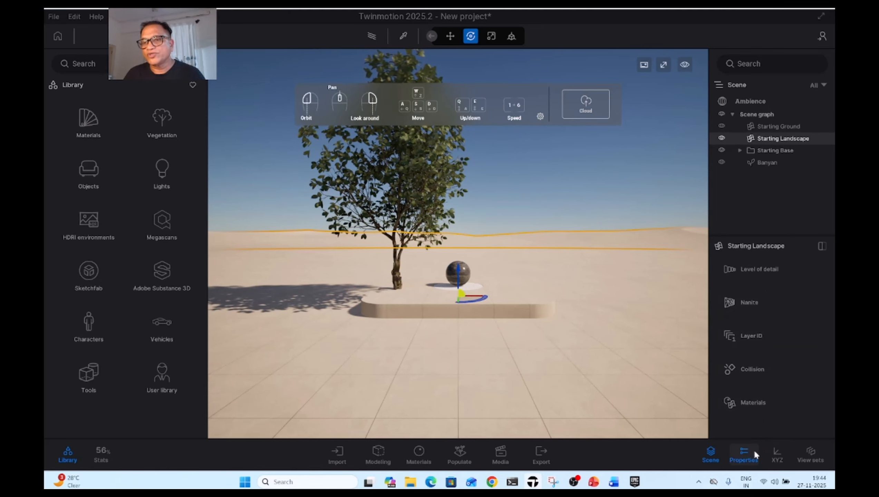
click(769, 151)
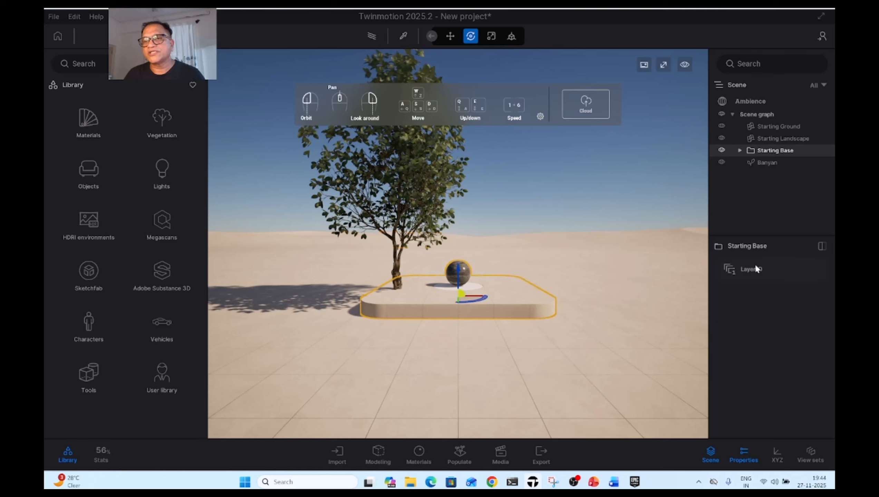
Hide and restore the object properties display and the scene list one after the other
click(745, 457)
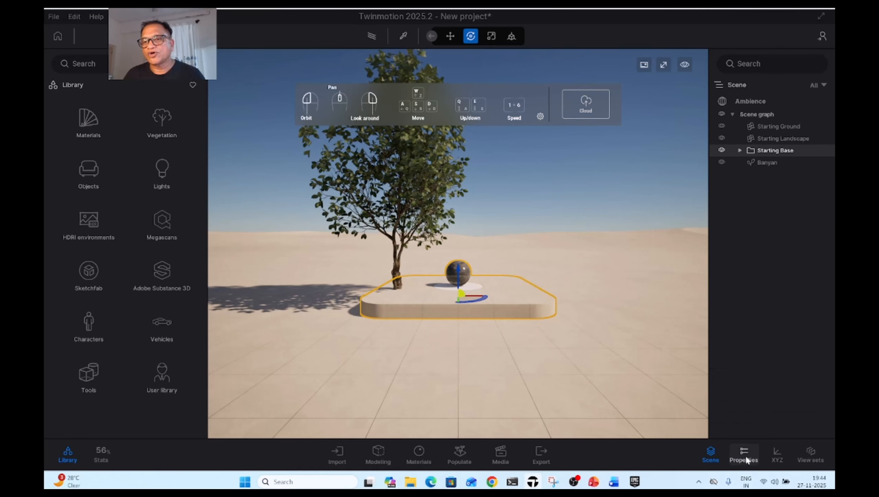
click(746, 457)
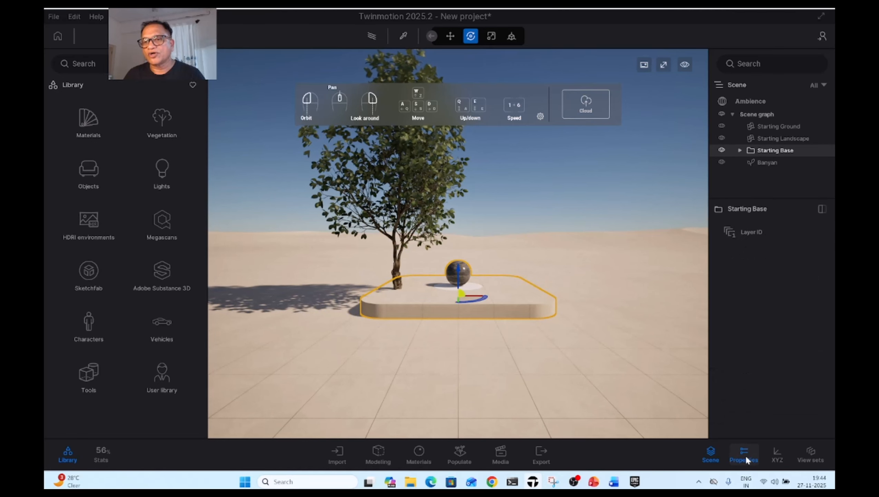
click(711, 456)
click(714, 459)
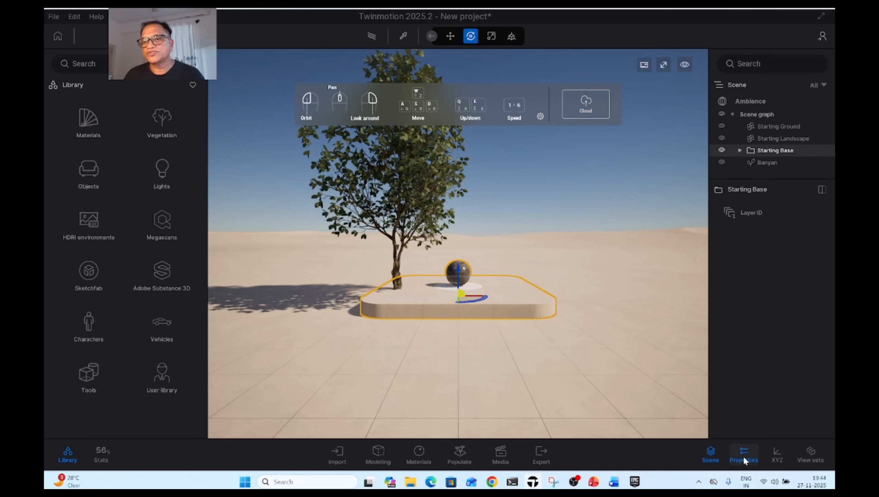
Set the Banyan tree's age to 33%
click(770, 163)
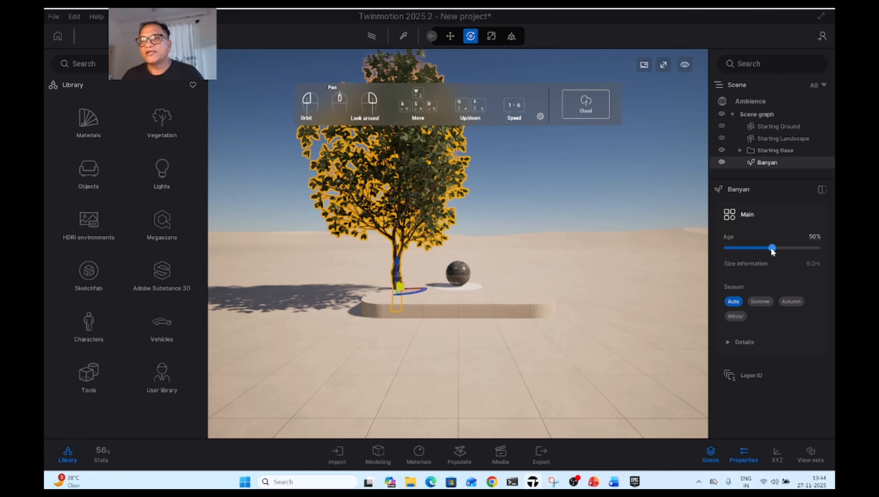
mouse_move(772, 250)
mouse_down()
mouse_move(746, 248)
mouse_move(769, 247)
mouse_move(756, 248)
mouse_up()
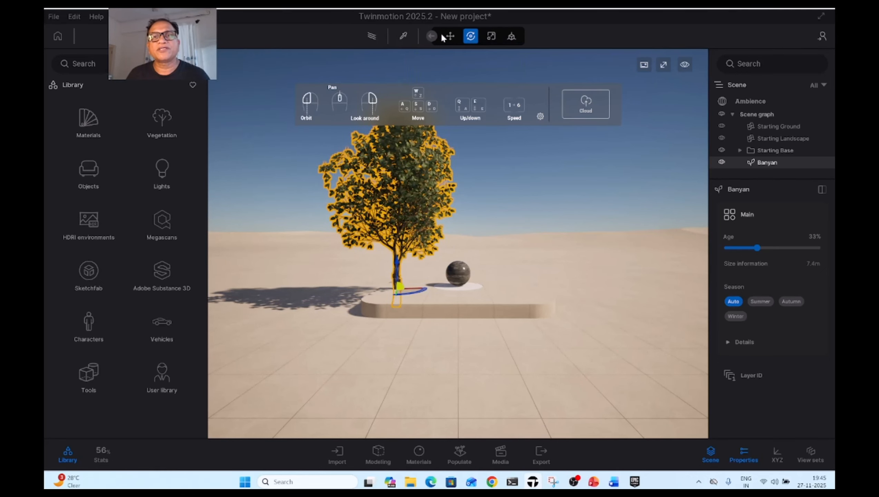
Expand the full set of transform tools and show the viewport's view options
click(433, 36)
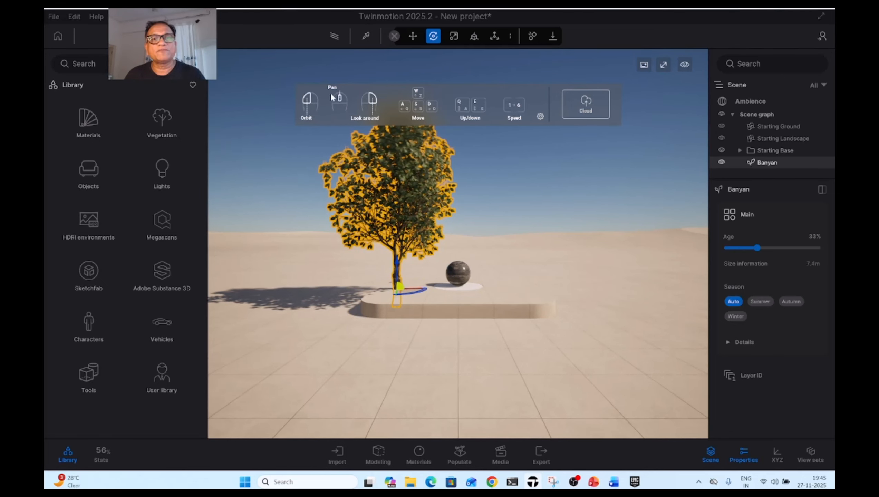
mouse_move(369, 167)
mouse_down()
mouse_move(394, 206)
mouse_move(365, 167)
mouse_up()
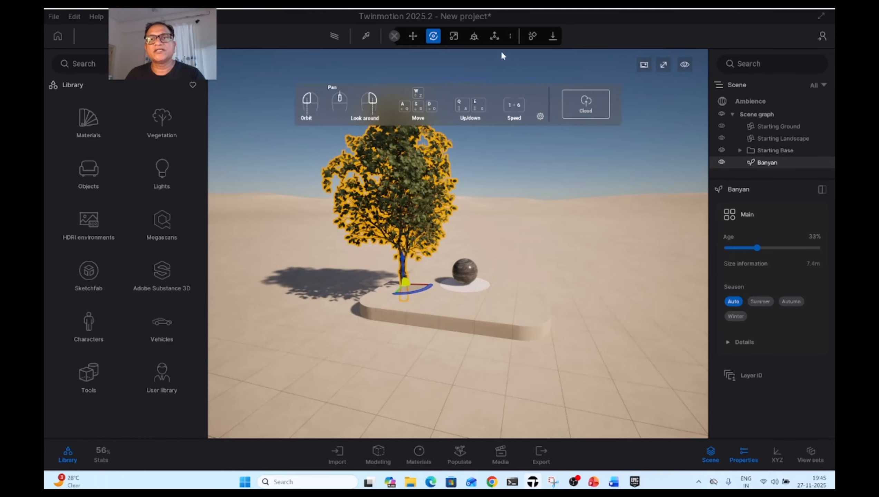
click(685, 64)
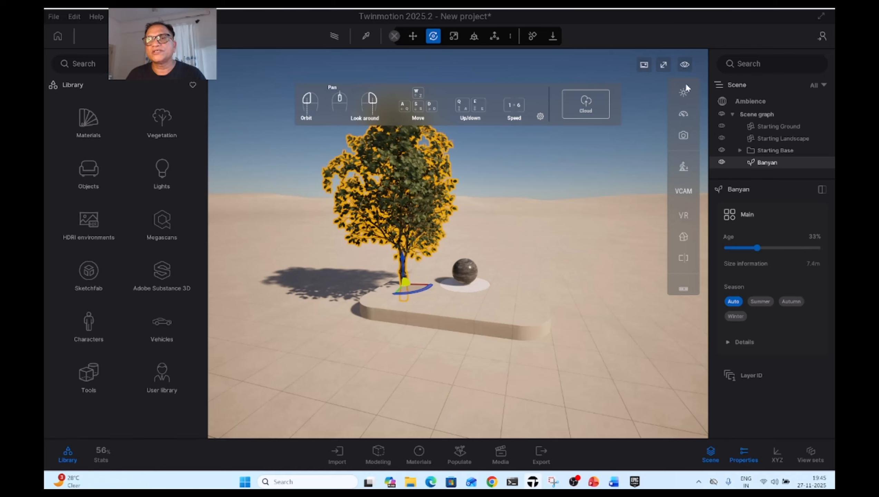
Set the navigation speed to Walk speed 3 and try it by moving the camera sideways in both directions
mouse_move(683, 94)
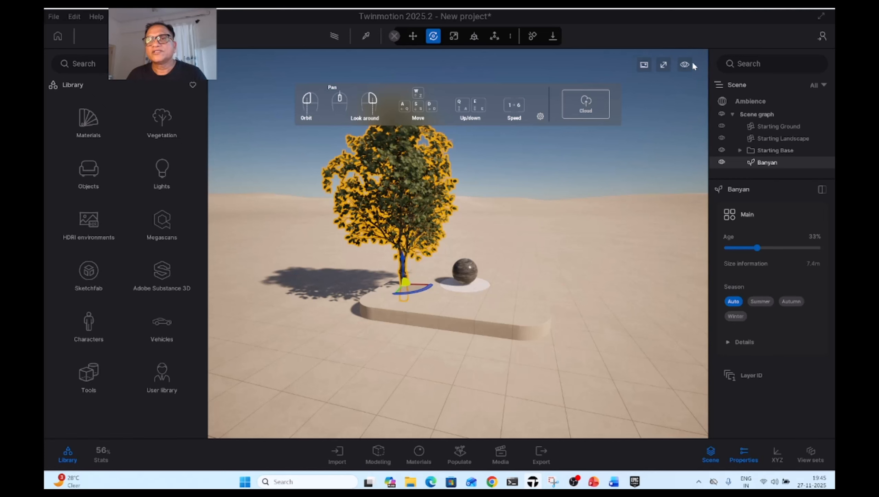
mouse_move(690, 63)
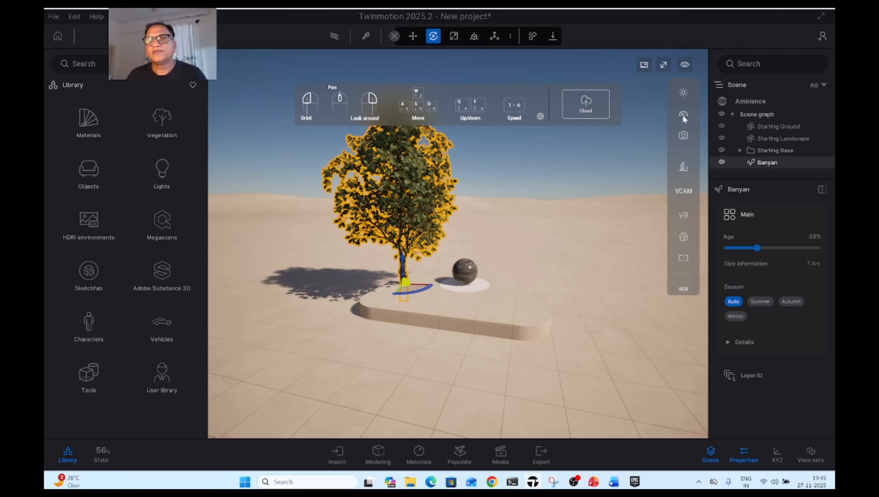
mouse_move(683, 115)
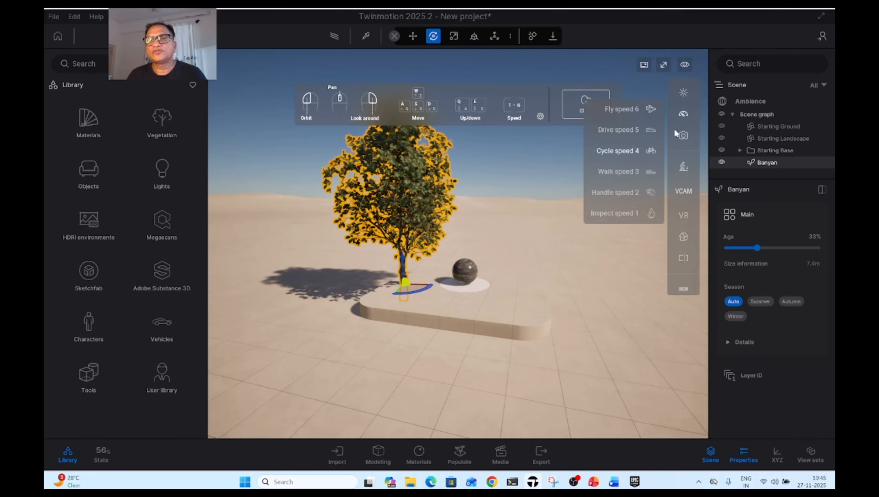
click(624, 173)
key(a)
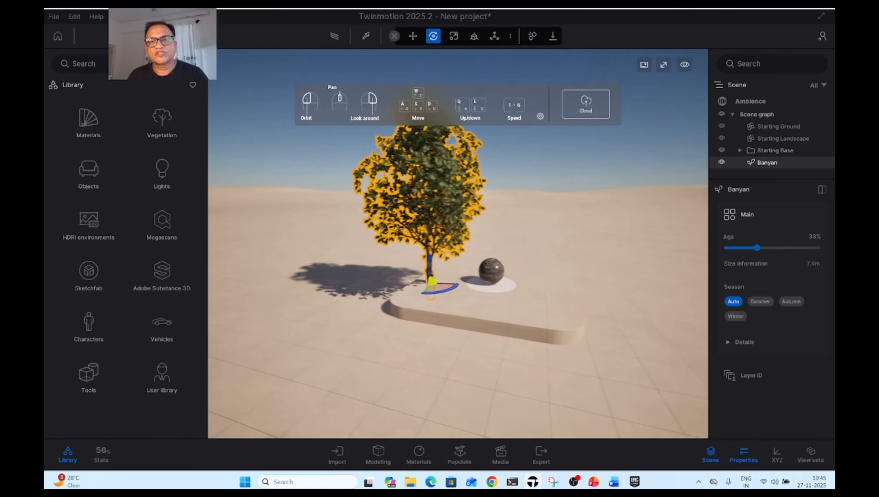
key(d)
Switch the viewport to full screen and back to the normal layout
mouse_move(693, 131)
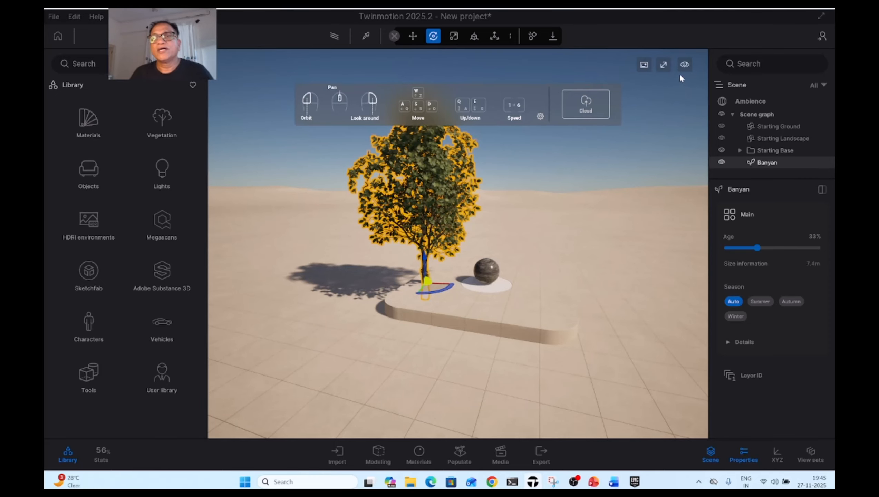
click(664, 65)
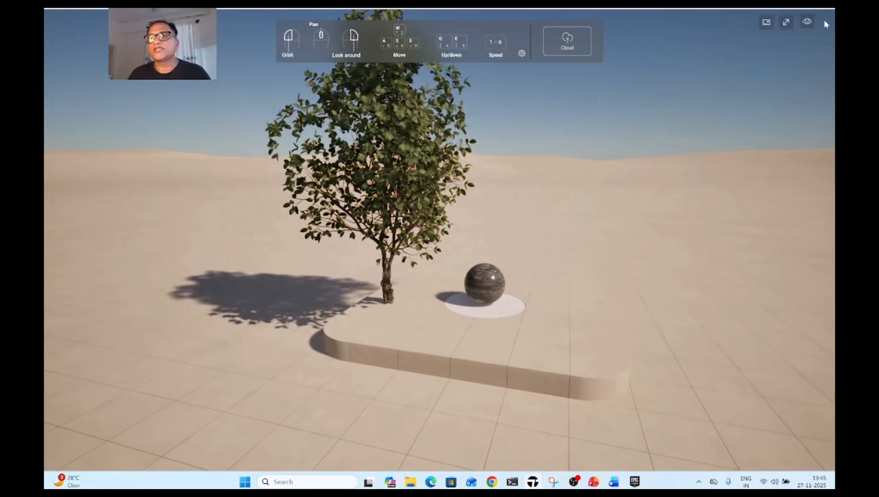
click(787, 22)
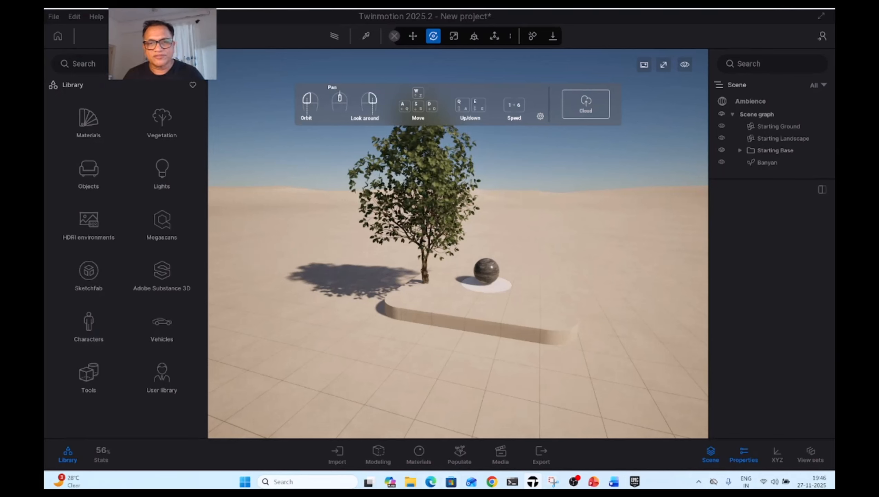
Show the Import, Modeling, Materials, Populate and Media docks one after another to review what each offers
click(337, 453)
click(339, 453)
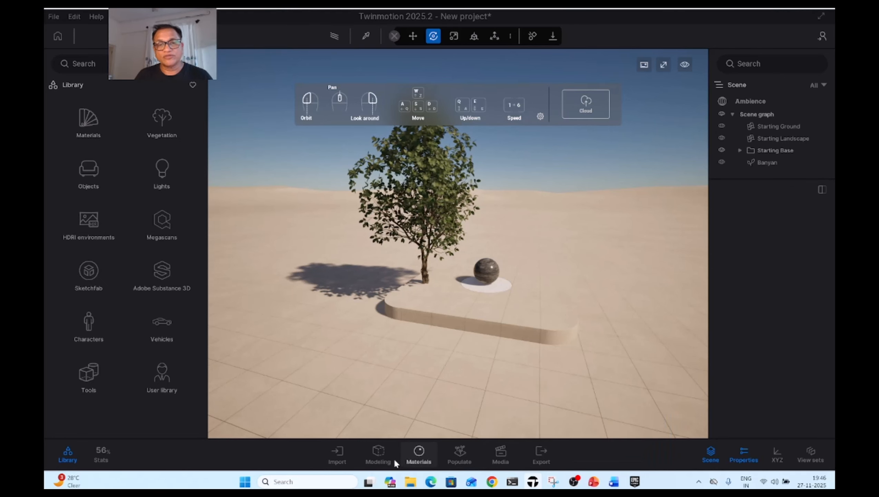
click(345, 454)
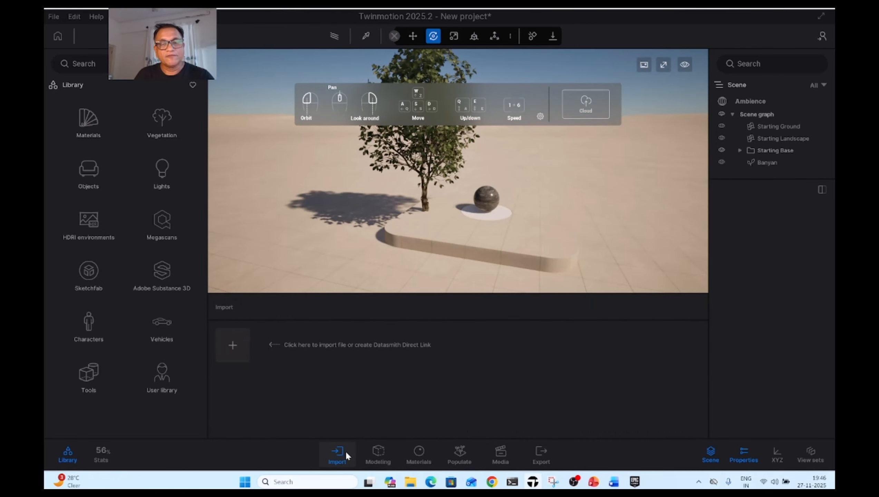
click(381, 453)
click(422, 454)
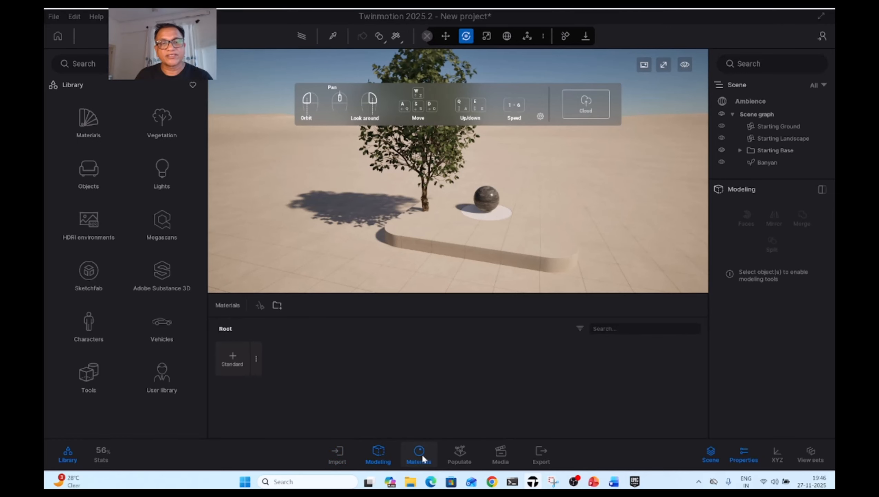
click(458, 456)
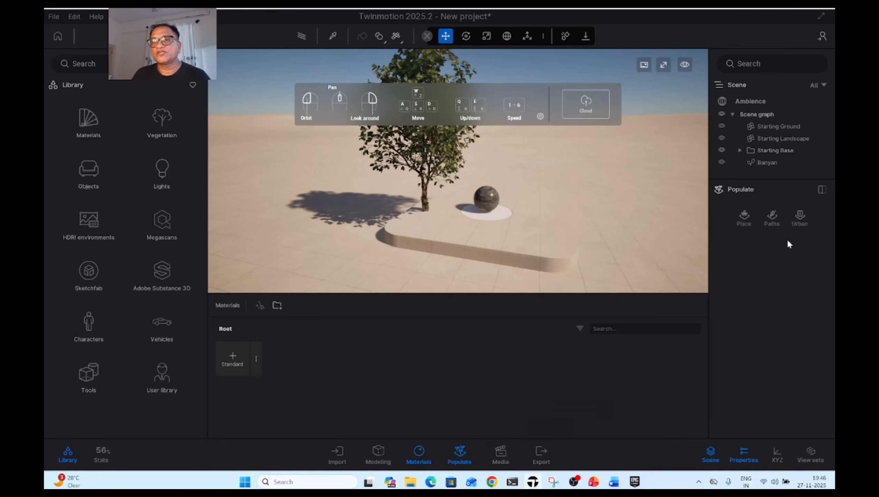
click(500, 456)
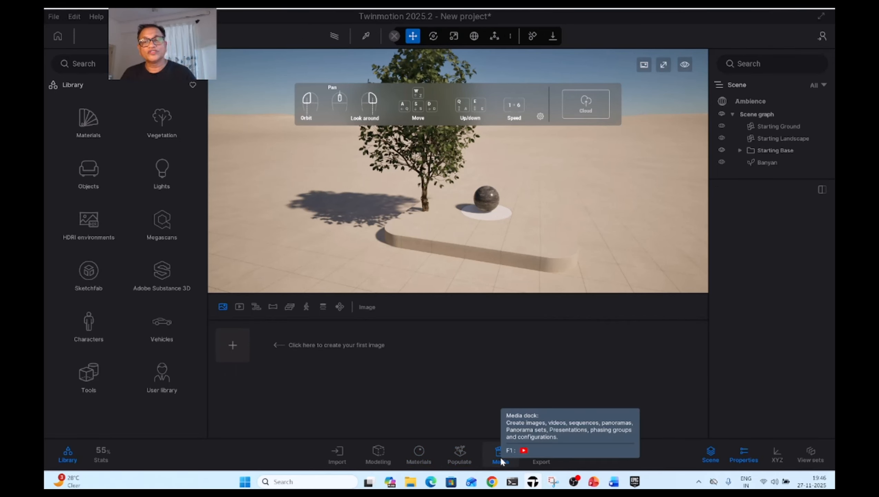
Review the local and cloud export options, and close the Export and Media docks
click(540, 461)
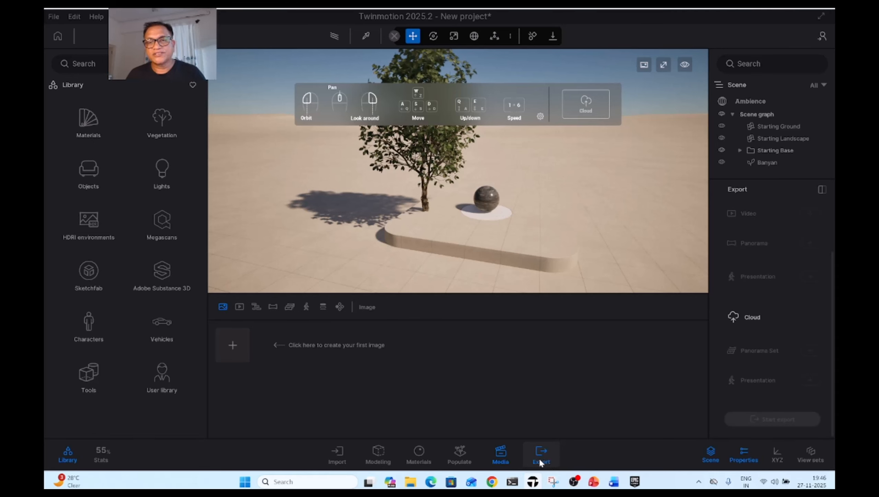
scroll(827, 333, up, 1)
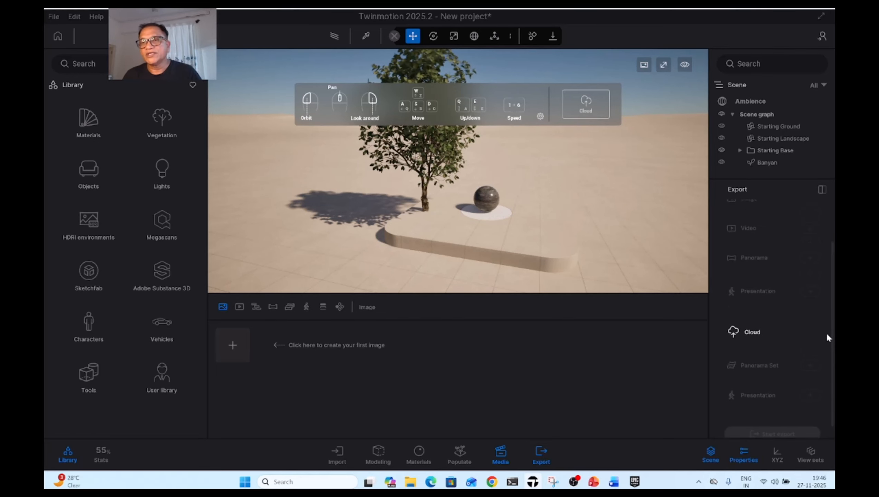
scroll(827, 333, up, 3)
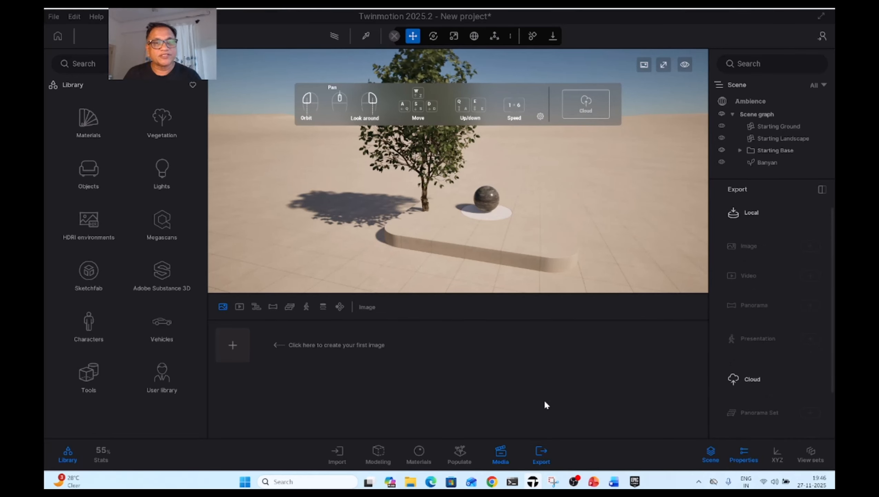
click(543, 454)
click(508, 457)
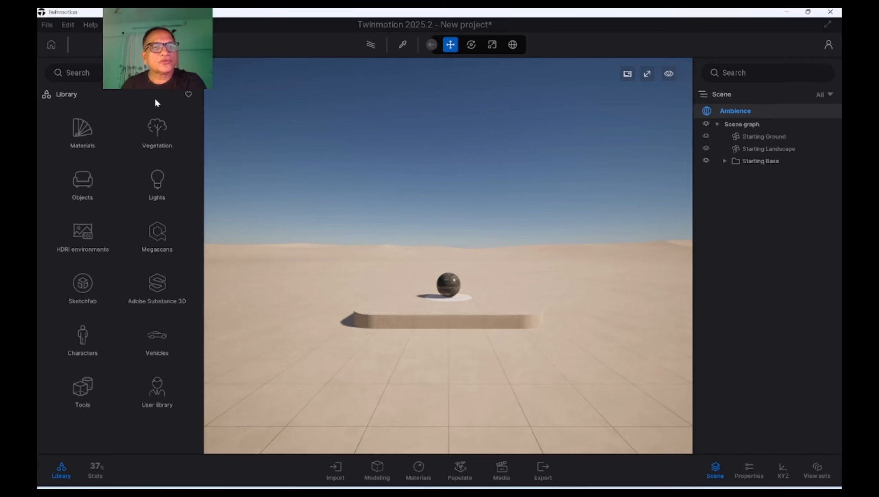
Start a new geometry import in the new project and browse for the model file
click(336, 473)
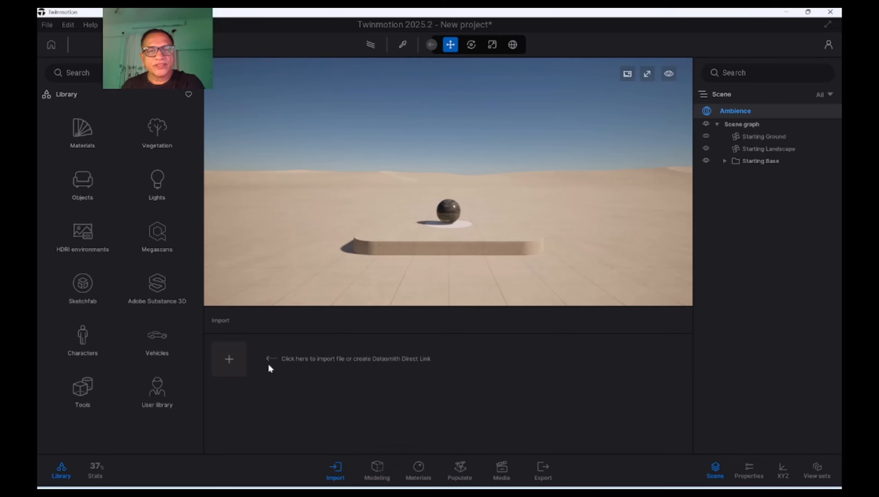
click(229, 365)
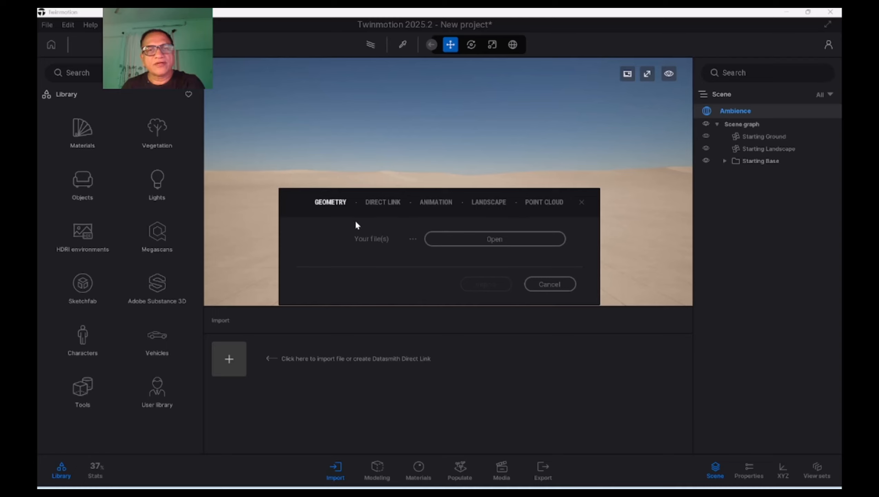
click(480, 240)
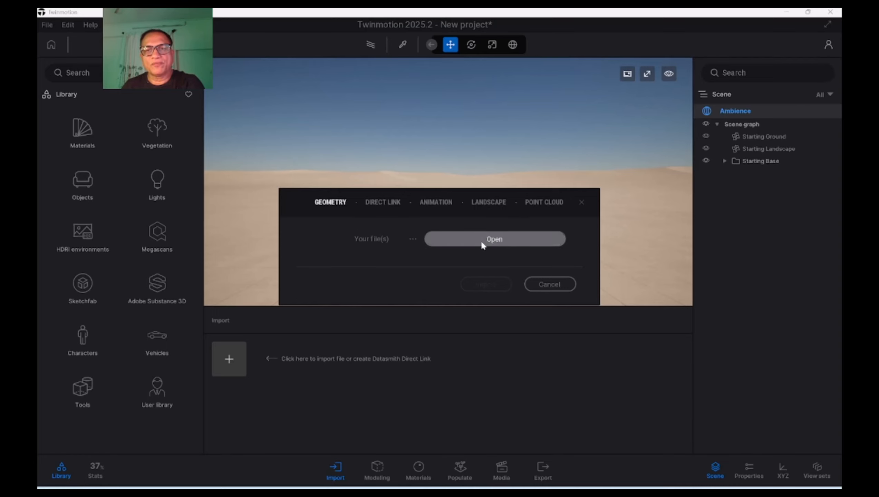
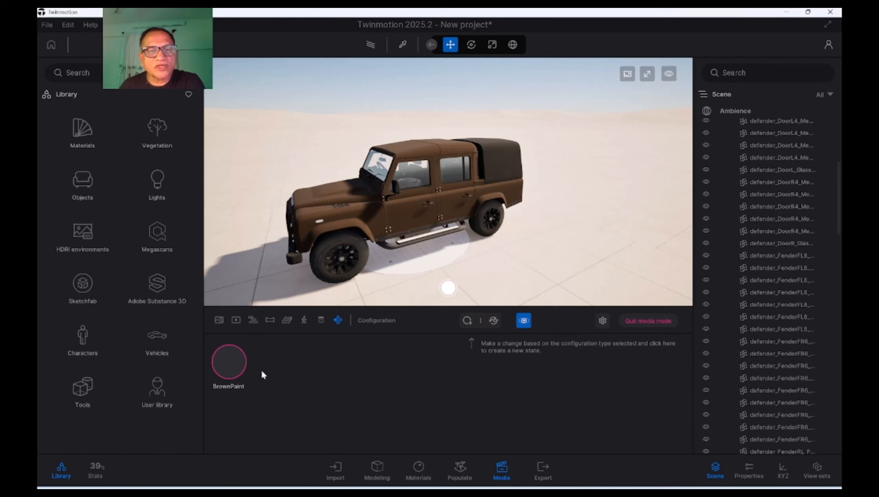
Capture the current view as the thumbnail of the BrownPaint state
mouse_move(243, 378)
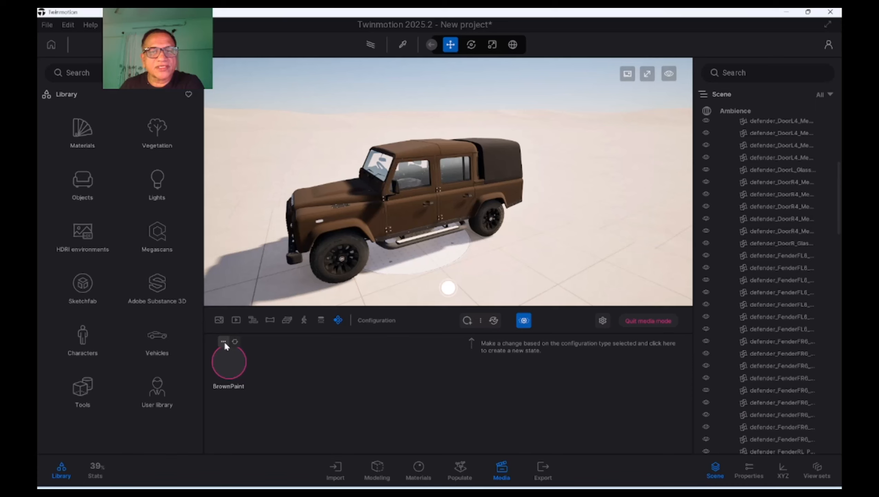
click(224, 341)
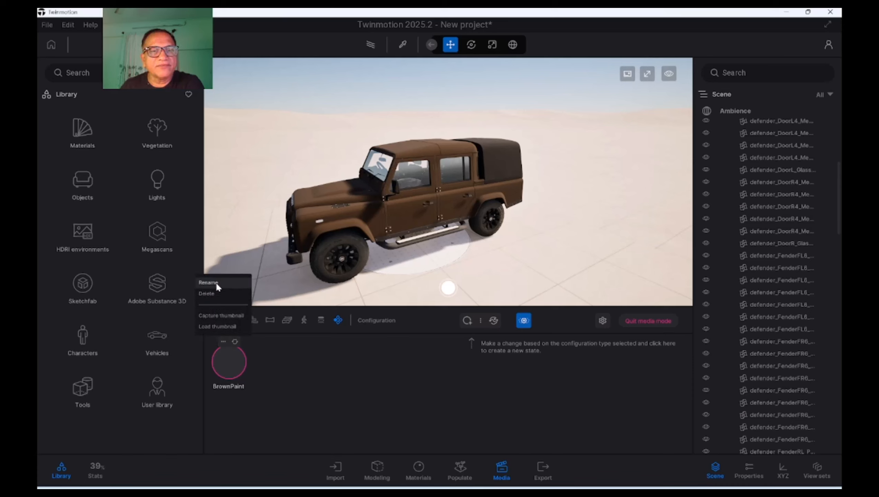
click(282, 367)
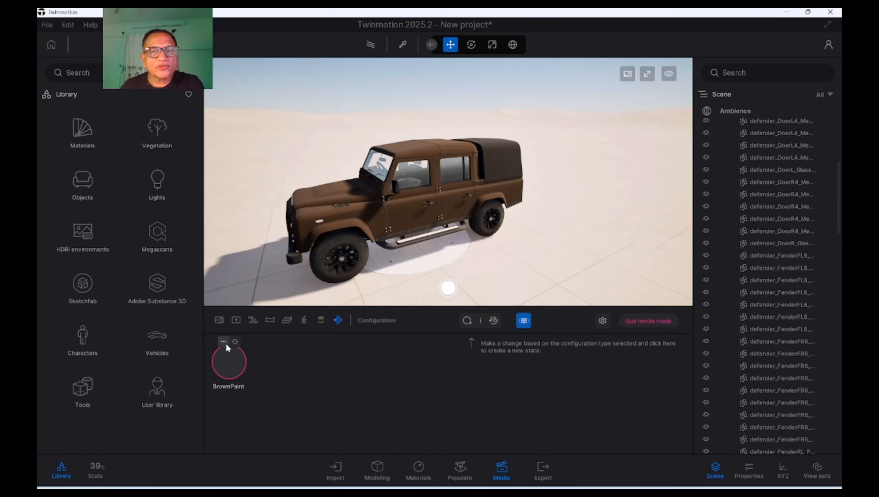
click(225, 342)
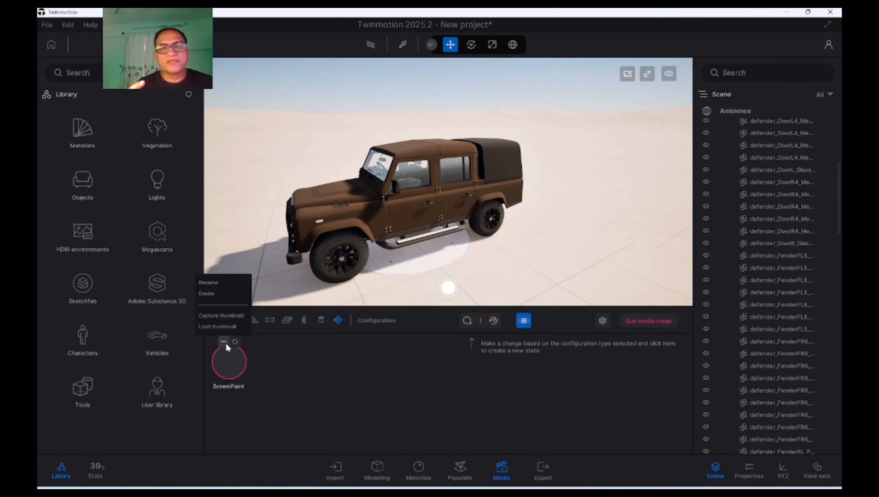
click(222, 315)
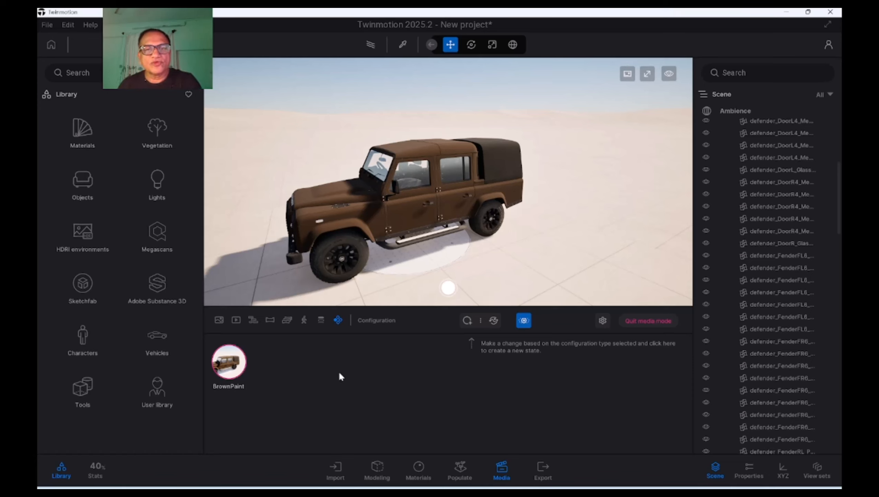
Add a second state to the configuration and turn the view slightly towards the car's side
click(467, 321)
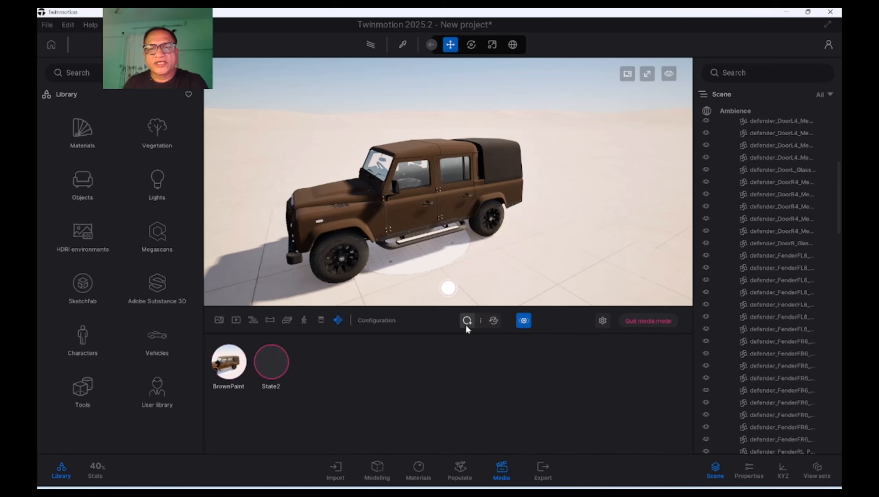
mouse_move(273, 371)
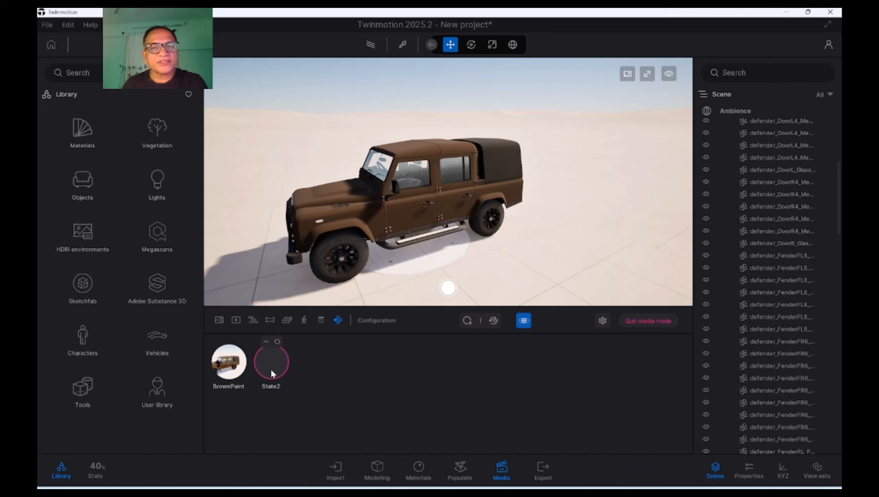
shift+middle_drag(439, 195, 416, 194)
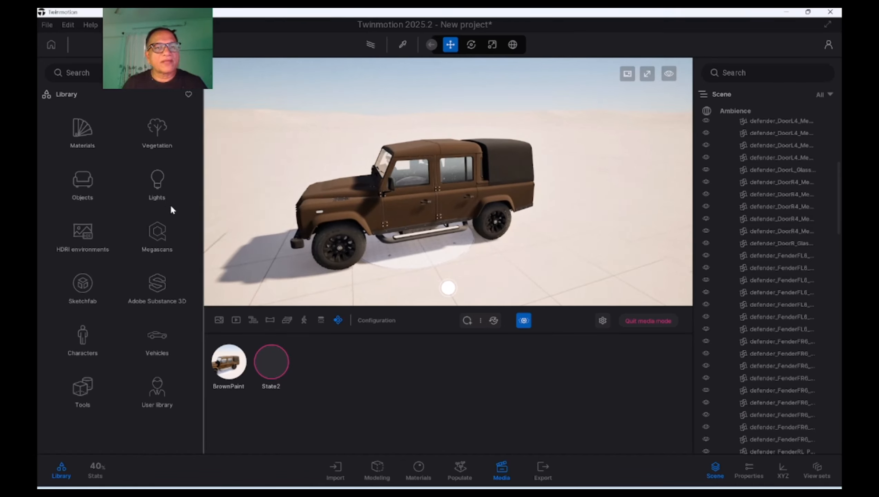
mouse_move(269, 376)
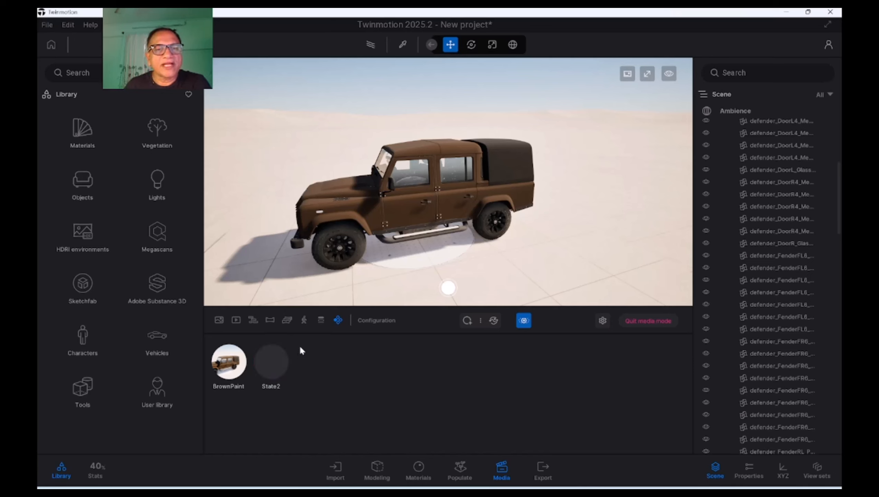
Apply the red Aluminium panels material from the Metal library to the car's body
click(83, 133)
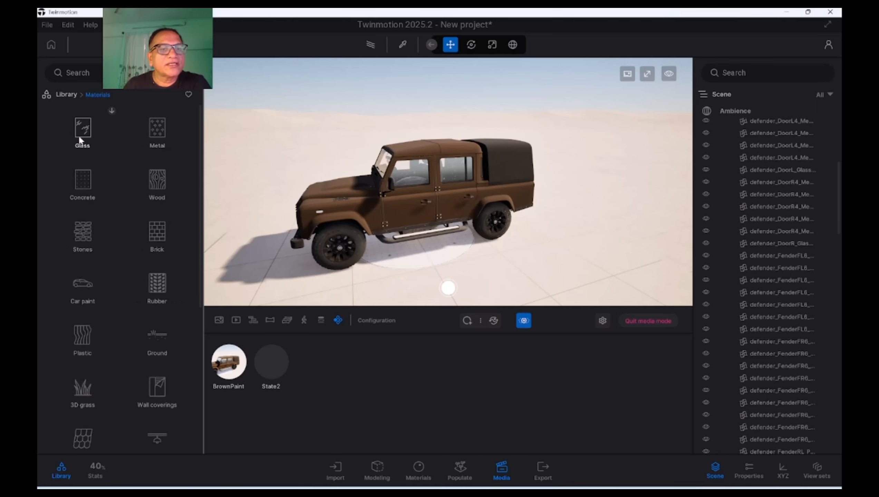
click(157, 137)
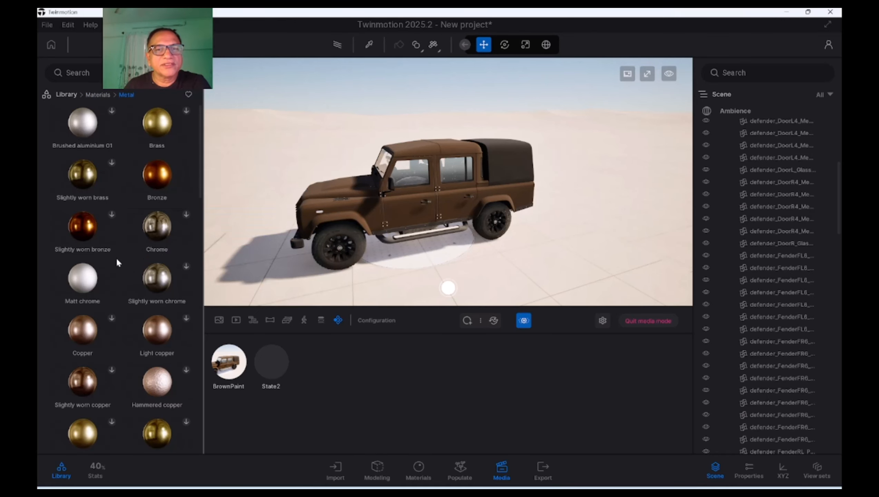
scroll(115, 257, down, 3)
scroll(83, 337, down, 3)
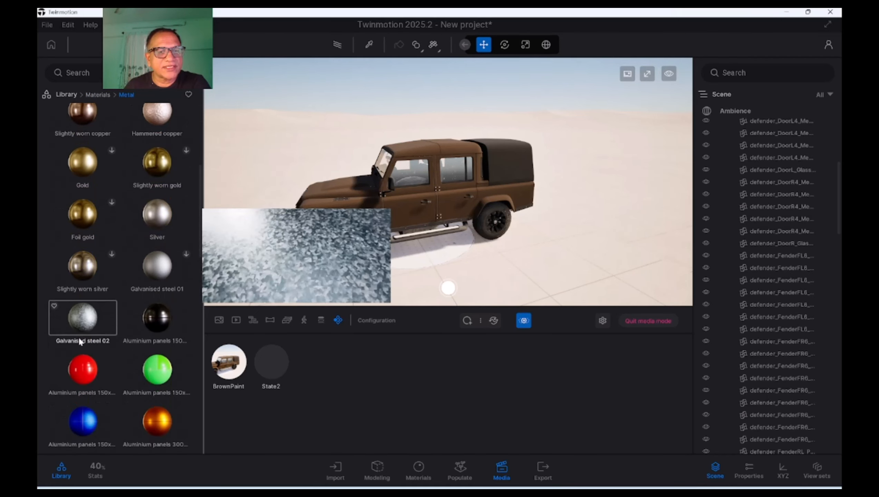
drag(84, 374, 337, 191)
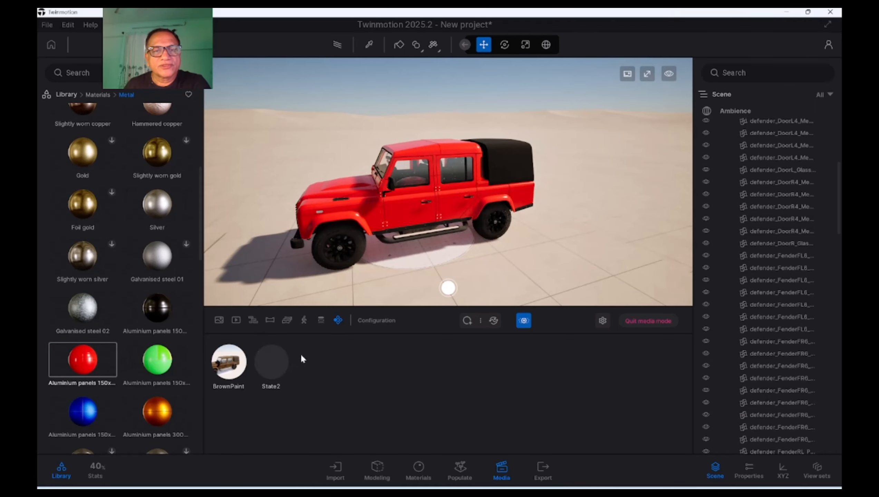
Capture the red car as the thumbnail of State2 and make that state active
mouse_move(276, 344)
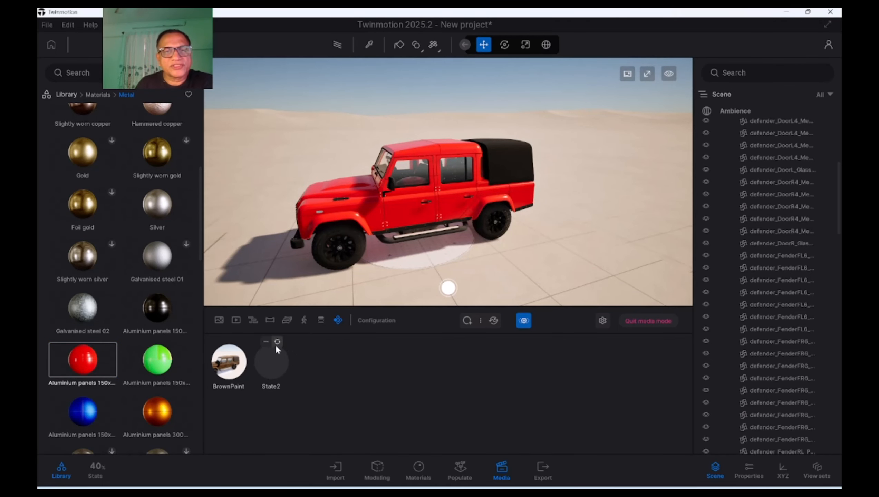
click(267, 342)
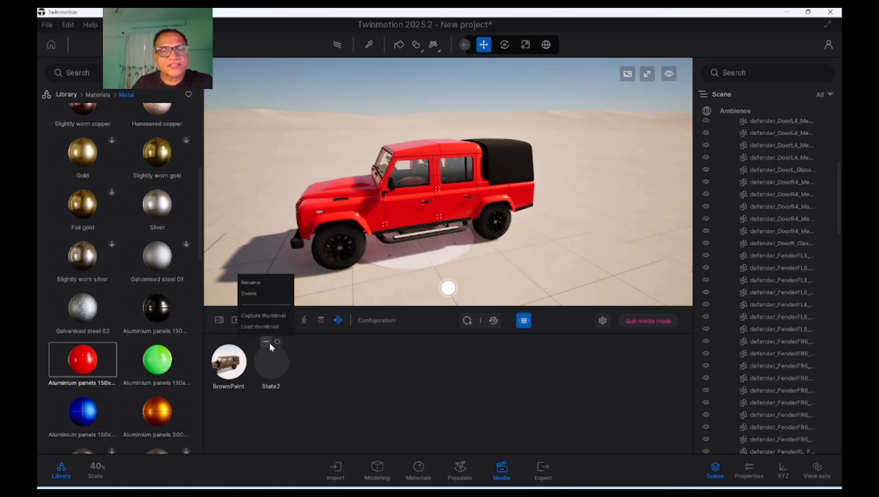
click(268, 317)
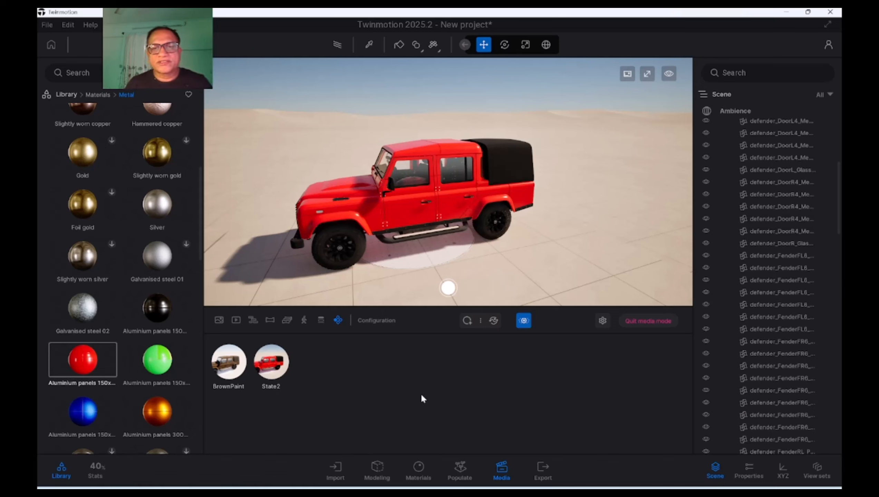
click(271, 362)
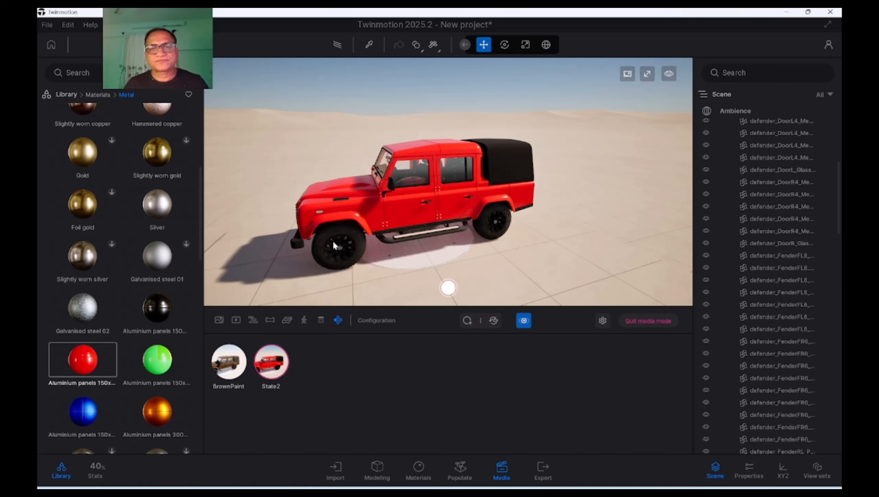
Show the configuration's properties down to the trigger settings
click(750, 472)
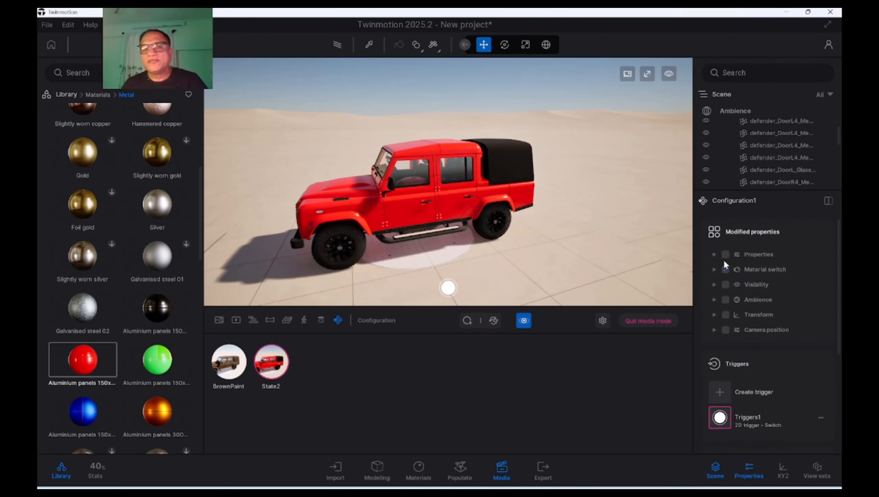
scroll(801, 386, down, 3)
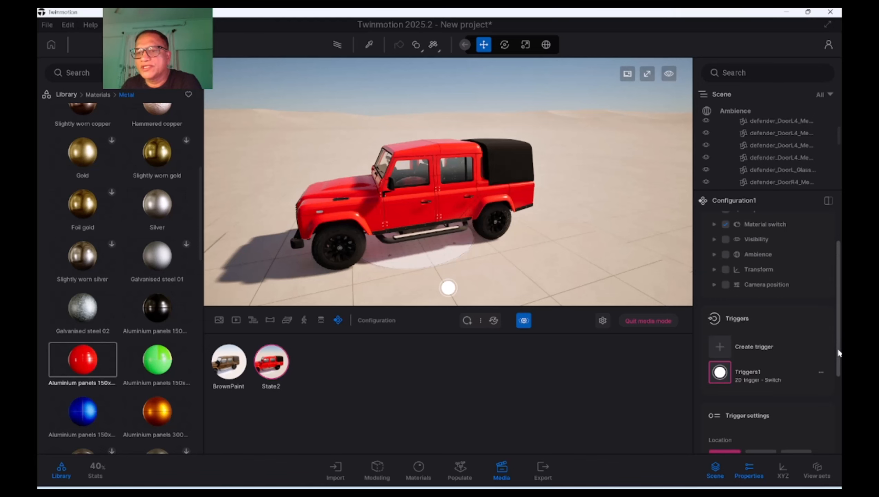
drag(838, 350, 835, 427)
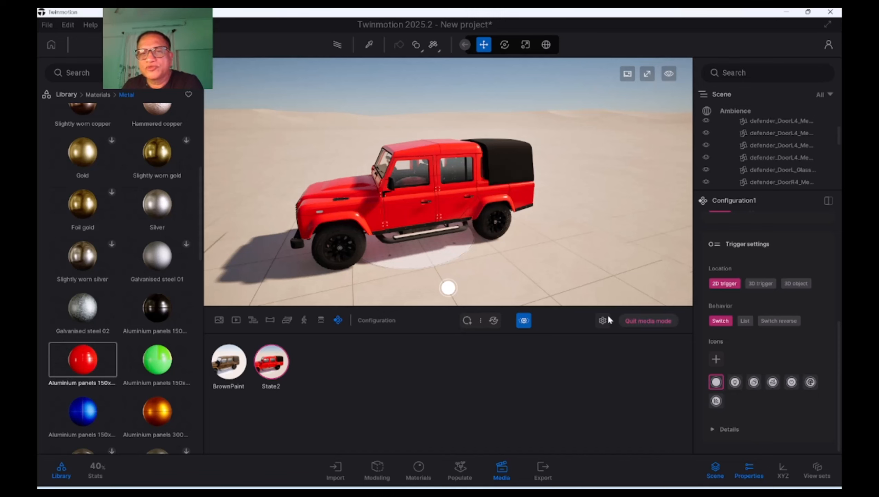
Test the Switch trigger in the viewport by toggling the car repeatedly between its brown and red states
click(448, 288)
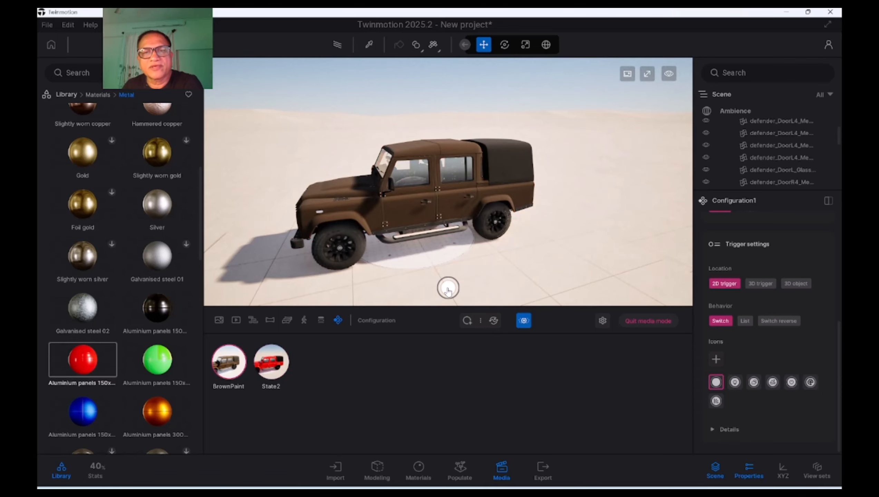
click(448, 289)
click(448, 289)
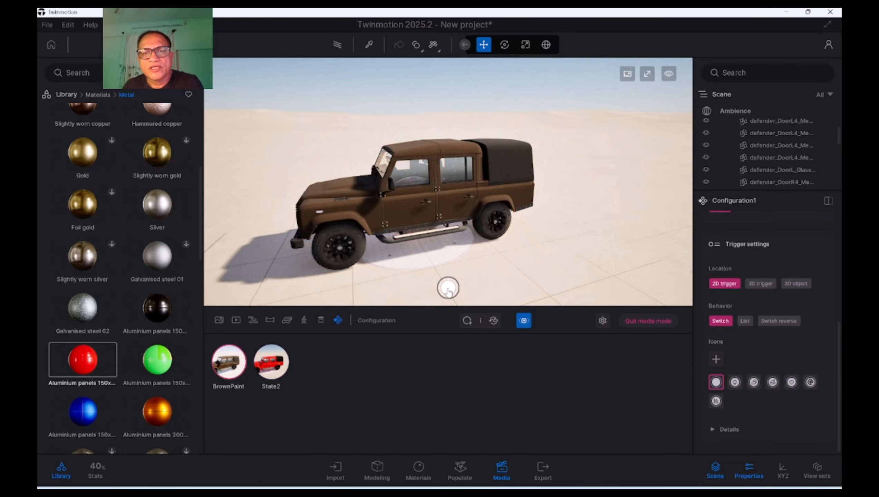
click(447, 289)
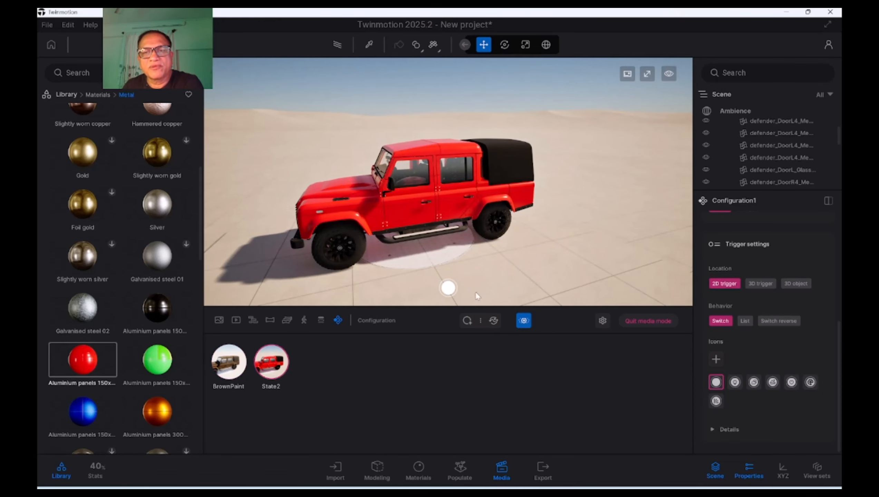
Set the trigger's behavior to List and test choosing the brown and red states from its thumbnails
click(745, 321)
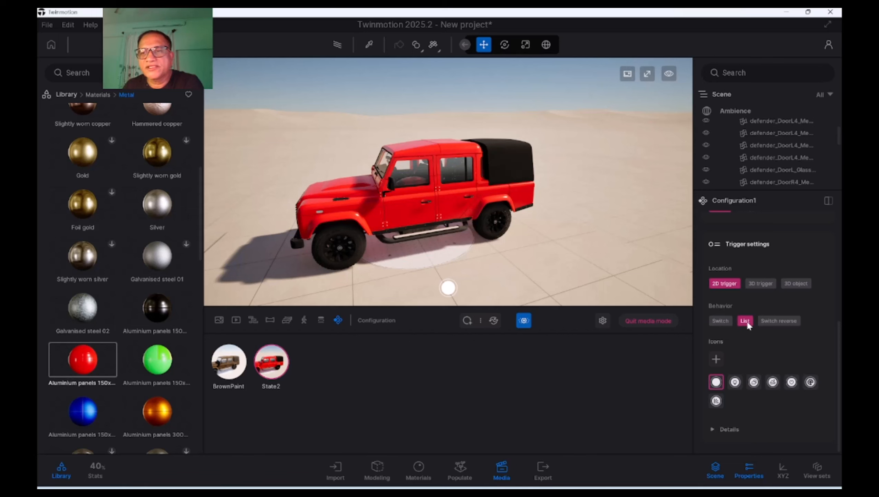
click(448, 289)
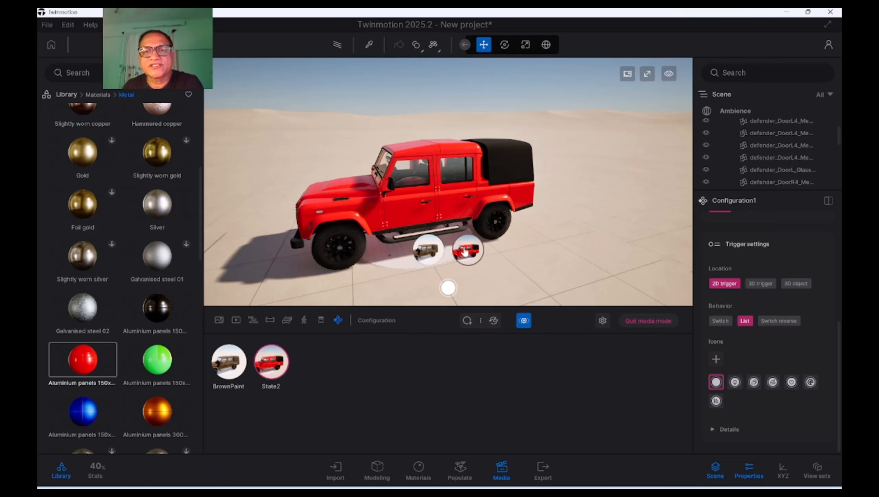
click(434, 253)
click(467, 250)
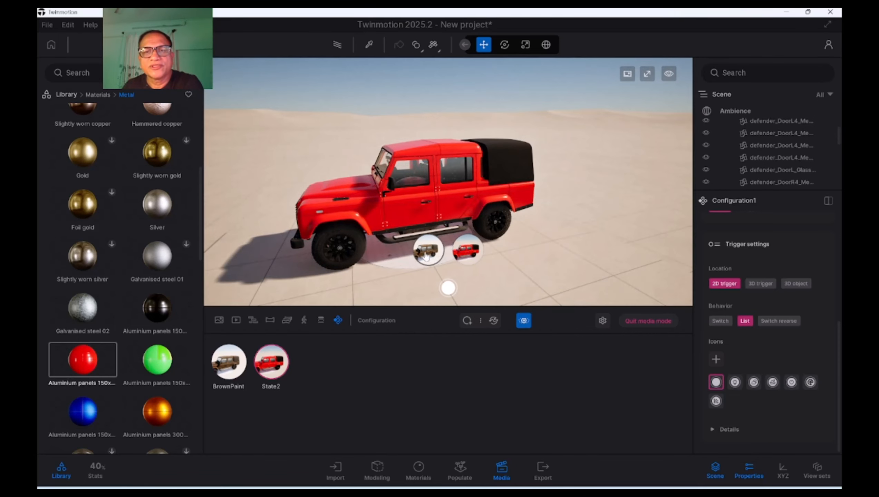
click(428, 250)
click(448, 289)
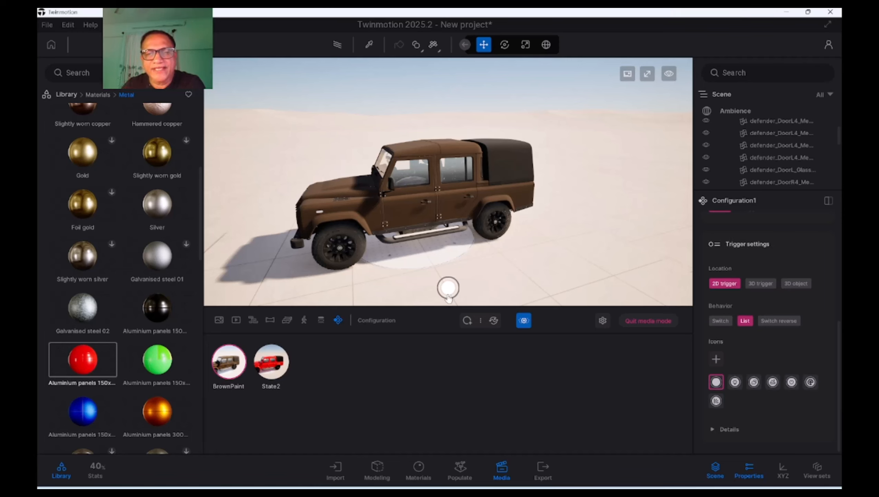
Change the trigger's icon to the light bulb and use it to switch the car to the red state
click(736, 383)
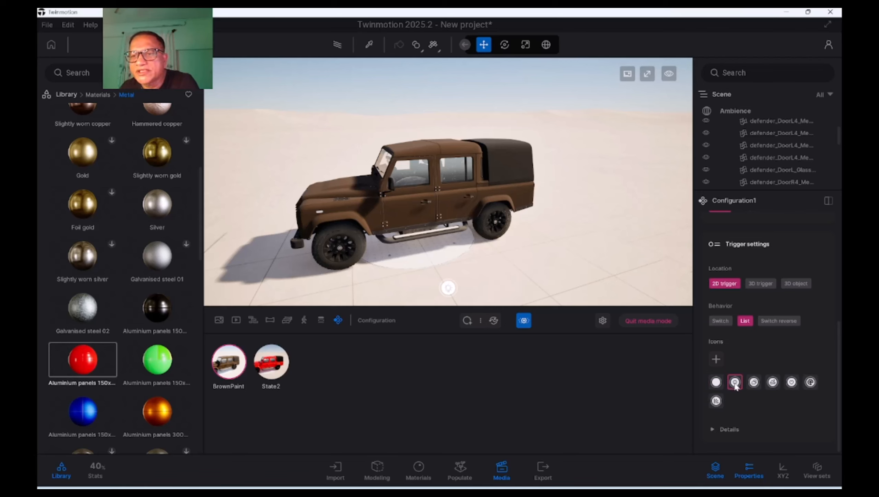
click(449, 288)
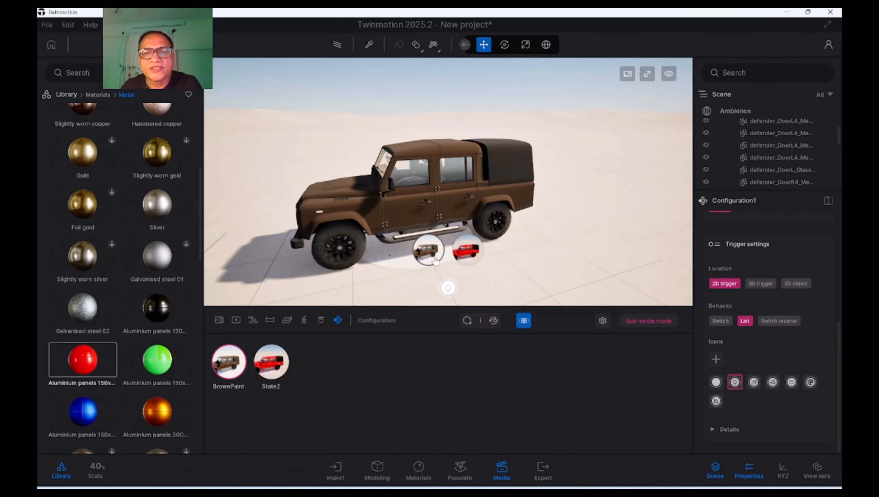
click(481, 249)
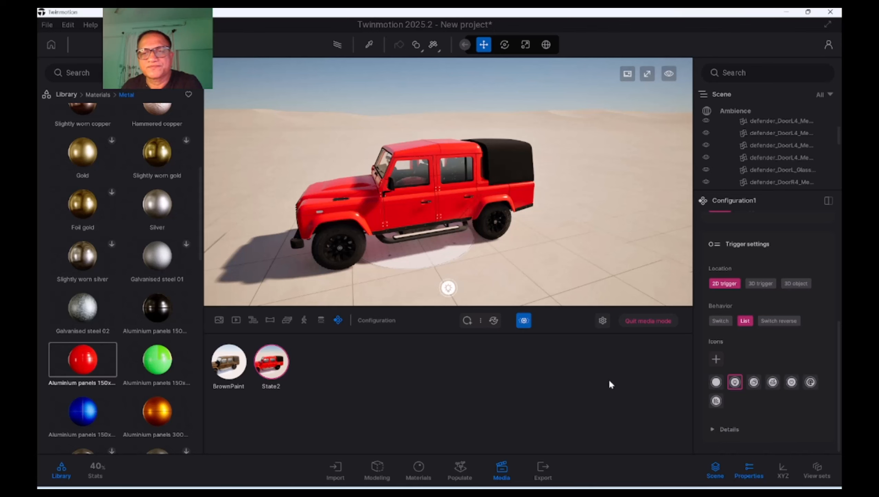
Rename State2 as RedPaint
scroll(814, 377, up, 2)
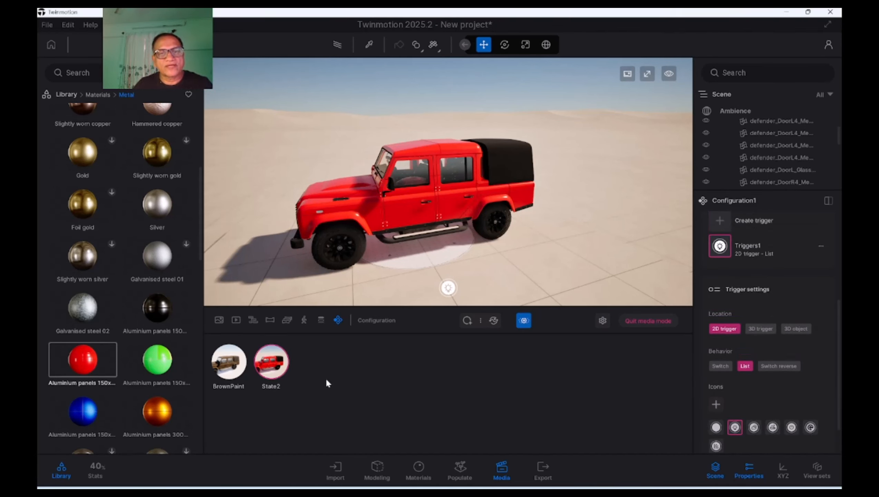
click(267, 343)
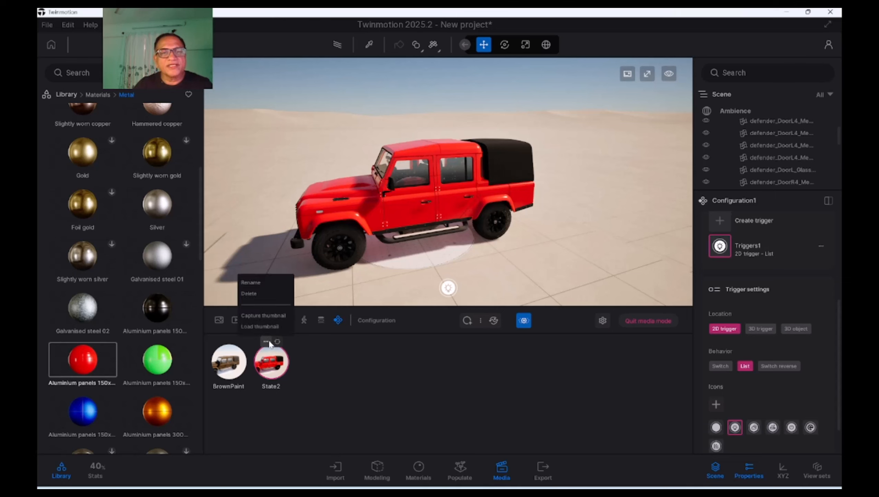
click(259, 283)
text(R)
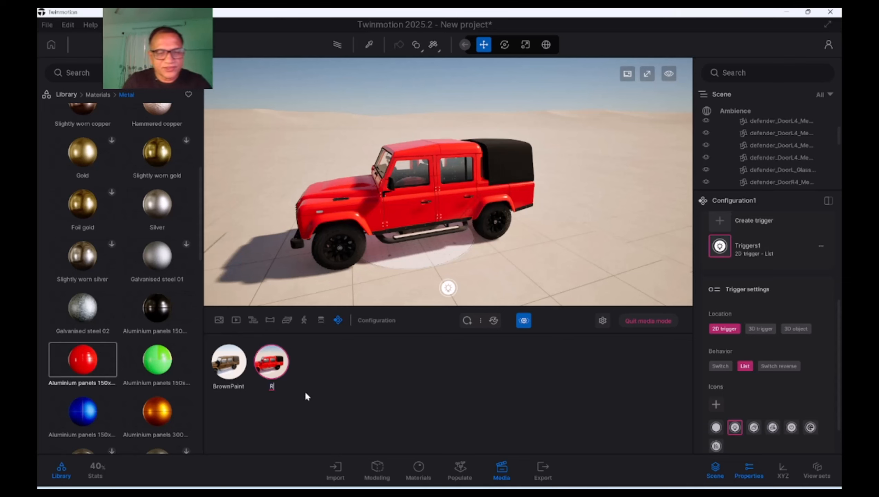
text(edPaint)
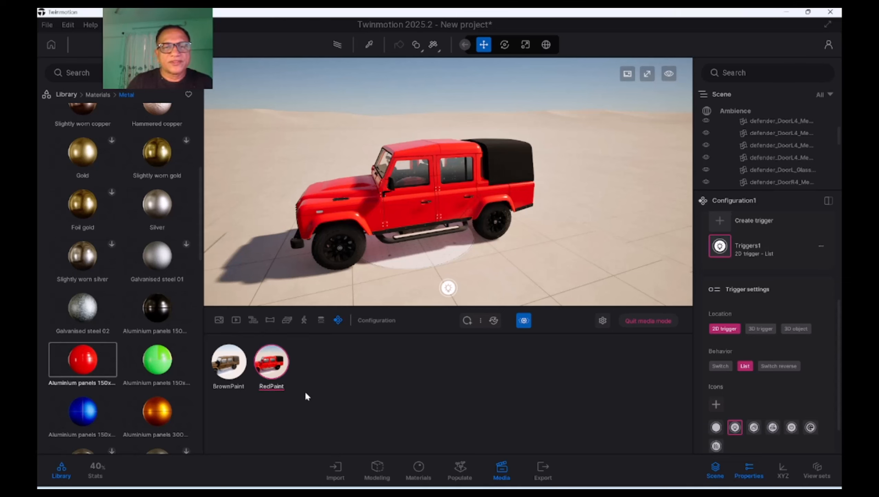
key(Return)
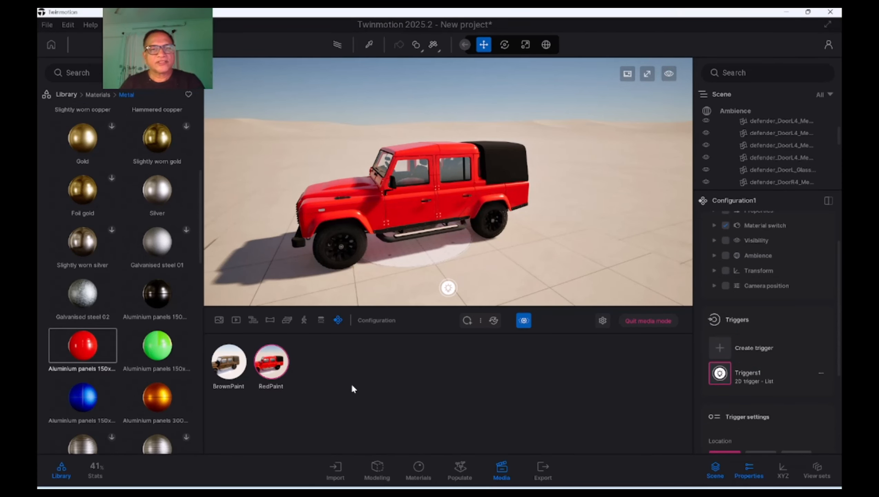
Apply the green aluminium panels material to the car body and add it as a new state with a captured thumbnail
mouse_move(159, 355)
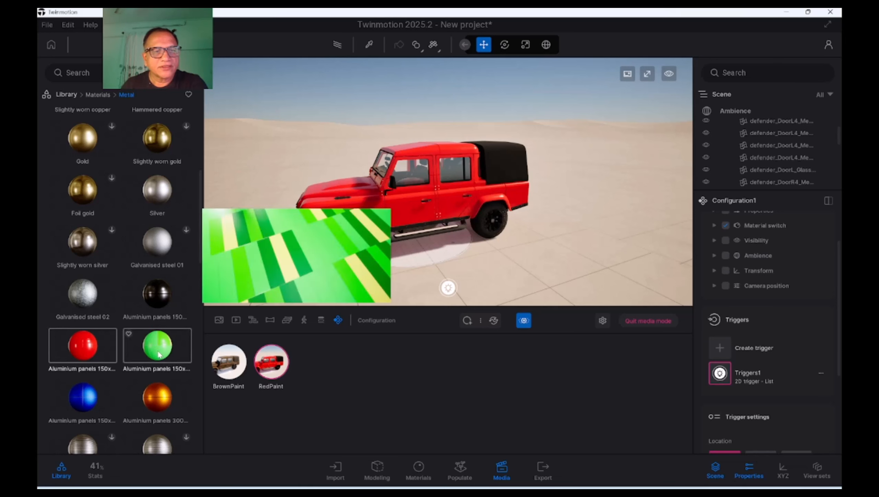
drag(159, 355, 380, 216)
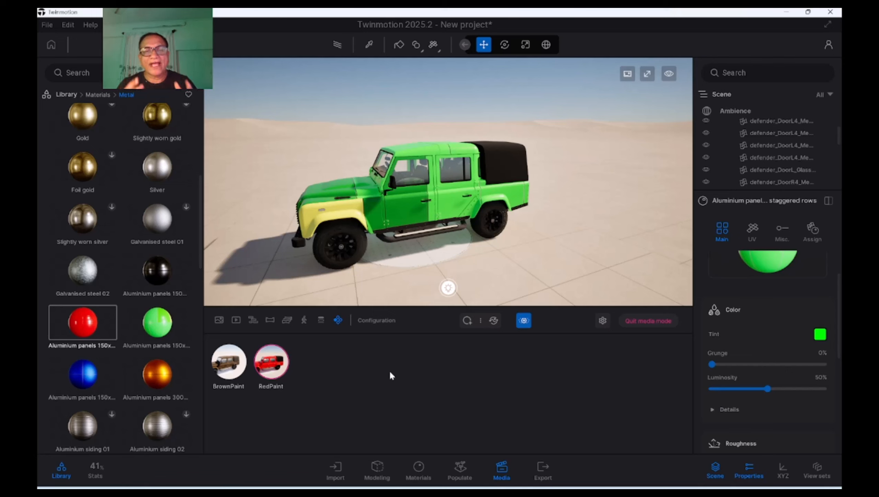
click(467, 320)
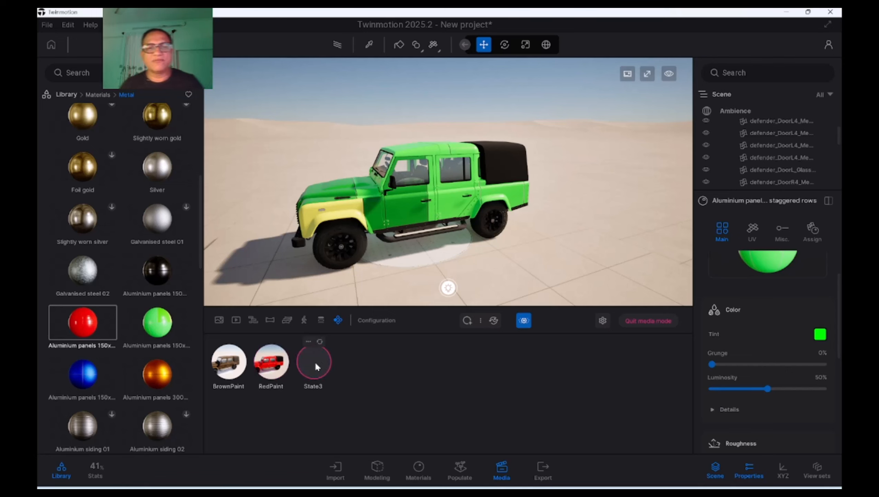
click(309, 343)
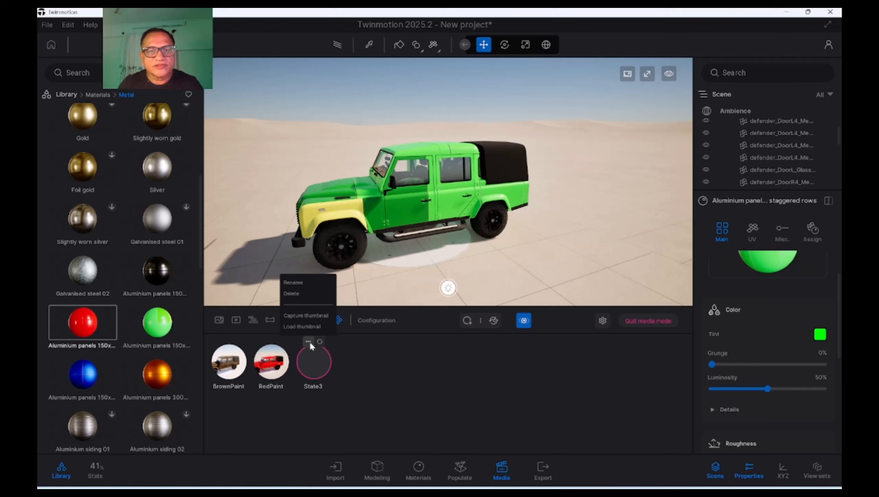
click(306, 317)
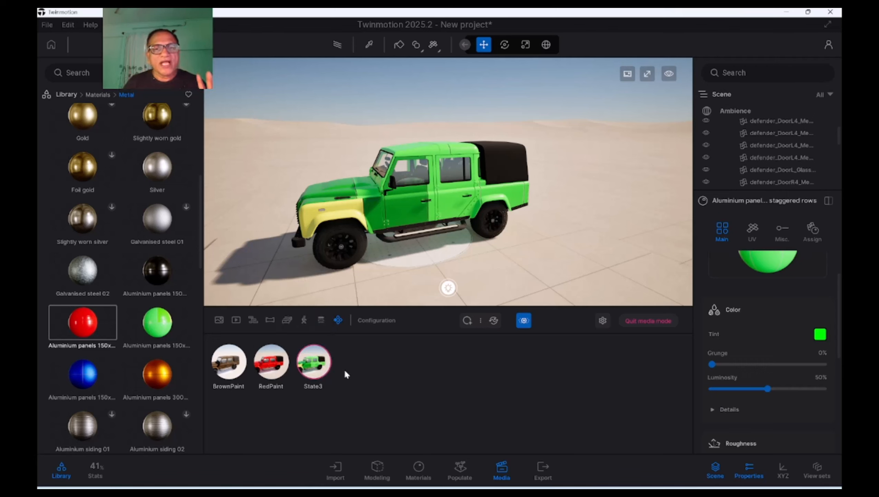
Rename State3 as GreenPaint
mouse_move(323, 346)
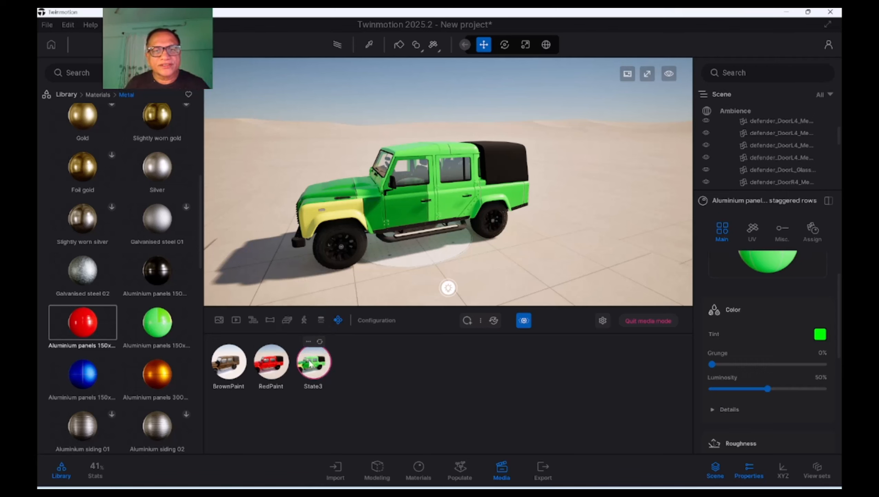
click(310, 343)
click(308, 282)
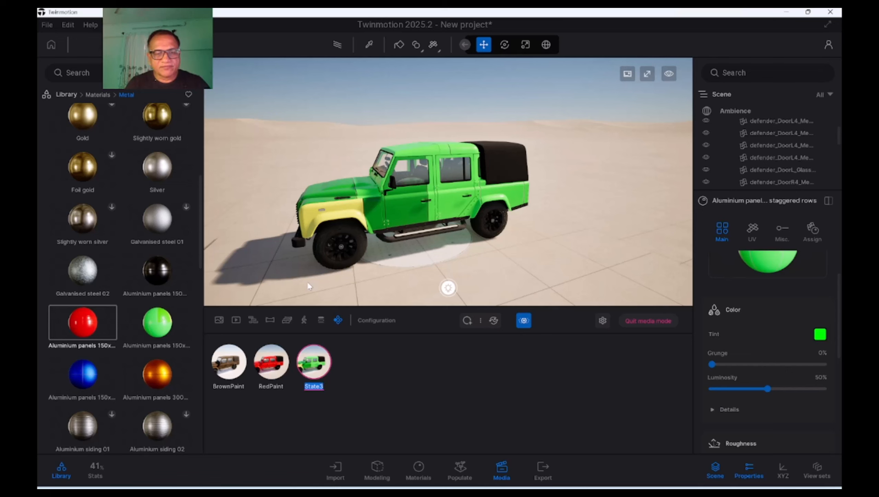
text(GreenPa)
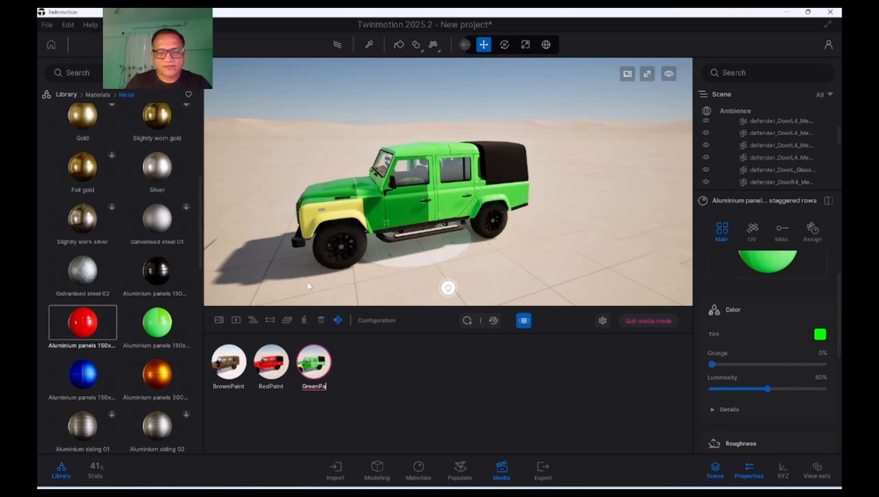
text(tn)
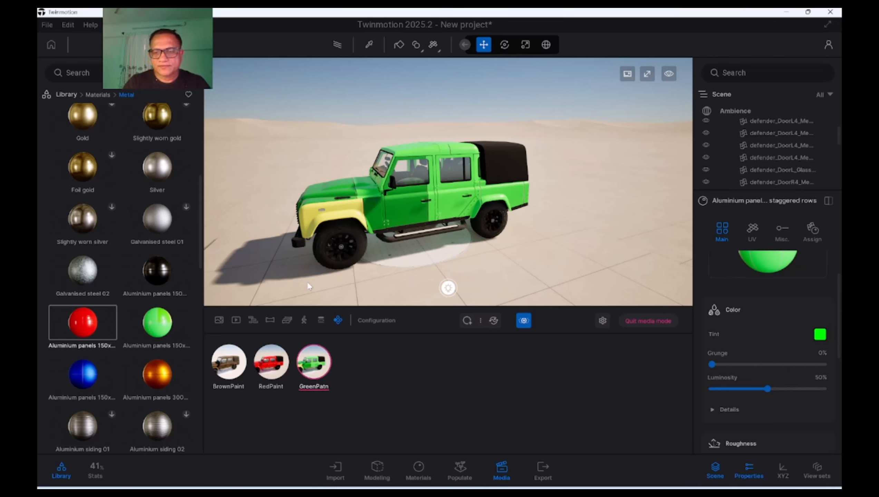
key(BackSpace)
key(BackSpace)
text(int)
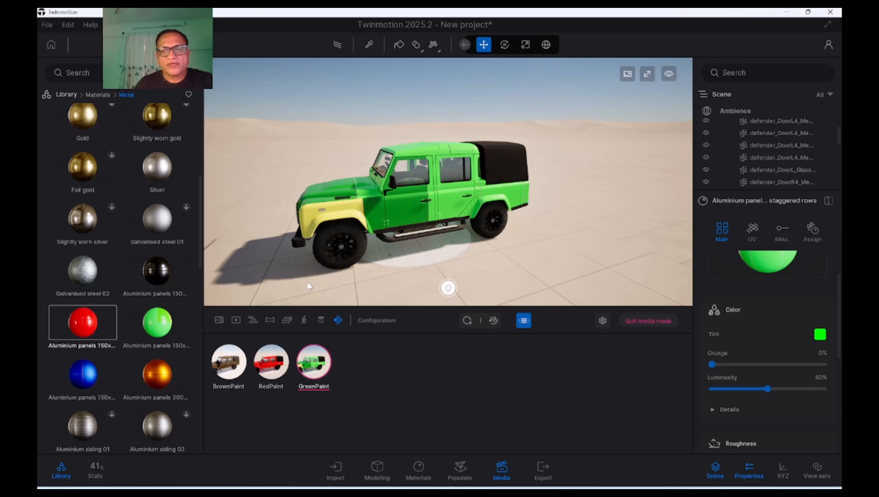
key(Return)
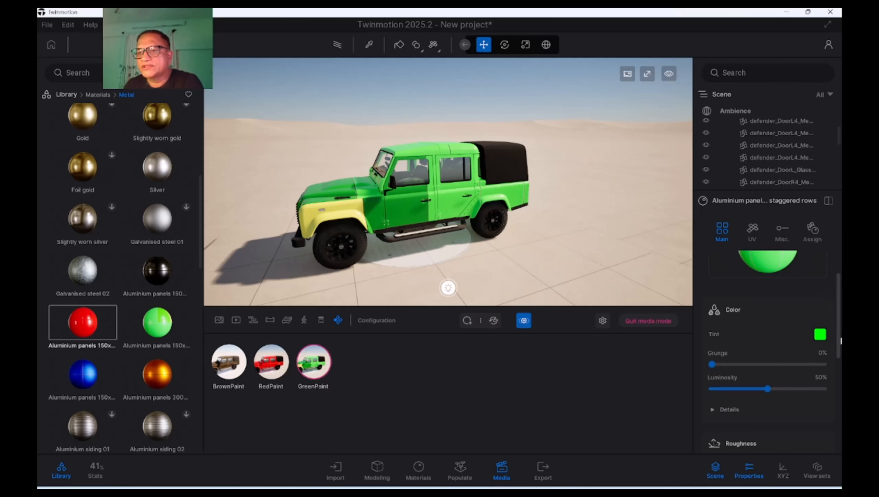
Set the roughness intensity of the green aluminium panels material to 52%
scroll(809, 356, down, 2)
scroll(839, 397, down, 3)
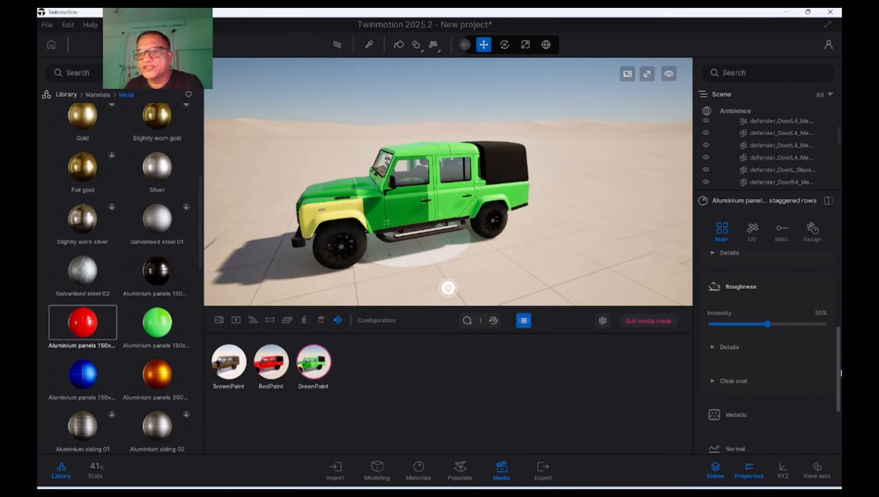
scroll(839, 397, up, 5)
scroll(756, 335, up, 1)
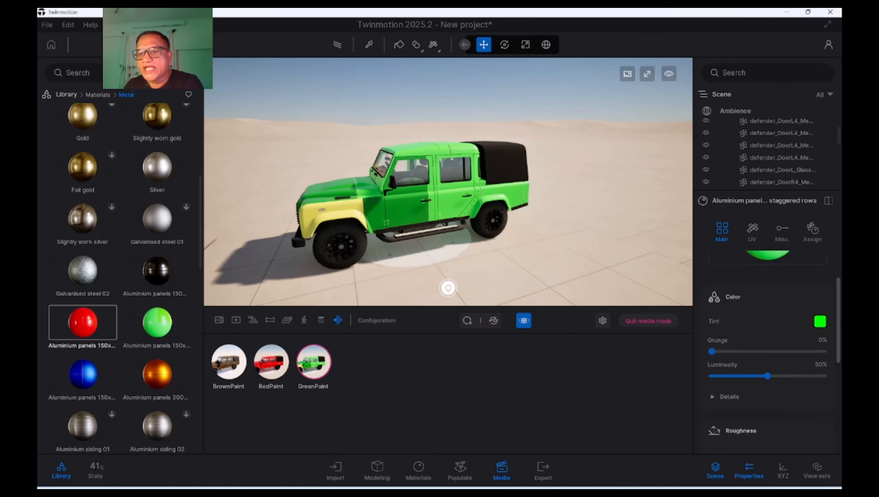
scroll(756, 351, down, 3)
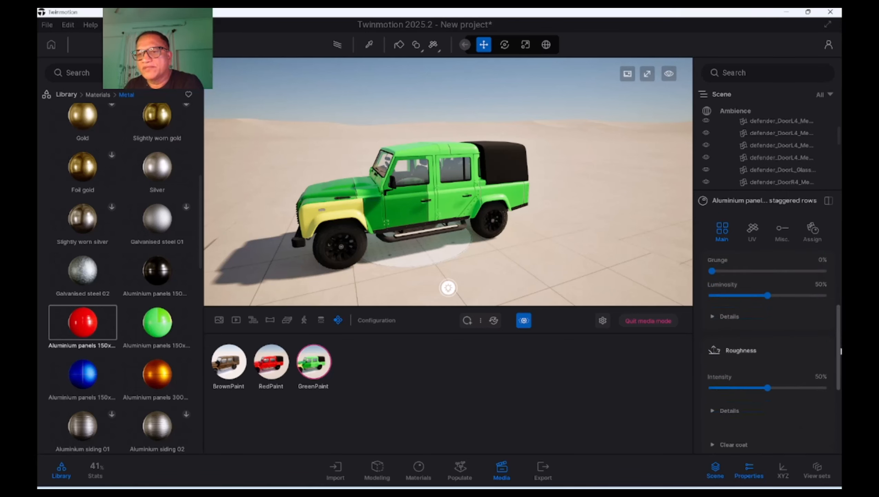
scroll(756, 350, up, 2)
scroll(756, 350, down, 3)
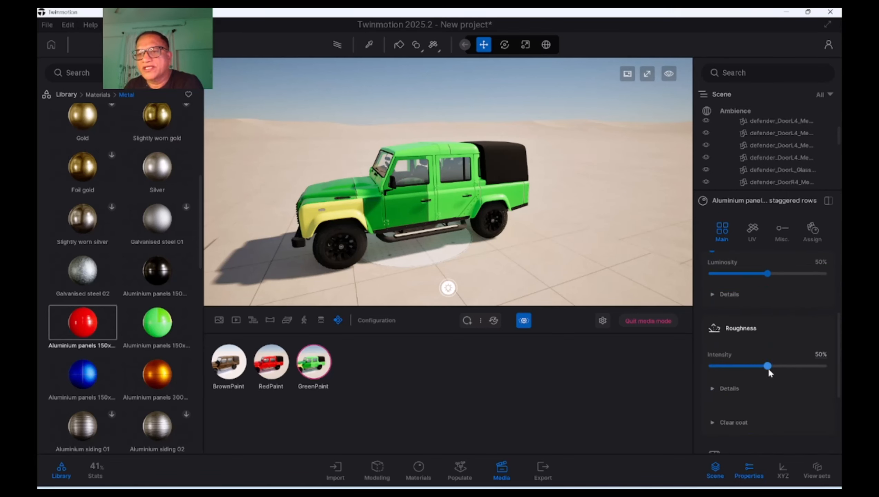
mouse_move(769, 371)
mouse_down()
mouse_move(789, 371)
mouse_move(746, 371)
mouse_move(771, 371)
mouse_up()
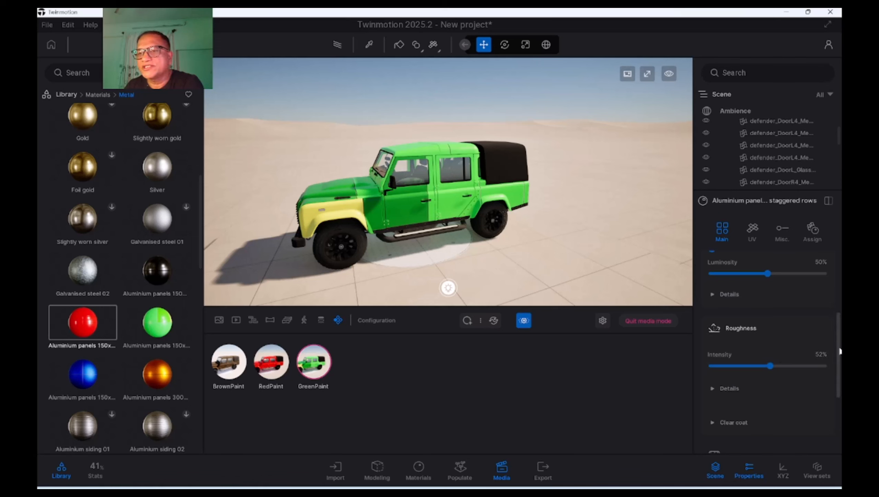
Expand the roughness details and examine the remaining properties of the green material
scroll(840, 351, down, 2)
click(711, 353)
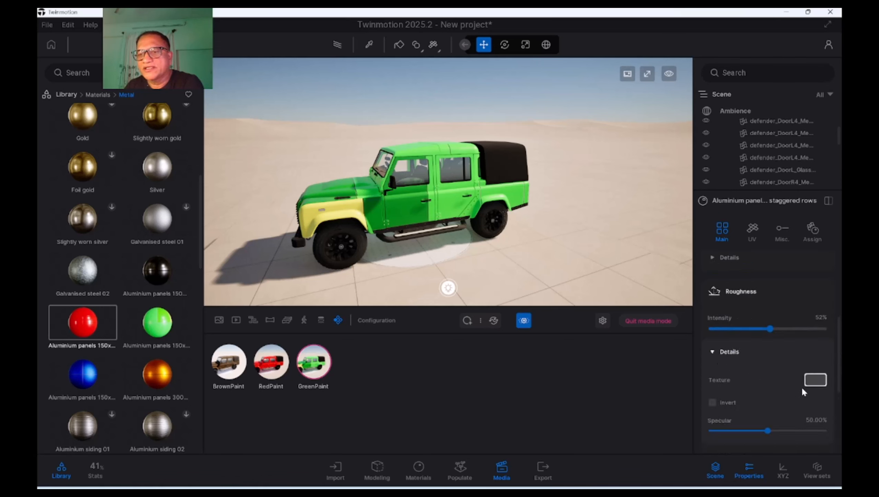
scroll(840, 394, down, 3)
drag(840, 393, 841, 427)
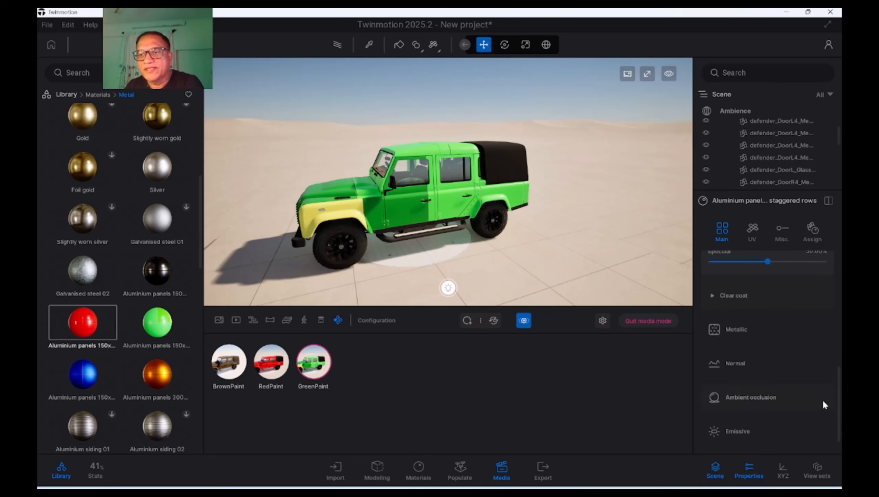
scroll(839, 425, down, 2)
drag(840, 425, 836, 351)
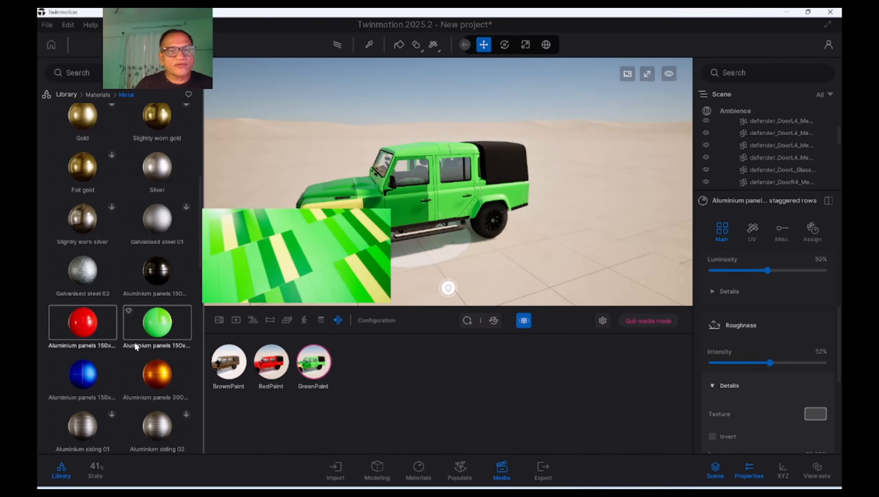
Apply the blue aluminium panels material from the metal library to the car body
scroll(133, 348, down, 2)
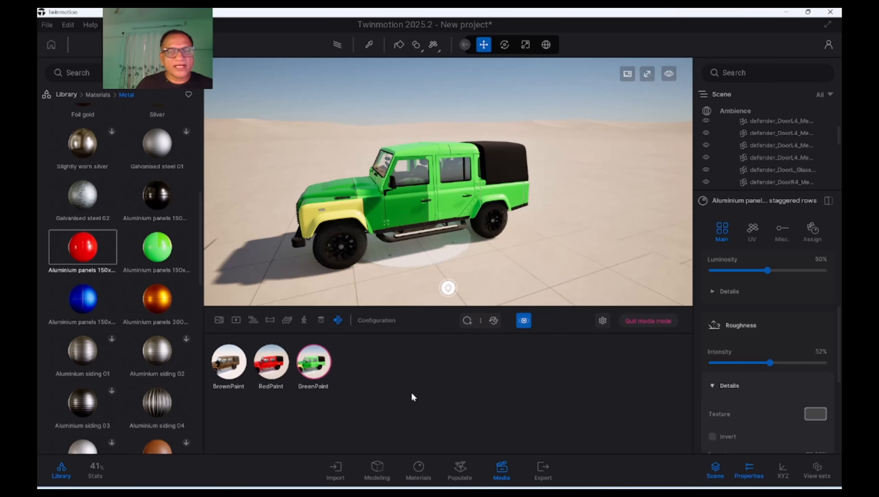
scroll(134, 328, down, 3)
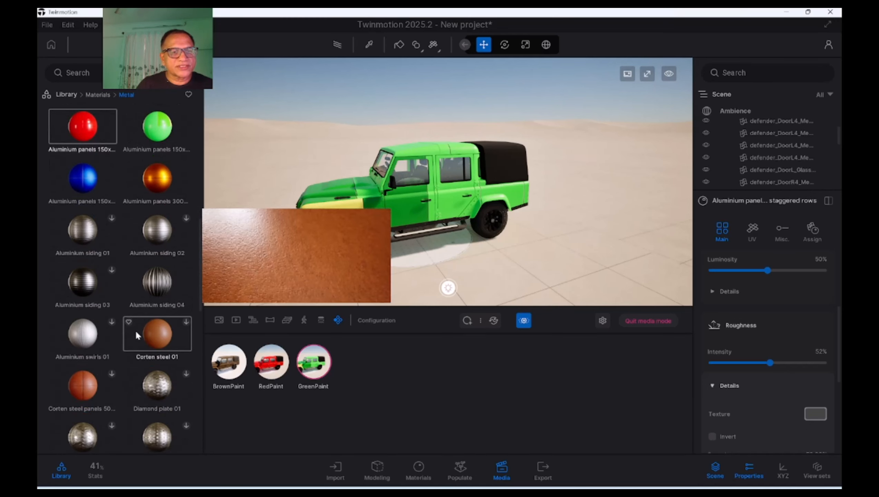
scroll(135, 330, up, 2)
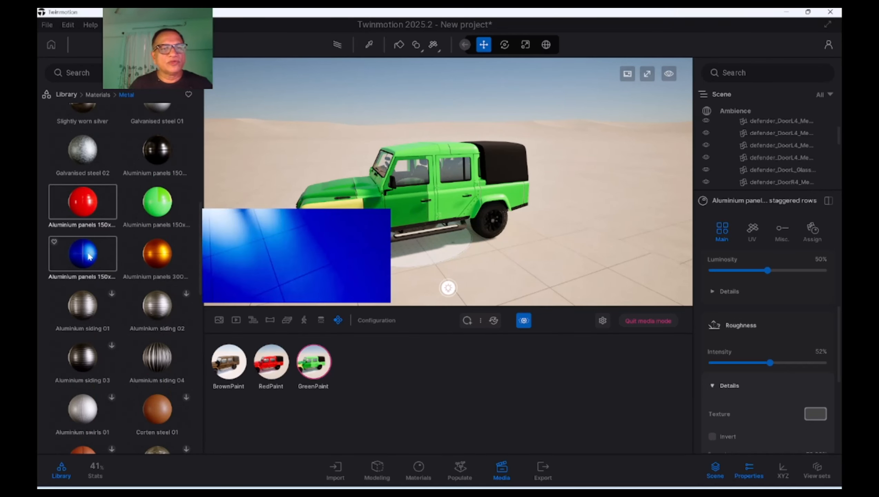
mouse_move(90, 256)
mouse_down()
mouse_move(284, 184)
mouse_move(369, 194)
mouse_up()
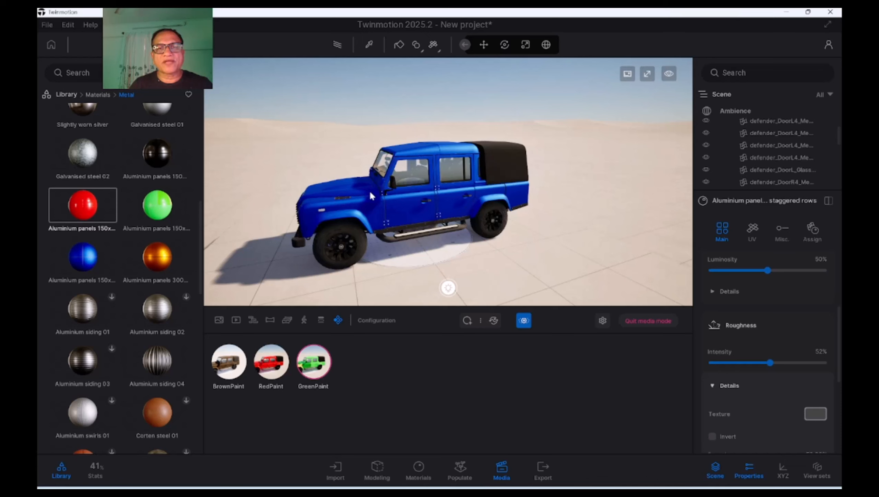
Add a new configuration state for the blue car and capture its thumbnail
shift+middle_drag(445, 266, 475, 261)
shift+middle_drag(484, 278, 473, 278)
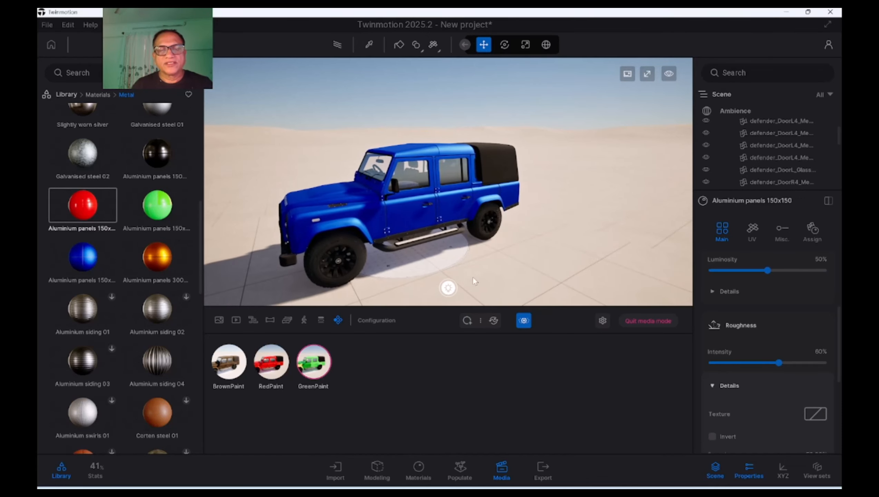
click(468, 320)
click(350, 341)
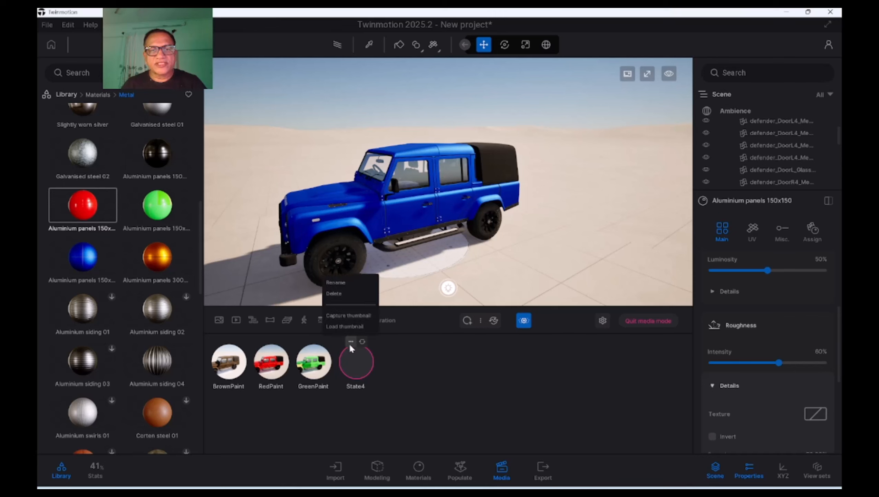
click(350, 315)
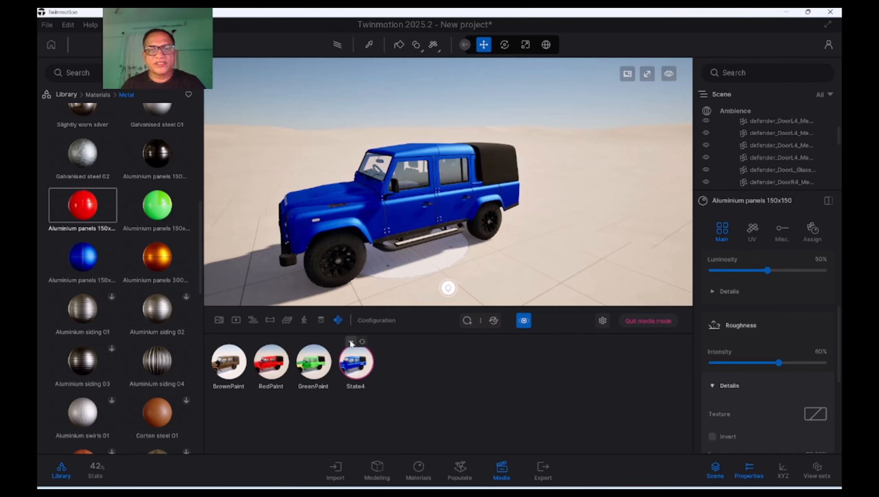
Rename State4 as BluePaint
click(350, 342)
click(347, 284)
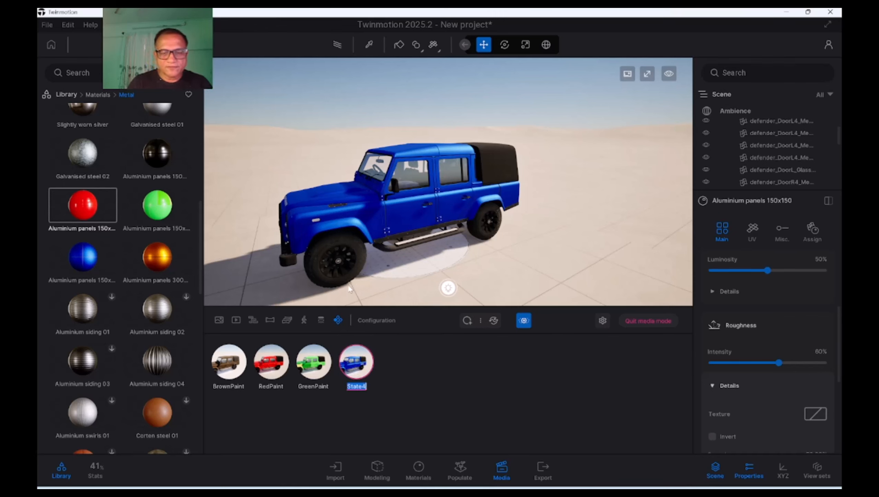
text(BluePaint)
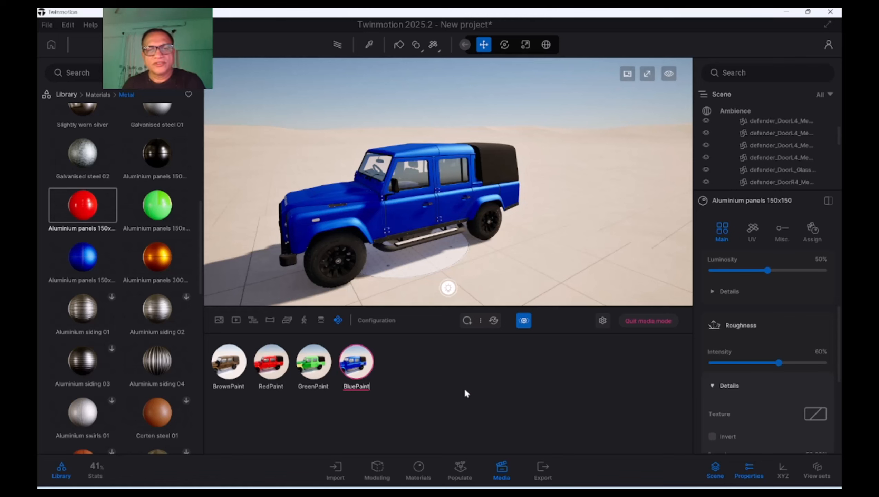
key(Return)
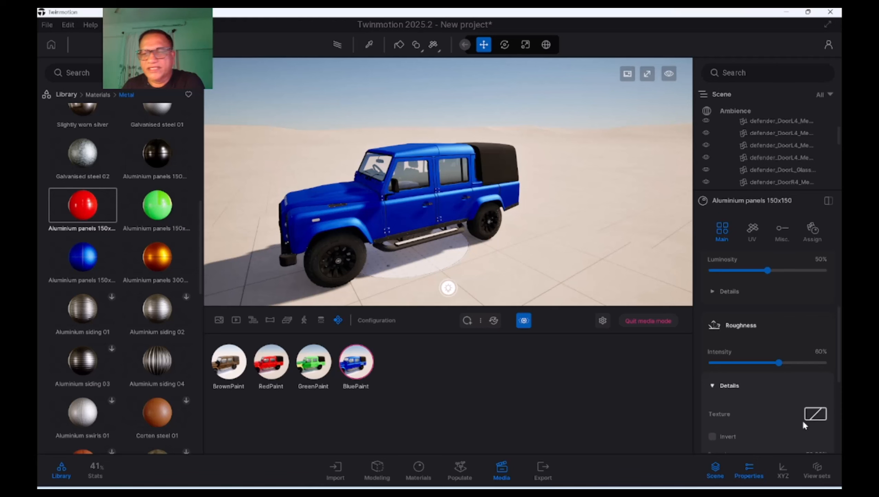
click(752, 474)
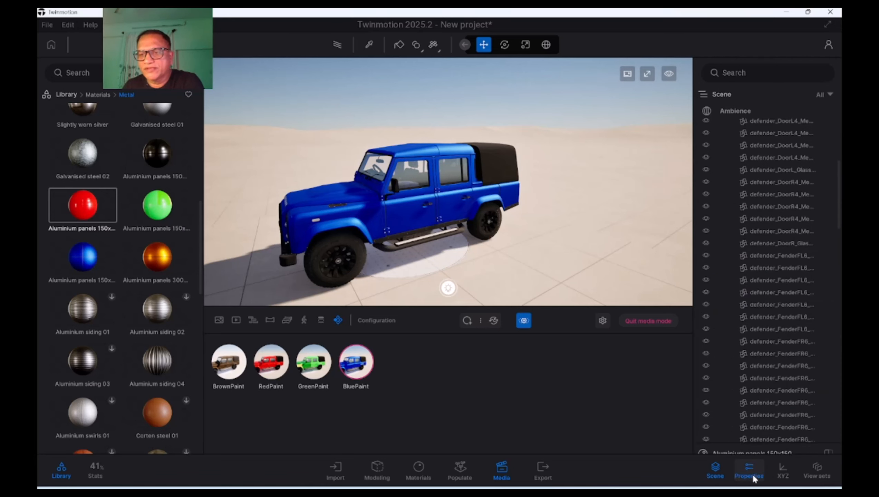
click(752, 474)
drag(839, 353, 838, 372)
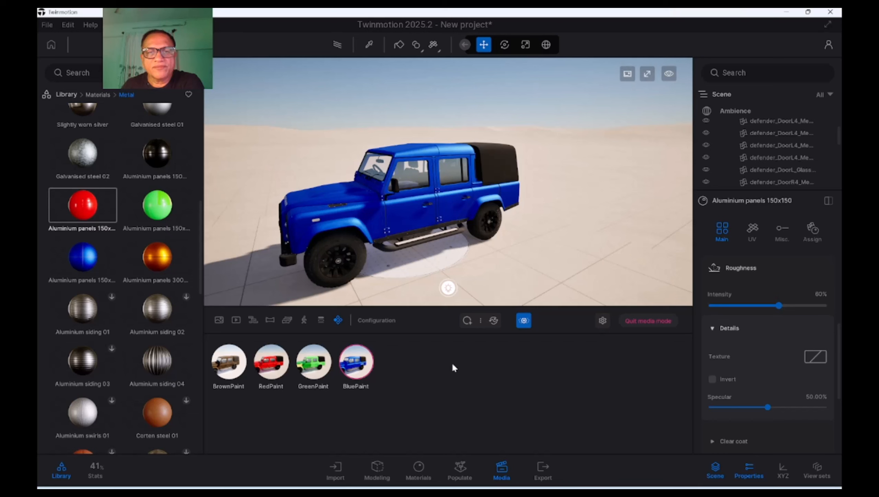
Test the light bulb trigger by choosing the brown, red, green and blue states, then brown and red again
click(448, 289)
click(387, 250)
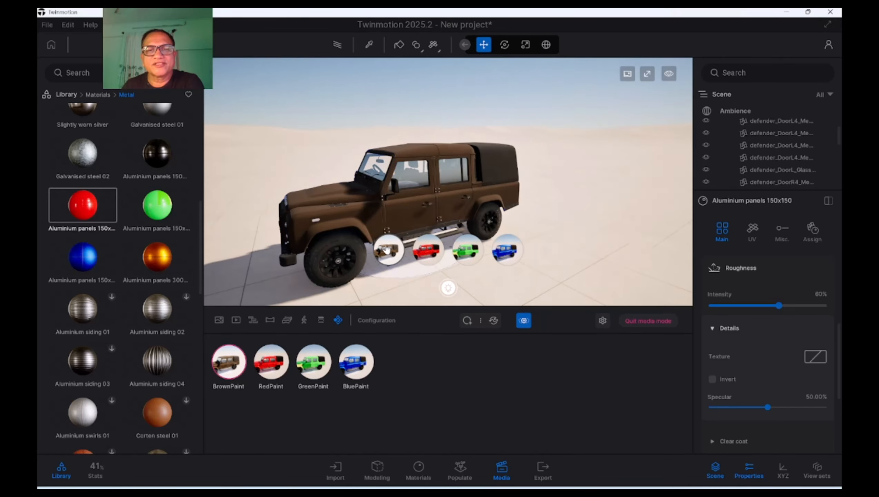
click(424, 253)
click(466, 250)
click(507, 250)
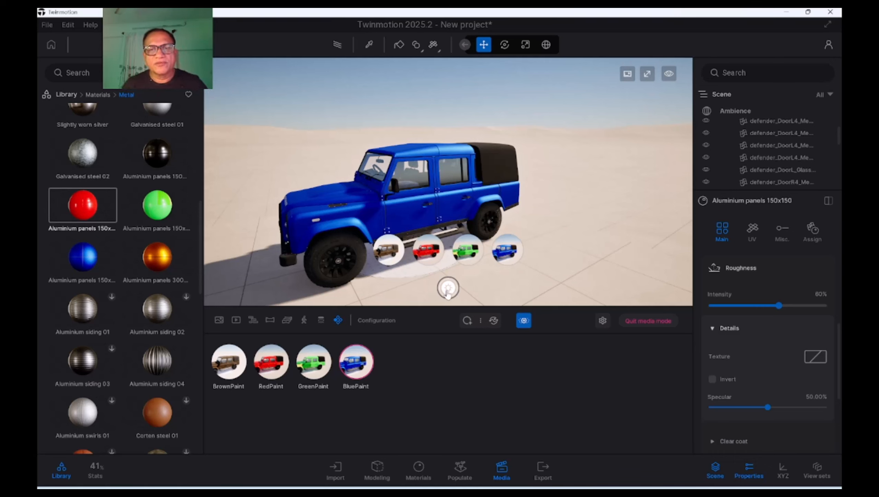
click(388, 253)
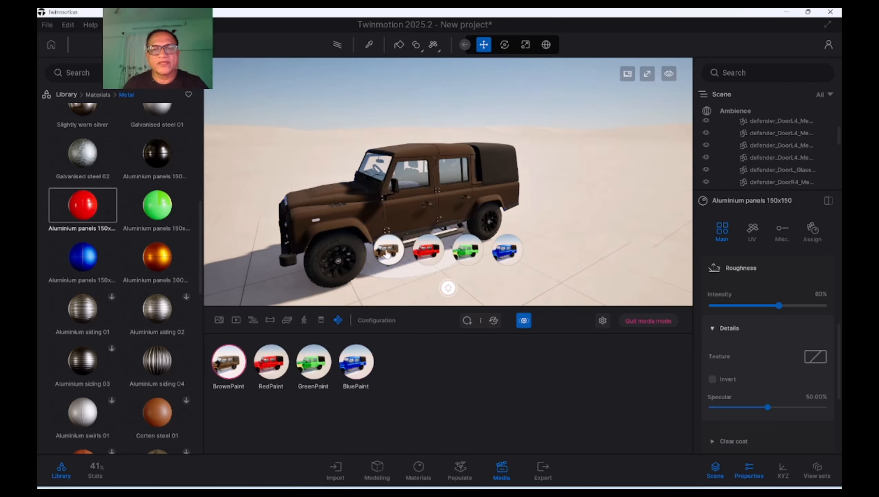
click(424, 253)
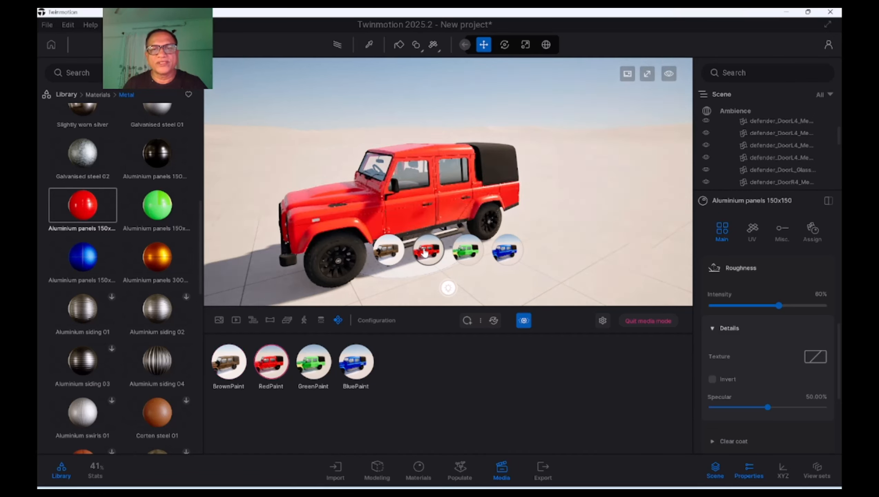
Choose the green and blue states on the light bulb trigger to test those paint switches again
click(465, 254)
click(509, 252)
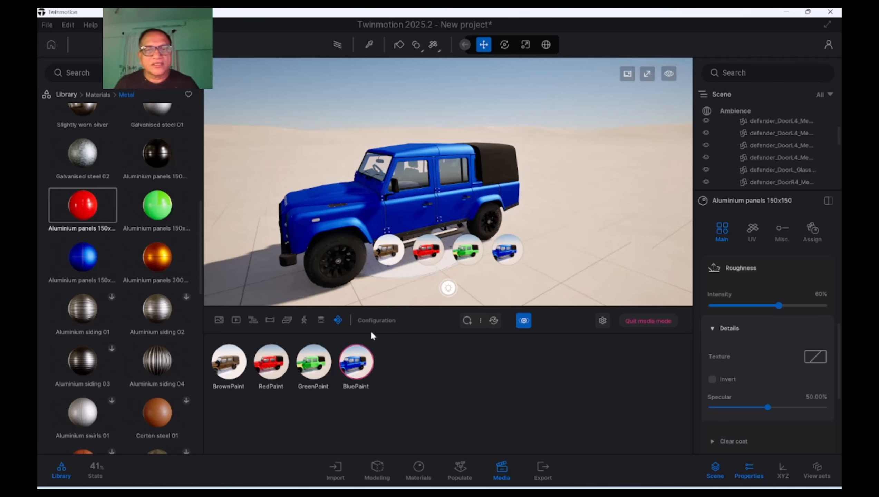
Return to the configuration list and rename Configuration1 as MaterialState
click(337, 319)
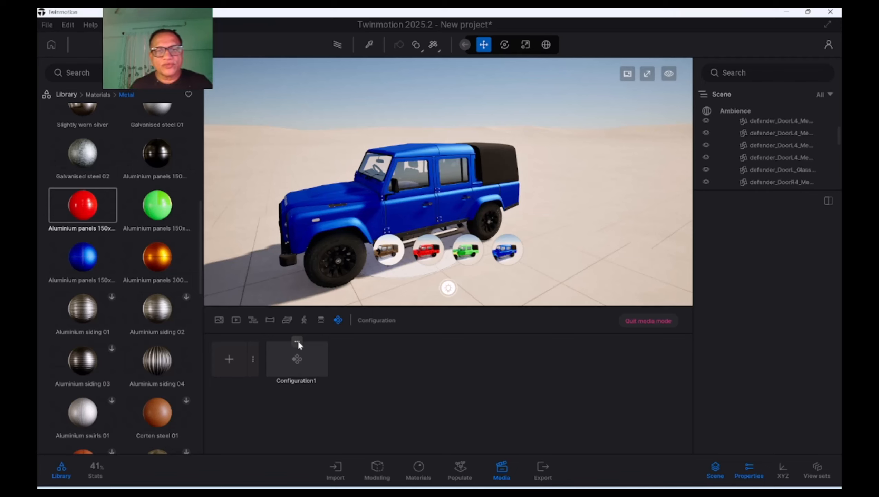
click(298, 317)
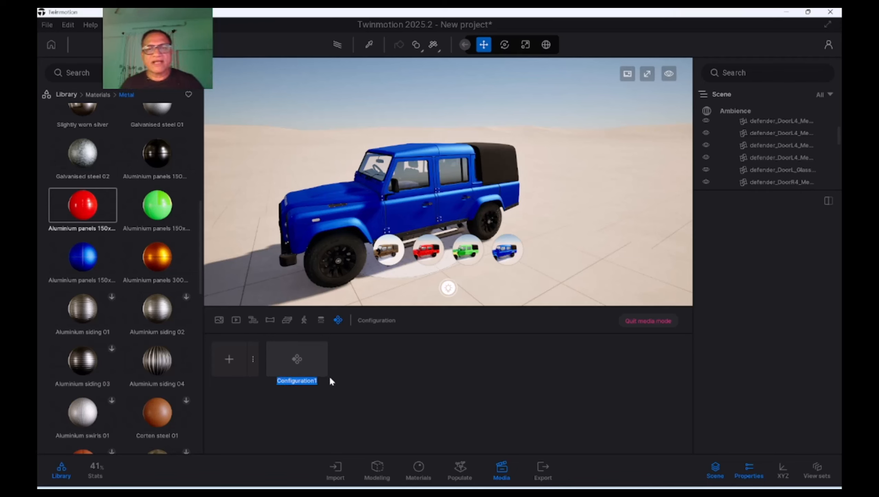
text(Materi)
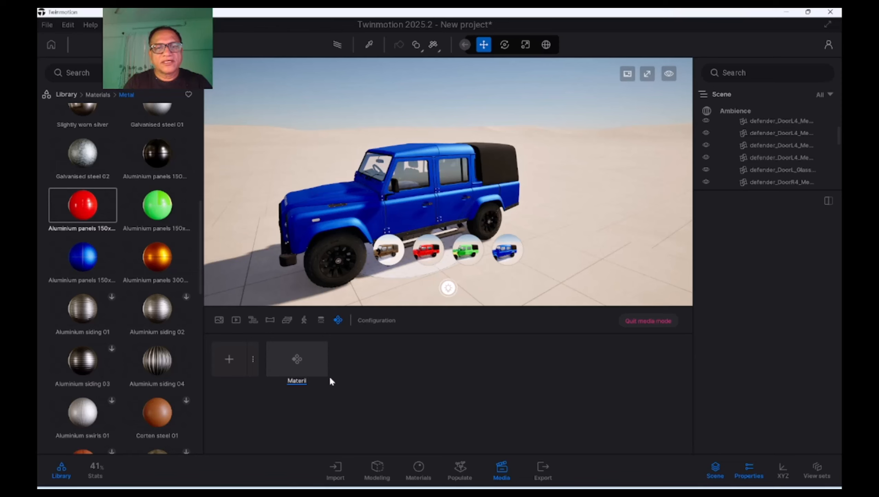
text(al)
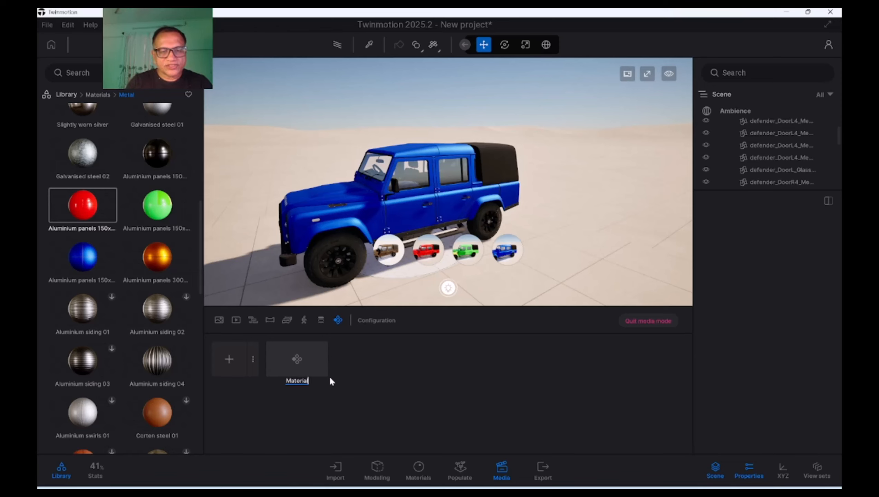
text(State)
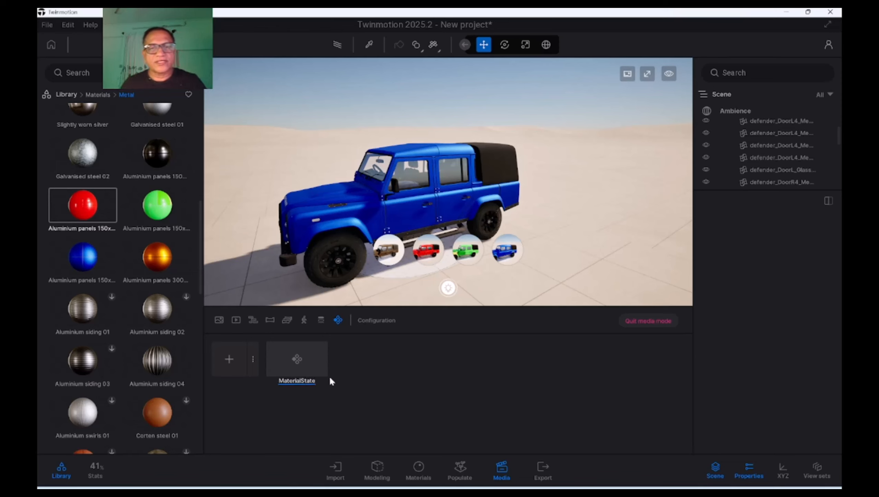
click(391, 395)
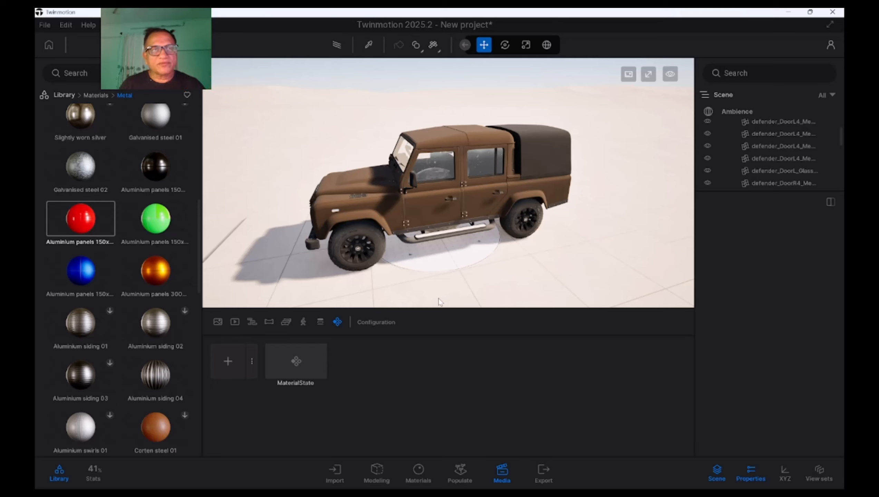
Create a second configuration with the Visibility type enabled
click(251, 362)
click(220, 411)
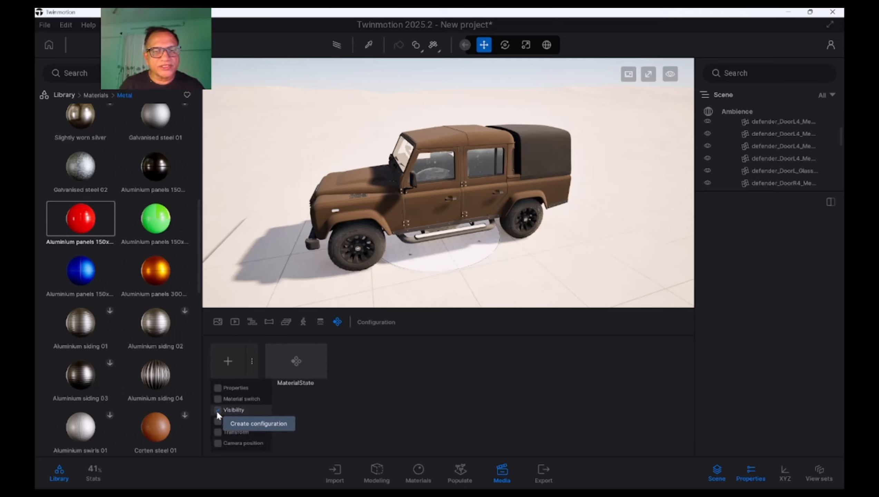
click(410, 390)
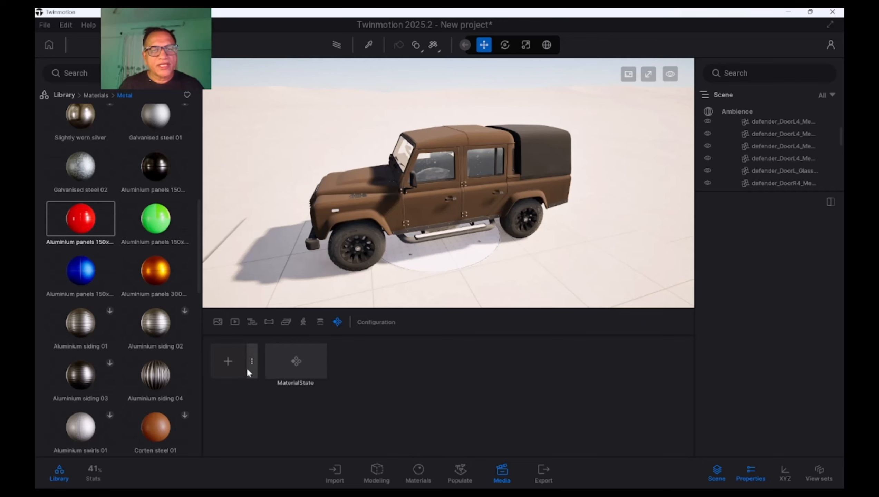
click(226, 363)
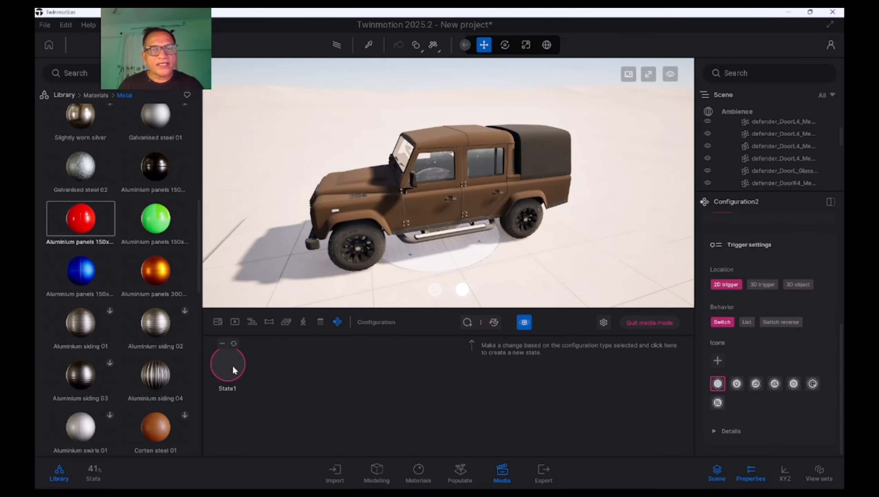
Hide the properties, collapse the FINAL_MODEL.fbx folder and search the scene graph for "wheel"
shift+middle_drag(503, 221, 524, 175)
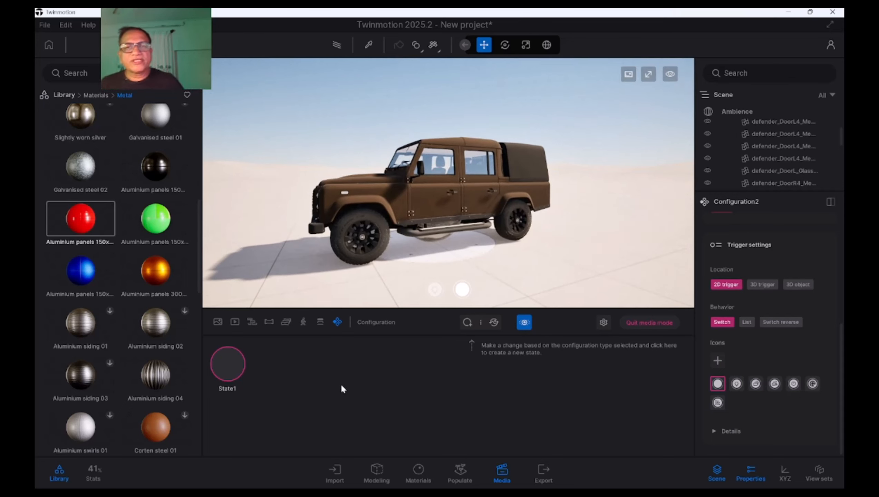
scroll(419, 265, up, 2)
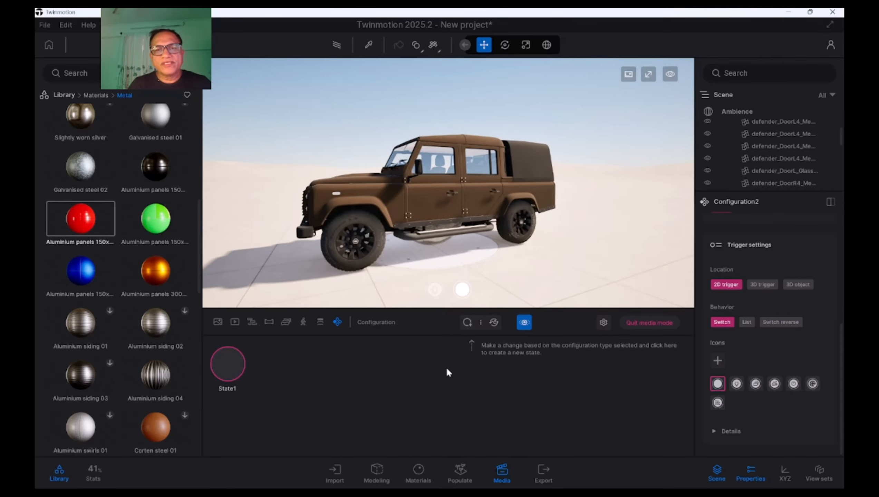
click(751, 472)
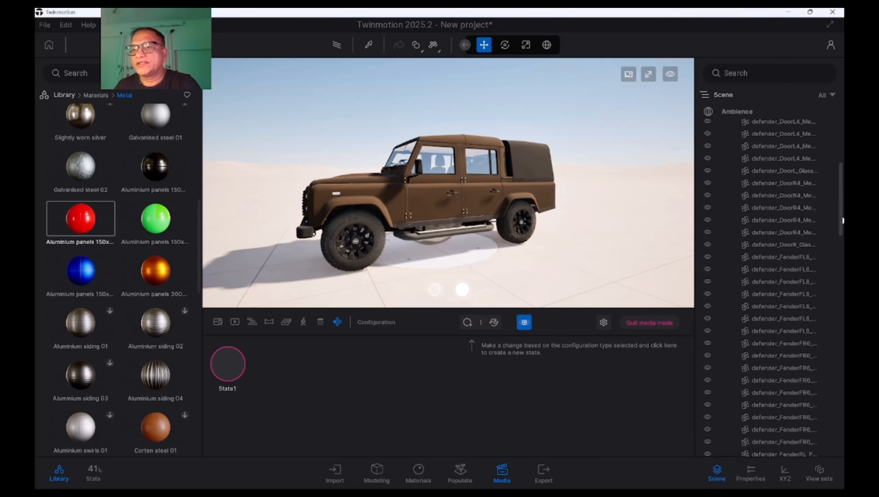
scroll(800, 163, up, 6)
click(726, 174)
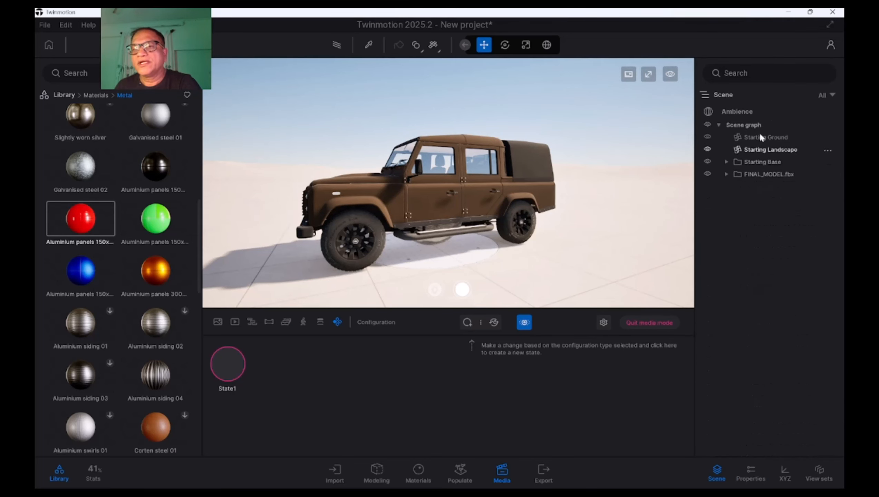
click(748, 73)
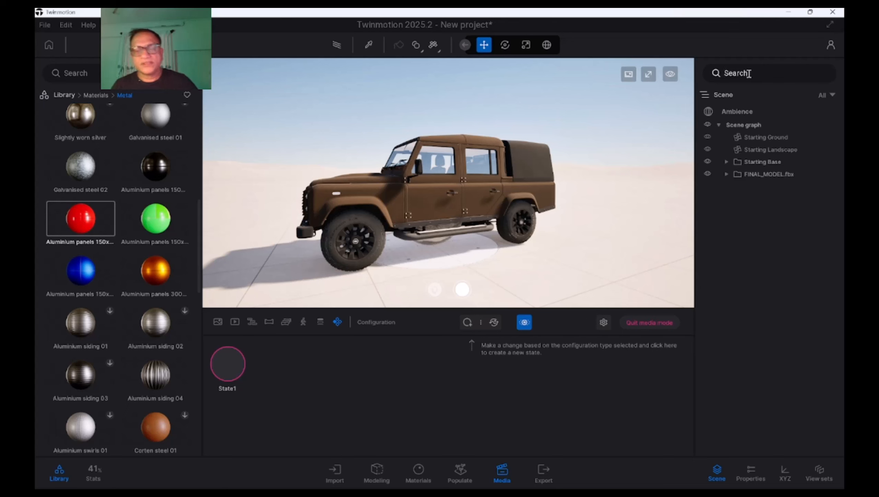
text(whe)
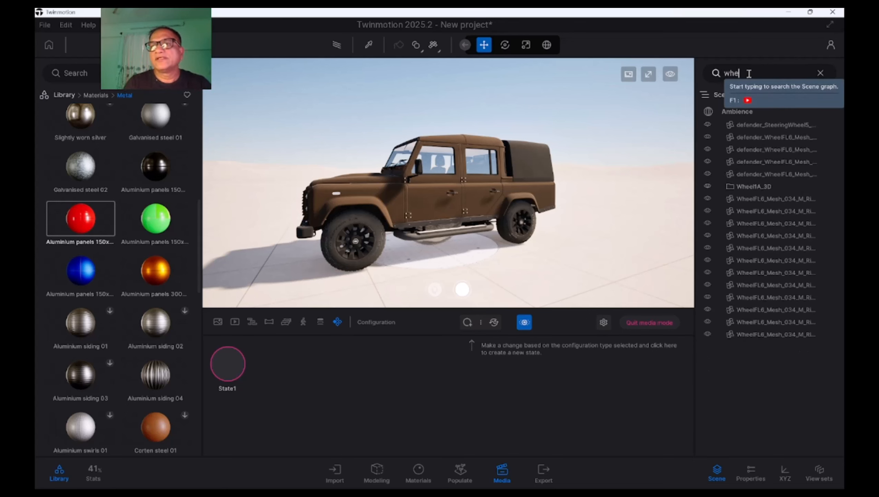
text(el)
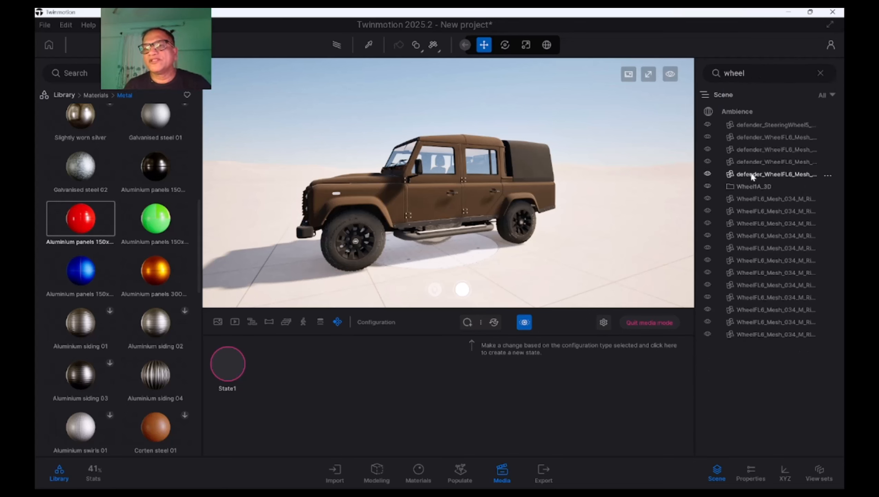
Select the Wheel1A_3D folder, then hide and show it again to check which parts it controls
click(760, 186)
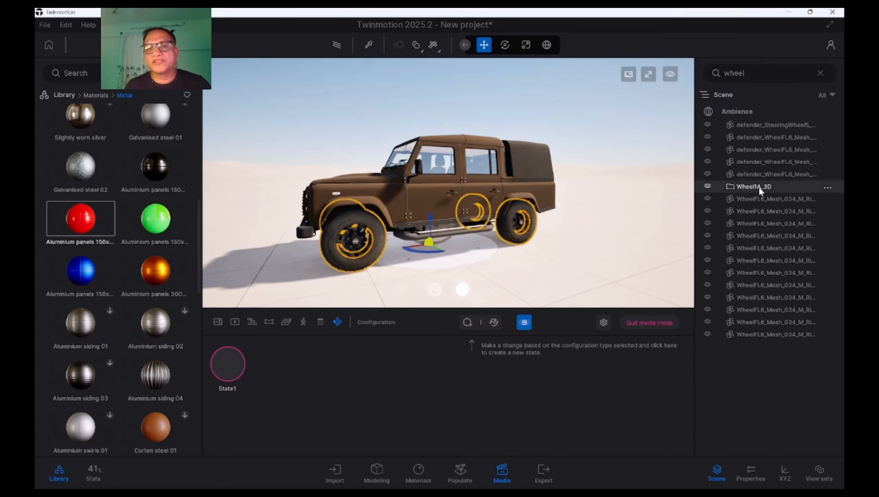
click(708, 186)
click(710, 187)
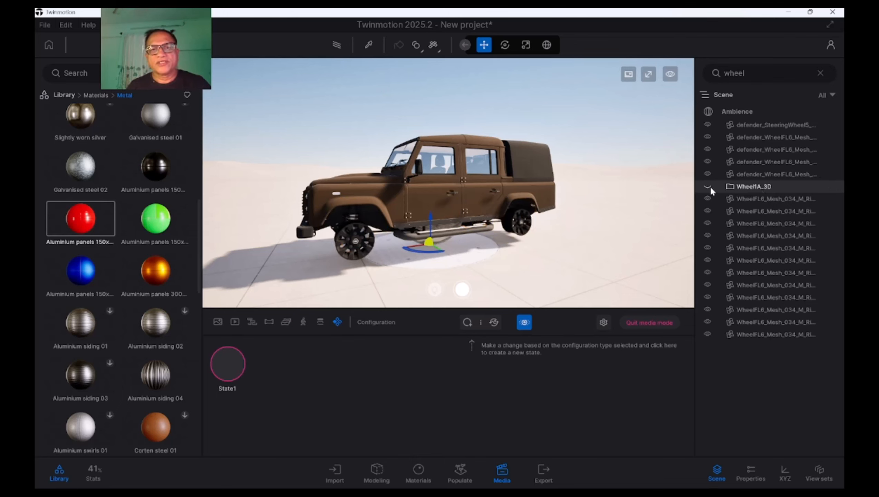
click(709, 186)
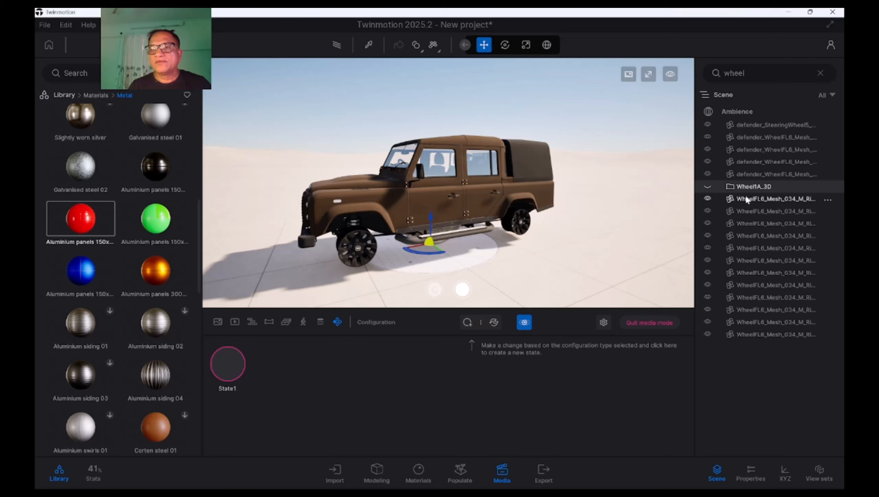
click(708, 187)
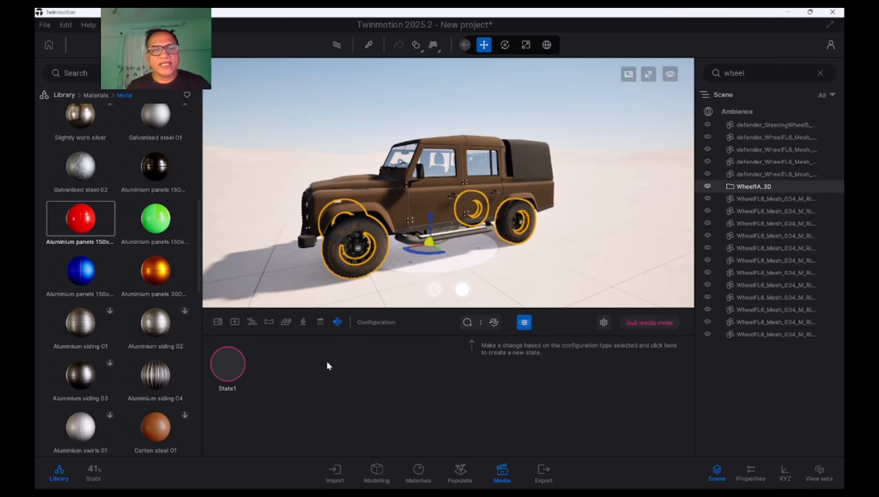
Capture a thumbnail for State1, then clear the wheel selection and recapture it from a closer side view
click(222, 344)
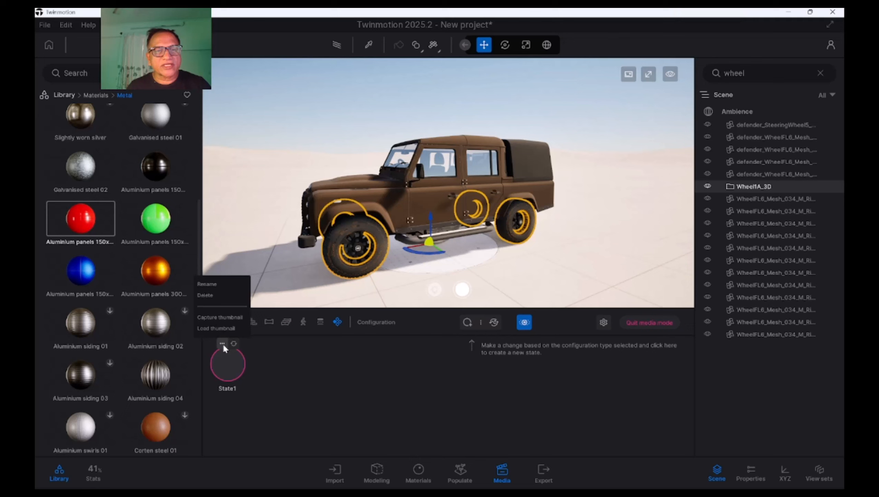
click(225, 318)
mouse_move(468, 263)
shift+middle_down()
mouse_move(446, 261)
mouse_move(466, 261)
shift+middle_up()
scroll(448, 183, up, 4)
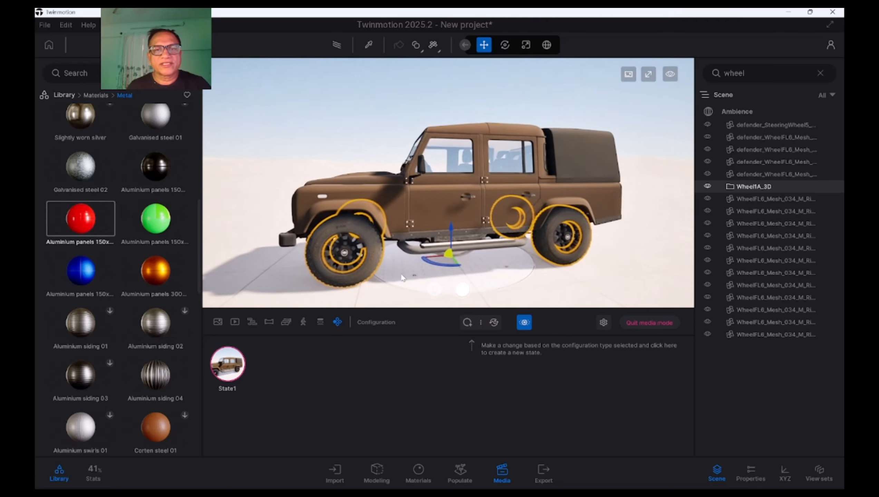
click(346, 78)
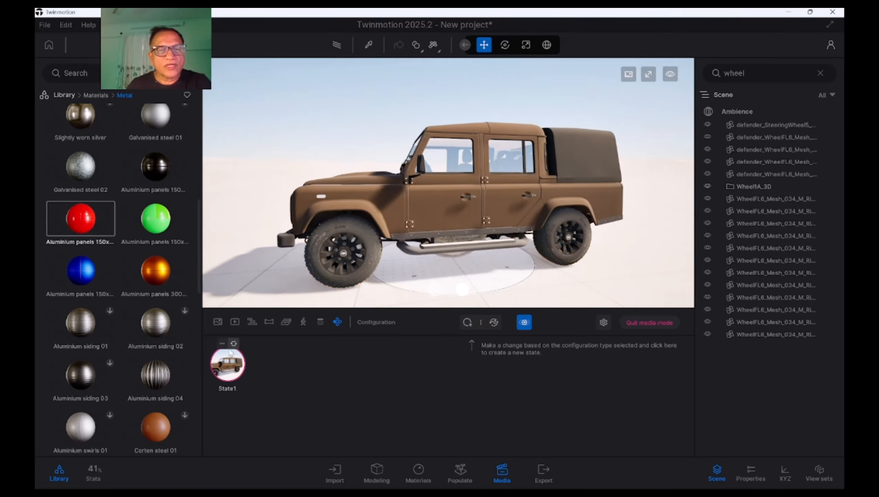
click(223, 344)
click(223, 318)
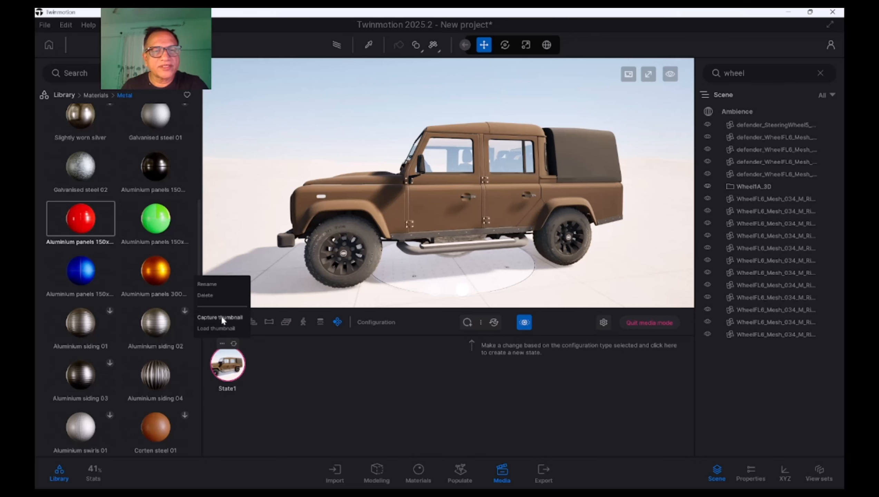
Recapture the State1 thumbnail from a low front three-quarter view of the car
scroll(332, 252, up, 2)
shift+middle_drag(332, 252, 315, 258)
scroll(280, 268, up, 3)
click(225, 344)
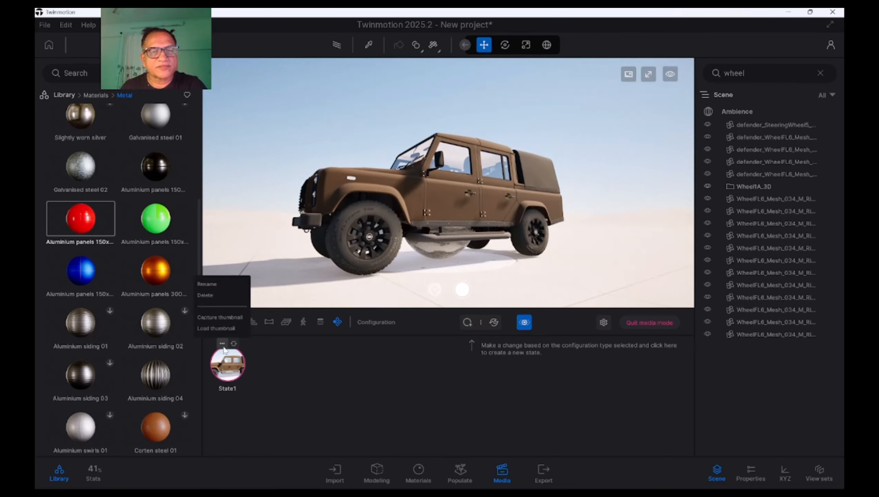
click(225, 317)
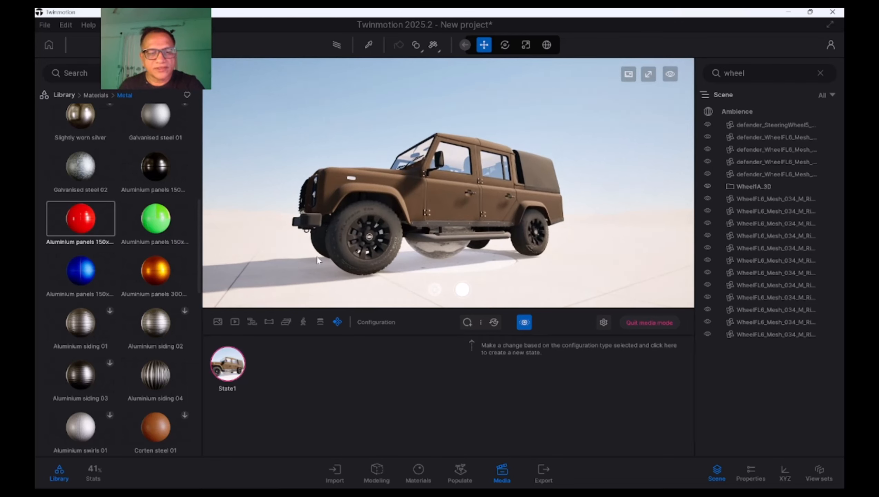
Recapture the State1 thumbnail from a closer front three-quarter view that shows the front wheel larger
key(Right)
key(Left)
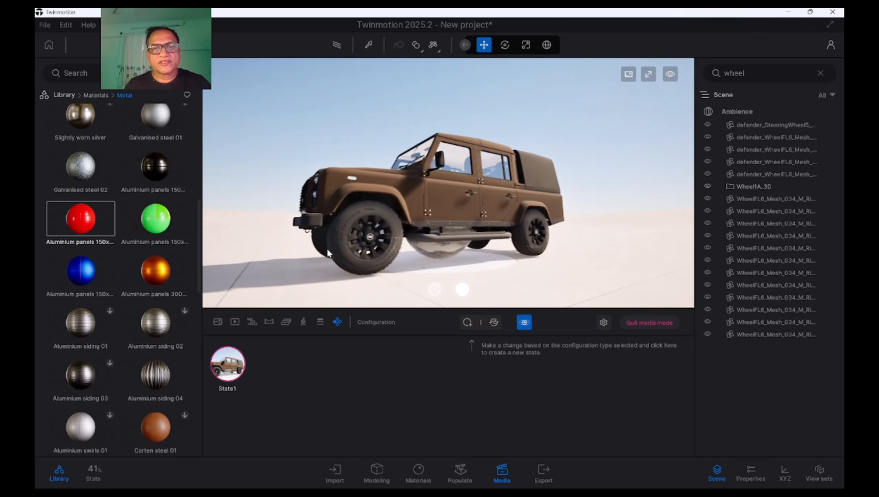
key(Up)
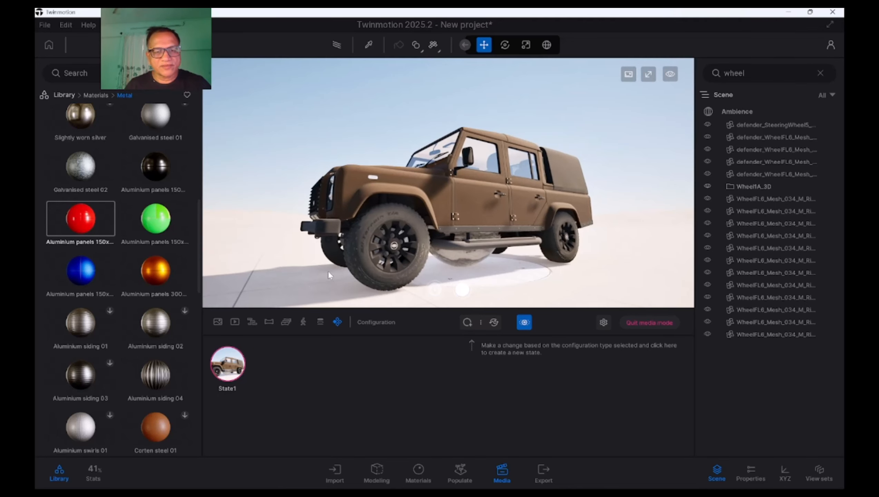
mouse_move(238, 365)
click(222, 344)
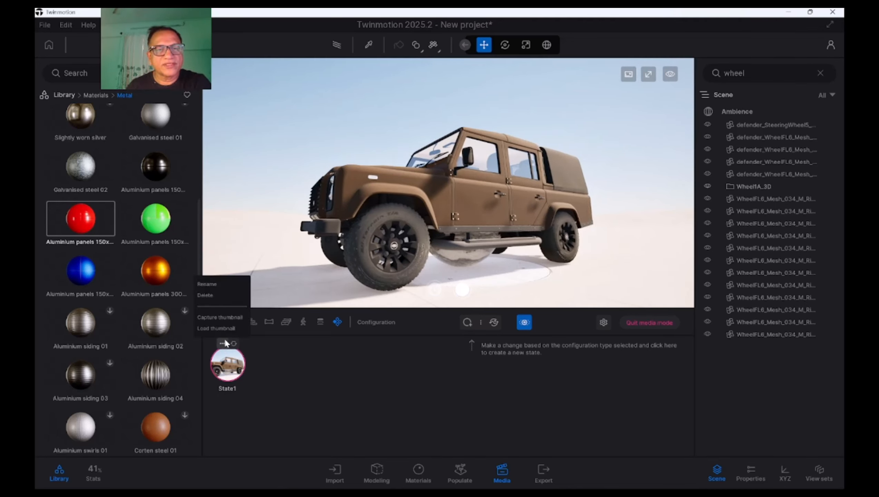
click(221, 319)
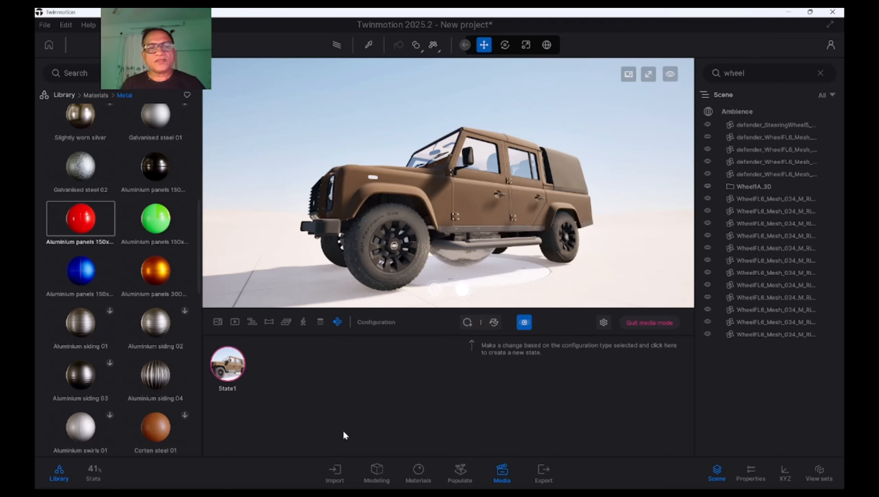
click(222, 344)
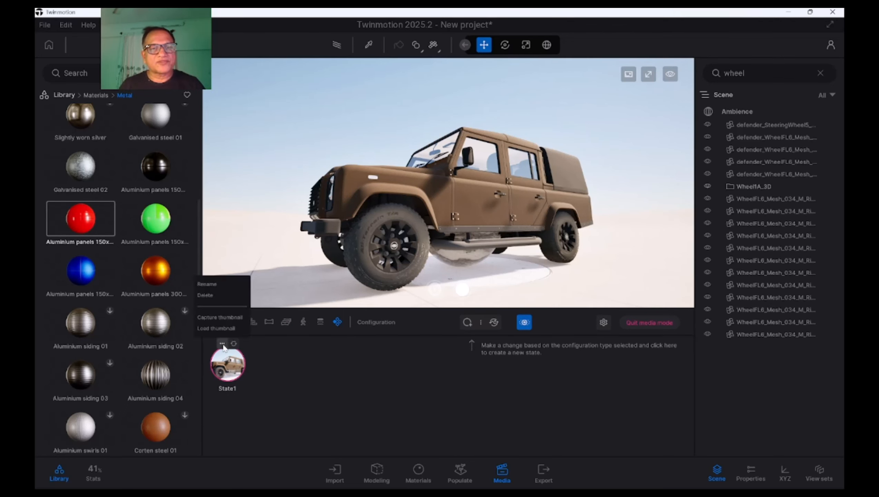
click(215, 318)
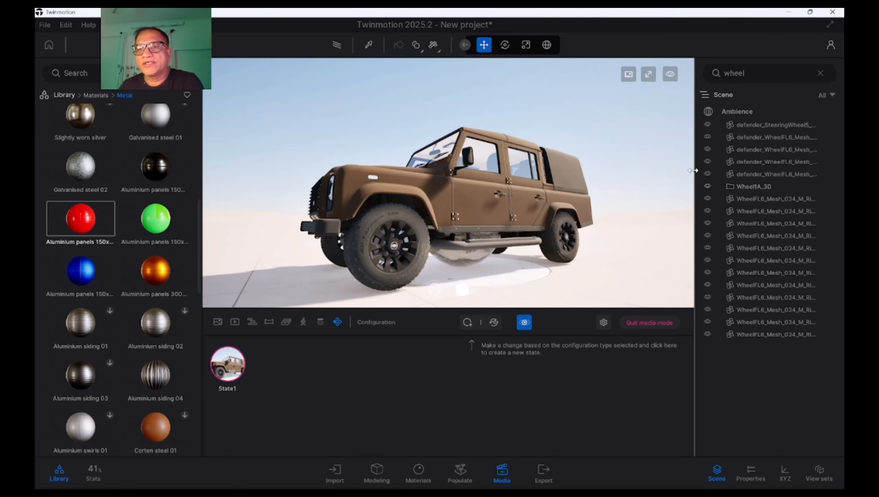
Widen the scene list and hide defender_WheelFL6 rim mesh 001 together with WheelFL6 rim meshes 001, 005 and 009
drag(695, 170, 608, 183)
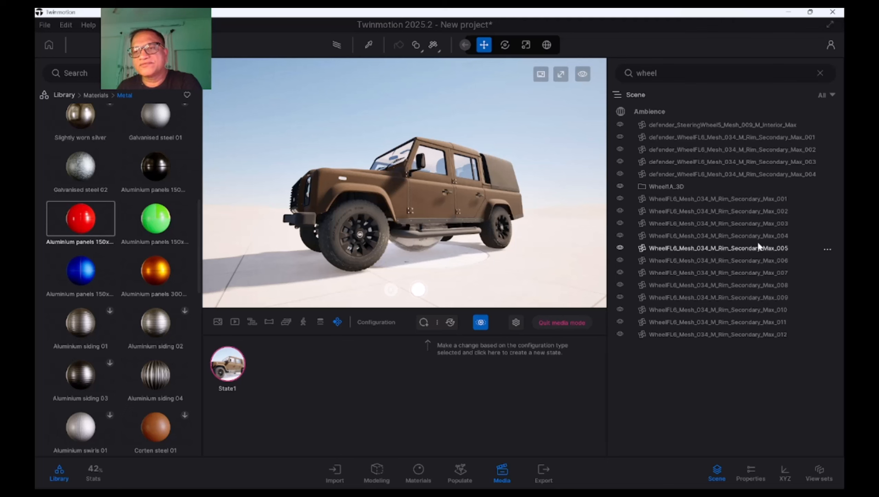
click(779, 141)
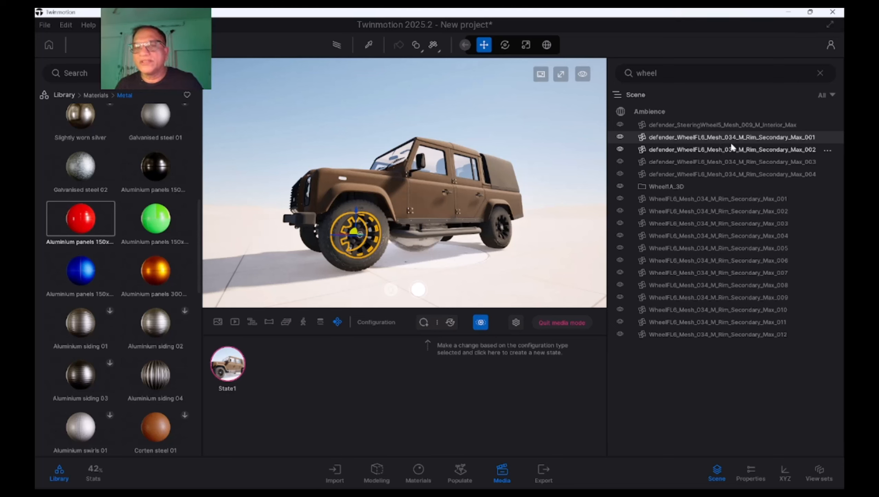
ctrl+click(778, 199)
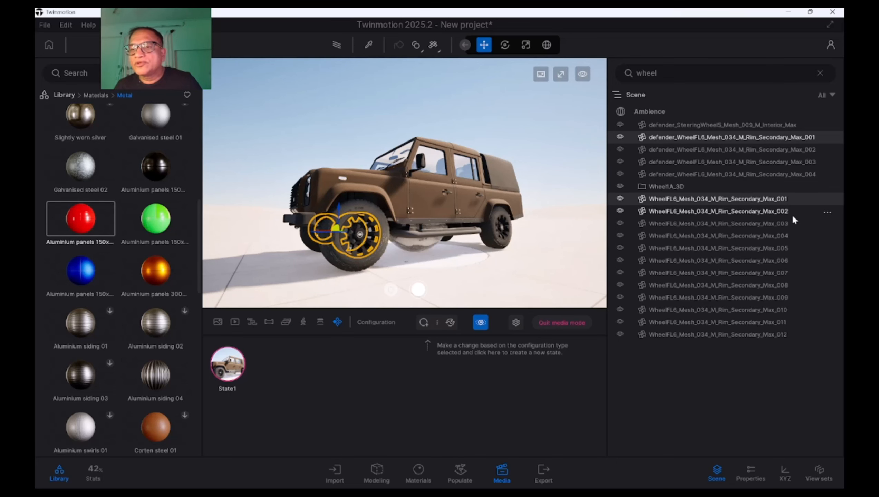
ctrl+click(780, 249)
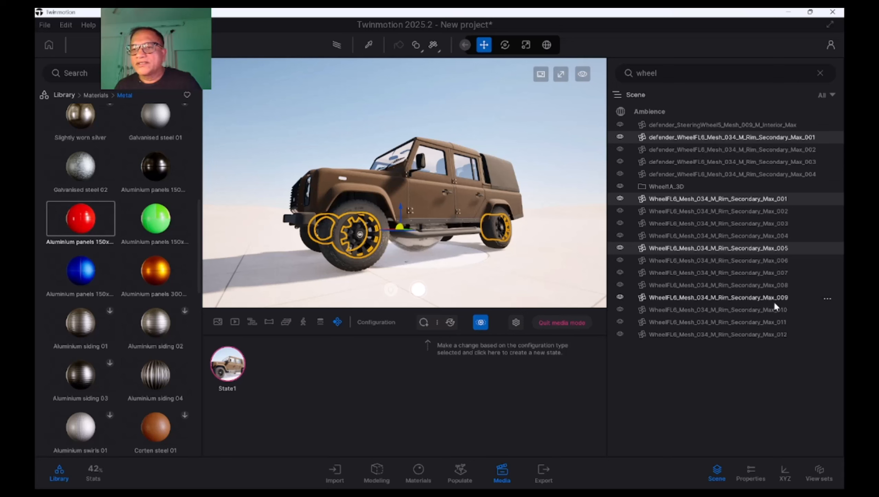
ctrl+click(786, 297)
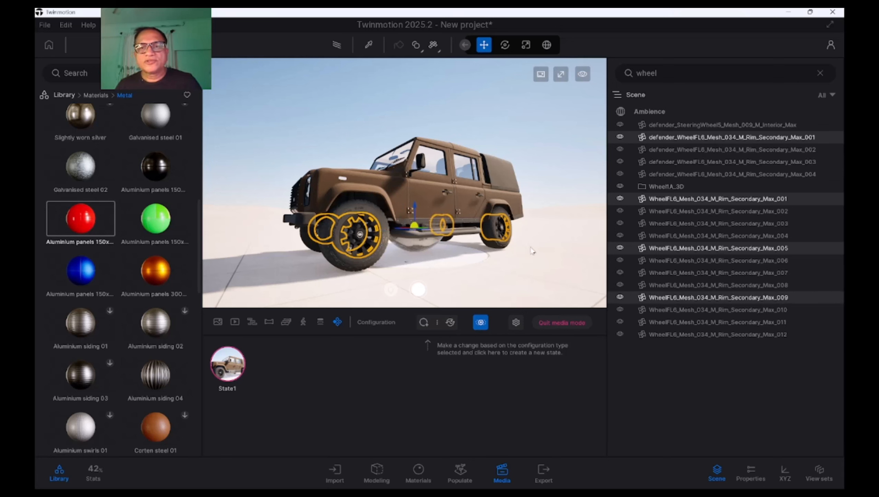
shift+middle_drag(533, 249, 474, 246)
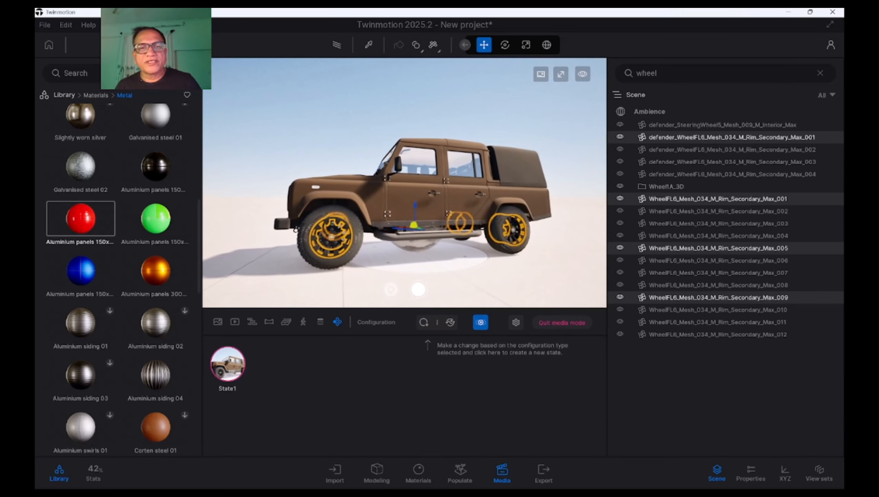
click(620, 136)
click(622, 136)
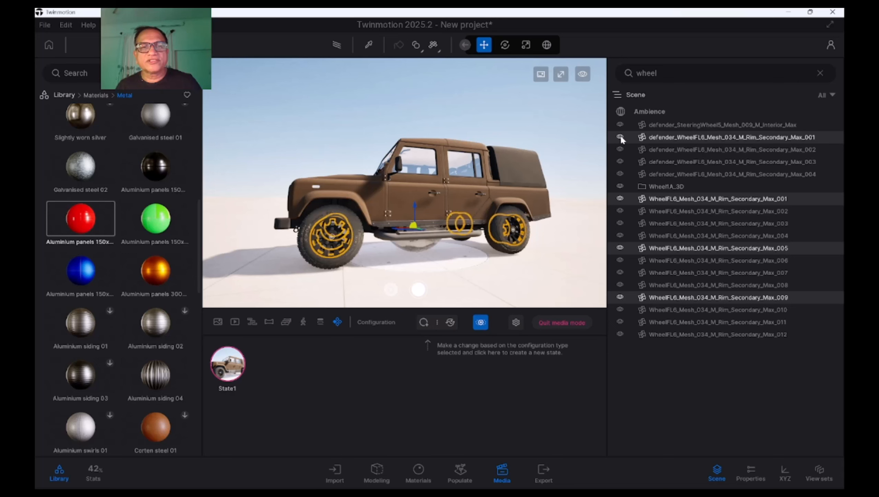
click(621, 136)
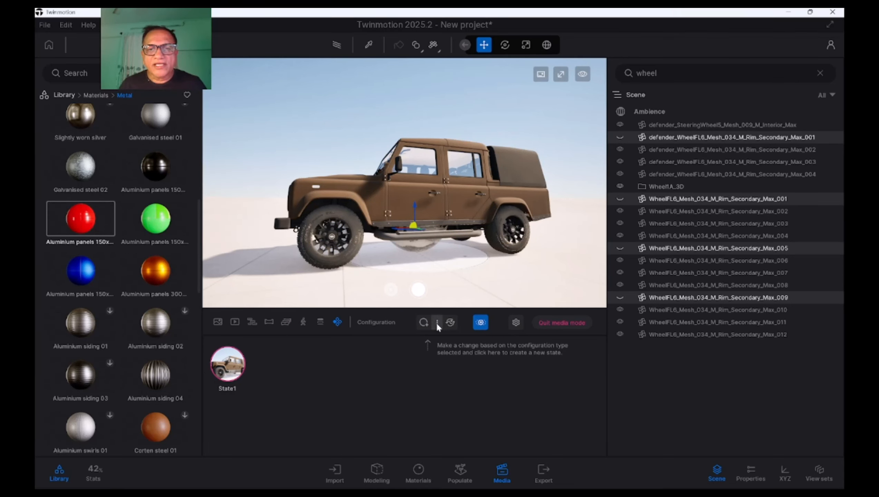
Add a second state to the visibility configuration with the rim meshes hidden and capture its thumbnail
click(424, 323)
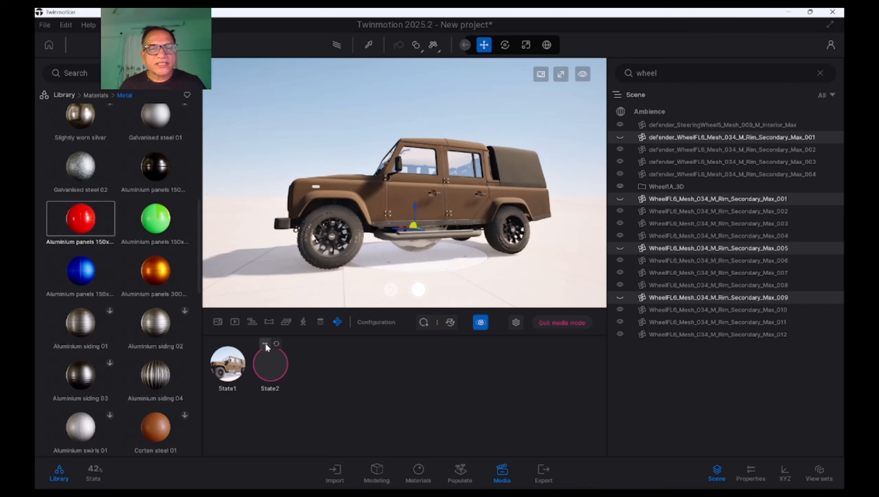
click(265, 342)
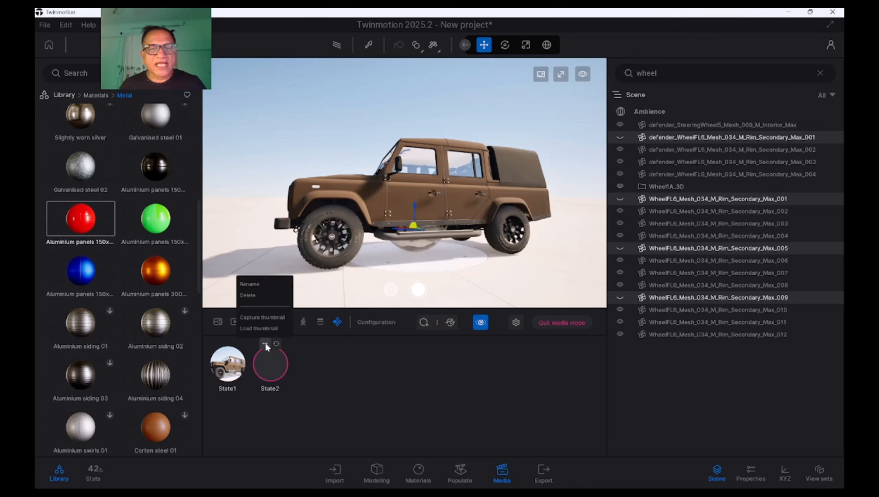
click(260, 315)
Switch between State1 and State2 at closer range to compare the rims on the car
scroll(313, 263, up, 3)
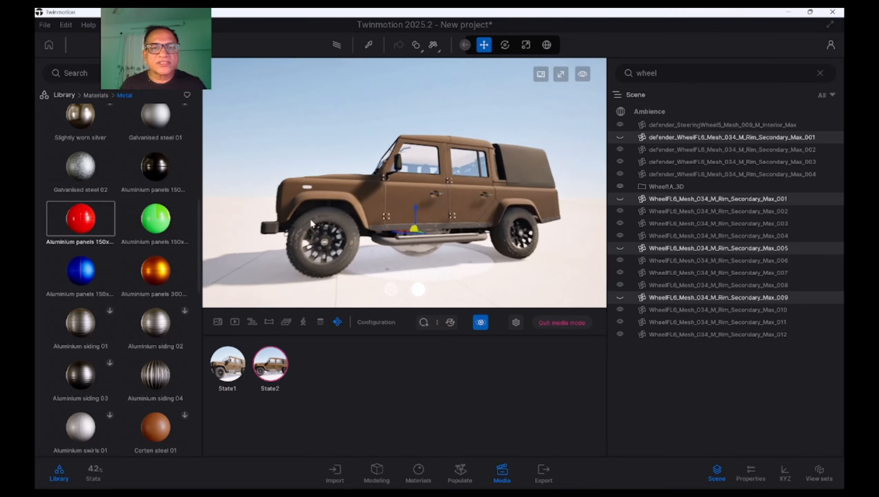
click(276, 370)
click(233, 371)
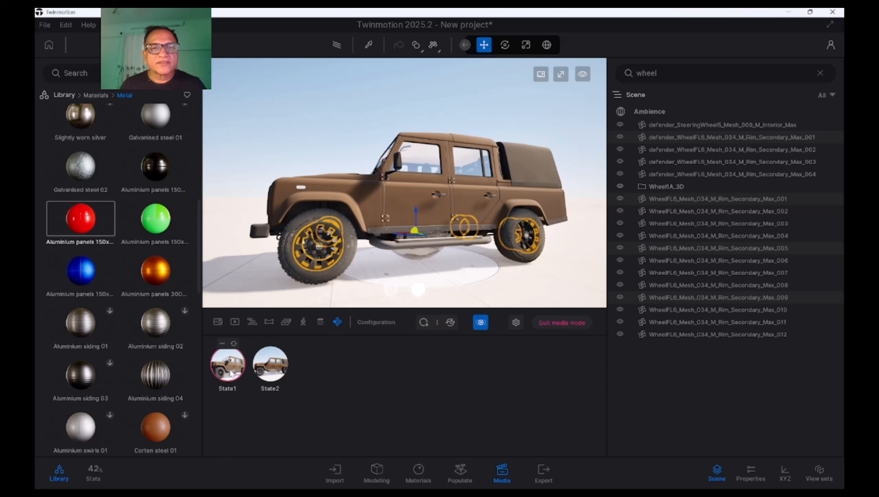
click(260, 373)
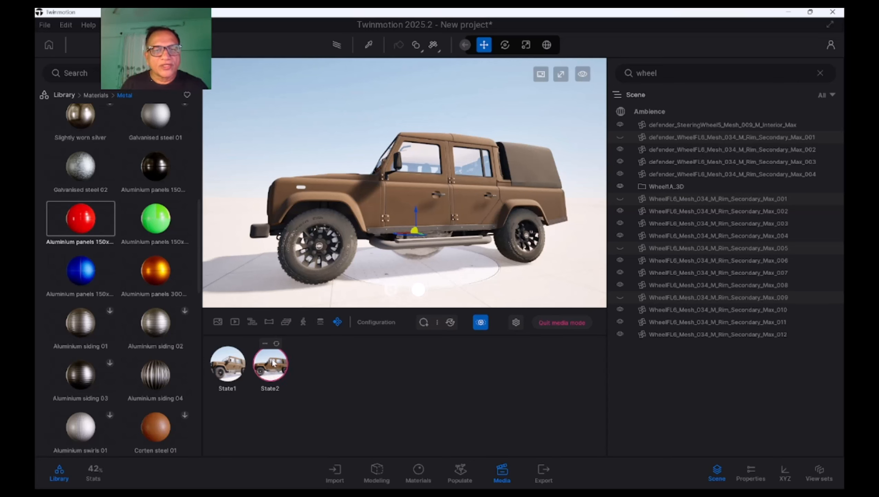
Rename State2 as RimState
click(264, 344)
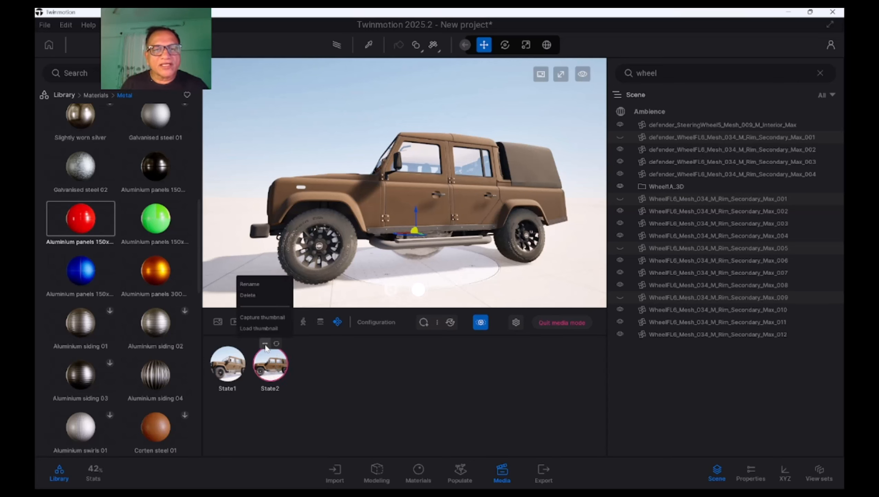
click(264, 285)
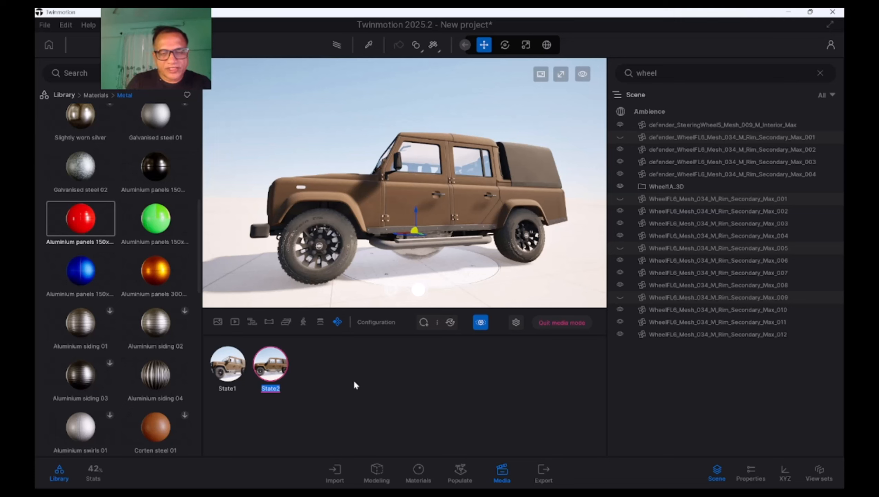
text(RimStat)
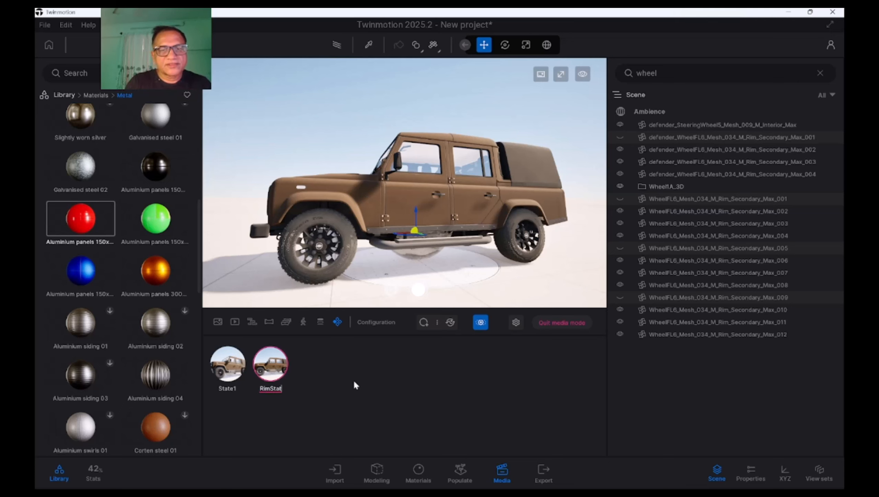
text(e)
key(Return)
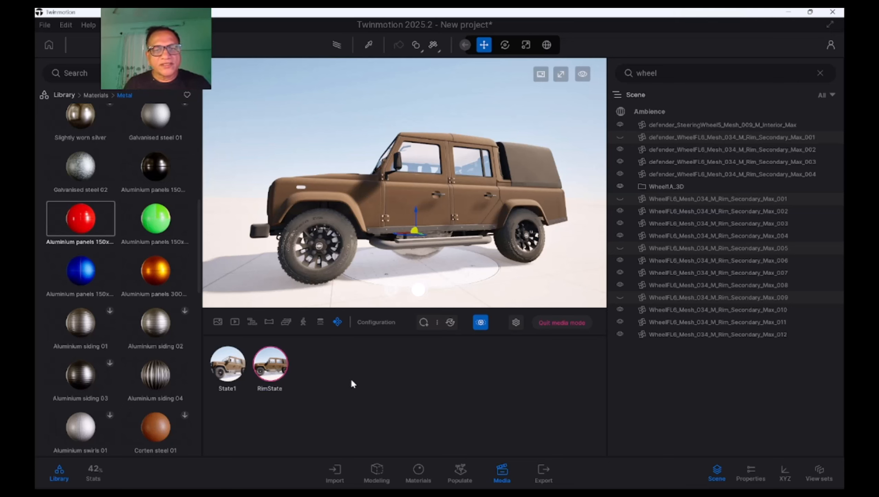
Activate State1 and rename it as FullTyre
click(233, 371)
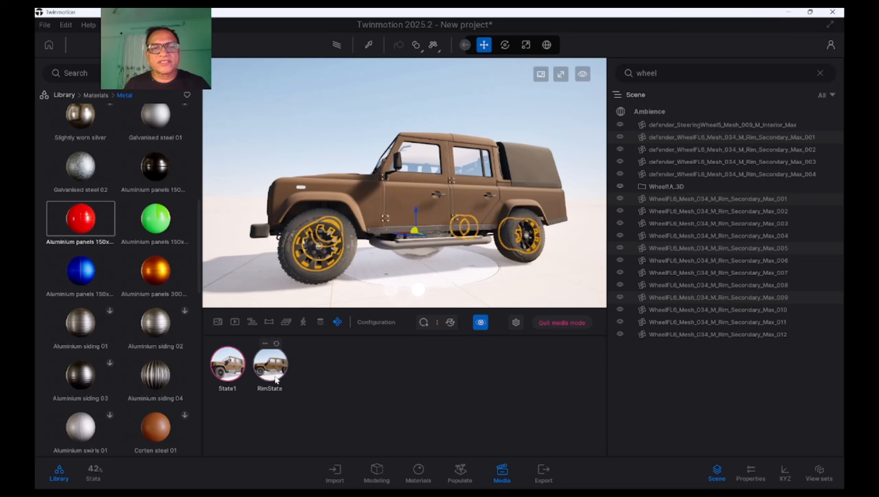
click(222, 343)
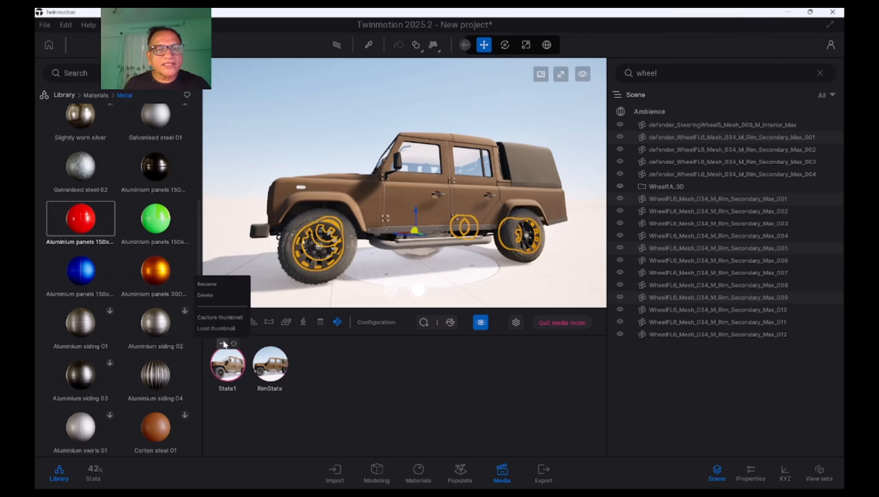
click(227, 283)
text(A)
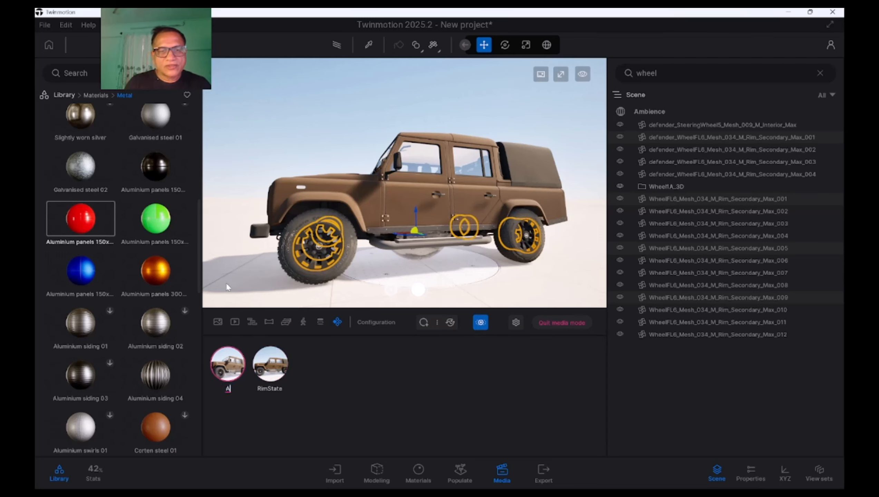
key(BackSpace)
text(Full)
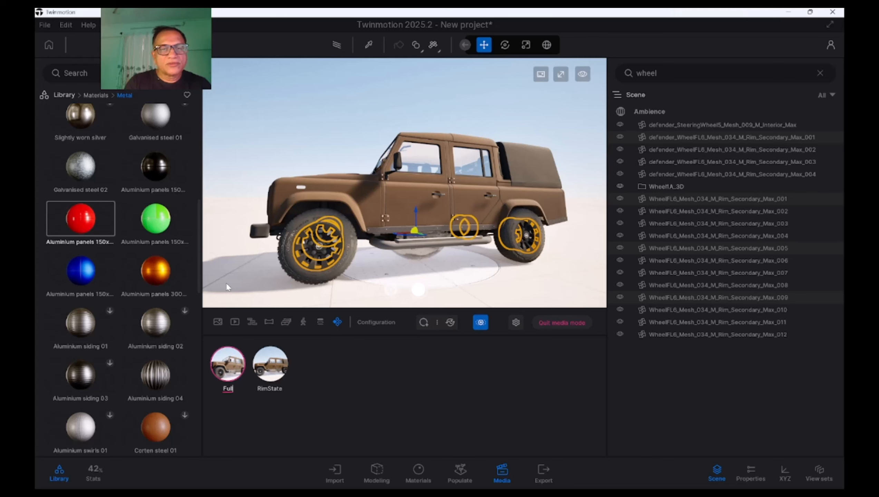
text(T)
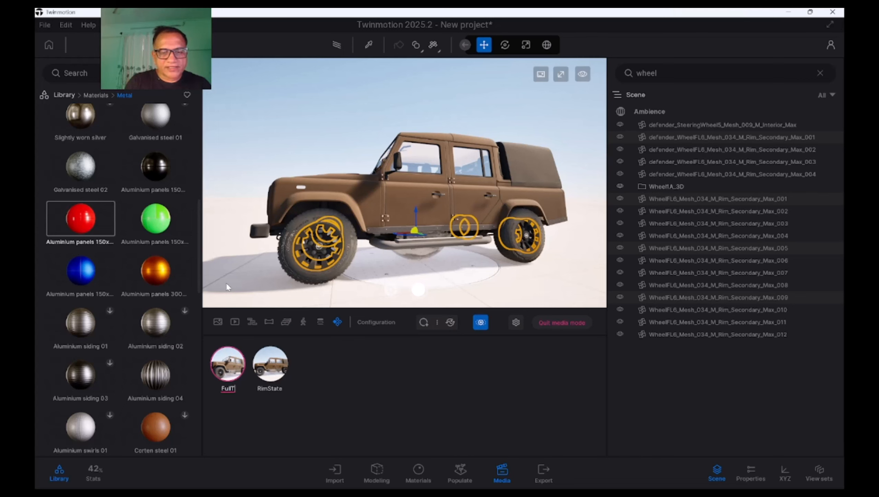
text(yre)
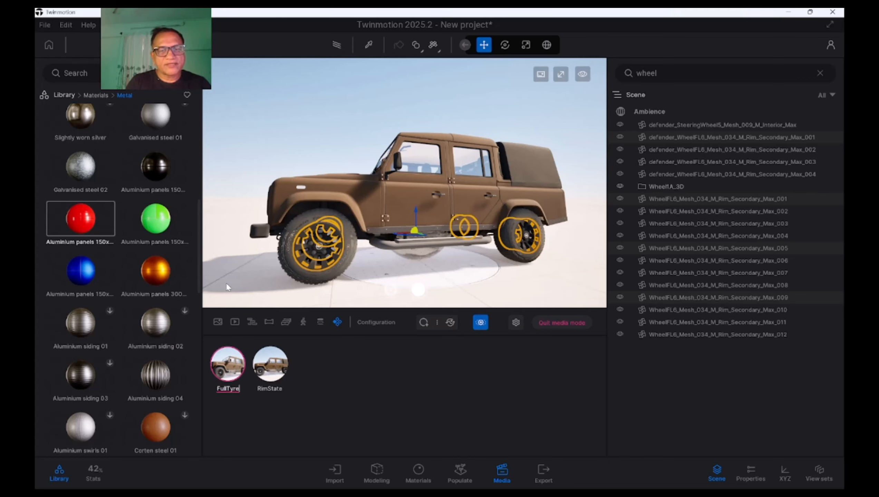
click(374, 421)
Apply RimState and return to FullTyre to check the rims, and clear the mesh selection
click(271, 364)
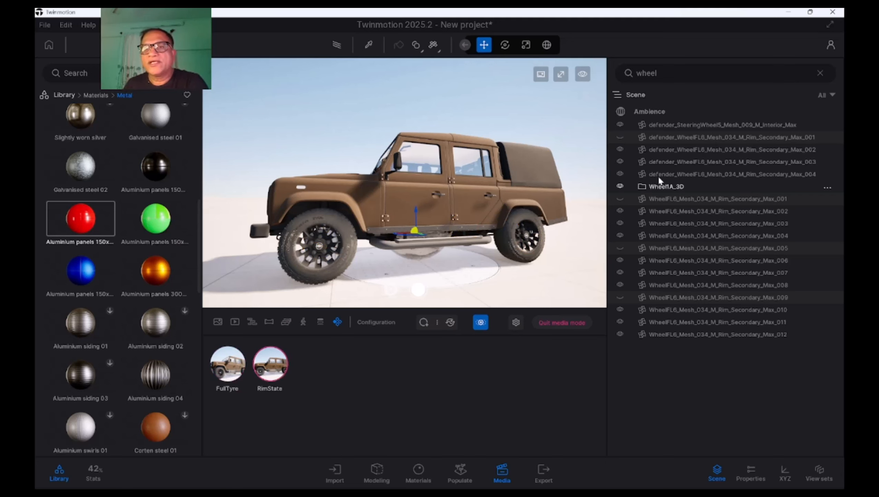
click(228, 364)
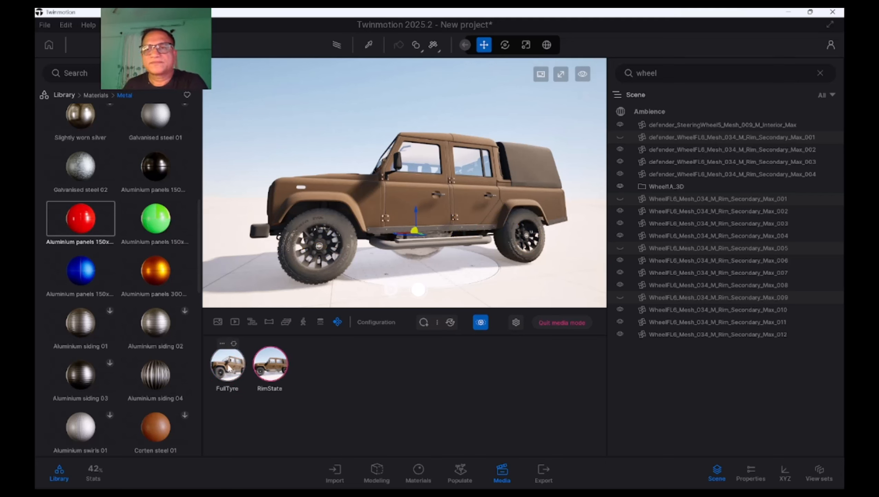
shift+middle_drag(510, 142, 544, 250)
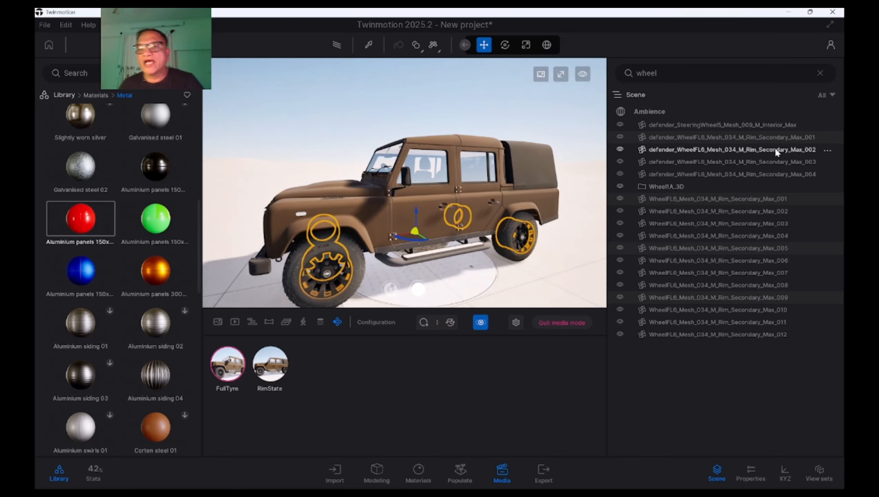
click(566, 114)
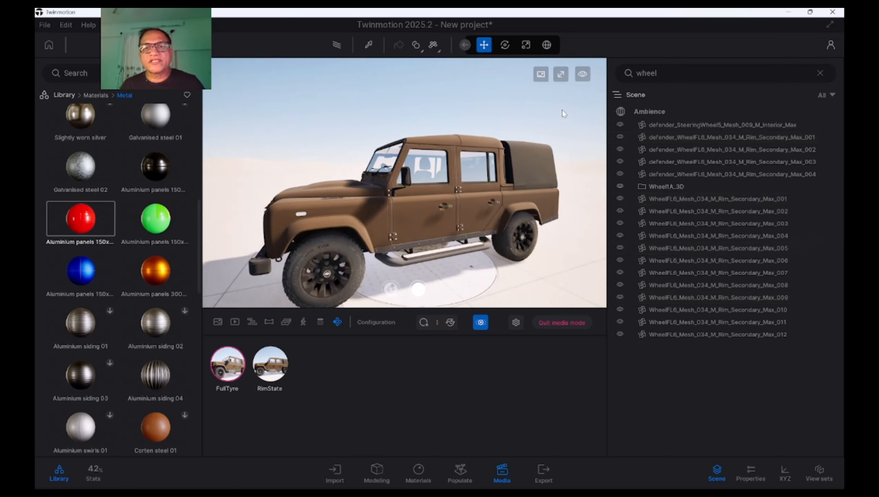
Hide defender_WheelFL6 rim mesh 002 together with WheelFL6 rim meshes 002, 006 and 010
click(771, 150)
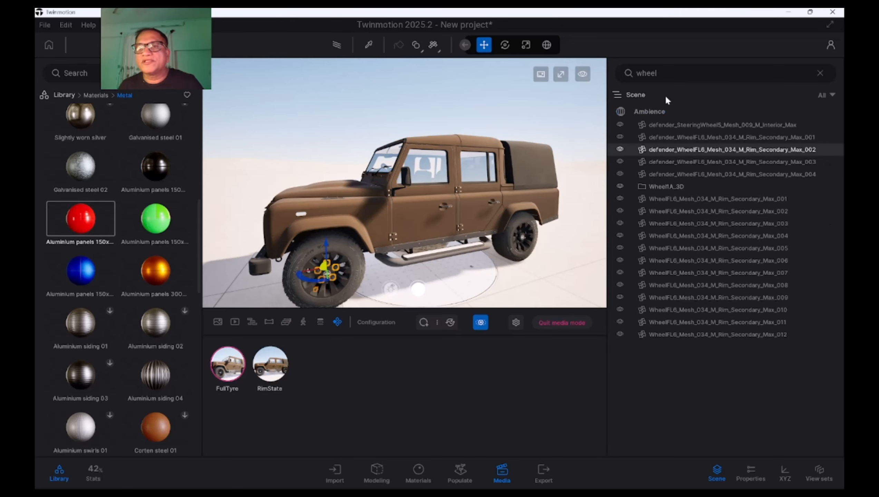
ctrl+click(771, 212)
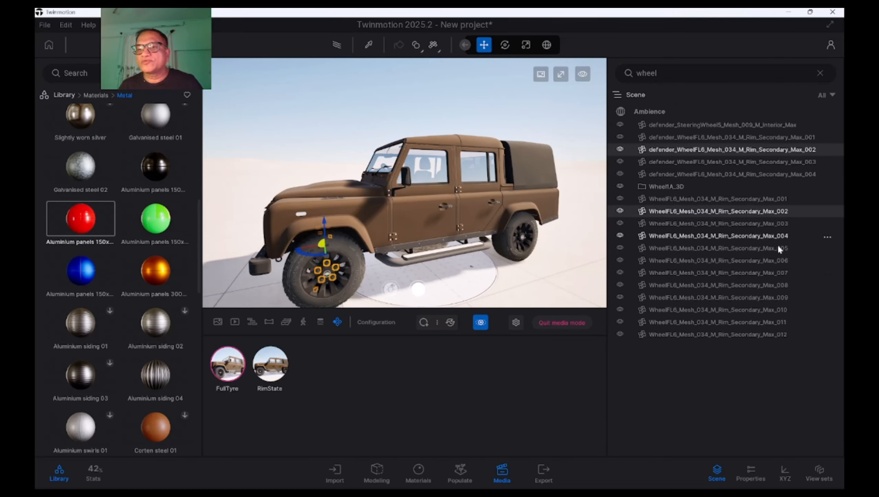
ctrl+click(782, 260)
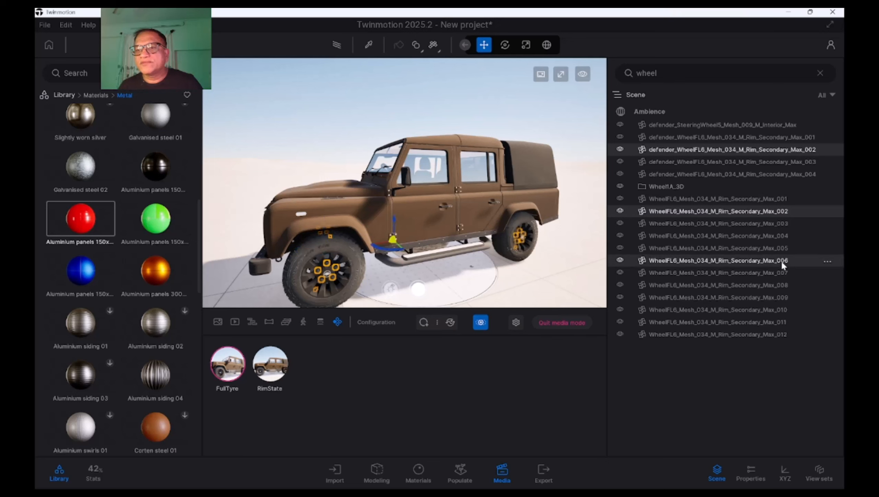
ctrl+click(778, 310)
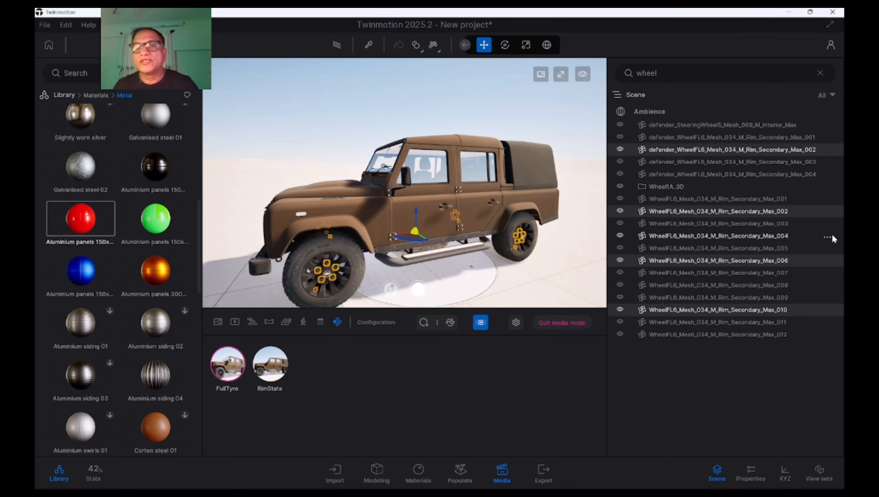
click(620, 150)
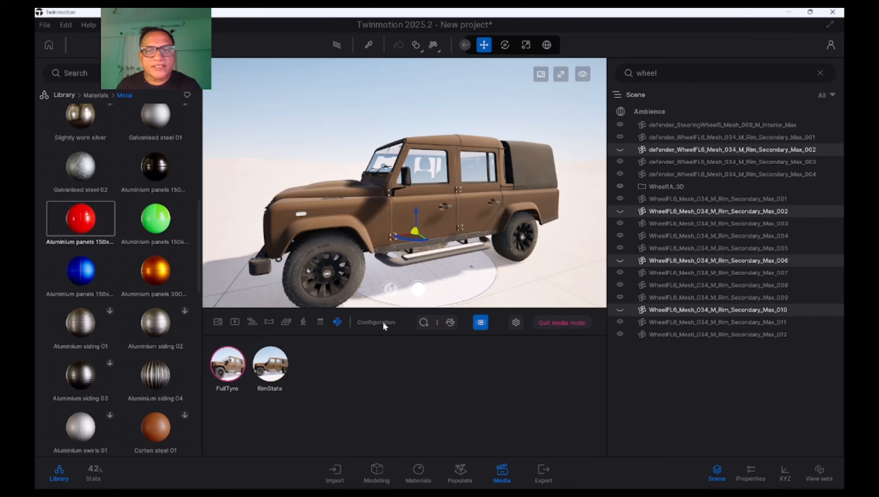
Add a third state with these wheel meshes hidden and capture its thumbnail from the current view
click(424, 323)
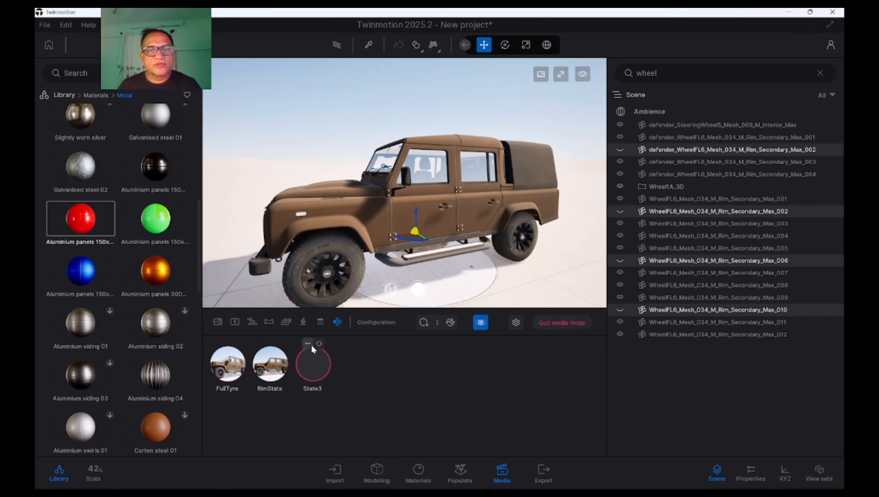
click(308, 344)
click(305, 317)
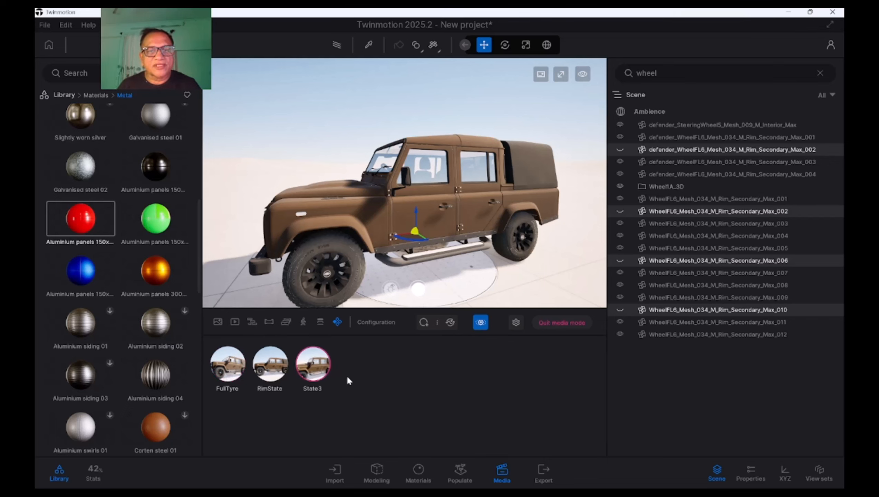
shift+middle_drag(379, 251, 380, 209)
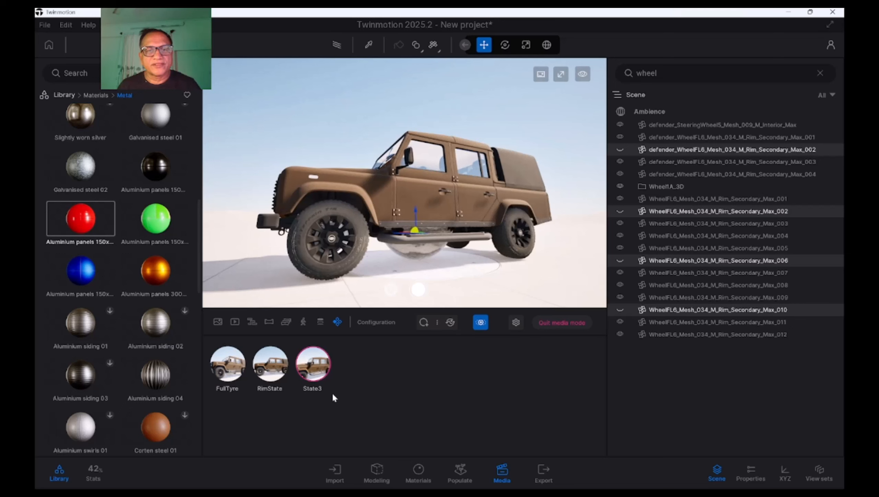
Rename the third state of the visibility configuration as BoltState
click(308, 343)
click(300, 292)
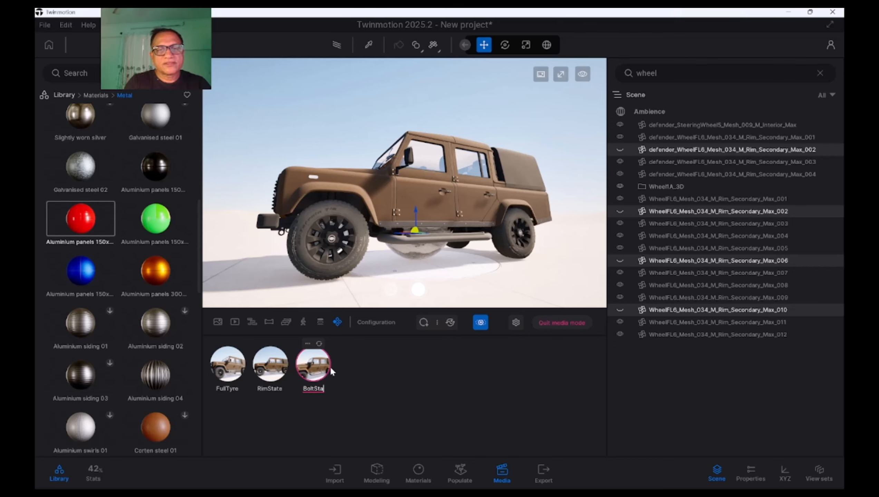
click(392, 404)
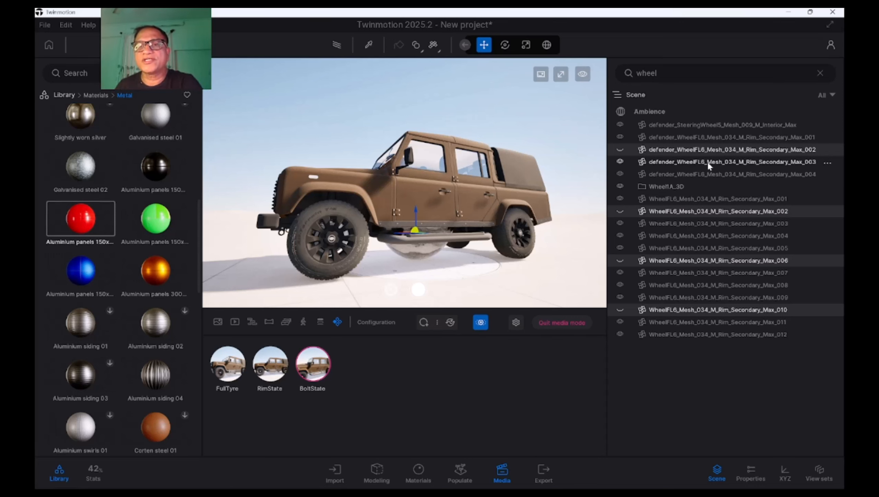
Unhide the selected wheel meshes, and hide defender_WheelFL6 rim mesh 004 together with WheelFL6 rim meshes 004, 008 and 012
click(622, 149)
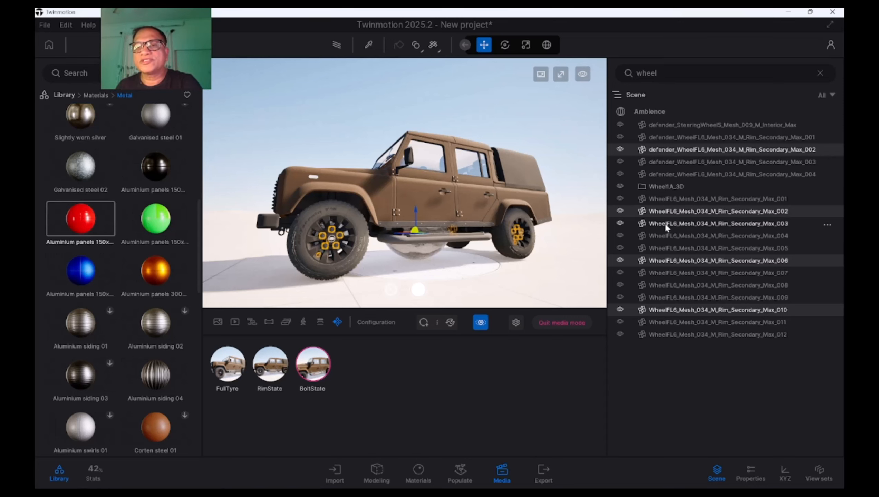
click(684, 397)
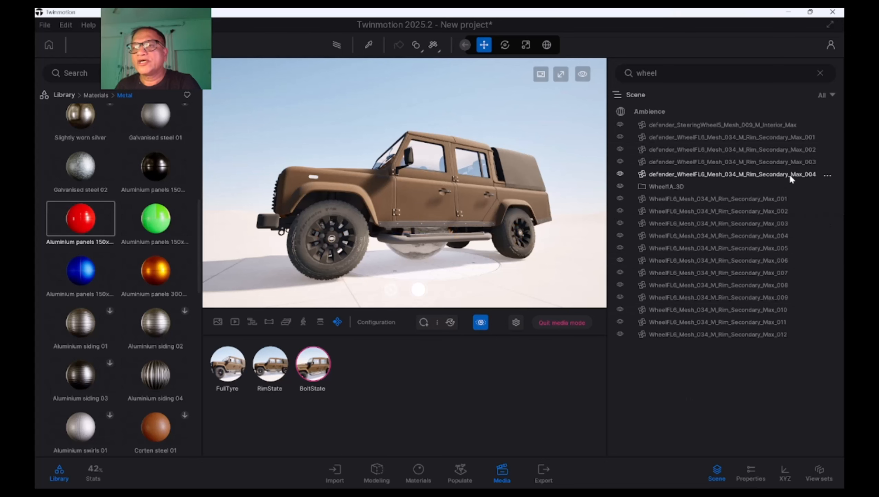
click(784, 162)
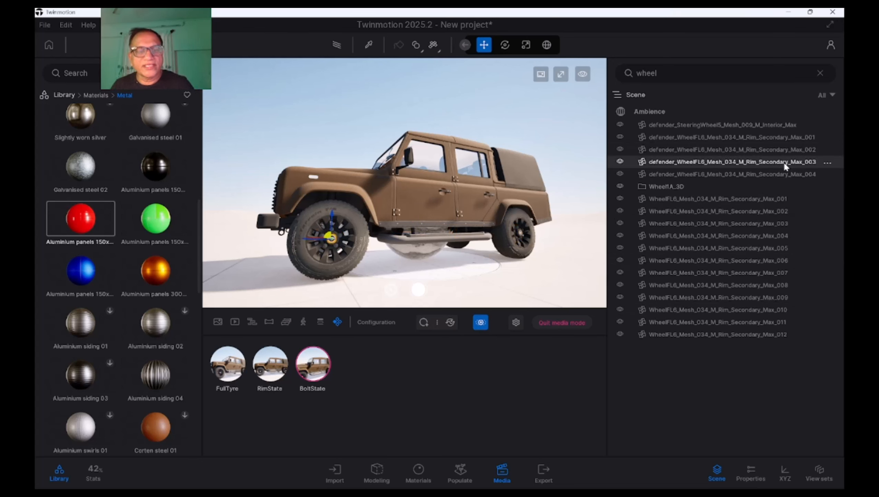
ctrl+click(775, 175)
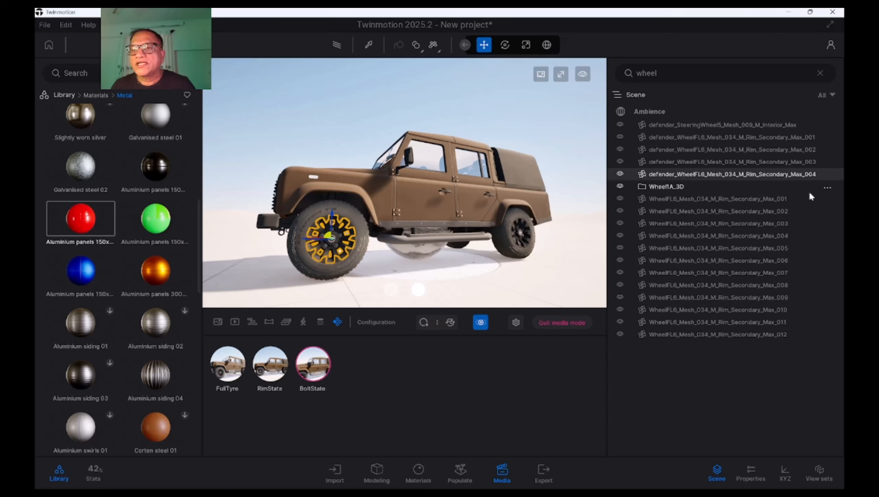
ctrl+click(780, 235)
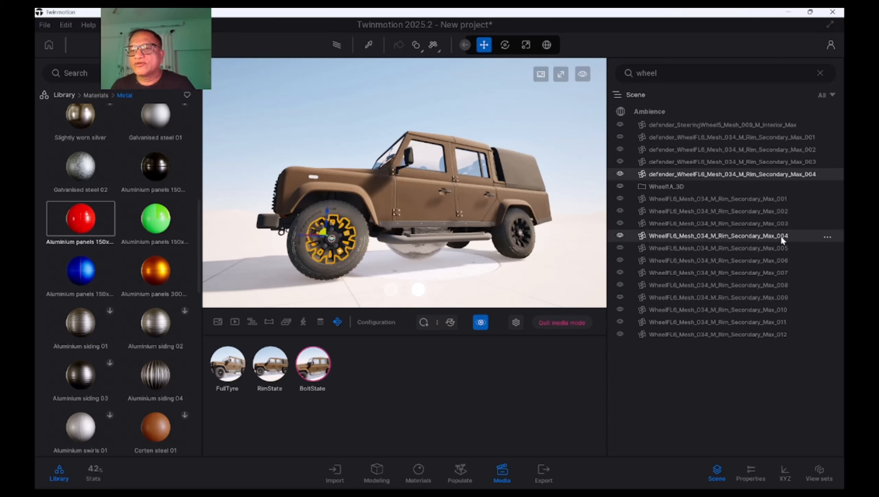
ctrl+click(778, 286)
ctrl+click(775, 335)
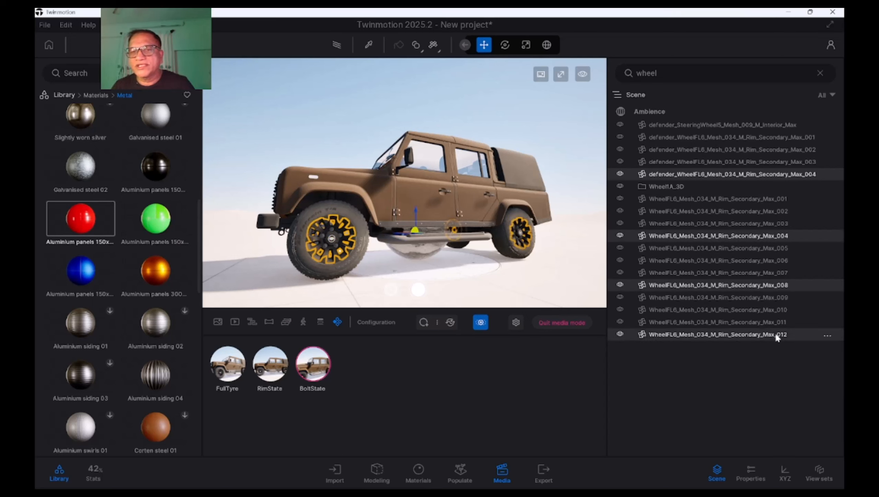
shift+middle_drag(415, 209, 470, 210)
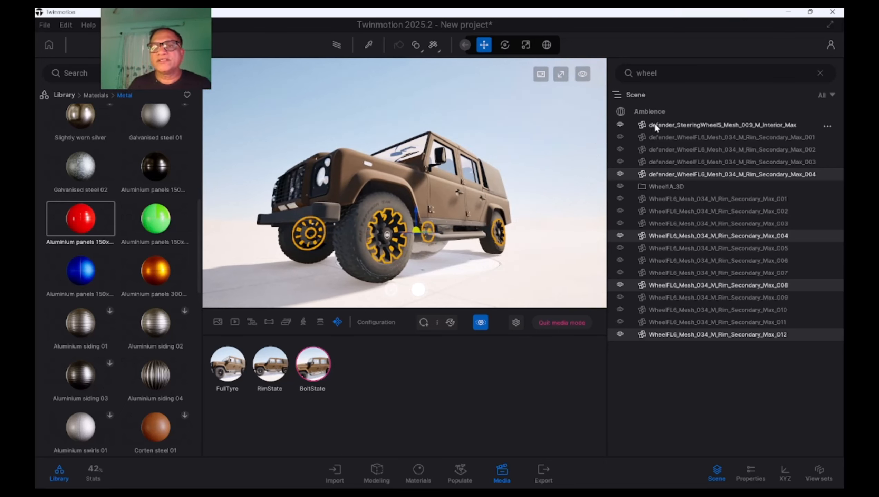
click(620, 174)
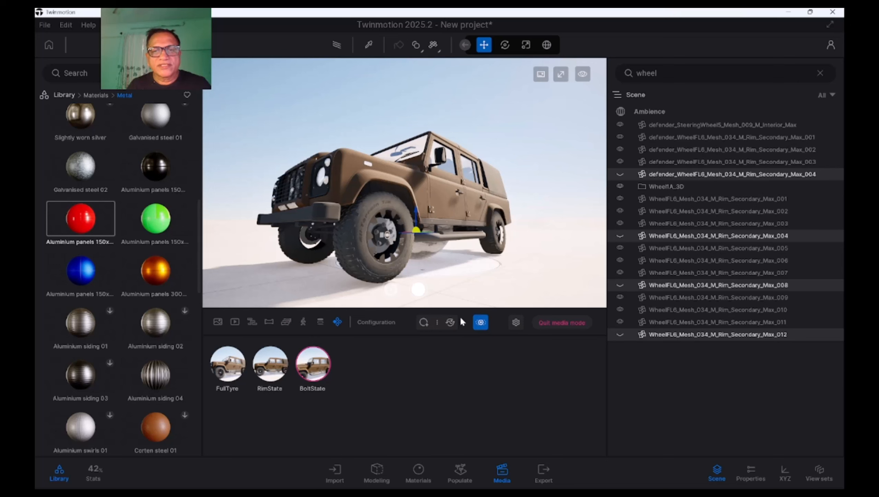
Add a fourth state with these rim meshes hidden and capture its thumbnail from the current view
click(425, 327)
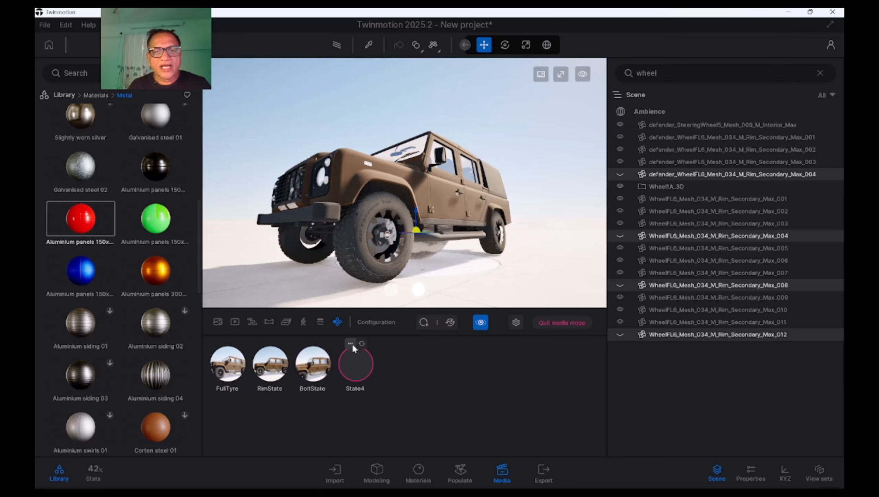
click(351, 344)
click(352, 317)
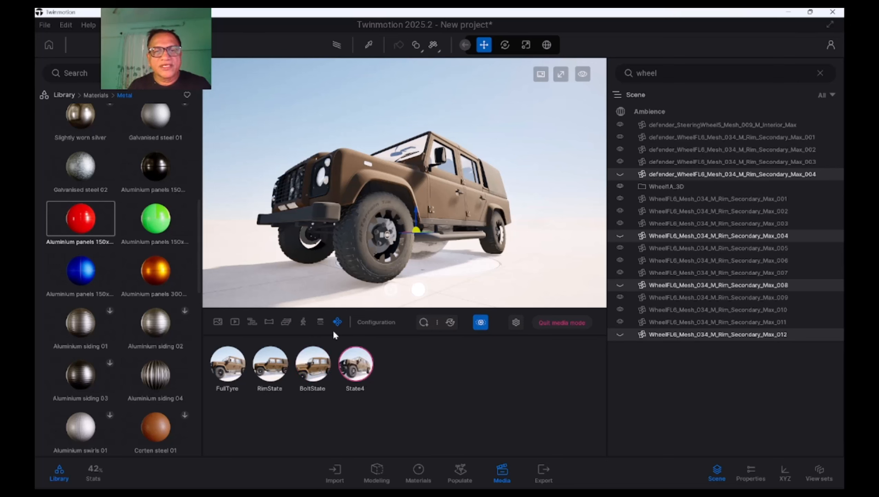
Rename the fourth state as TyreOuter
click(350, 344)
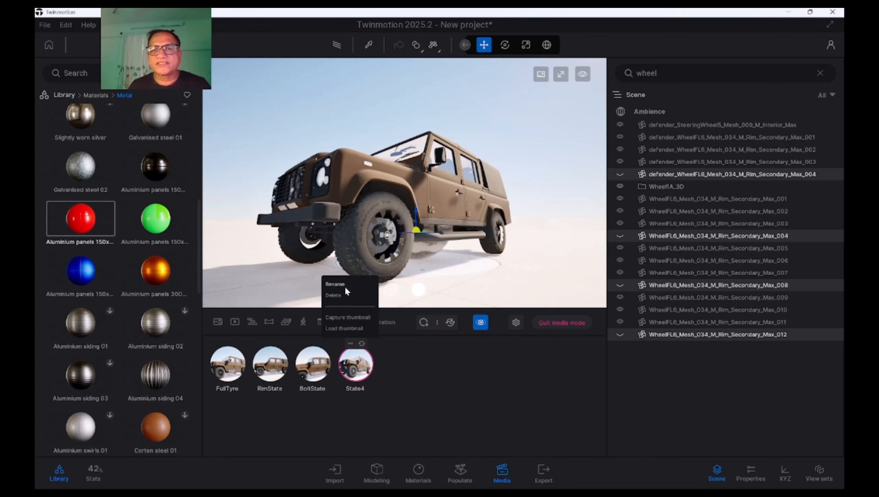
click(346, 288)
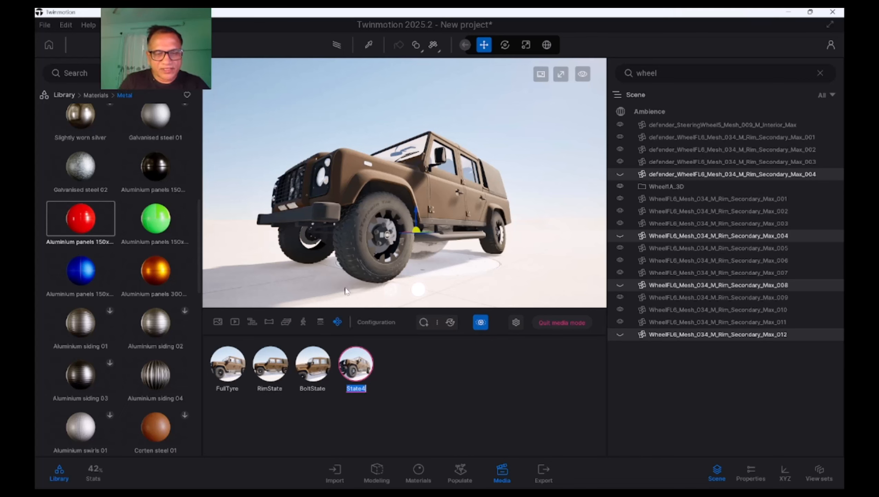
text(R)
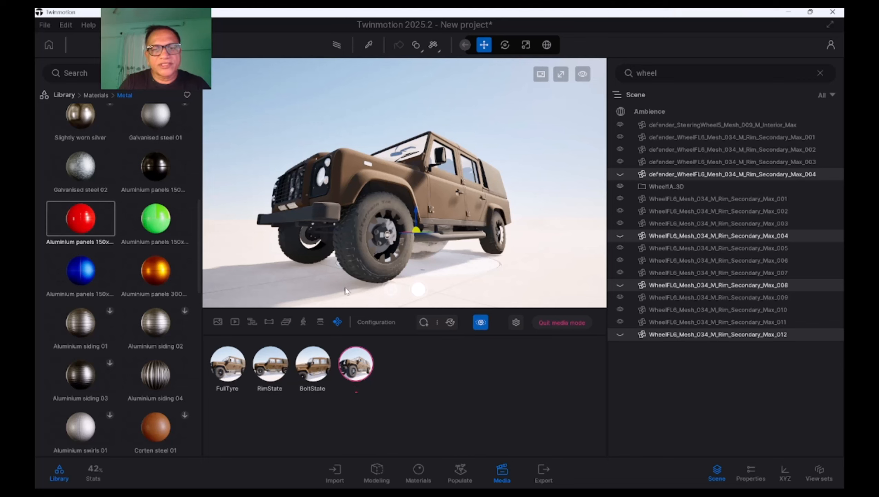
text(y)
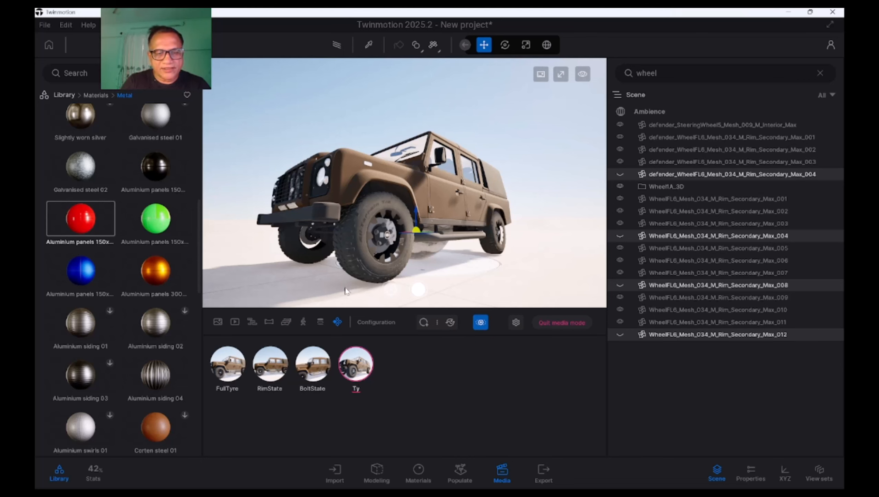
text(reOuter)
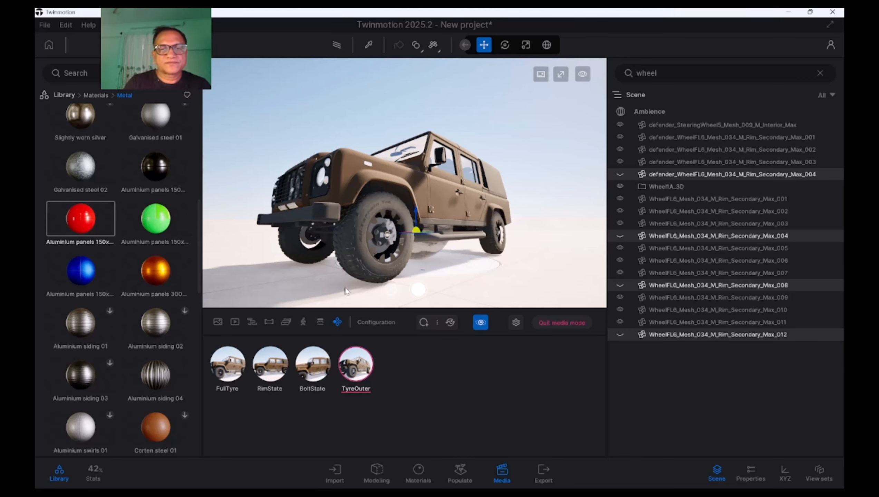
click(424, 394)
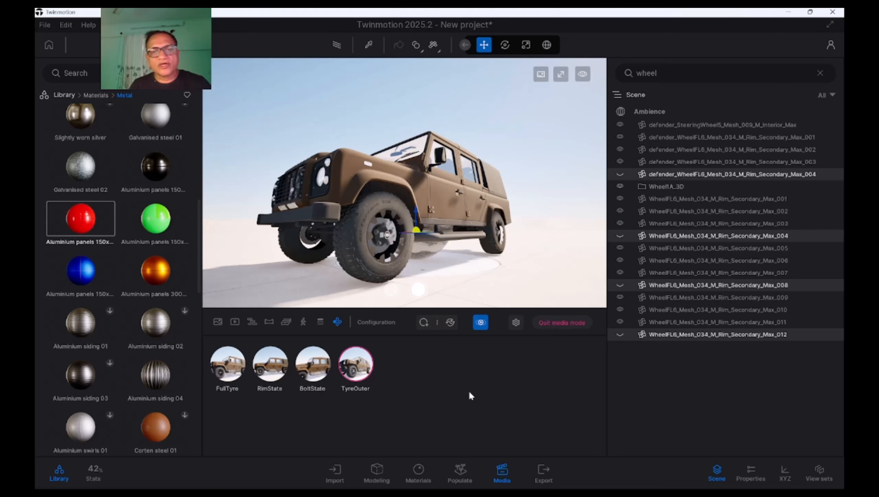
With FullTyre active and the scene search cleared, set the behavior of Configuration2's 2D trigger to List
click(227, 364)
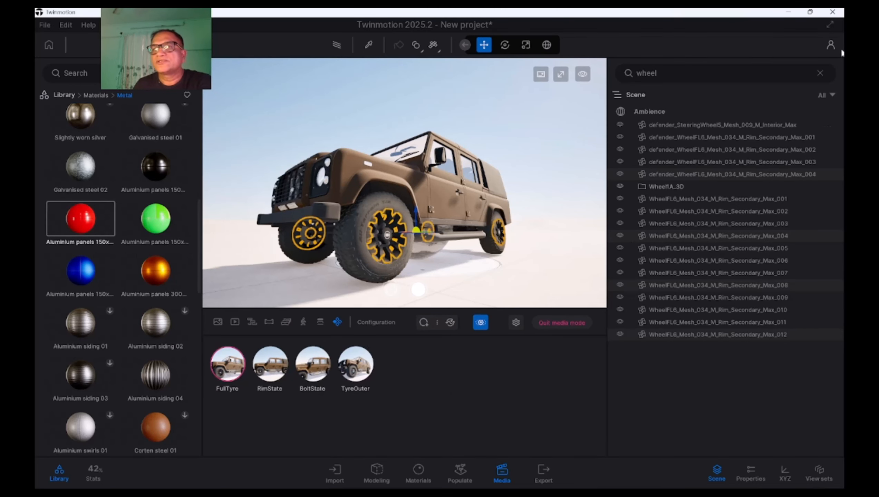
click(821, 74)
click(751, 478)
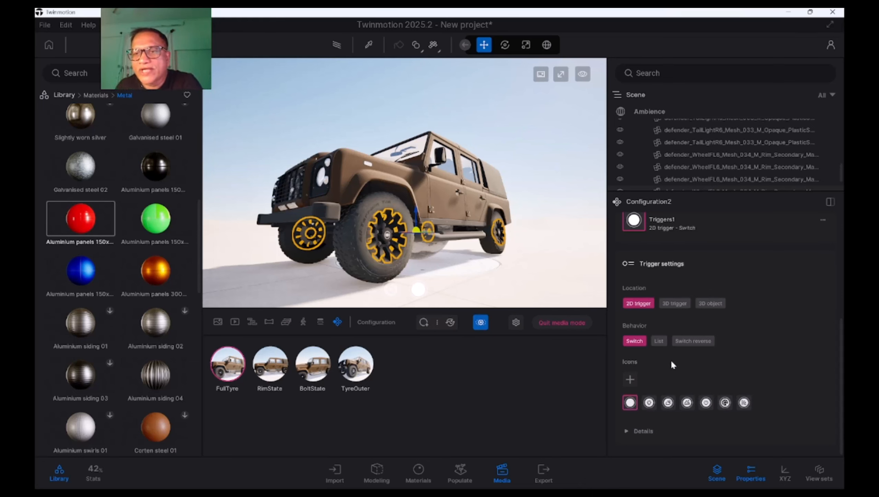
click(658, 340)
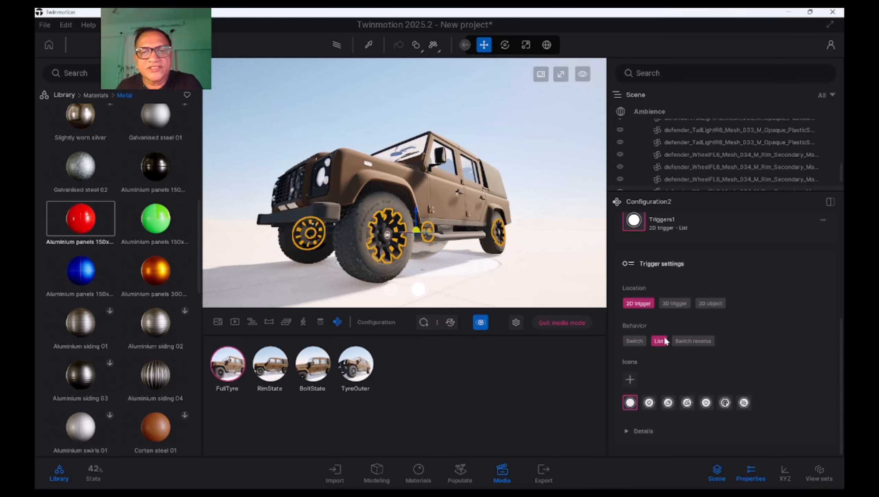
Test the list trigger in the viewport by switching between RimState, BoltState, TyreOuter and FullTyre, and close the state list
click(418, 290)
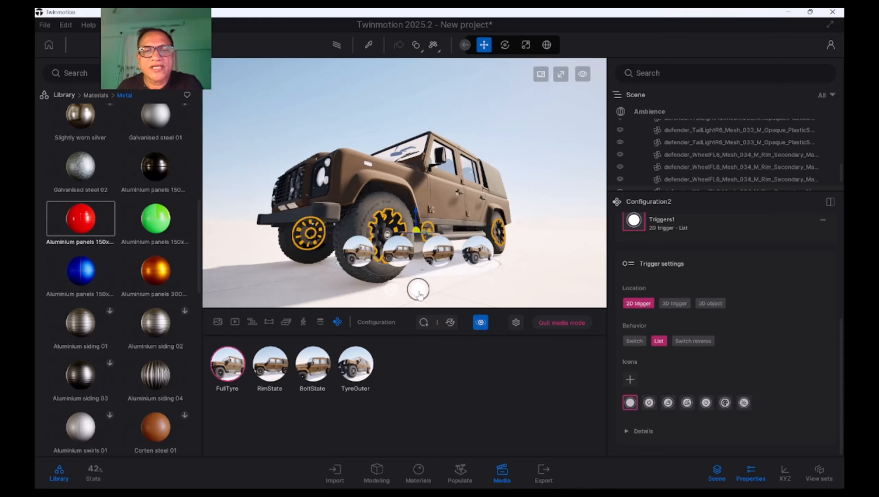
click(399, 251)
click(450, 253)
click(475, 253)
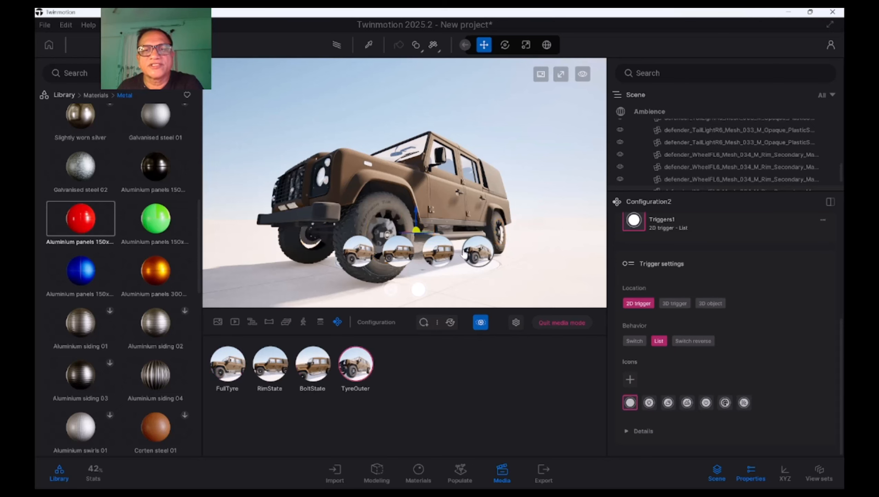
click(398, 252)
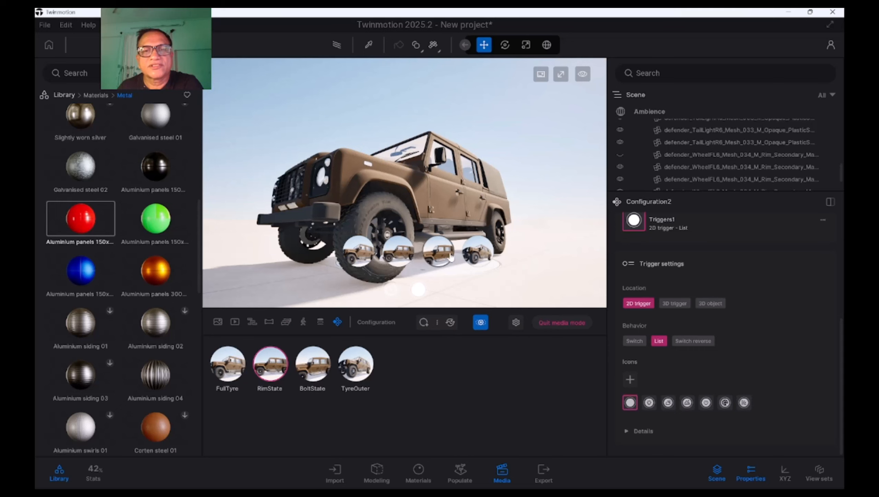
click(477, 254)
click(358, 252)
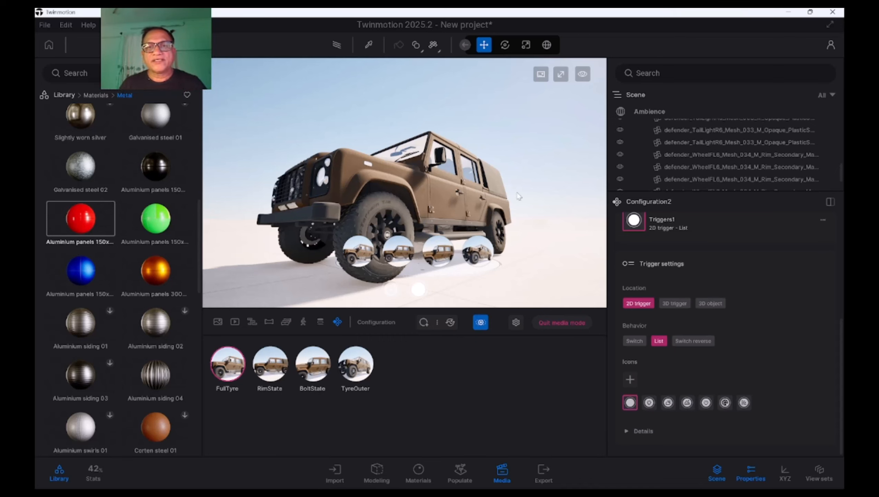
shift+middle_drag(517, 194, 487, 193)
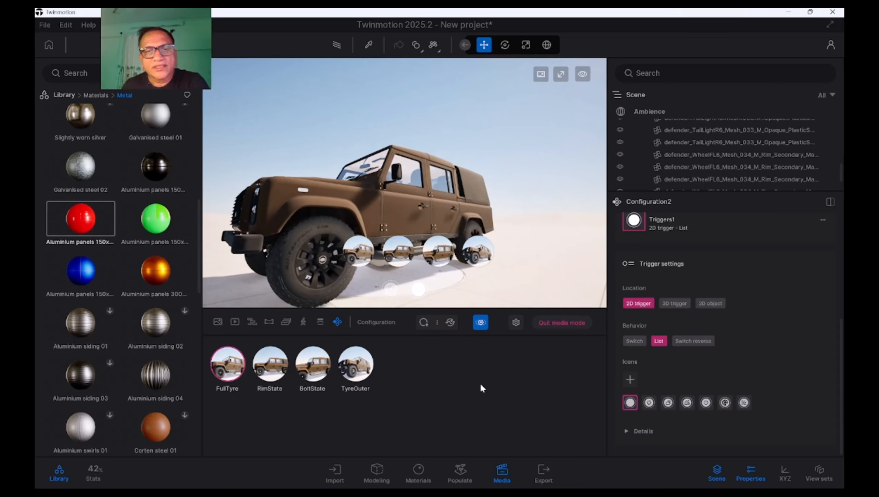
click(419, 291)
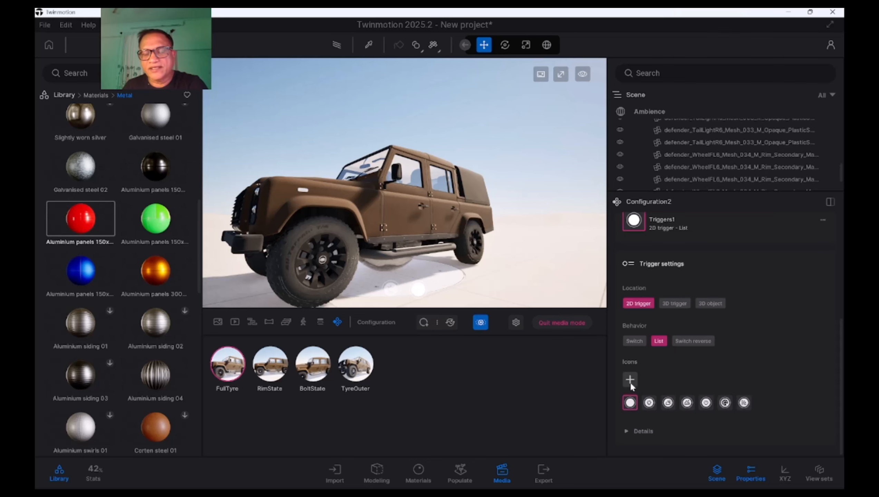
Import the TyrePng image as the custom icon of Configuration2's 2D trigger
click(630, 380)
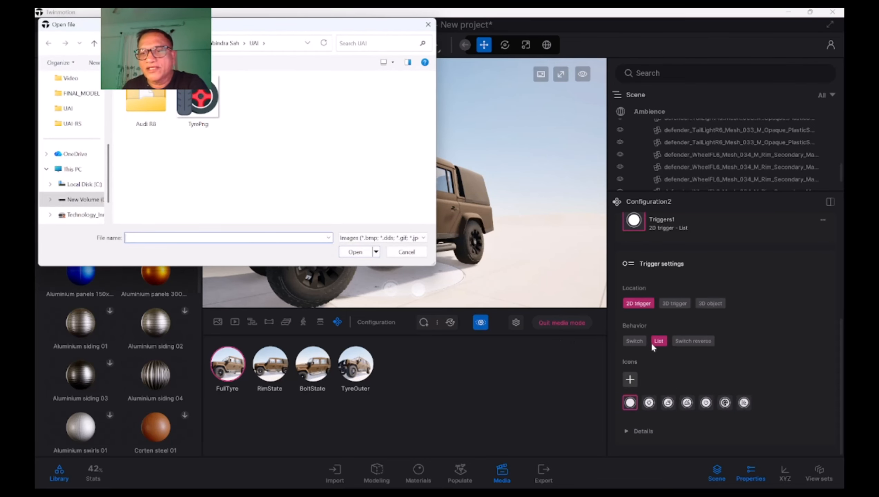
click(418, 253)
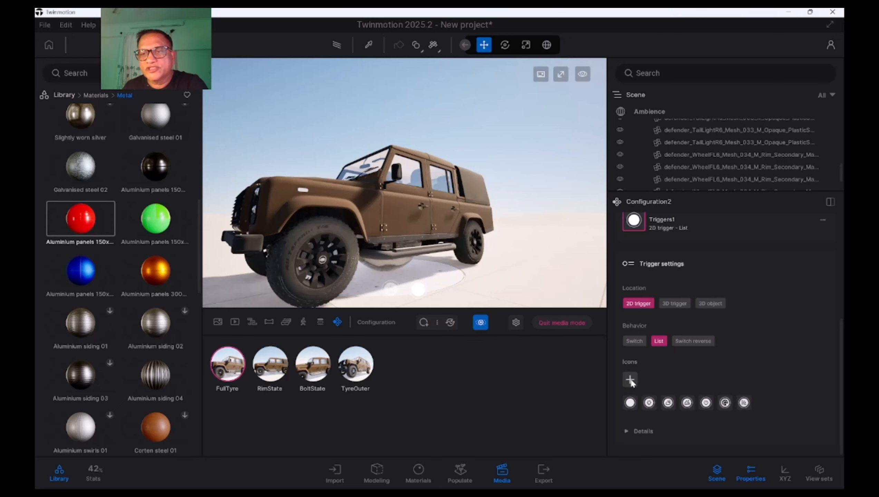
click(631, 380)
click(210, 109)
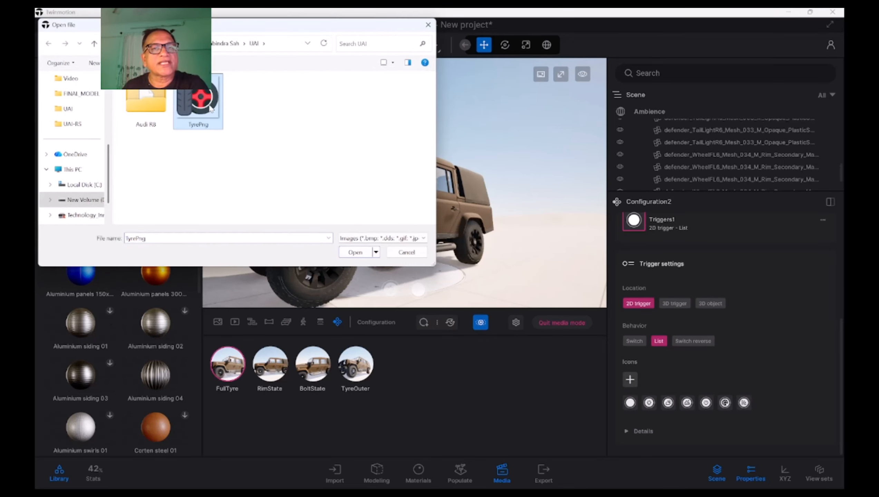
click(355, 252)
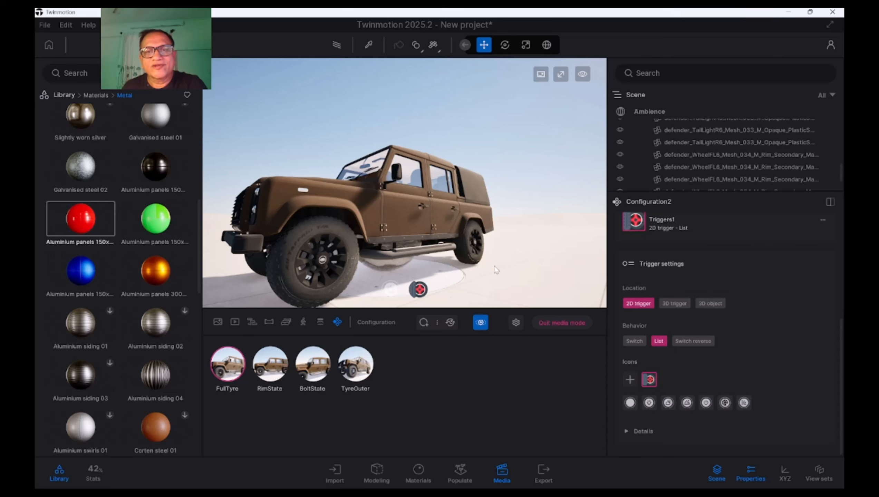
Check the state list of the tyre-icon trigger, and apply RimState and TyreOuter to compare the wheels
click(420, 289)
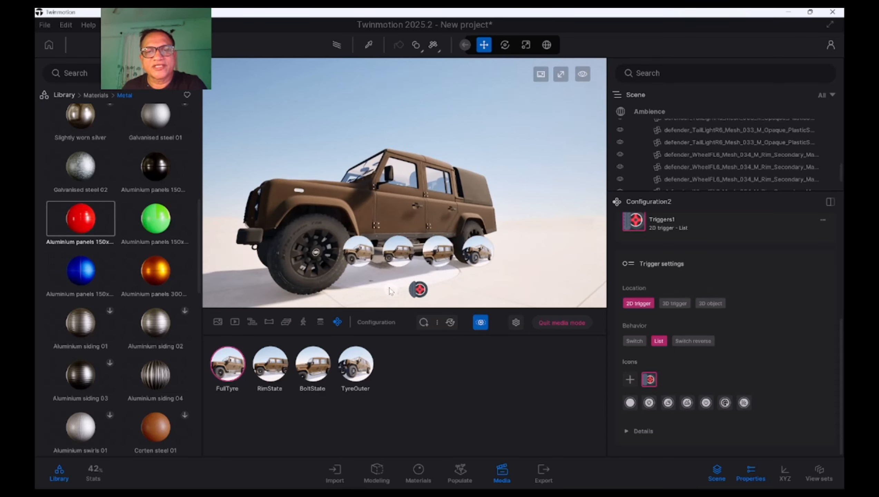
click(390, 292)
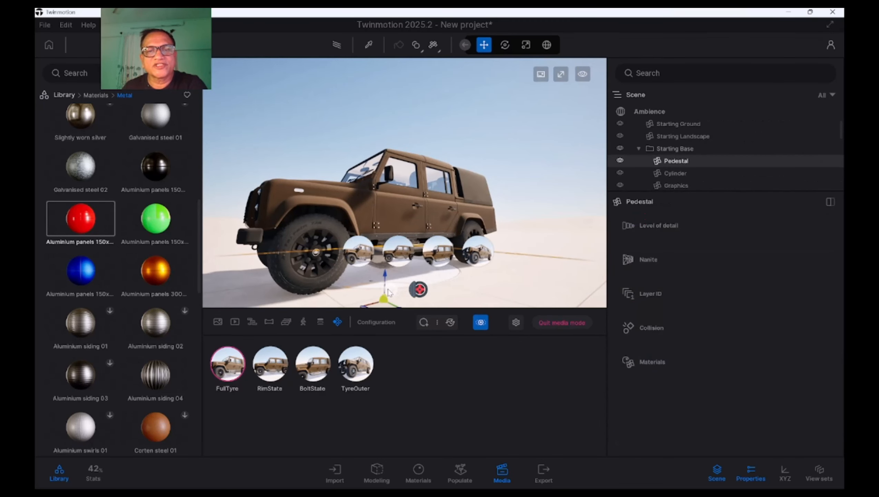
click(420, 289)
click(270, 364)
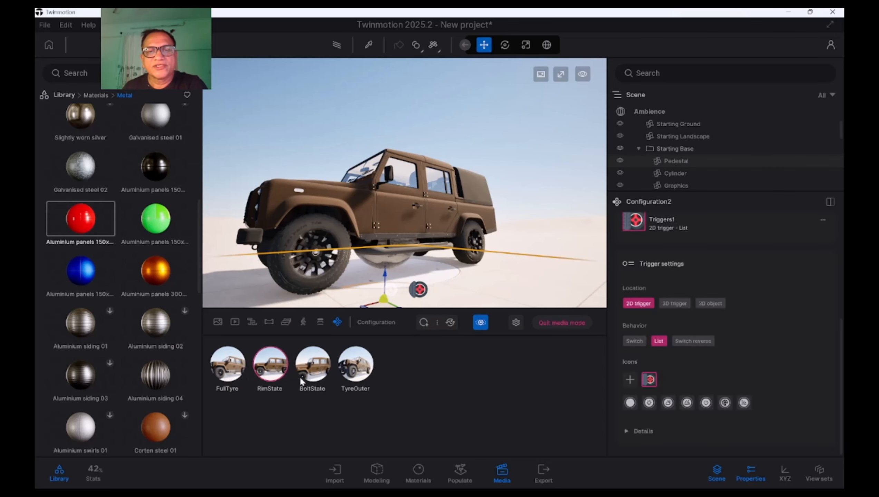
click(356, 364)
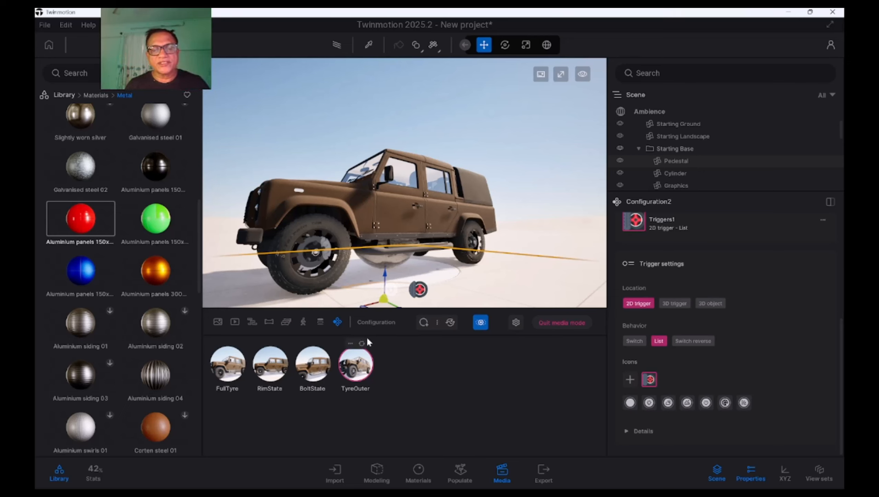
Test the tyre-icon trigger's state list by applying FullTyre, RimState, BoltState and TyreOuter in turn
click(421, 291)
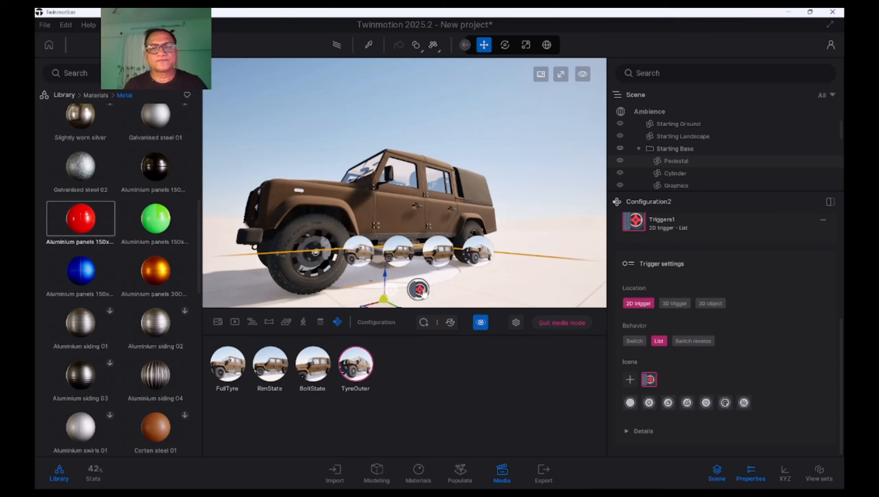
click(358, 252)
click(398, 251)
click(439, 251)
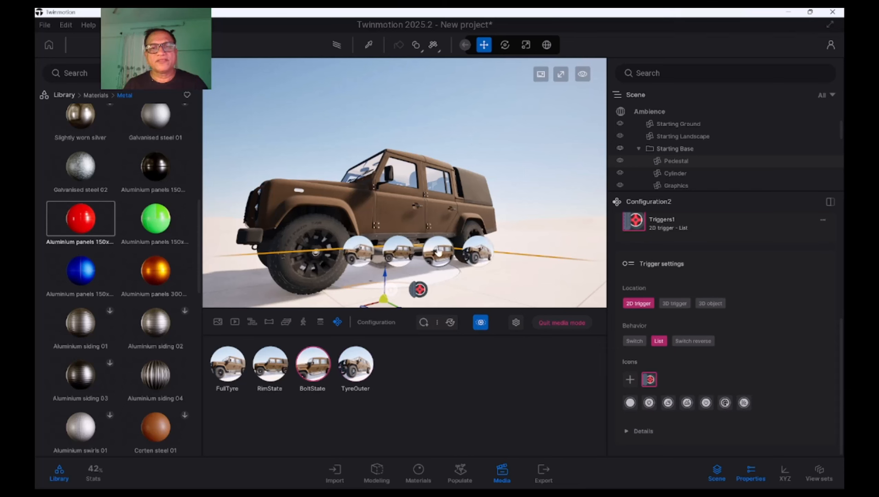
click(484, 256)
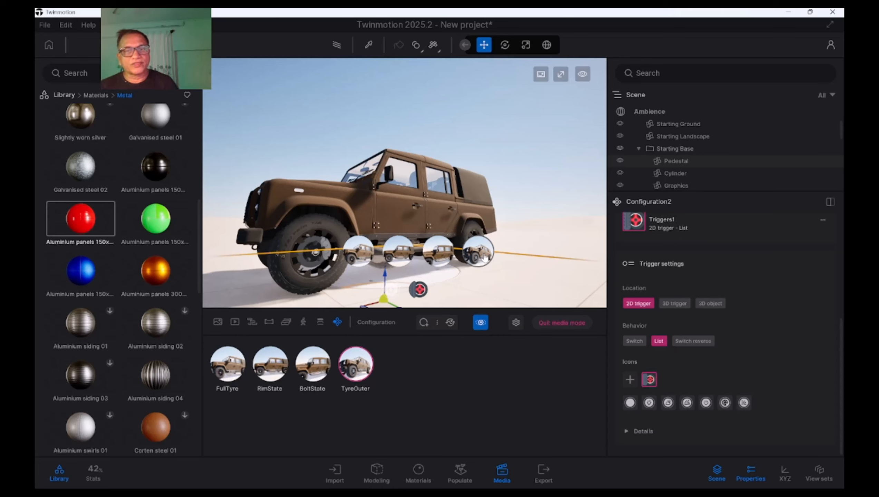
Return to the list of configurations and rename Configuration2 as TypeStates
click(338, 321)
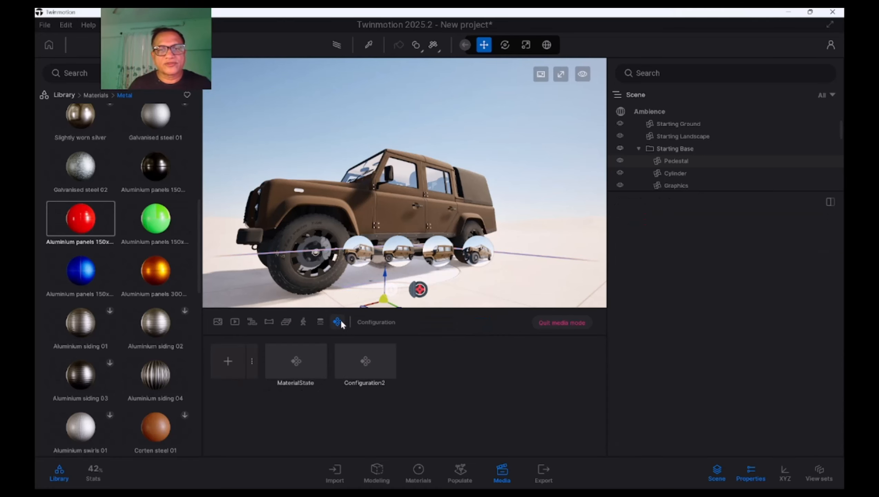
mouse_move(381, 347)
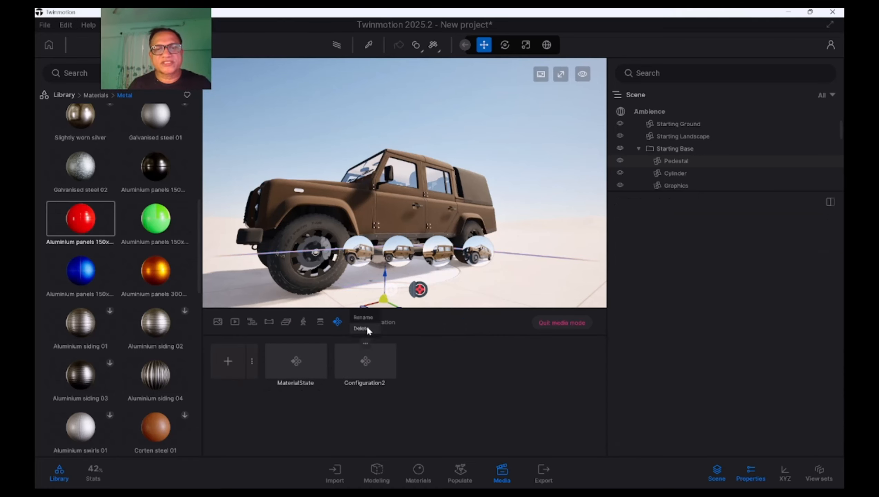
click(363, 318)
text(Type)
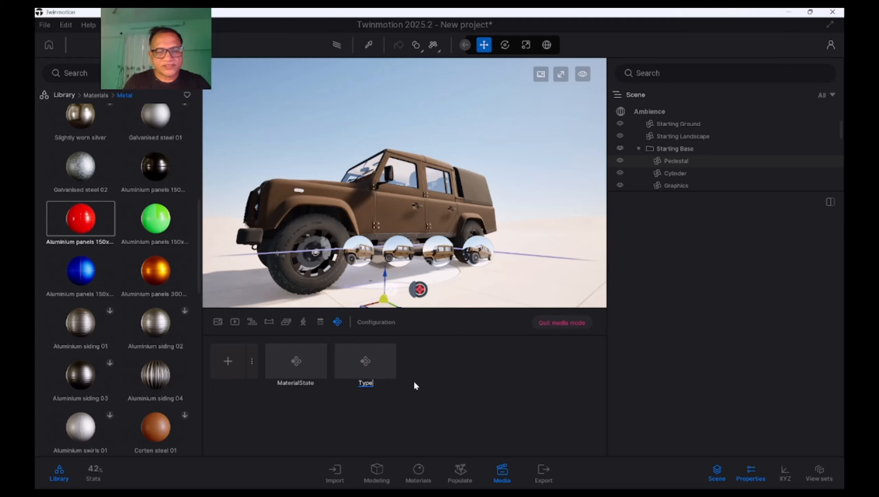
text(States)
key(Return)
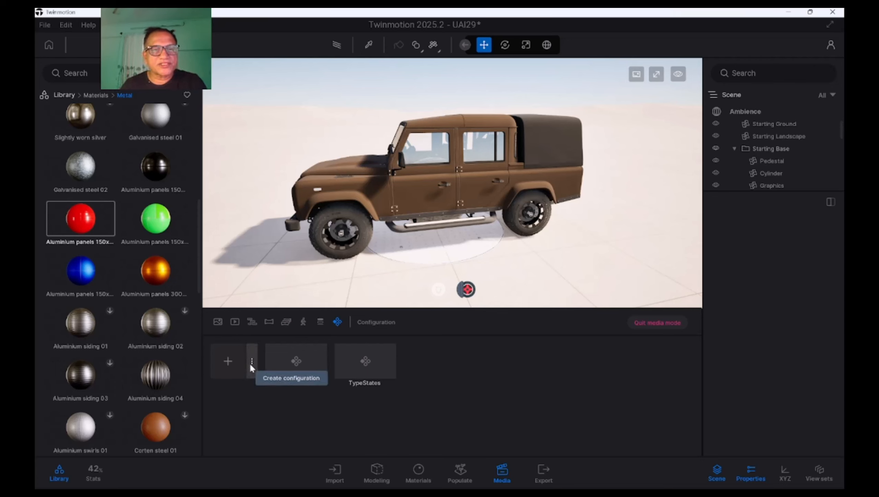
Create a new configuration with only the Camera position type enabled and Visibility switched off, and view the Defender from the side
click(65, 94)
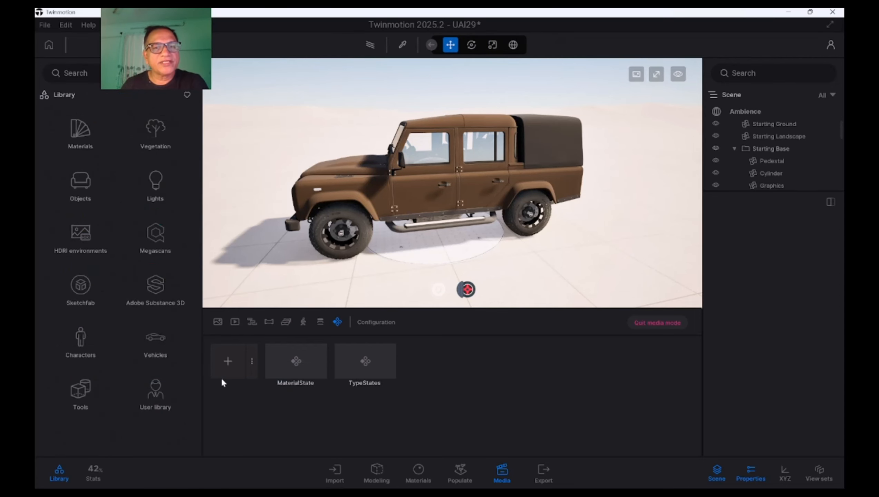
click(252, 363)
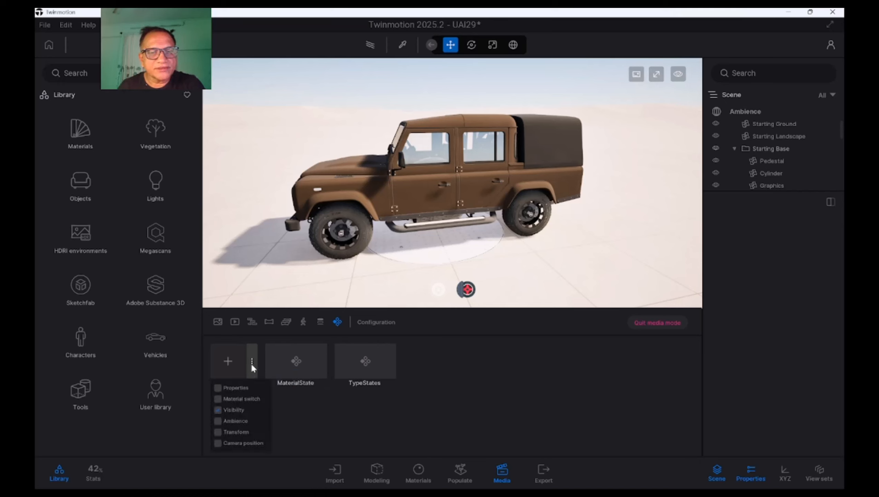
click(218, 410)
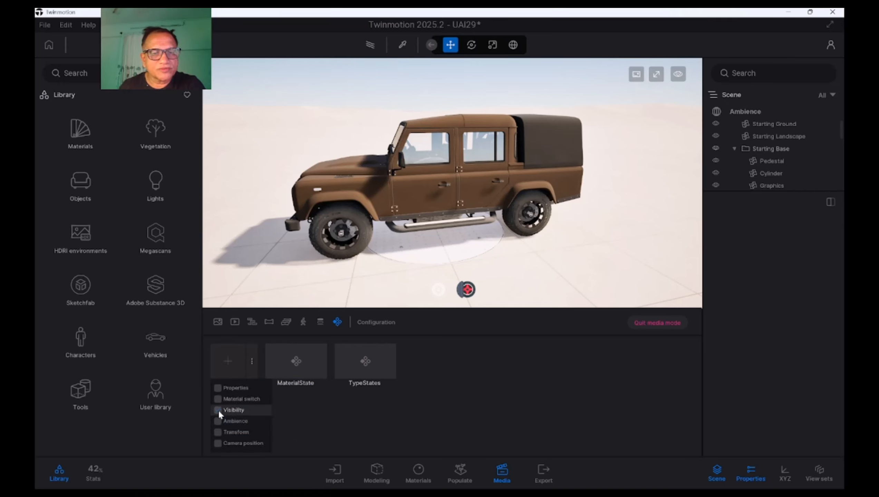
click(218, 443)
click(338, 442)
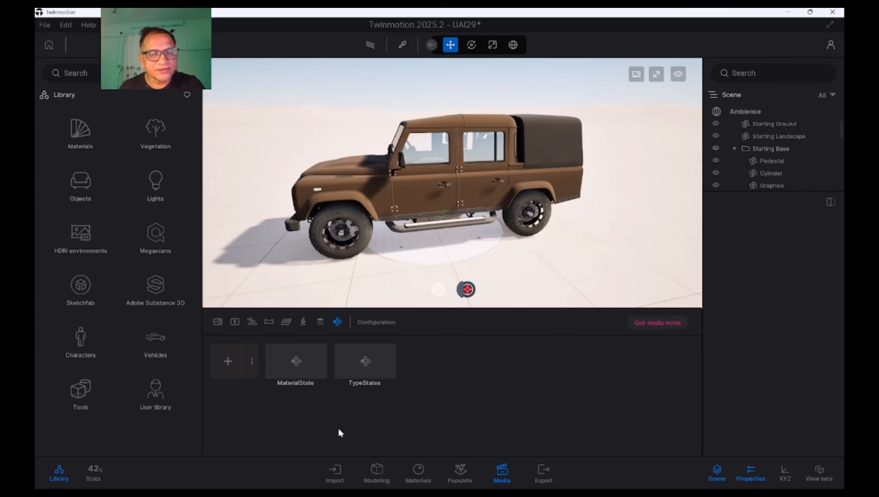
click(226, 362)
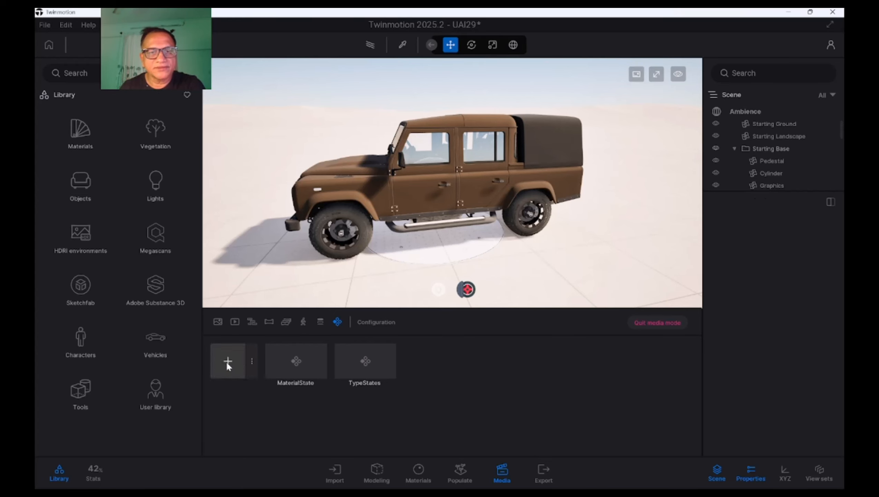
shift+middle_drag(485, 239, 456, 224)
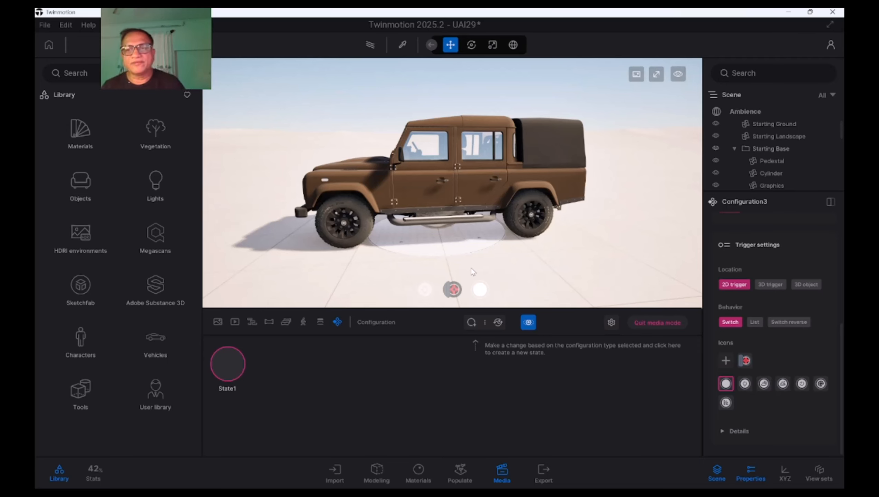
Capture a side-view thumbnail for State1 of the camera configuration and rename the state as SidePosition
click(222, 344)
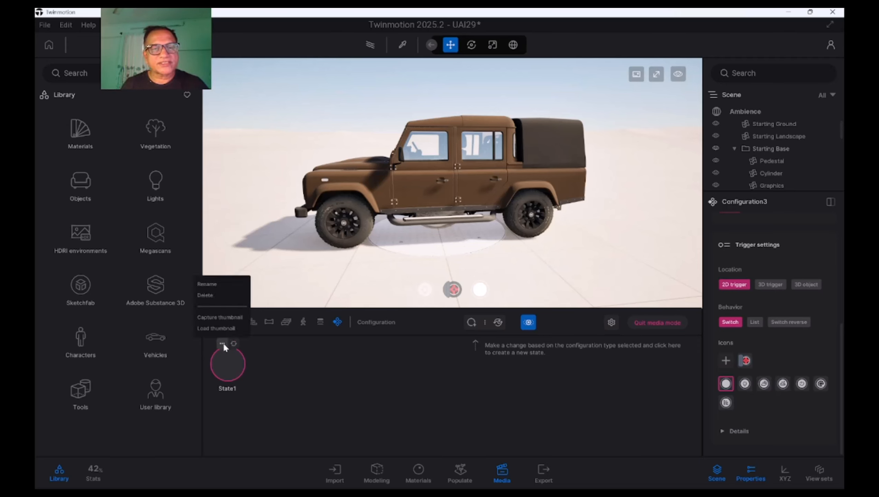
click(224, 318)
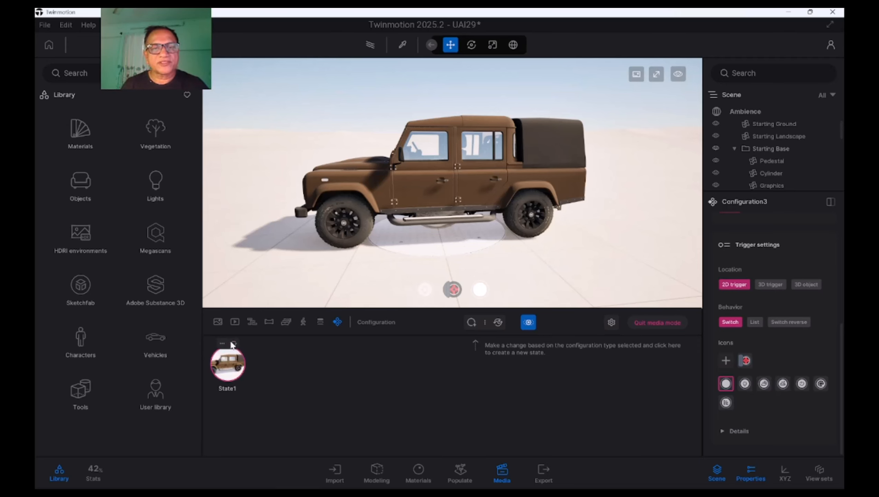
click(226, 344)
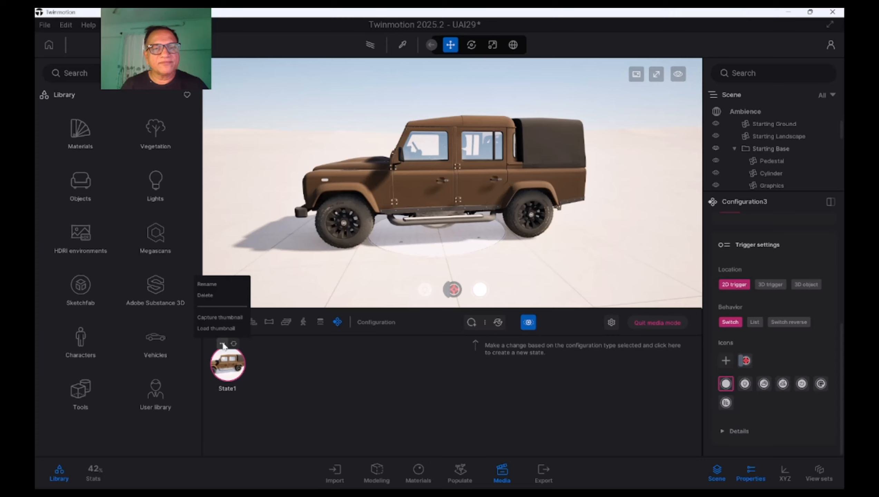
click(215, 284)
text(Side)
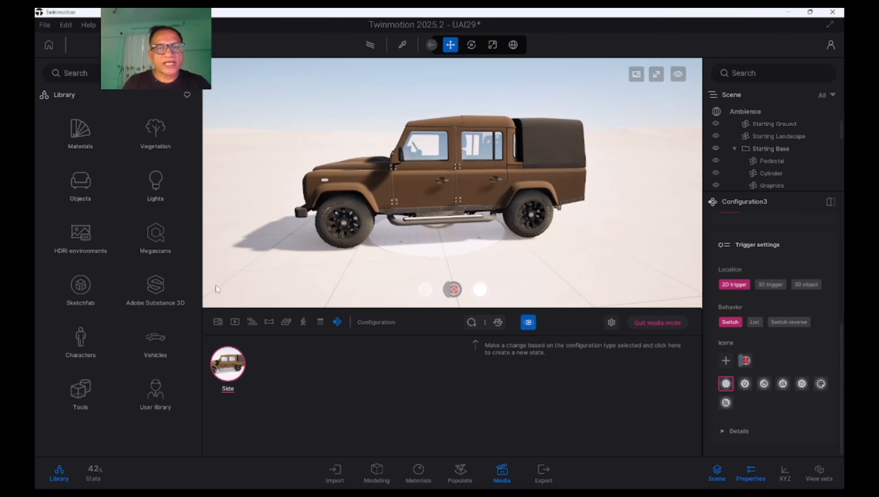
text(Position)
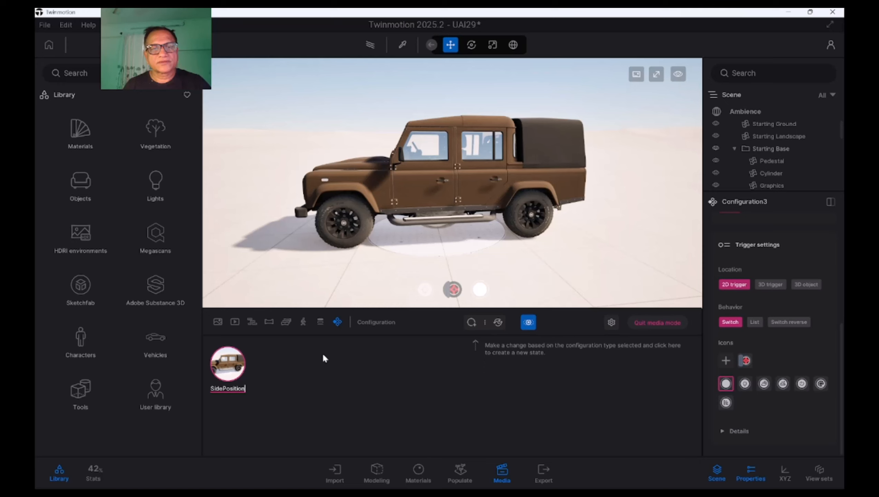
click(325, 373)
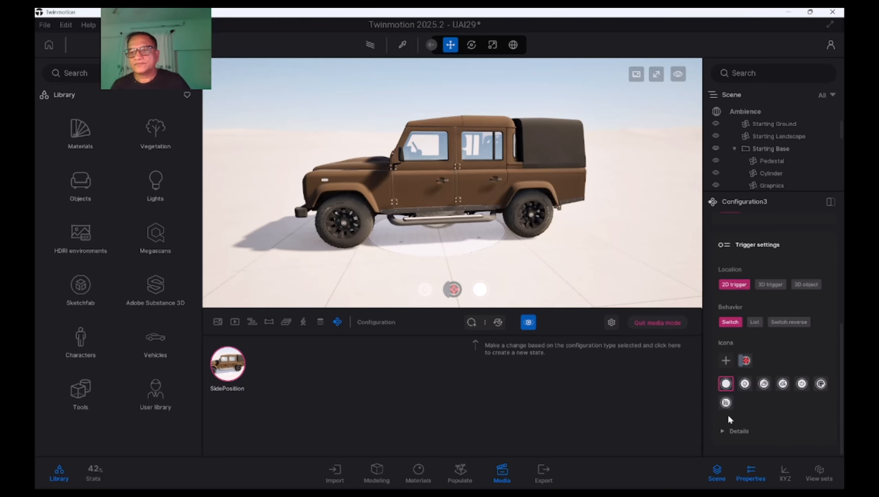
Give Configuration3's 2D trigger the power icon and try the trigger in the viewport
click(802, 384)
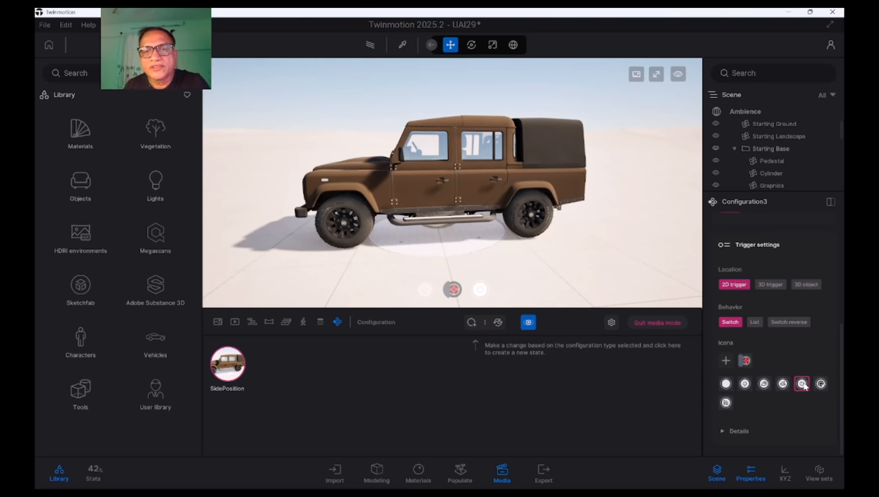
click(481, 292)
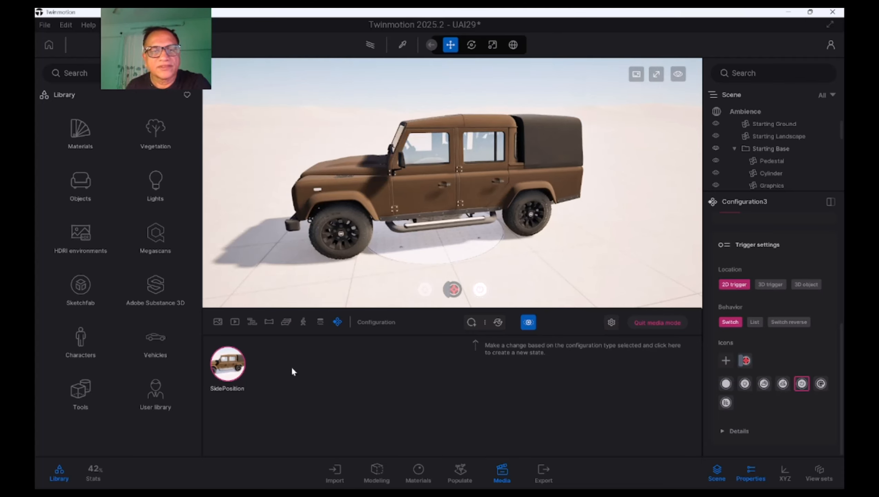
Frame the Defender head-on from the front, add a second camera state for this view and capture its thumbnail
shift+middle_drag(420, 190, 609, 181)
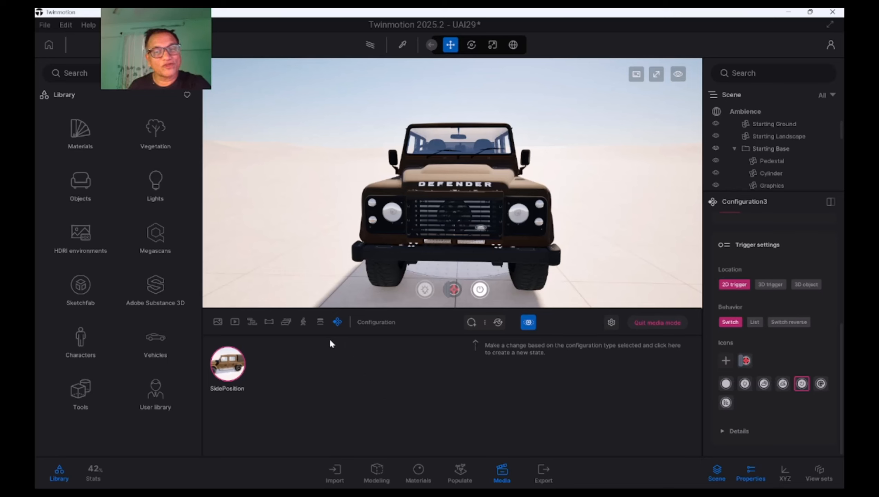
click(471, 323)
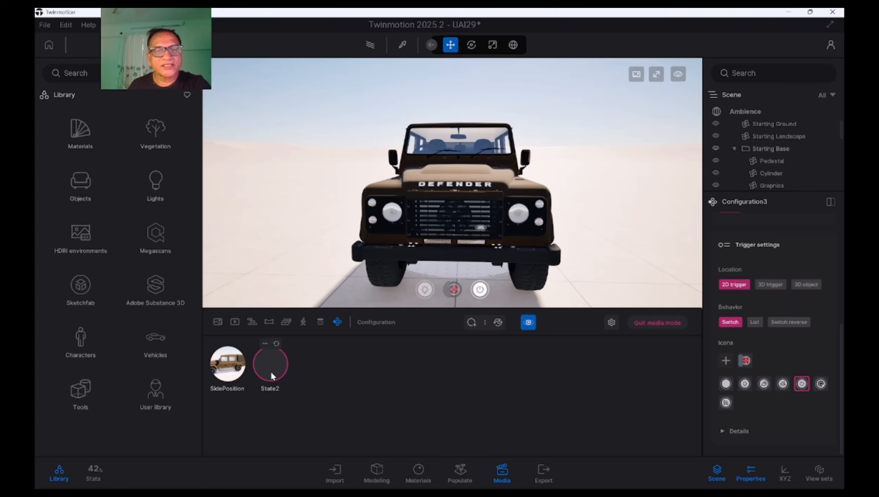
click(266, 341)
click(258, 319)
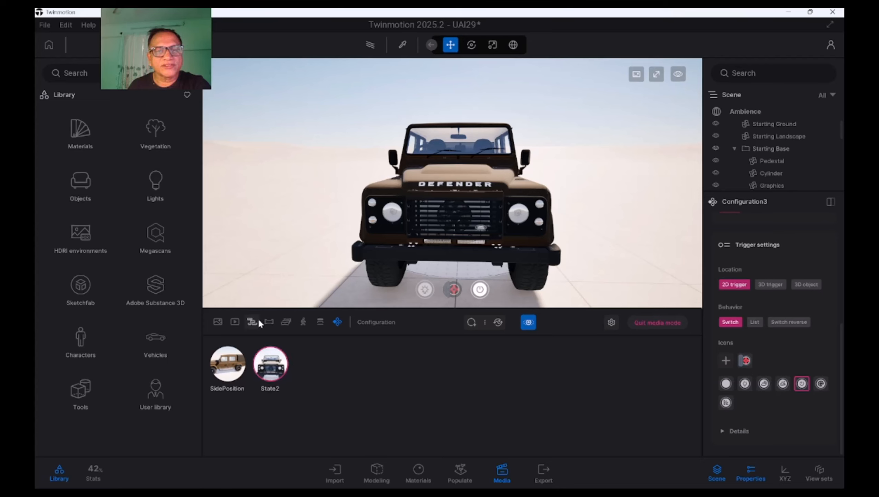
Rename the front-view state State2 as FrontPostion
click(267, 346)
click(261, 284)
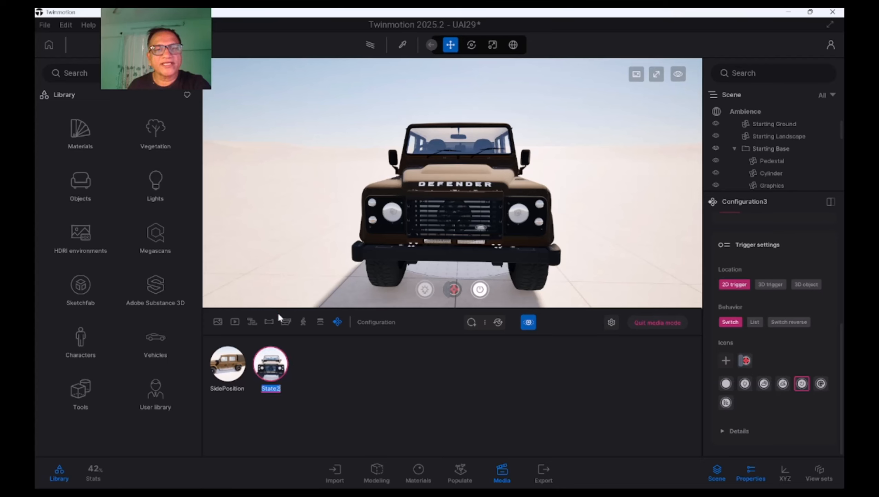
text(Fron)
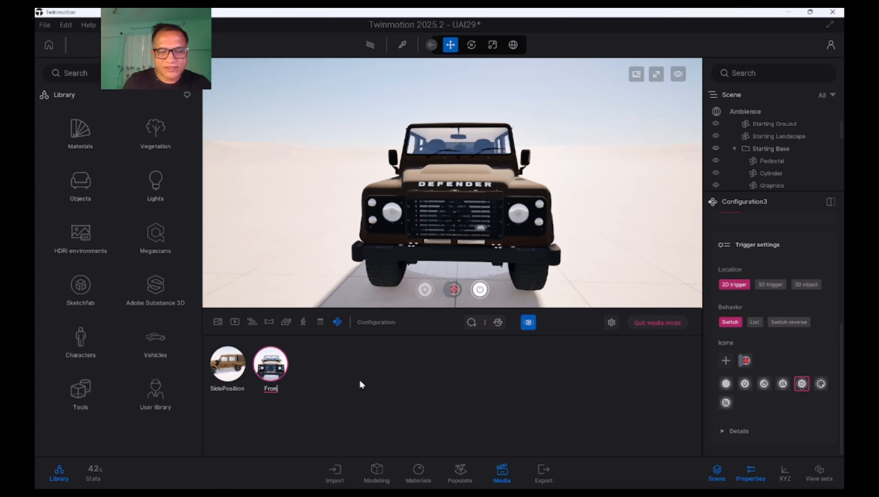
text(tPostion)
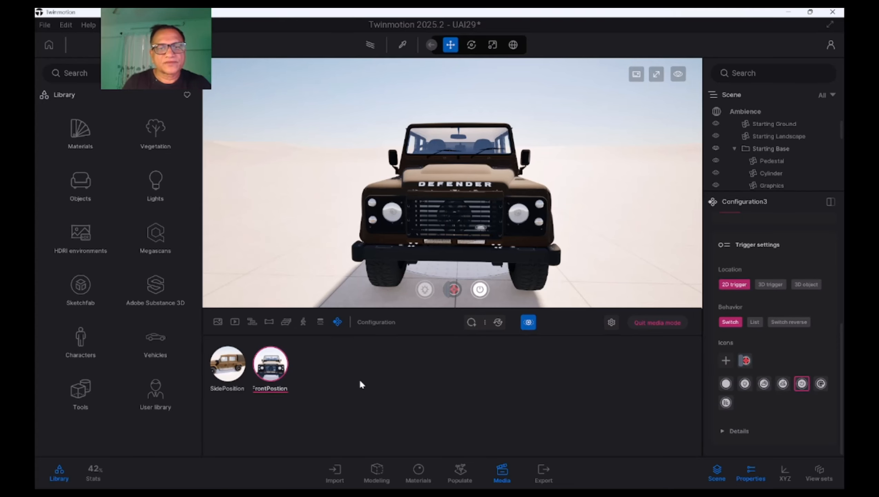
key(Return)
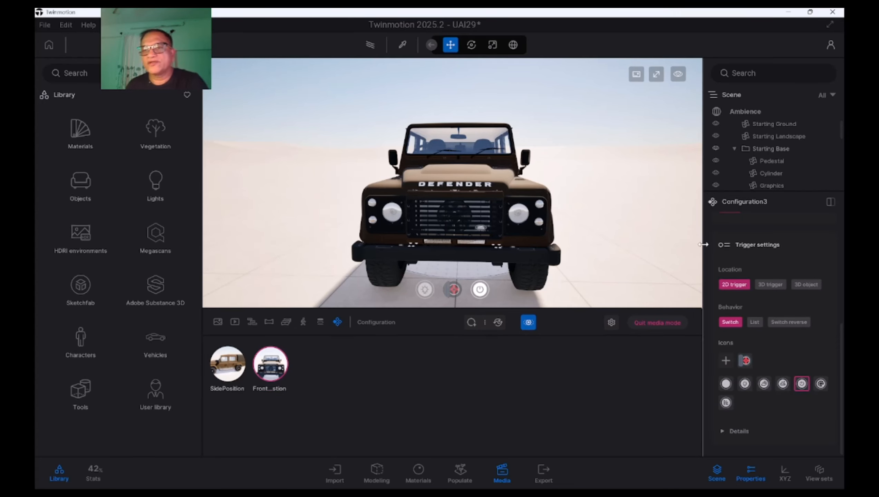
Widen the properties area of Configuration3 and bring its trigger settings into view
drag(702, 244, 677, 244)
drag(842, 334, 843, 289)
scroll(733, 434, down, 3)
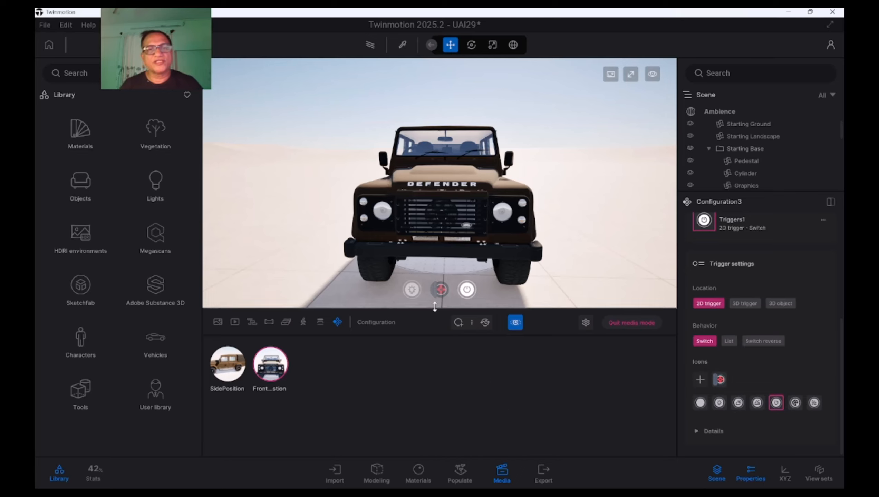
Frame the Defender in a raised three-quarter front view, add a third camera state for it and capture its thumbnail
shift+middle_drag(439, 251, 348, 207)
right_drag(348, 207, 327, 210)
shift+middle_drag(326, 210, 295, 227)
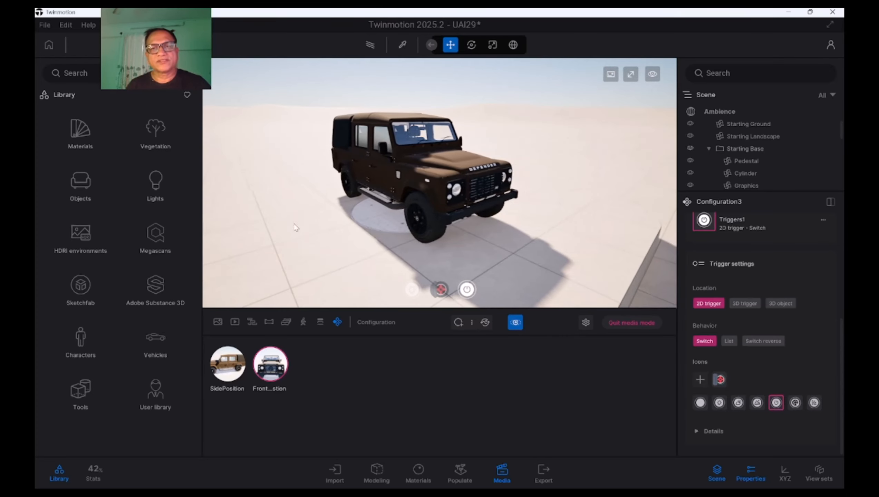
click(458, 322)
click(308, 343)
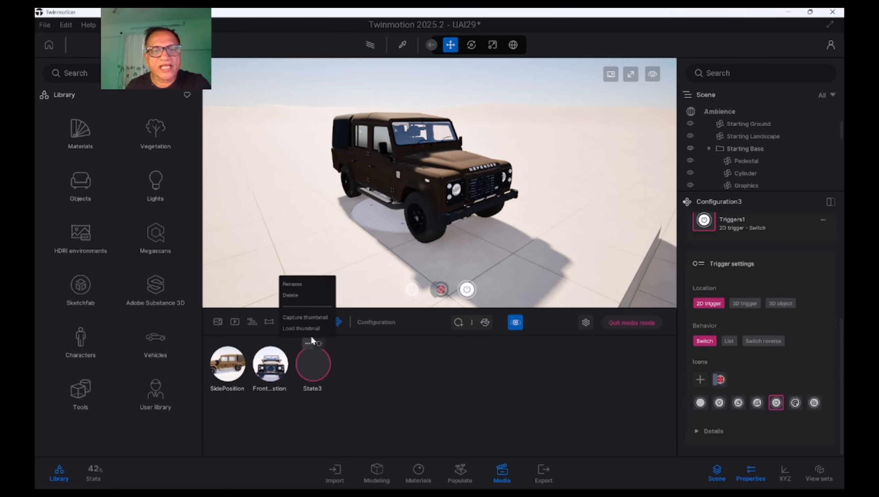
click(309, 318)
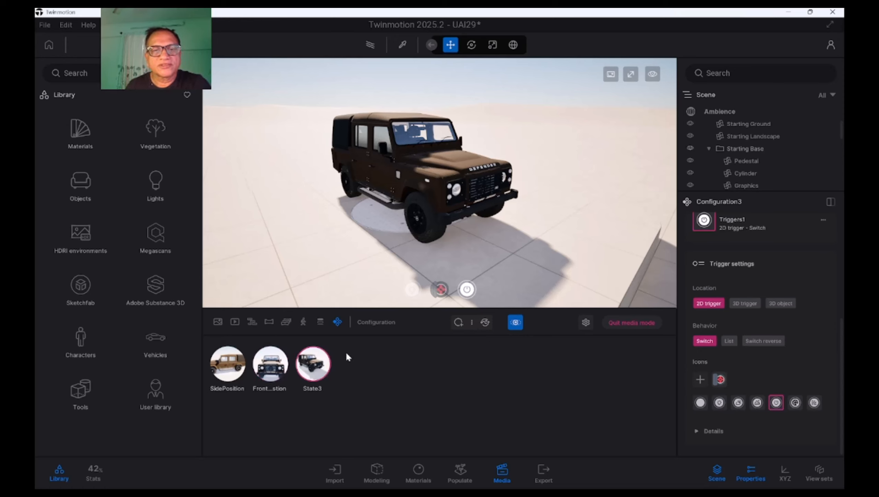
Rename the raised three-quarter view state State3 as AxonPostion
click(308, 342)
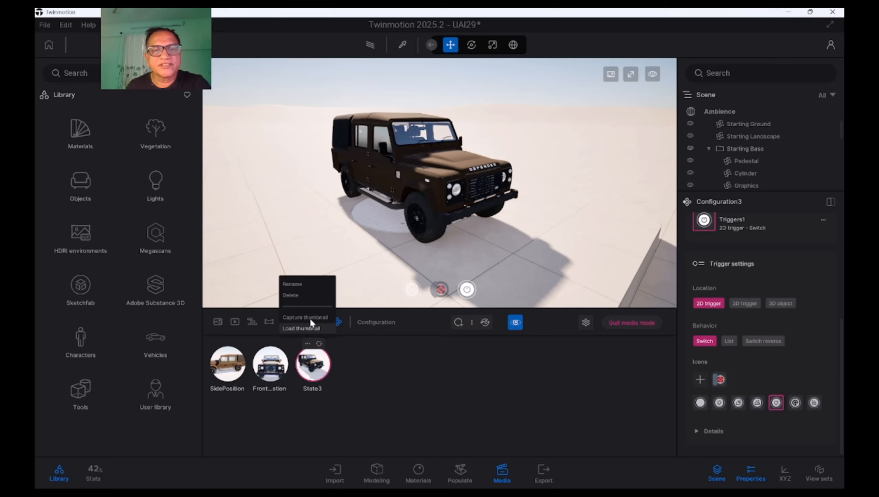
click(296, 295)
text(Axo)
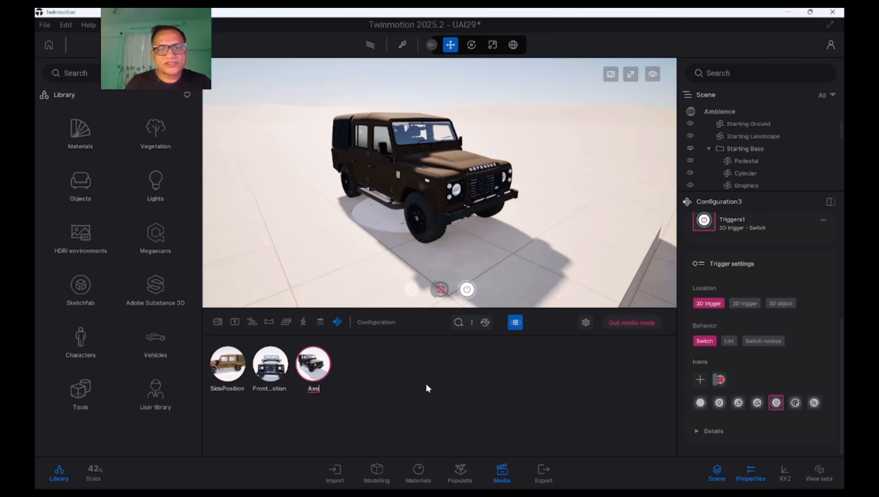
text(nState)
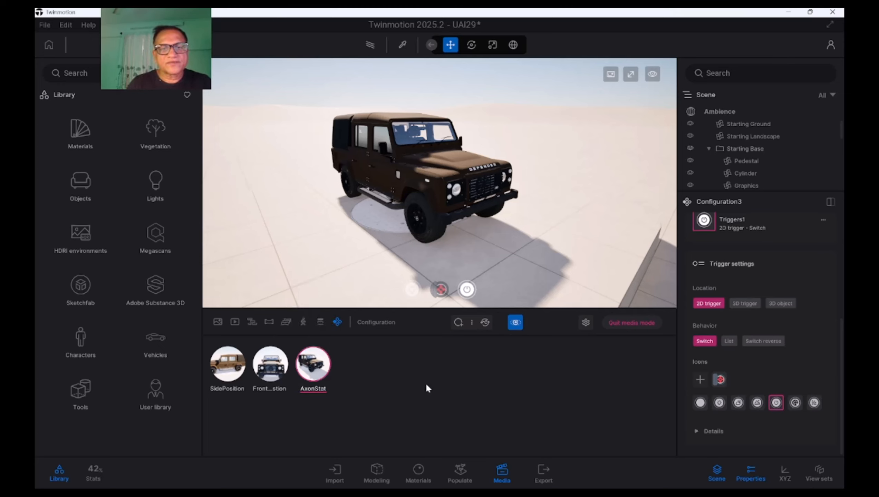
key(BackSpace)
key(BackSpace)
key(BackSpace)
key(BackSpace)
key(BackSpace)
text(P)
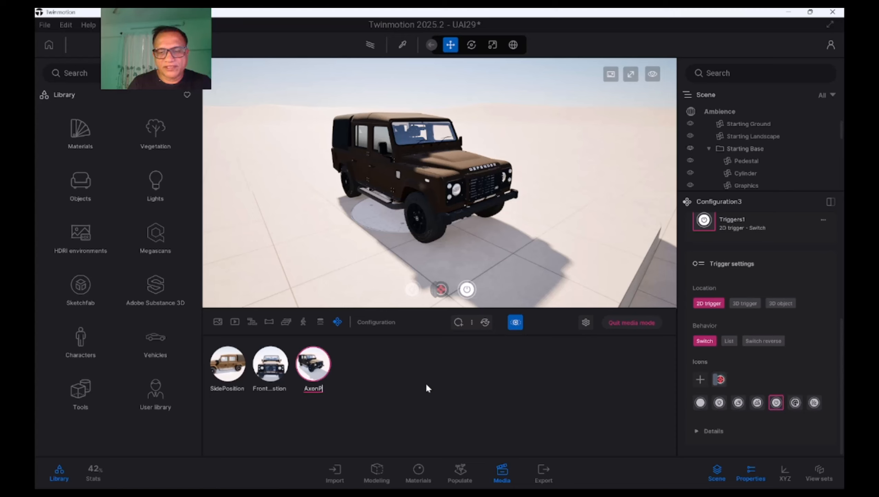
text(ostio)
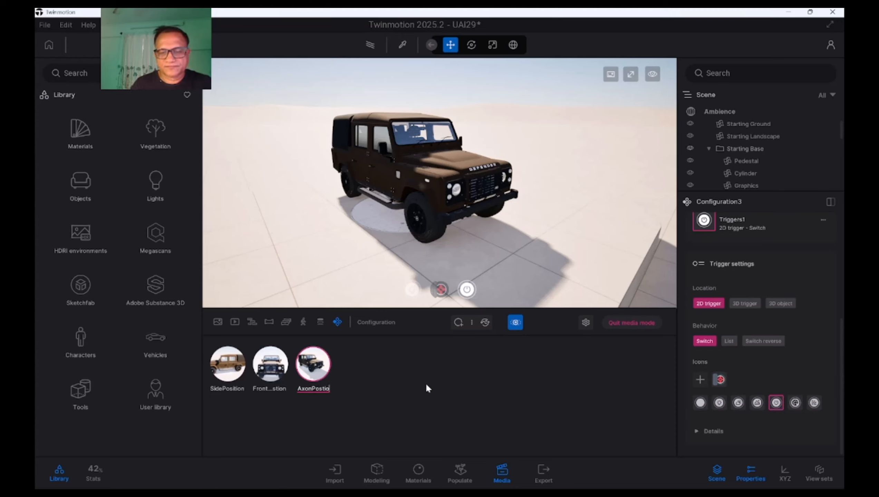
text(n)
key(Return)
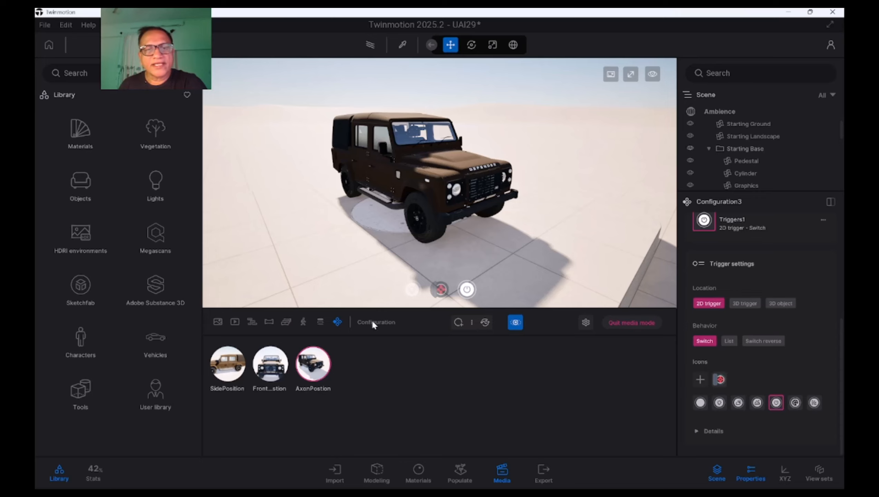
Frame the Defender from behind, add a fourth camera state for this view and capture its thumbnail
shift+middle_drag(300, 221, 409, 222)
shift+middle_drag(513, 240, 513, 245)
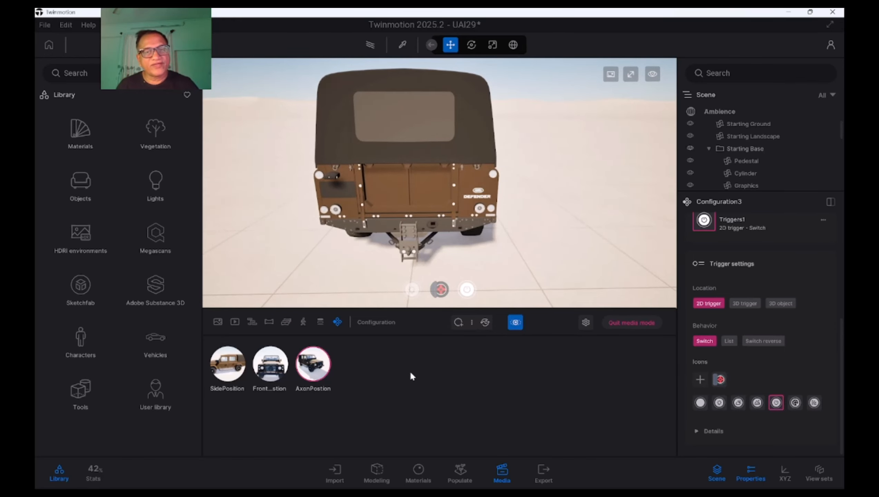
click(458, 323)
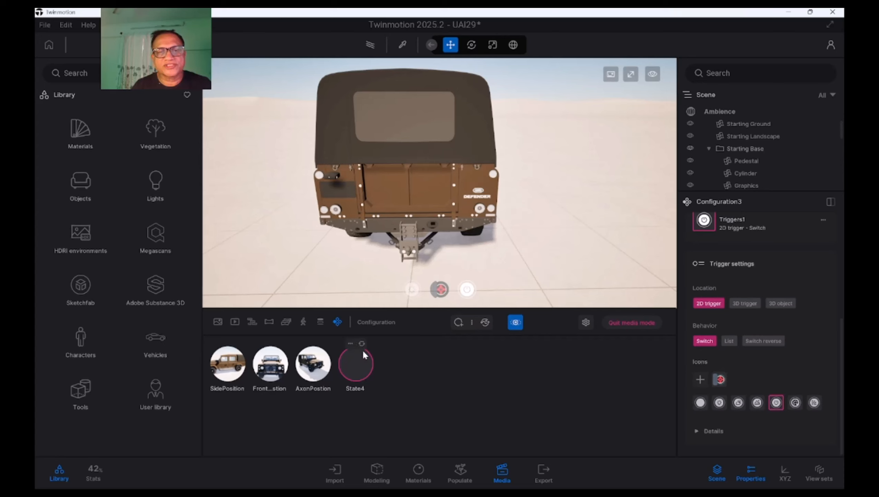
click(350, 344)
click(349, 317)
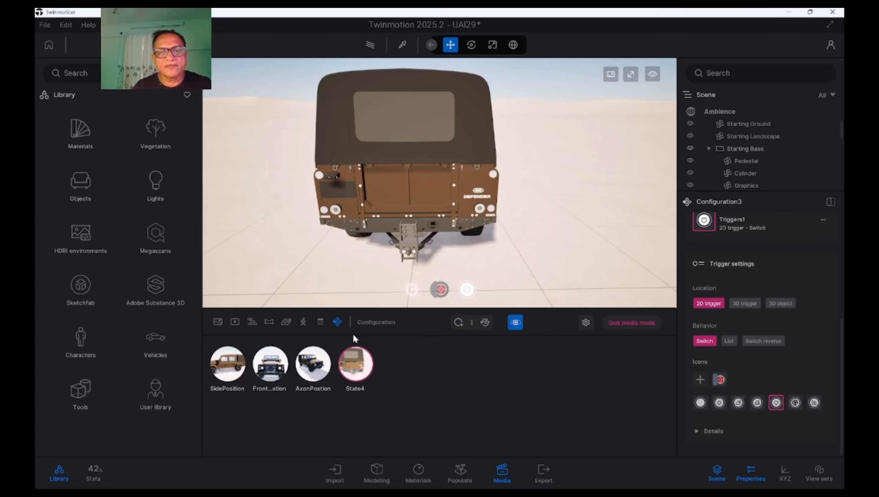
Rename the rear-view state State4 as BackView
click(350, 343)
click(343, 299)
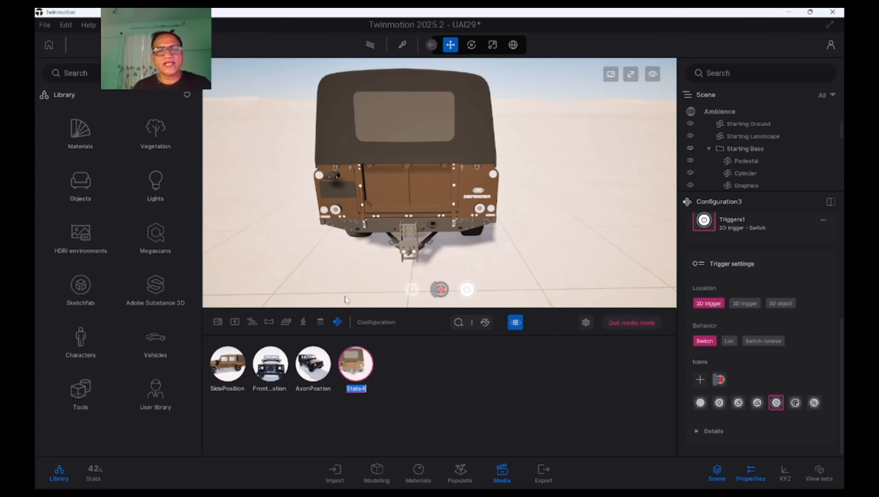
text(Ba)
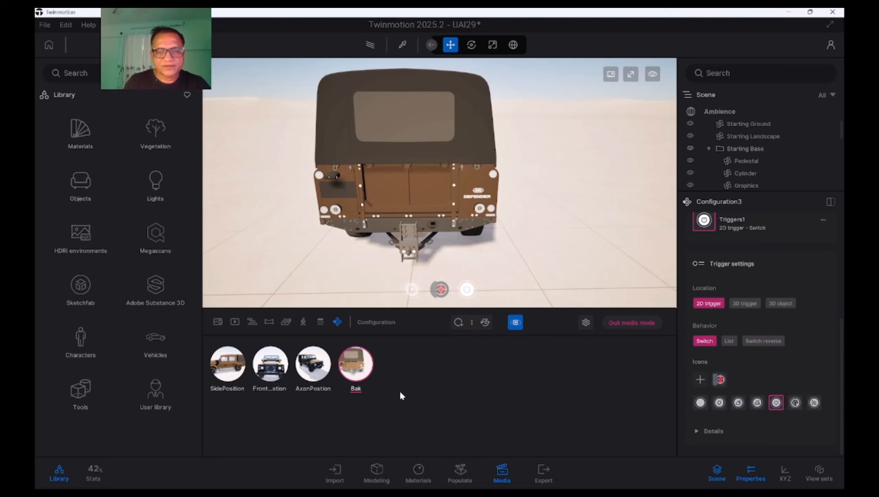
text(ckView)
key(Return)
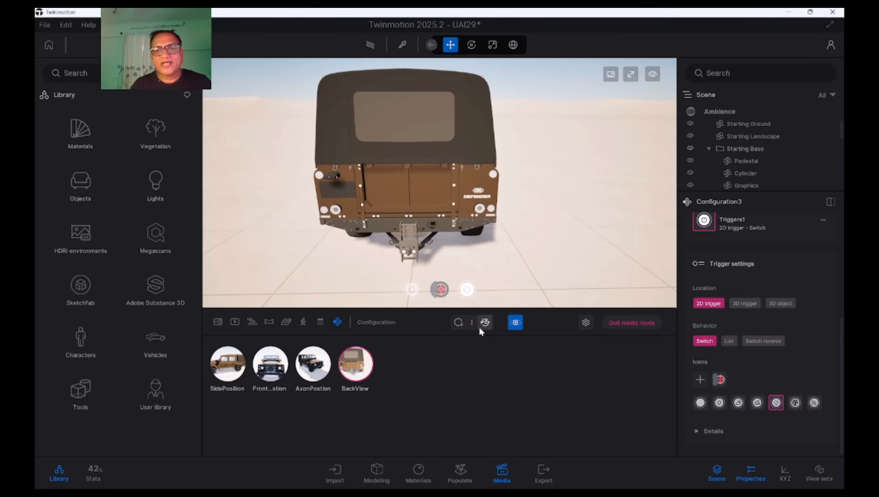
Cycle through the four camera states with the viewport's camera trigger and return to SidePosition
click(468, 289)
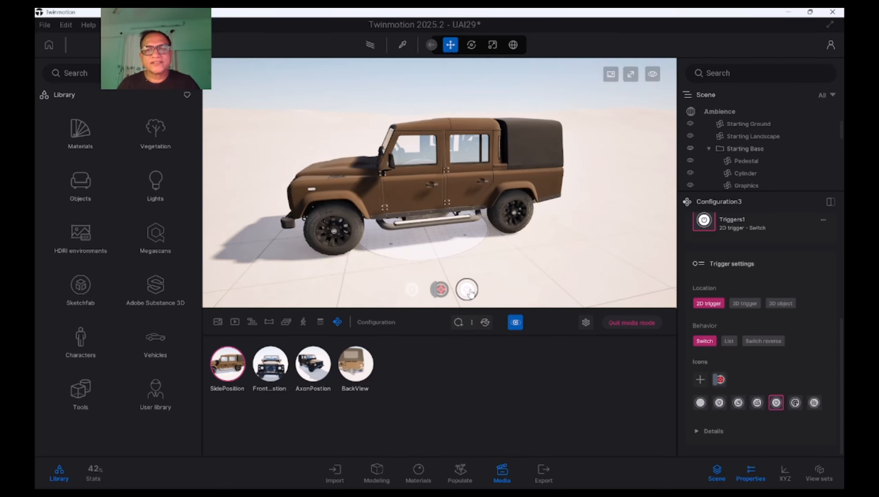
click(468, 290)
click(468, 290)
click(467, 290)
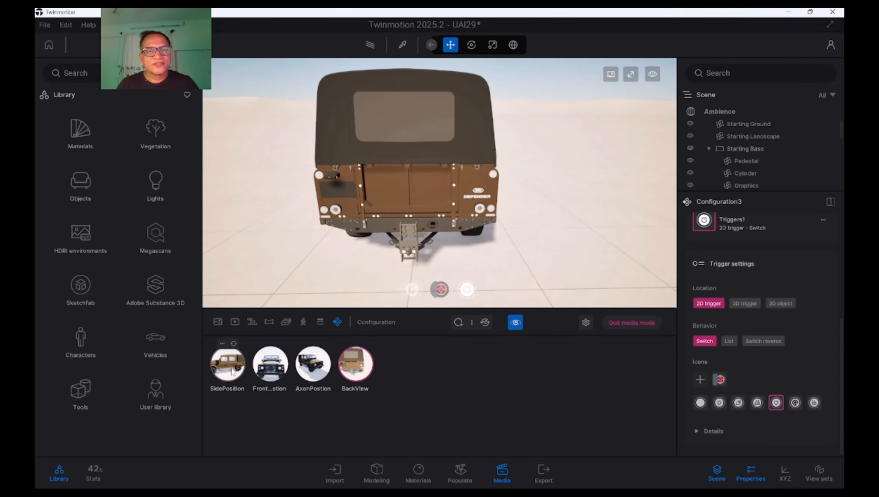
click(232, 372)
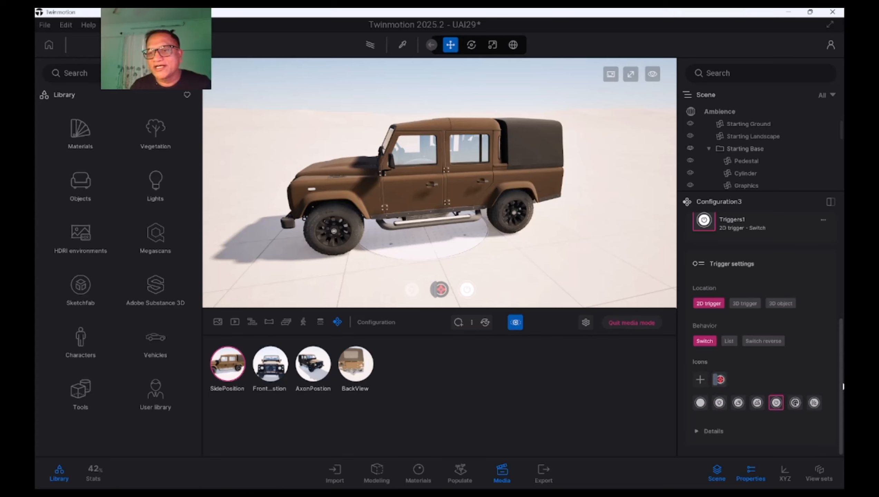
Set the camera trigger's behavior to List and test its side, front, three-quarter and back views in the viewport
click(729, 341)
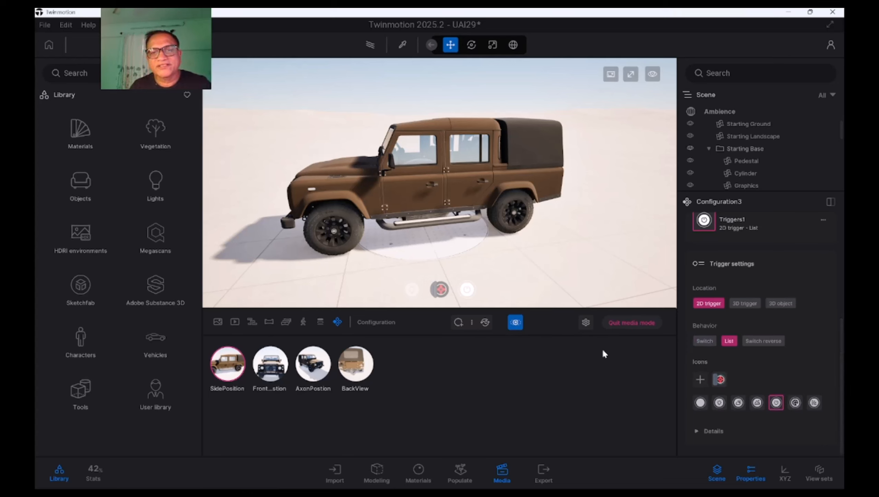
click(448, 295)
click(449, 253)
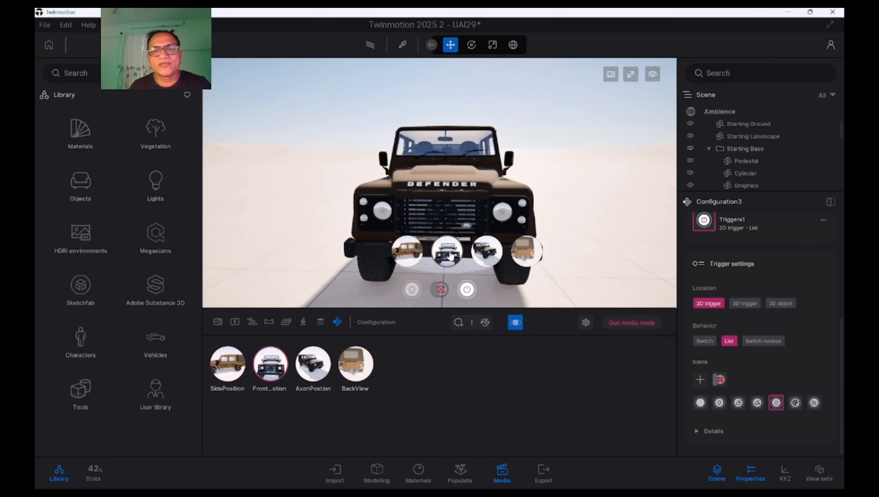
click(486, 255)
click(523, 254)
click(486, 254)
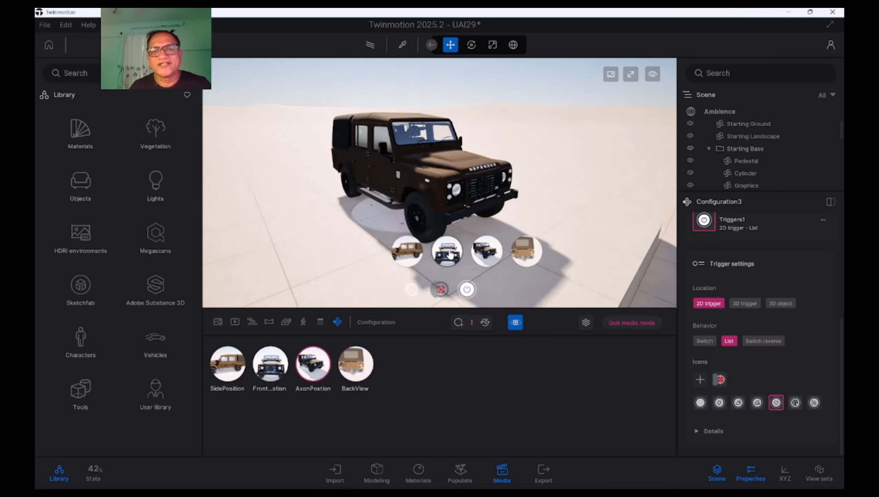
click(449, 255)
click(407, 252)
click(447, 253)
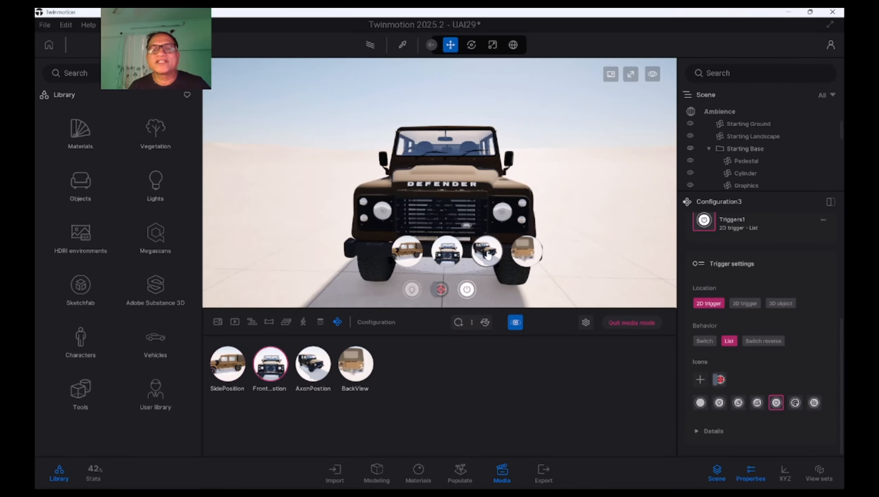
click(487, 254)
click(526, 253)
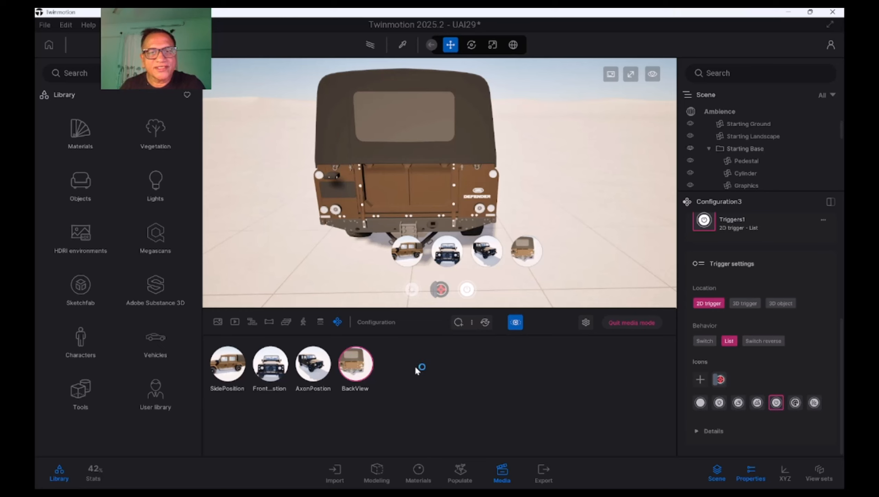
Return to the configuration overview and rename Configuration3 as CameraPosition
click(339, 323)
mouse_move(460, 350)
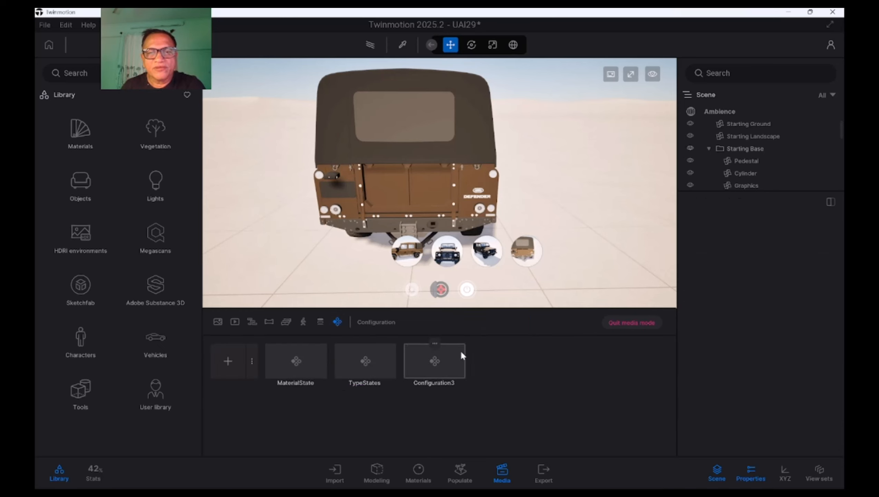
click(435, 343)
click(436, 318)
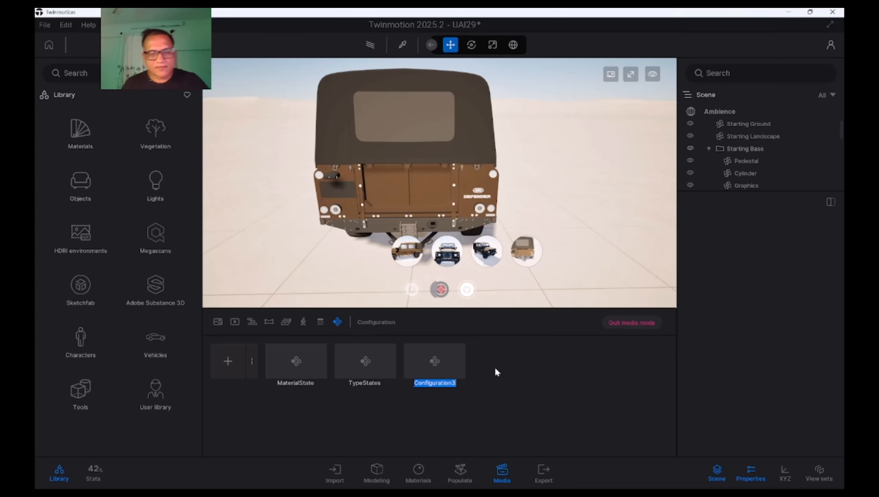
text(Camera)
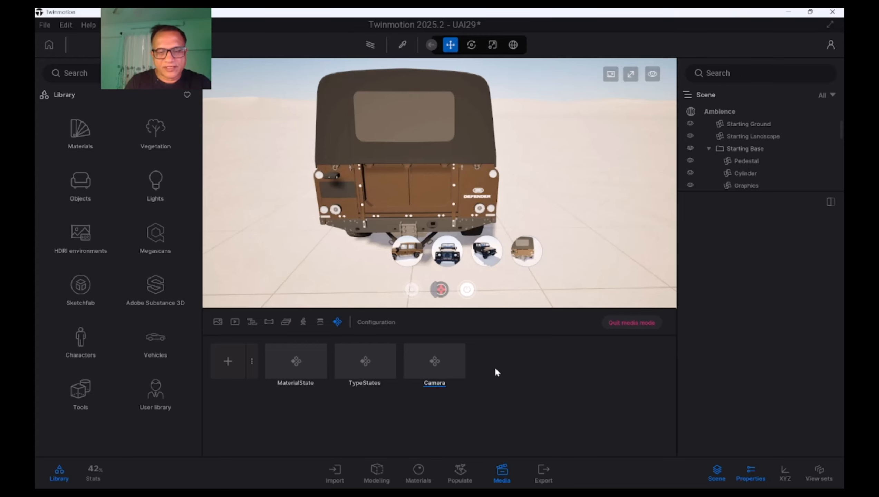
text(Position)
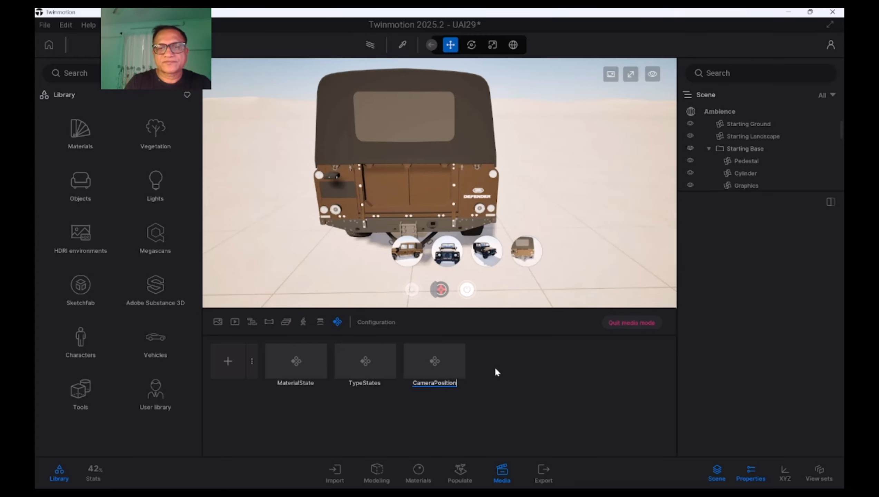
key(Return)
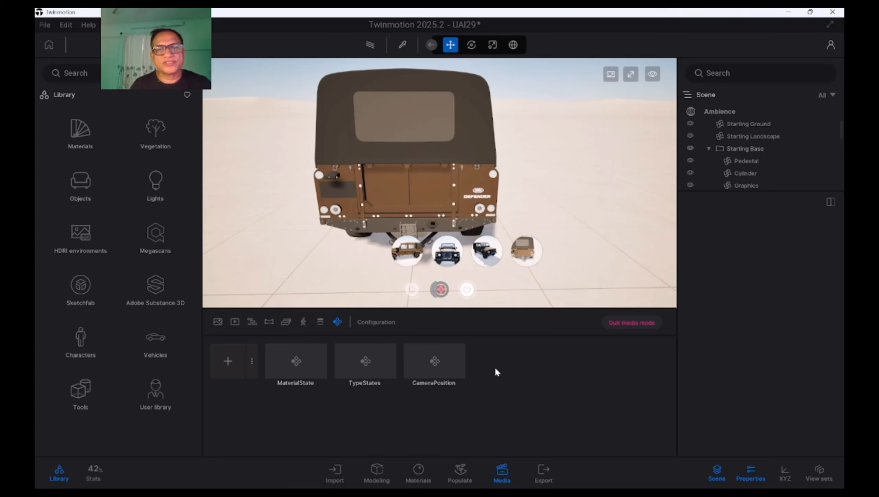
Save the project and check the paint states of the MaterialState configuration before returning to the configuration overview
click(48, 24)
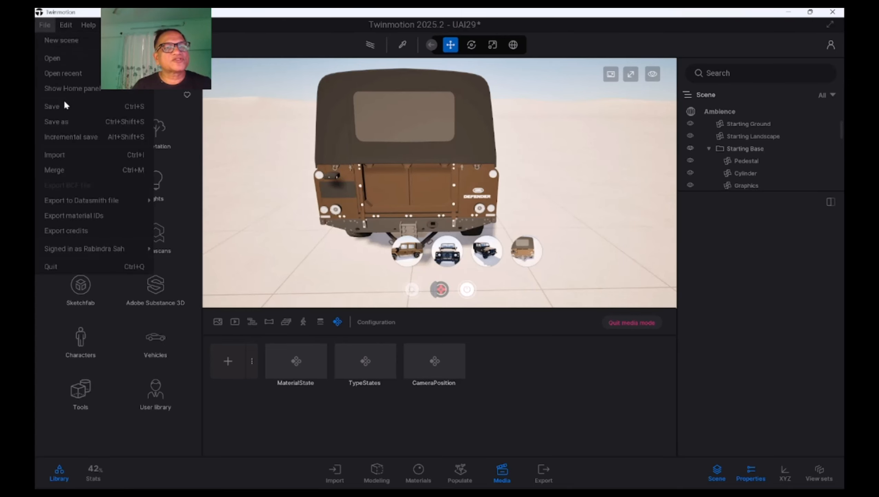
click(62, 104)
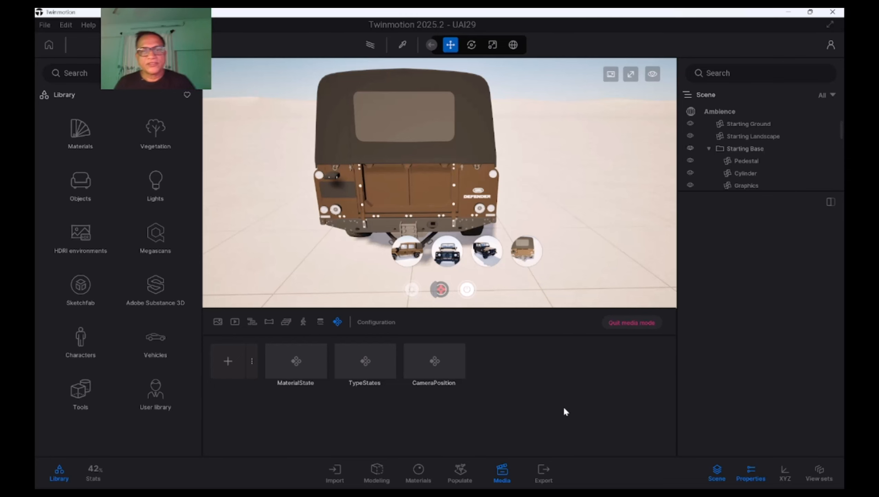
click(306, 373)
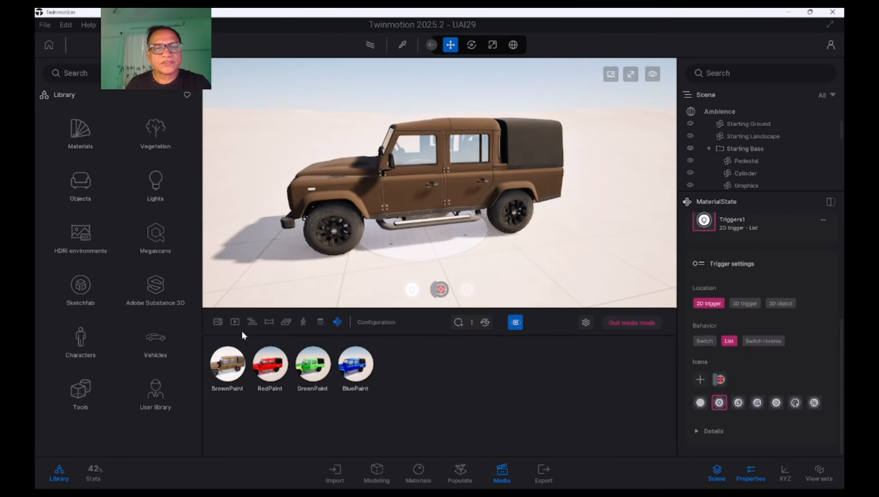
click(338, 322)
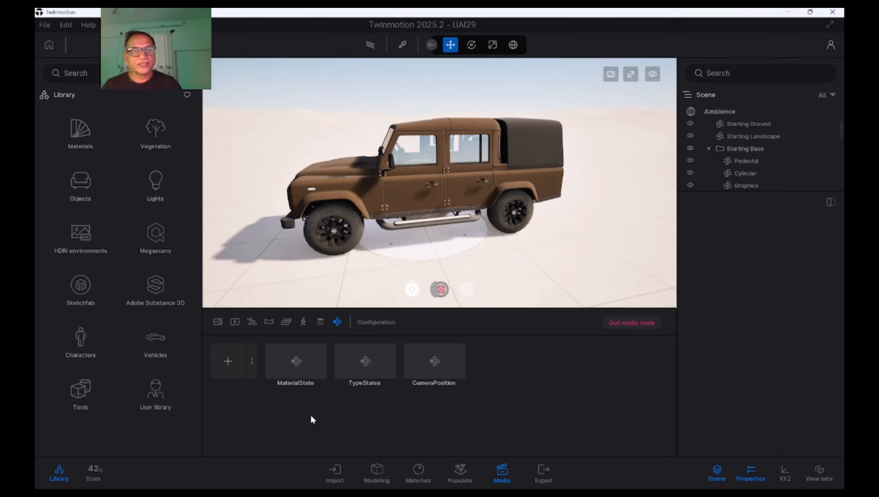
Create a fourth configuration with Ambience as its only configuration type
click(251, 362)
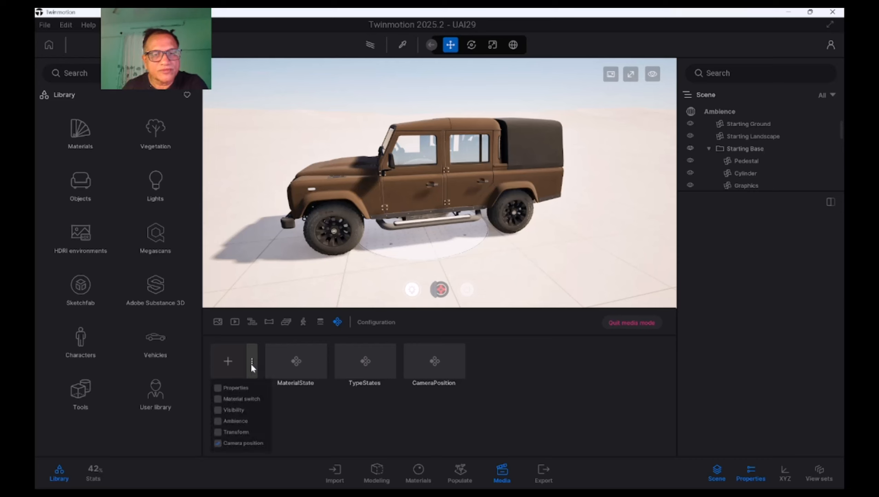
click(218, 421)
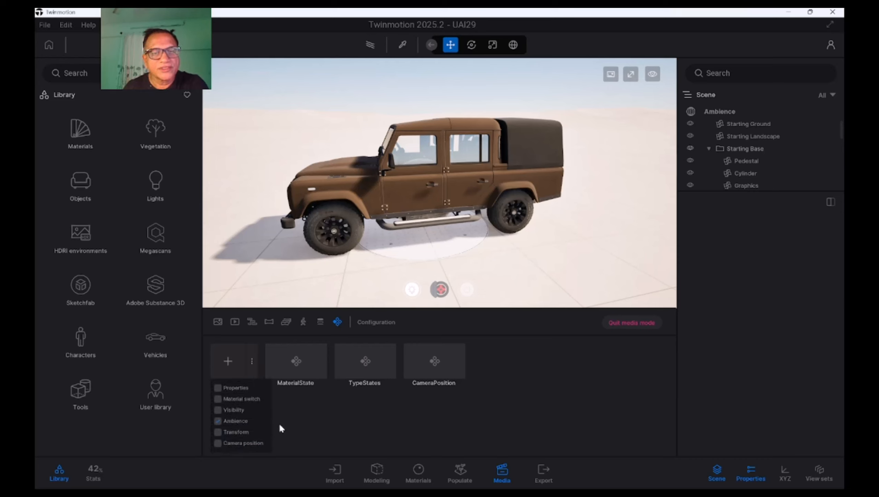
click(300, 425)
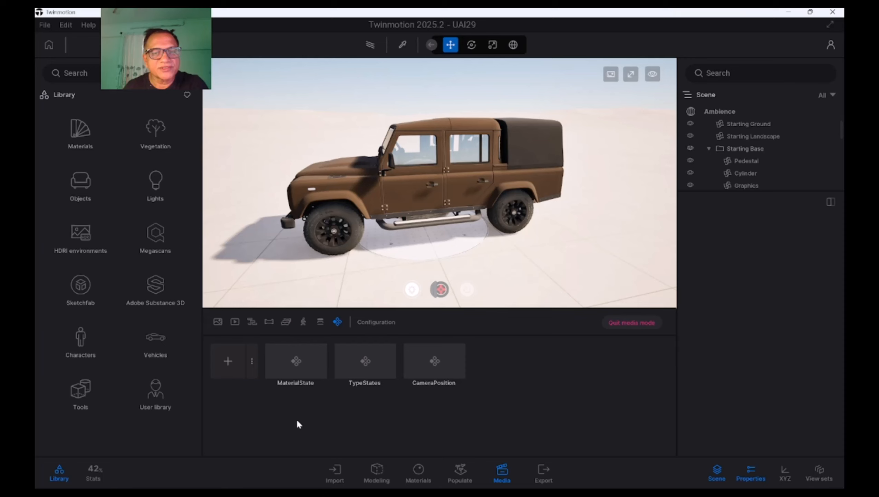
click(230, 363)
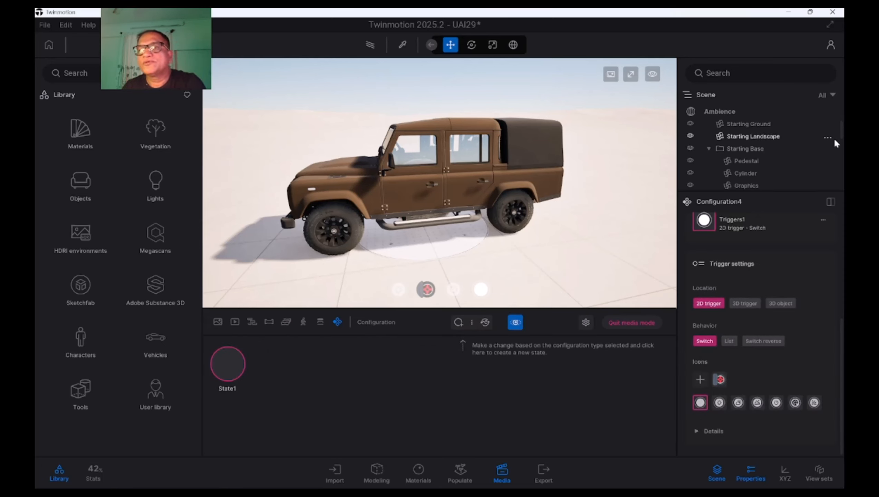
Open the scene's Ambience environment settings and set the sky turbidity to 0.5 and atmosphere density to 7.5
scroll(842, 120, up, 1)
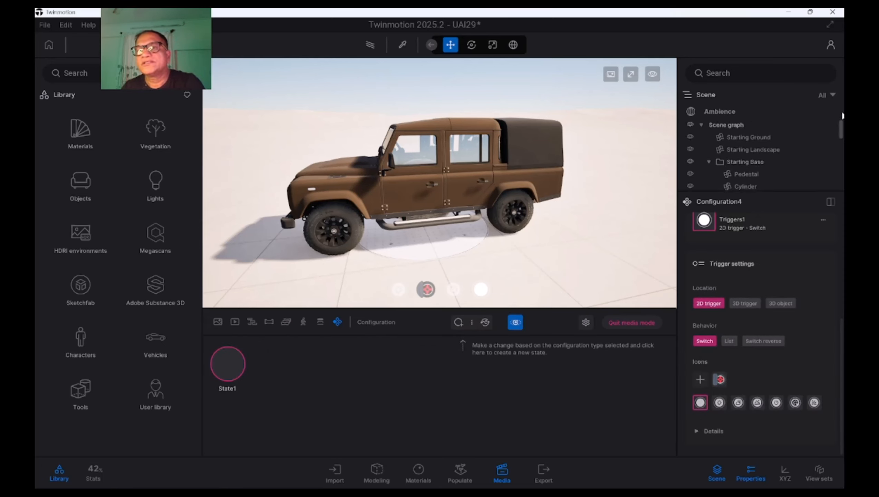
click(730, 113)
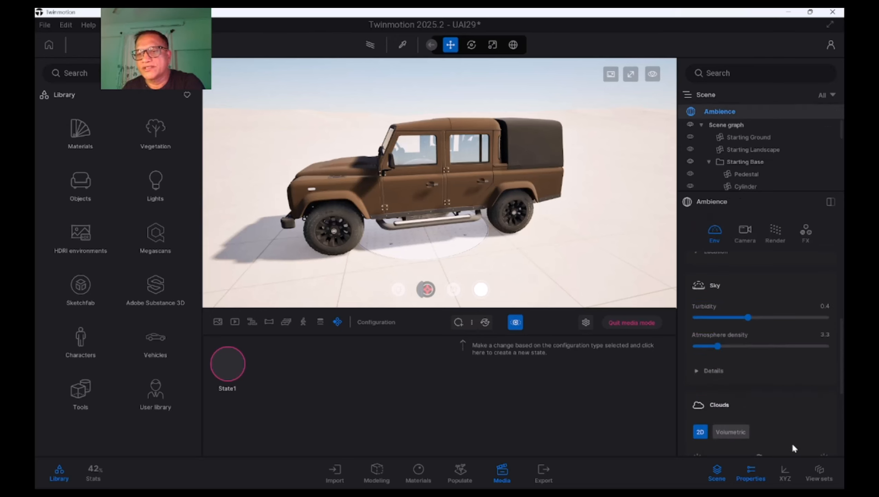
mouse_move(844, 372)
mouse_down()
mouse_move(844, 392)
mouse_move(844, 362)
mouse_up()
mouse_move(748, 315)
mouse_down()
mouse_move(791, 314)
mouse_move(757, 315)
mouse_up()
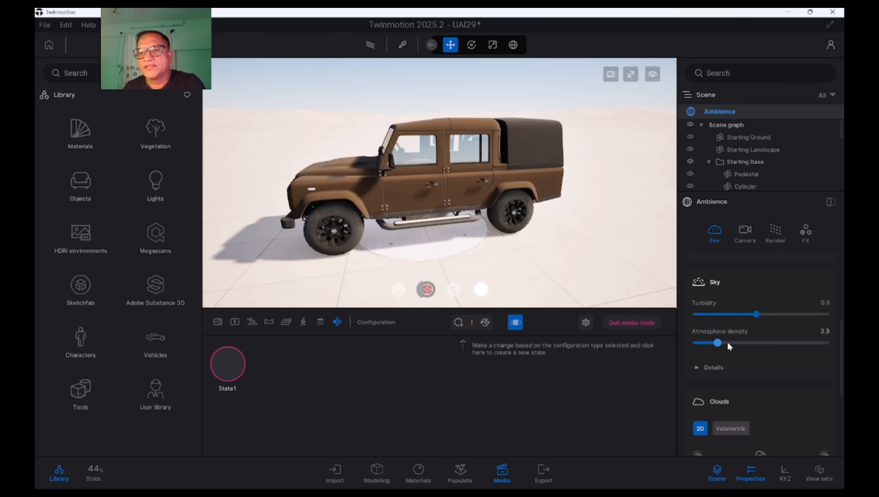
drag(727, 342, 745, 343)
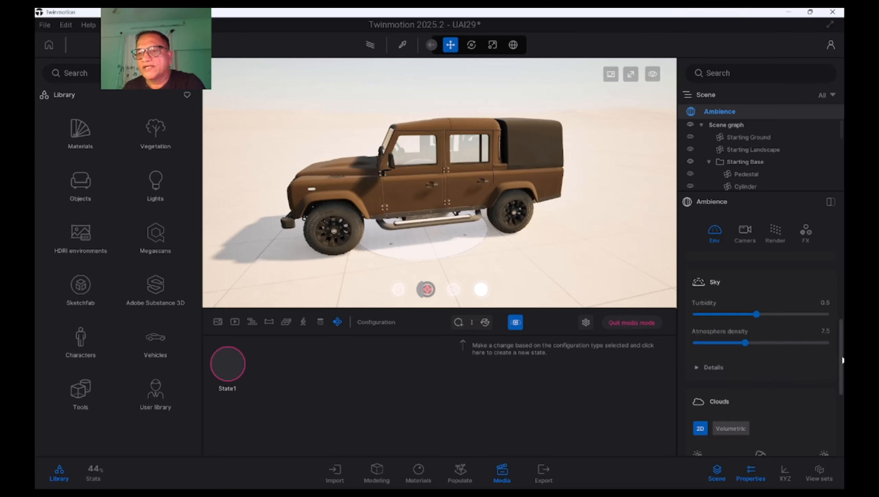
Set the ambience fog density to 5% and check the fog color choices without picking a new one
drag(842, 357, 839, 411)
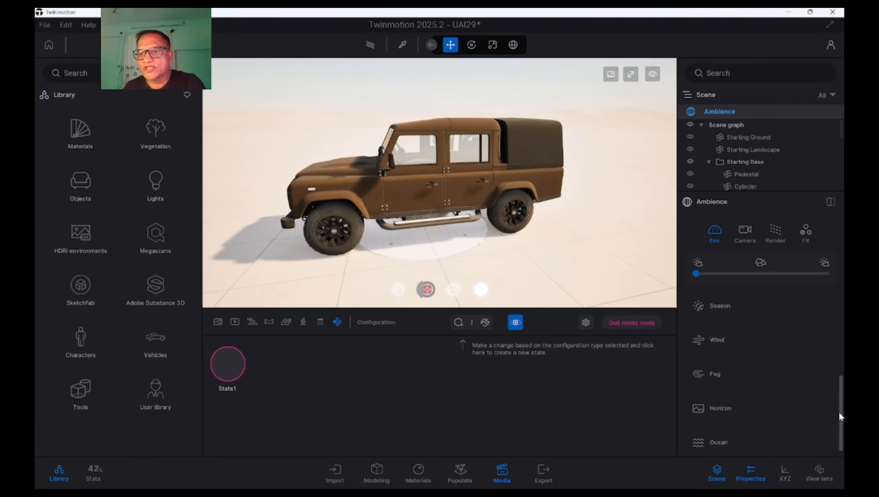
click(717, 373)
mouse_move(700, 431)
mouse_down()
mouse_move(737, 431)
mouse_move(703, 431)
mouse_up()
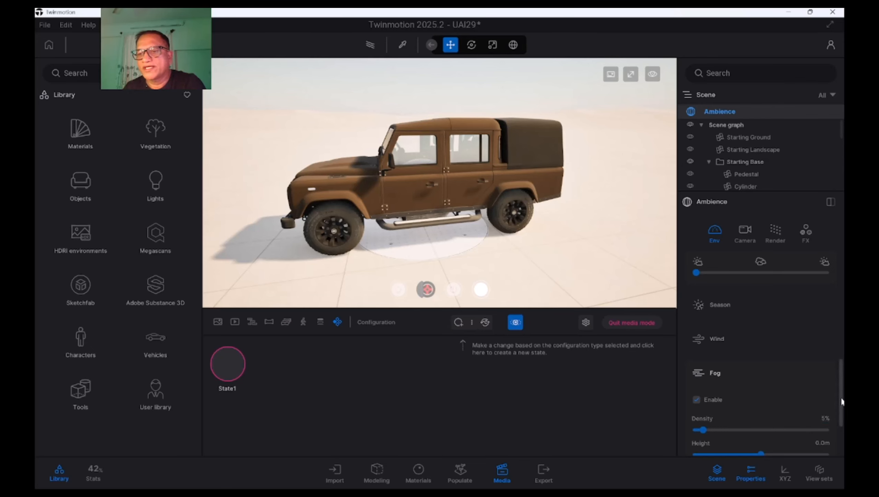
drag(842, 402, 842, 417)
click(823, 414)
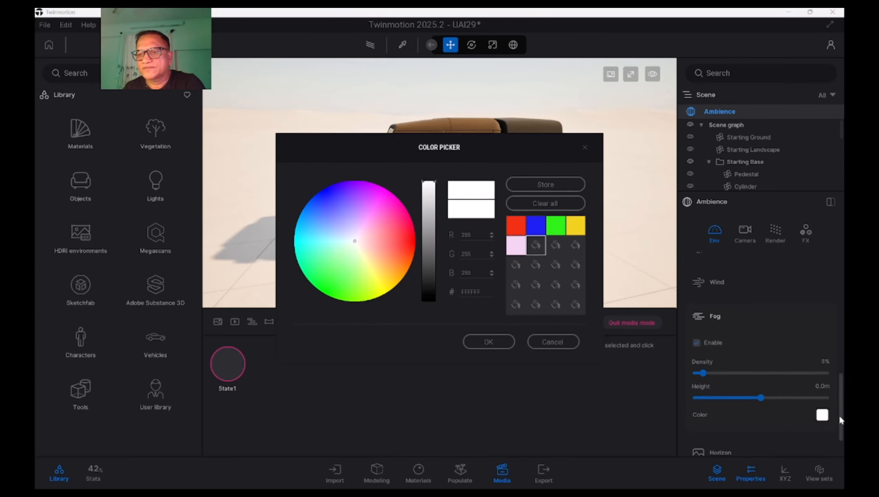
click(555, 342)
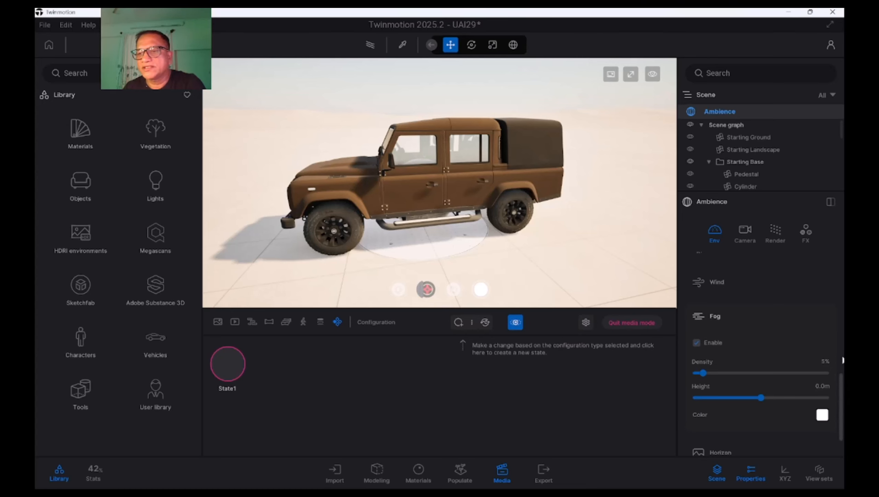
Set the sun's time of day to about 06:28 and capture a thumbnail for State1
drag(844, 360, 844, 285)
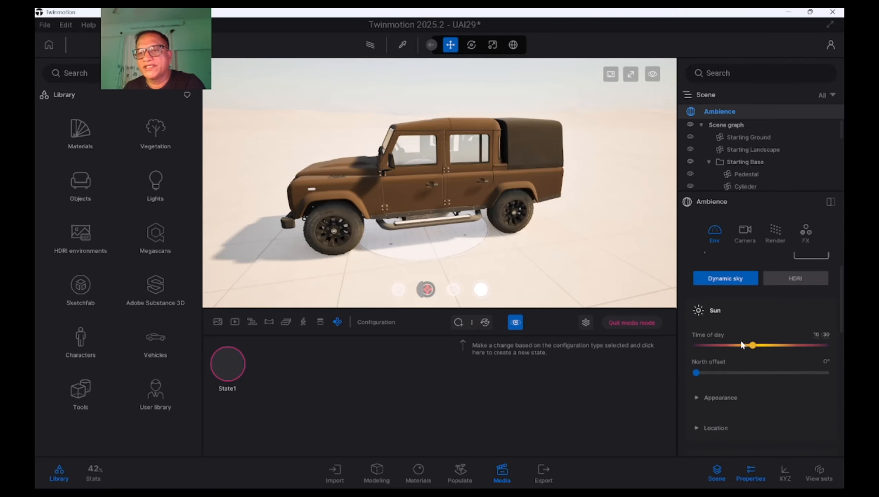
drag(753, 345, 732, 344)
mouse_move(227, 367)
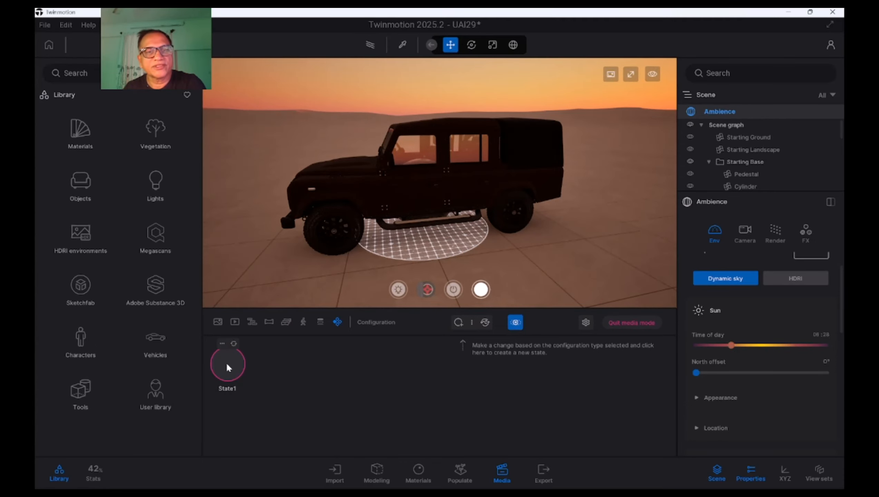
click(223, 343)
click(224, 319)
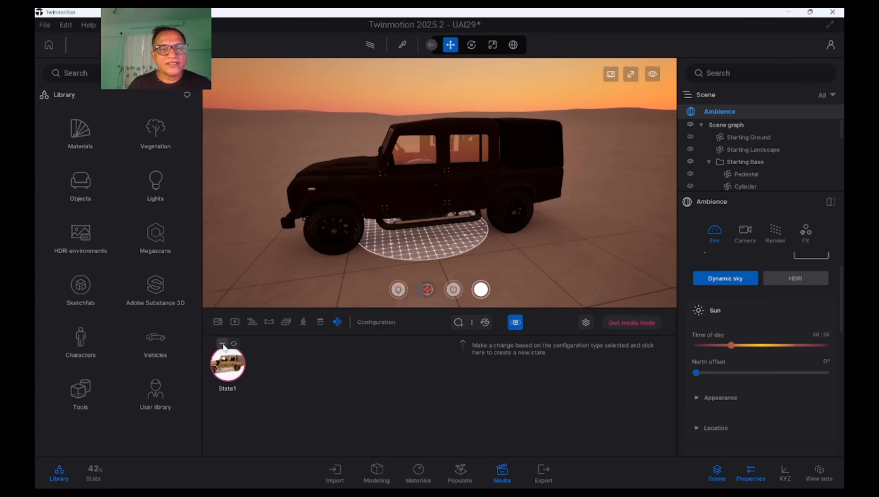
Rename State1 of the ambience configuration as Morning
click(223, 344)
click(227, 283)
text(M)
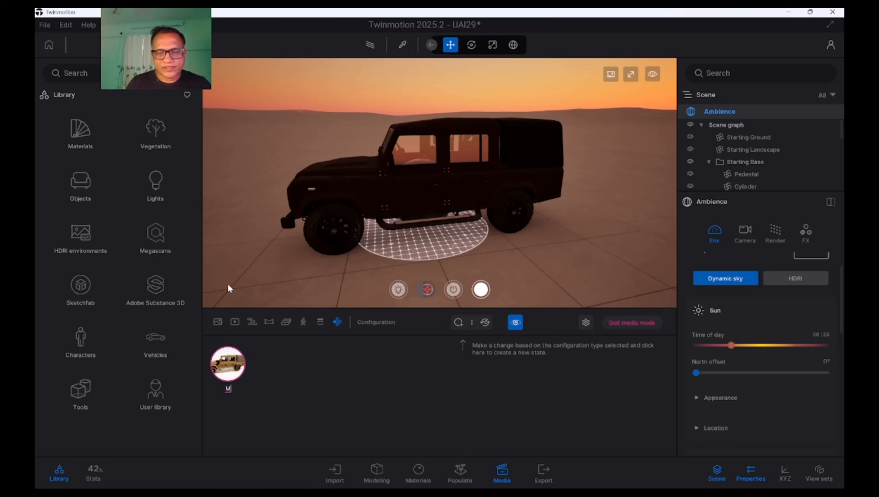
text(or)
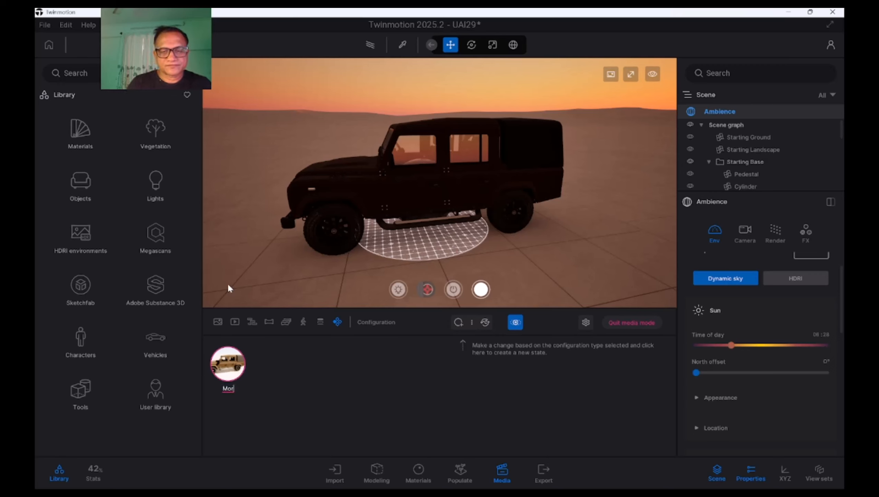
text(nding)
key(BackSpace)
key(BackSpace)
key(BackSpace)
key(BackSpace)
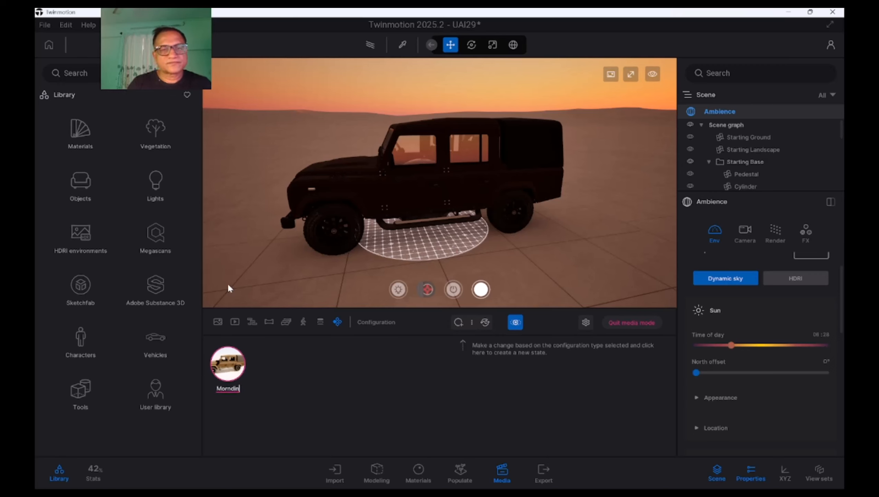
text(ing)
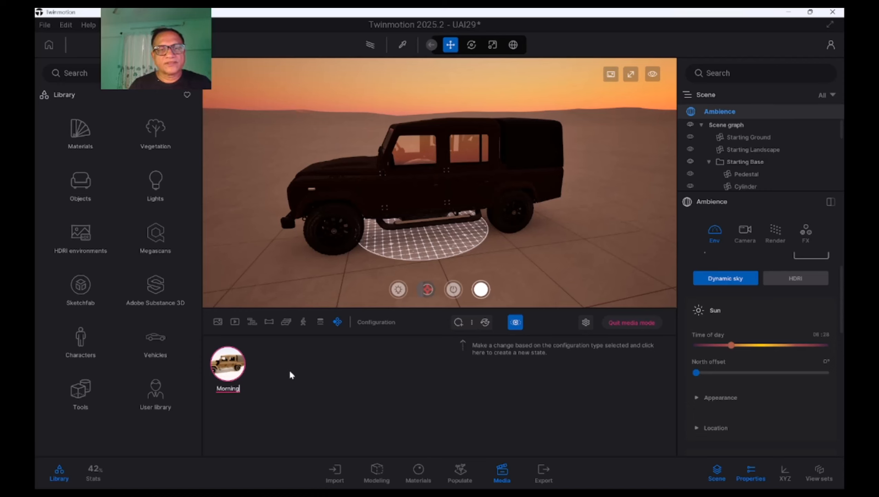
key(Return)
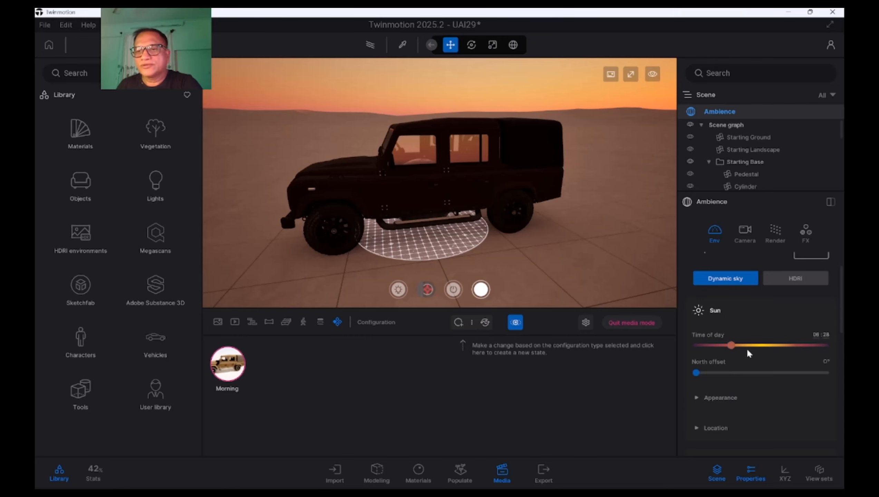
Set the time of day to about 10:18 and the north offset to 53°, and store them as a second state
drag(734, 346, 752, 345)
drag(697, 372, 716, 373)
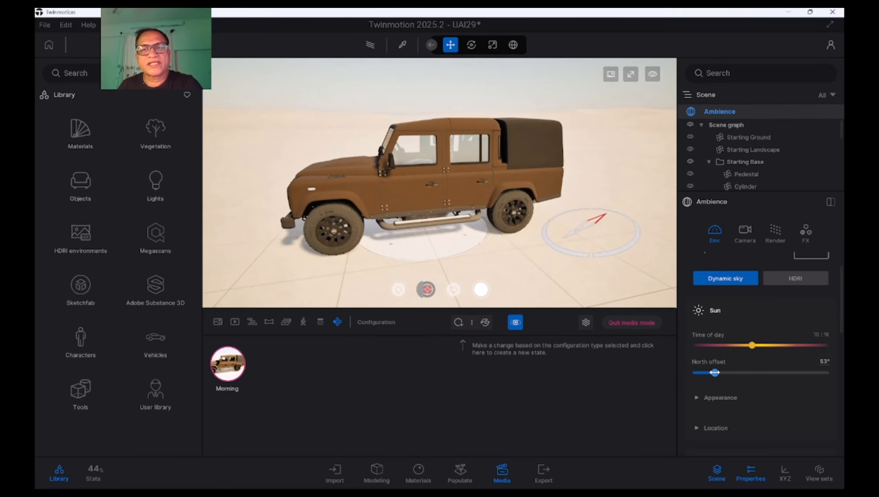
click(459, 322)
Capture a thumbnail for State2 and rename the state as Mid Day
click(265, 345)
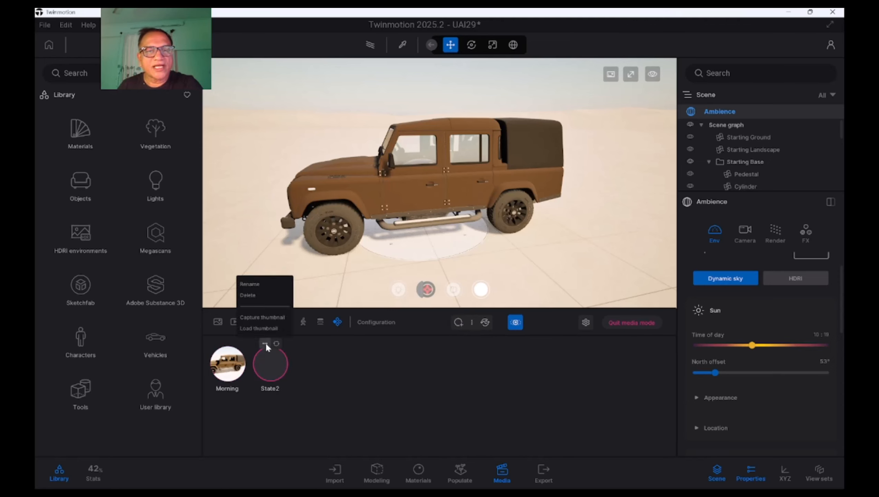
click(268, 316)
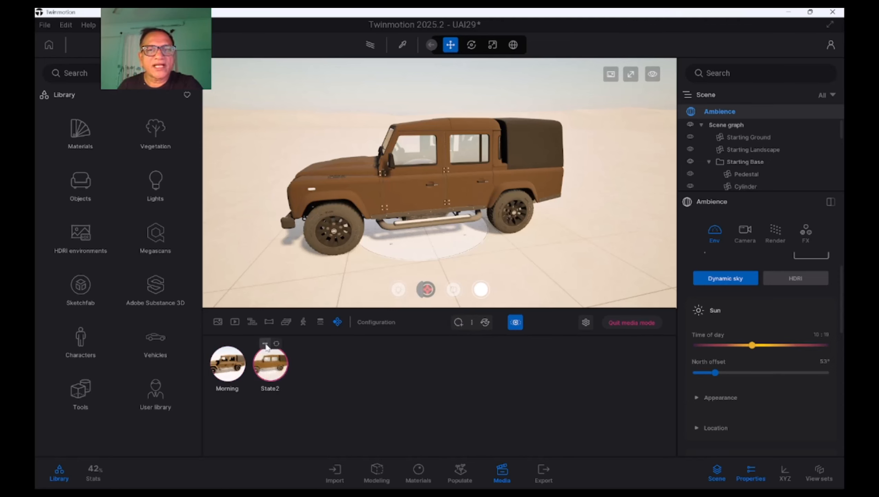
click(265, 344)
click(260, 285)
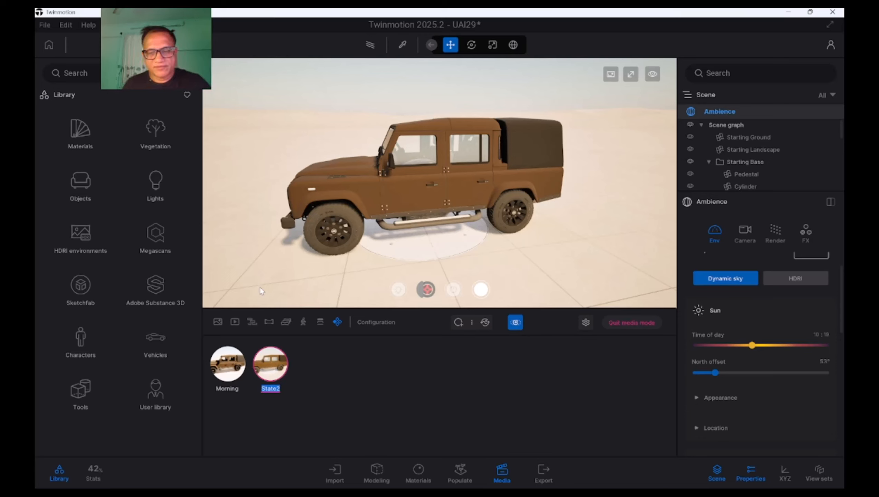
text(Mid Day)
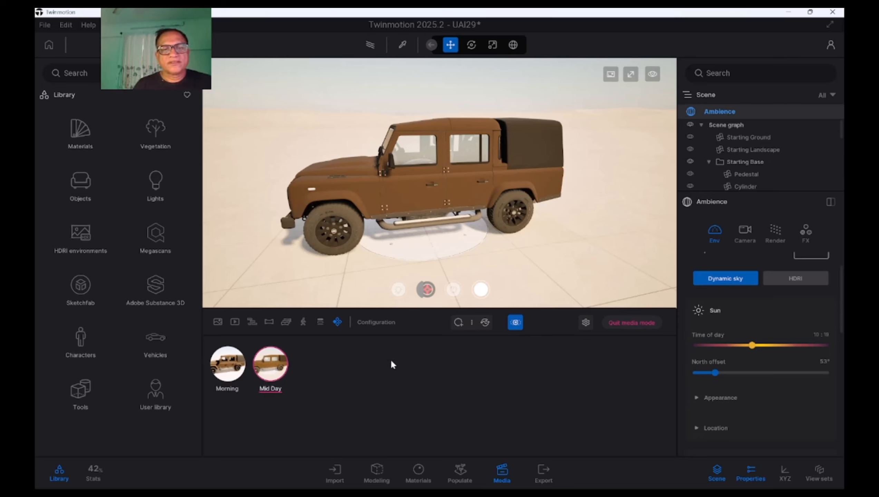
key(Return)
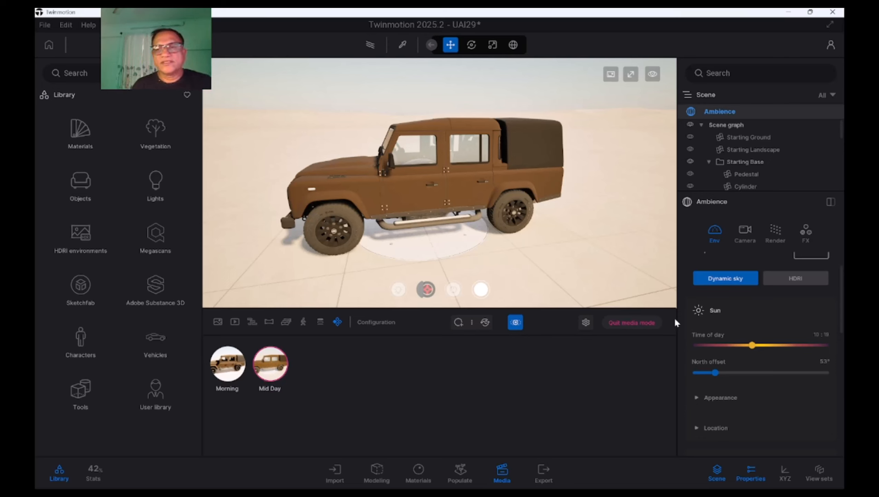
Set the time of day to 19:54 and the north offset to 170°, and store them as a third state with the vehicle in three-quarter view
drag(752, 346, 804, 344)
drag(721, 373, 757, 372)
shift+middle_drag(406, 221, 486, 224)
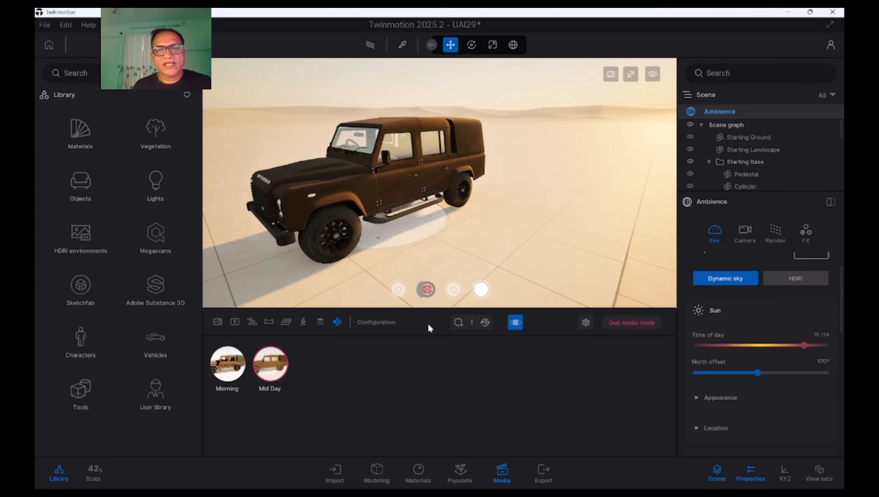
click(458, 323)
Capture a thumbnail for State3 and rename the state as EveDay
click(308, 345)
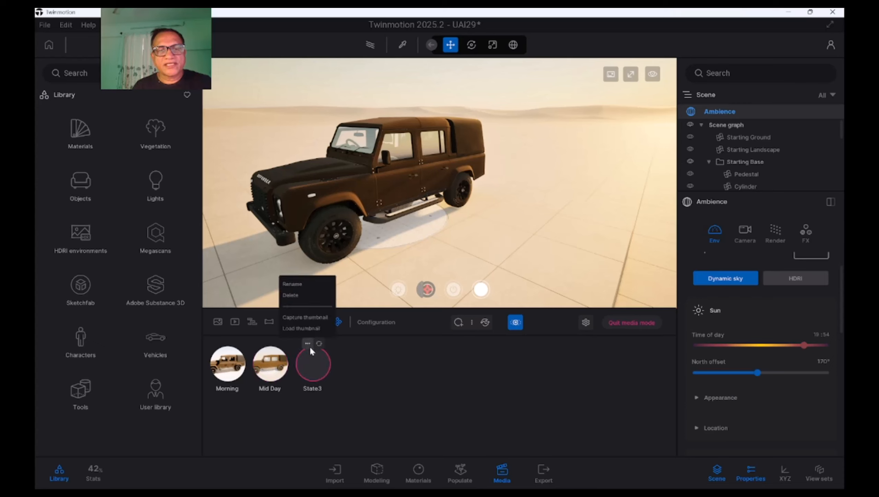
click(311, 318)
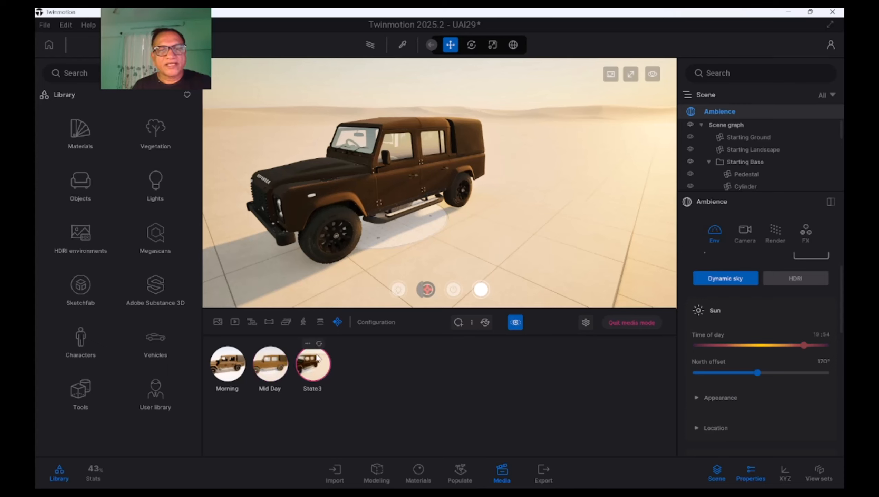
click(307, 344)
click(300, 288)
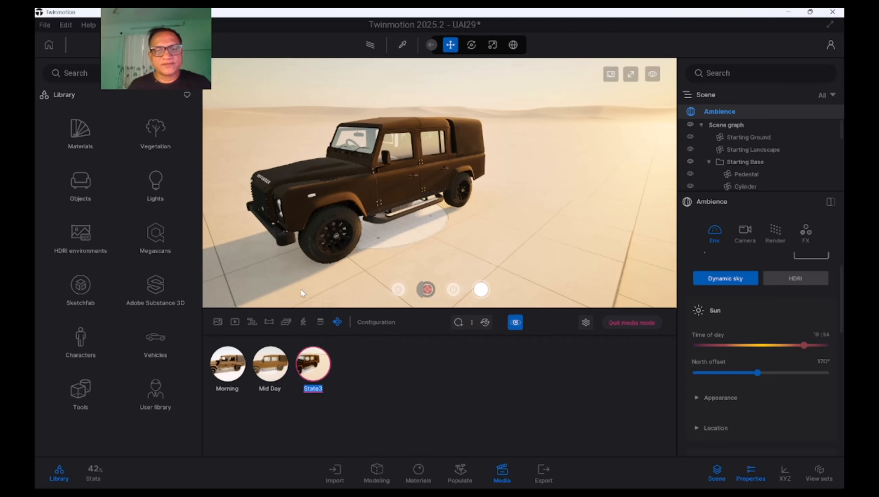
text(Eve)
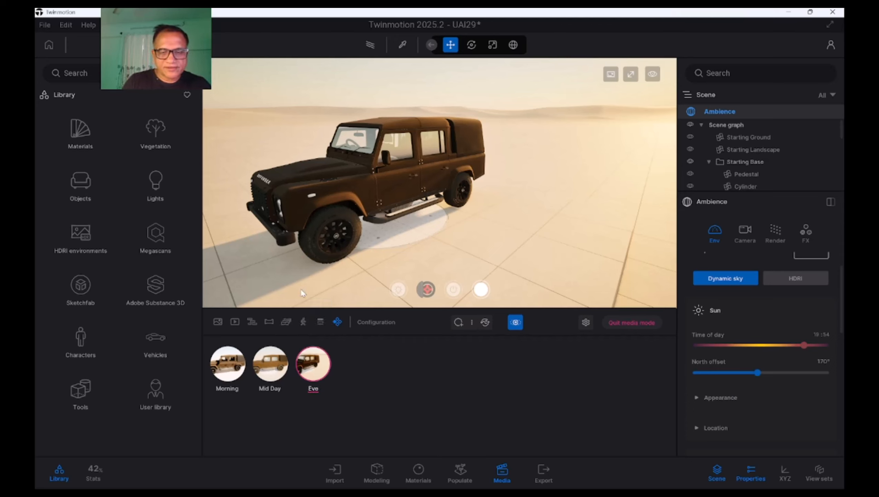
text(Day)
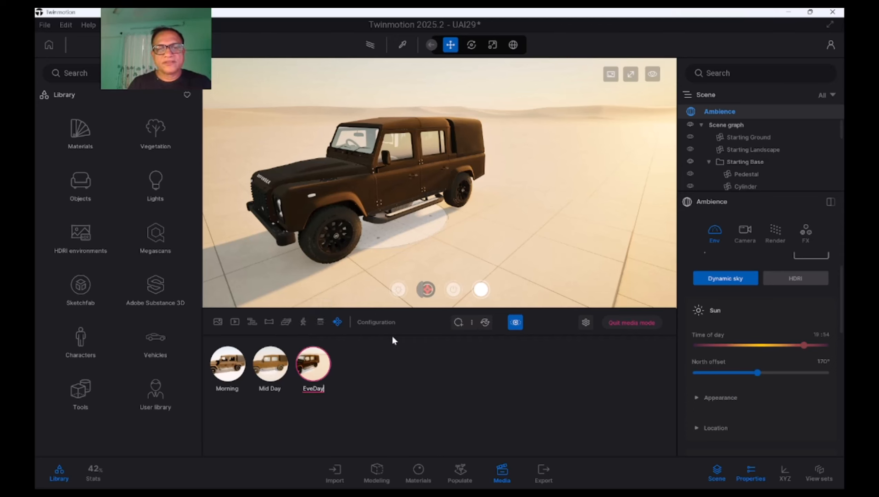
key(Return)
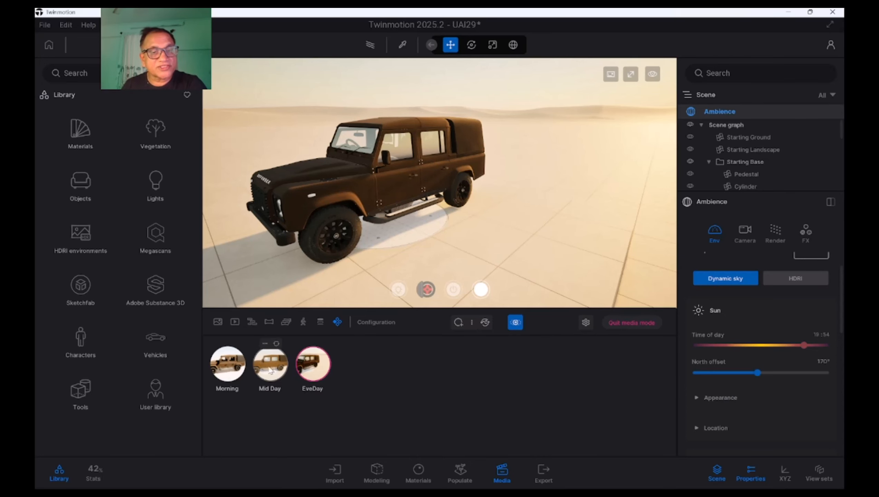
Activate the Morning state and set the ambience configuration's 2D trigger behavior to List
click(233, 377)
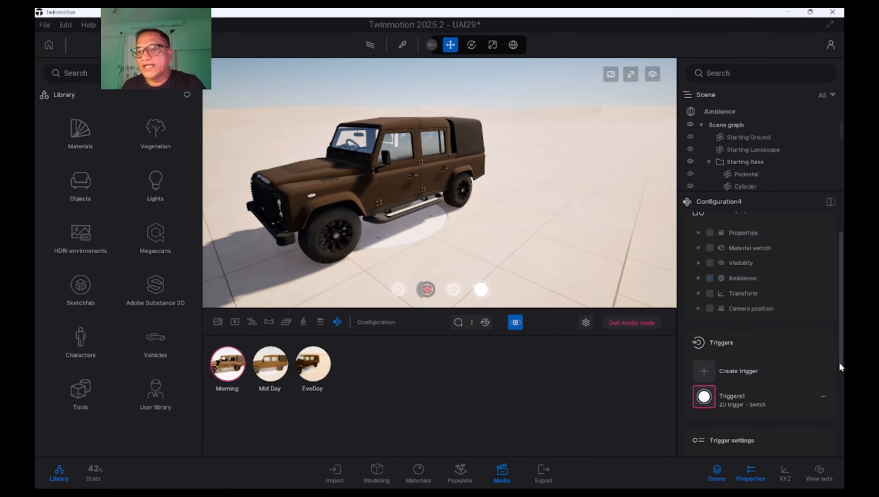
scroll(839, 361, down, 5)
click(729, 341)
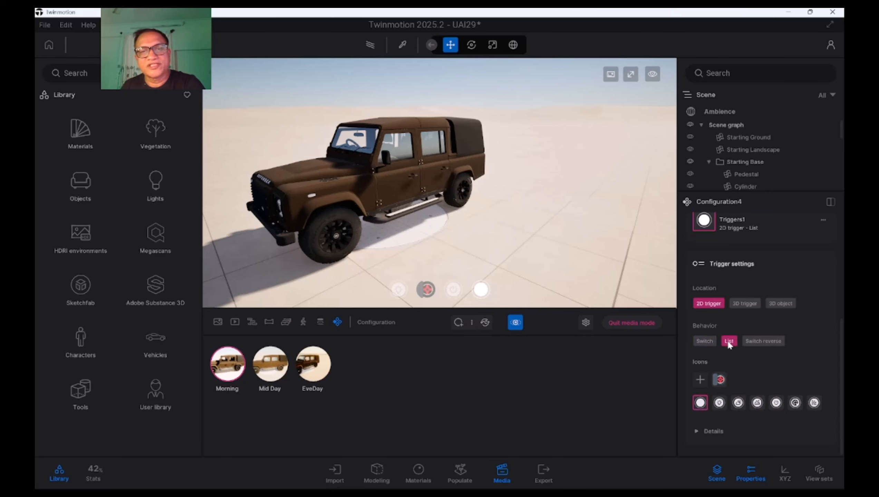
Test the ambience trigger in the viewport by switching among the Morning, Mid Day and EveDay states
click(481, 290)
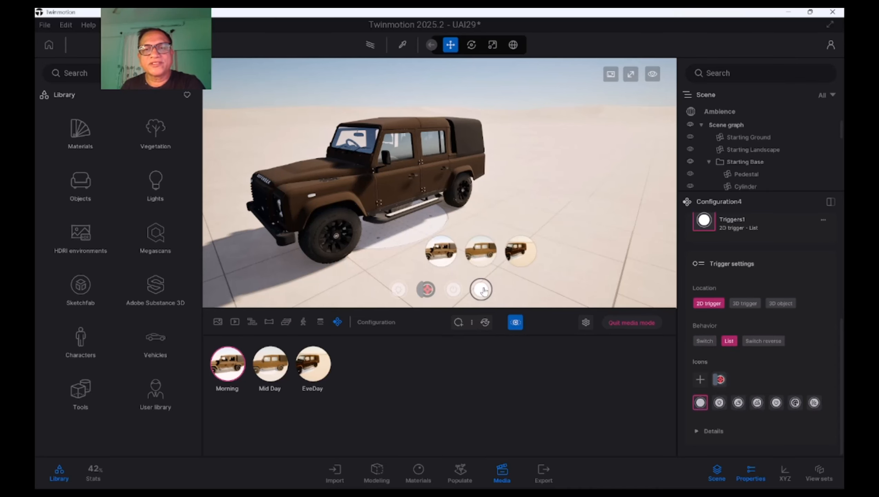
click(479, 256)
click(515, 254)
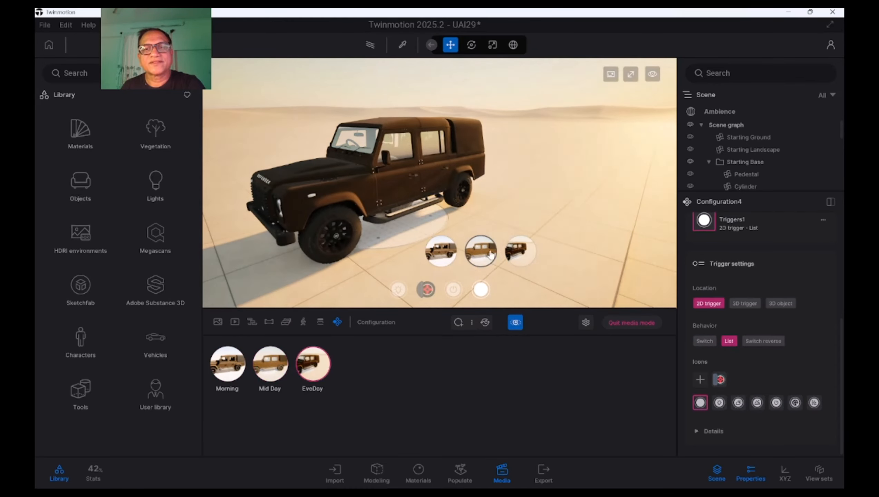
click(482, 255)
click(443, 256)
click(482, 255)
click(519, 255)
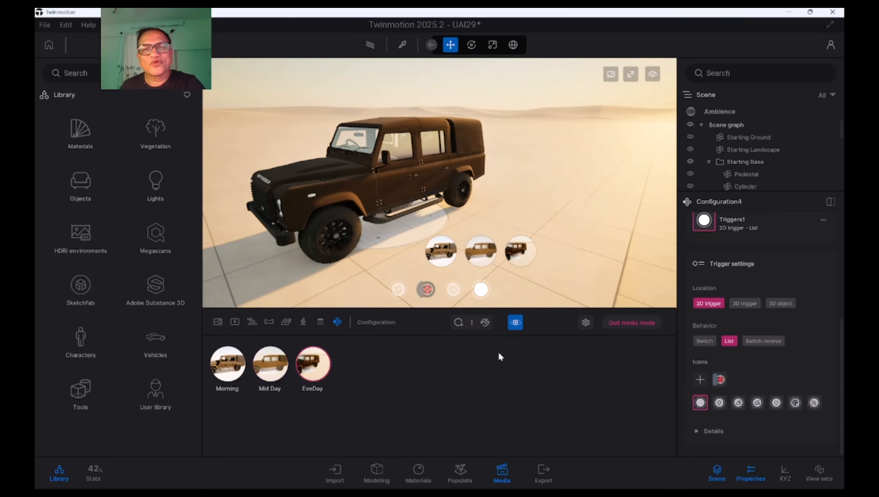
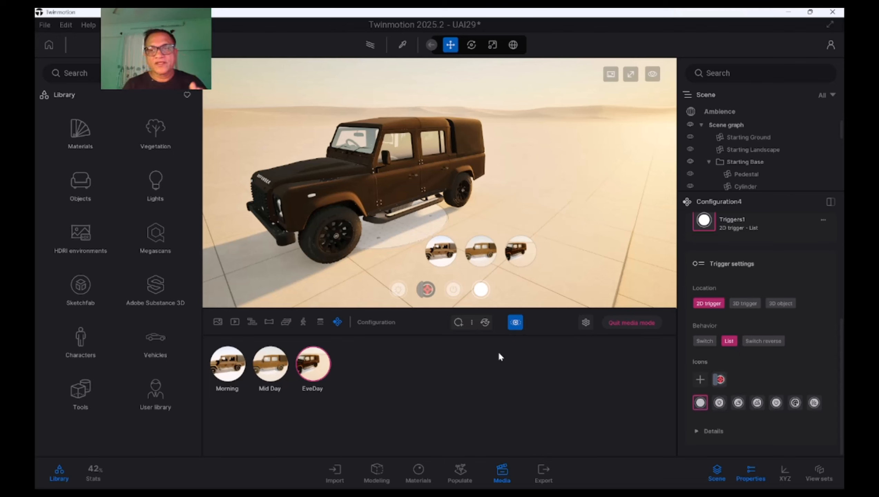
Rename Configuration4 as AmbienceConf and save the project
scroll(834, 411, up, 2)
scroll(835, 411, down, 2)
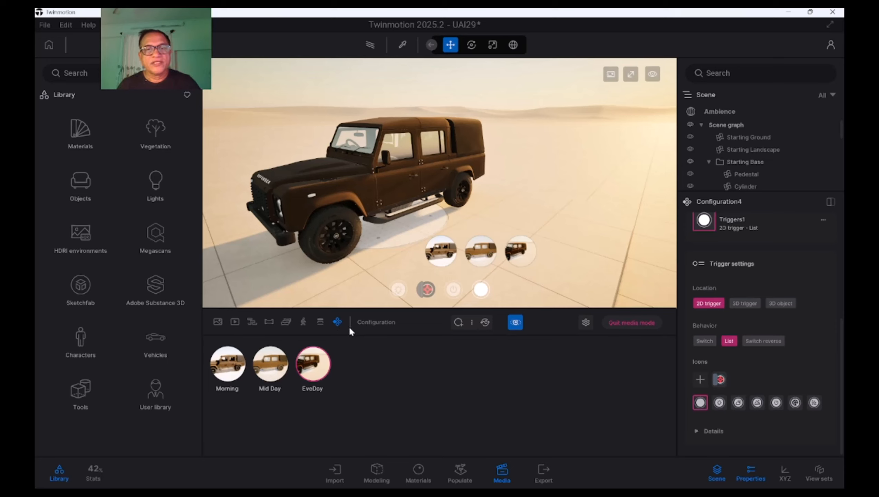
click(337, 322)
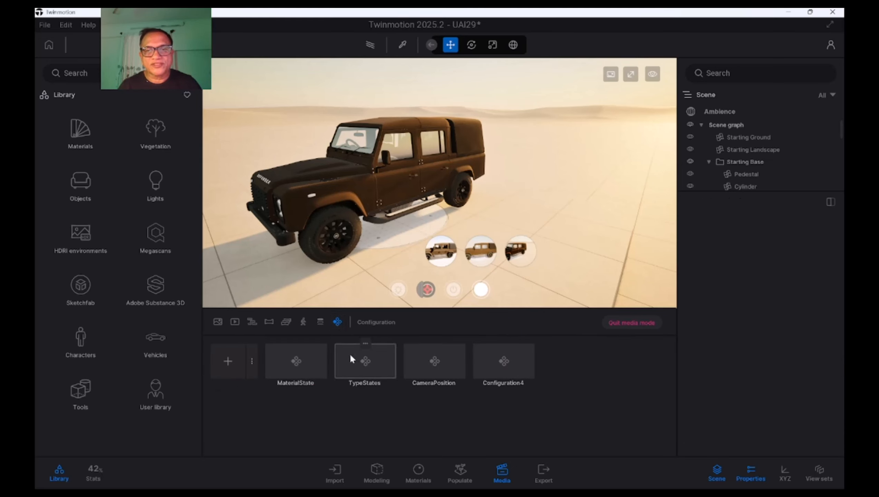
click(504, 343)
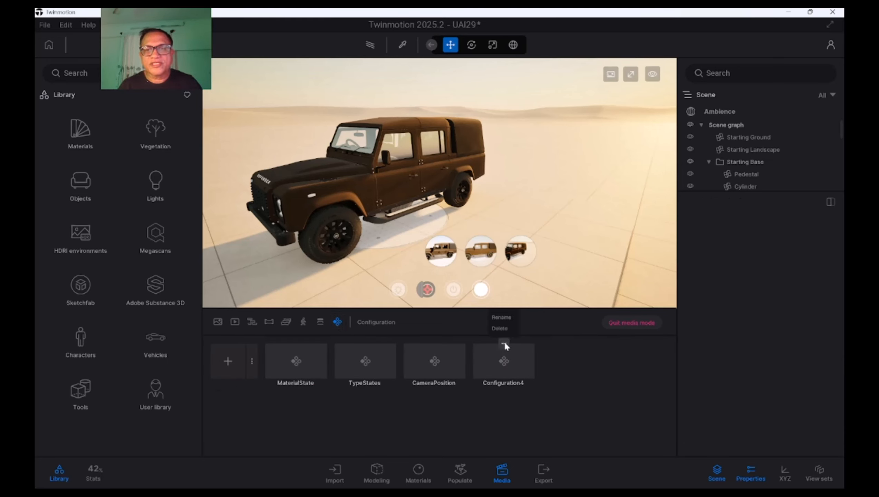
click(504, 318)
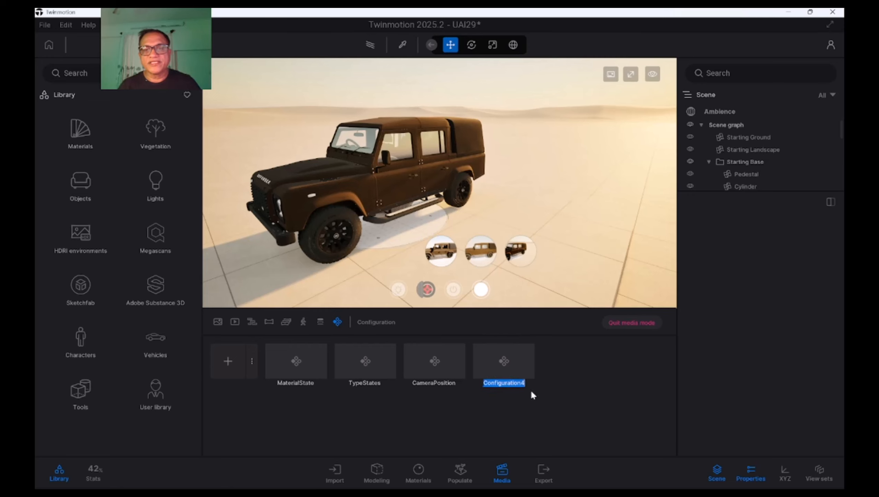
text(Ambien)
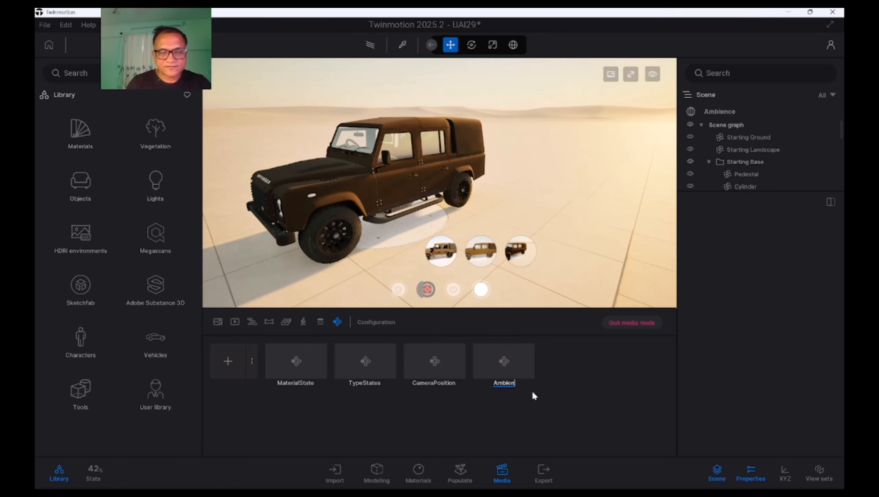
text(ceConf)
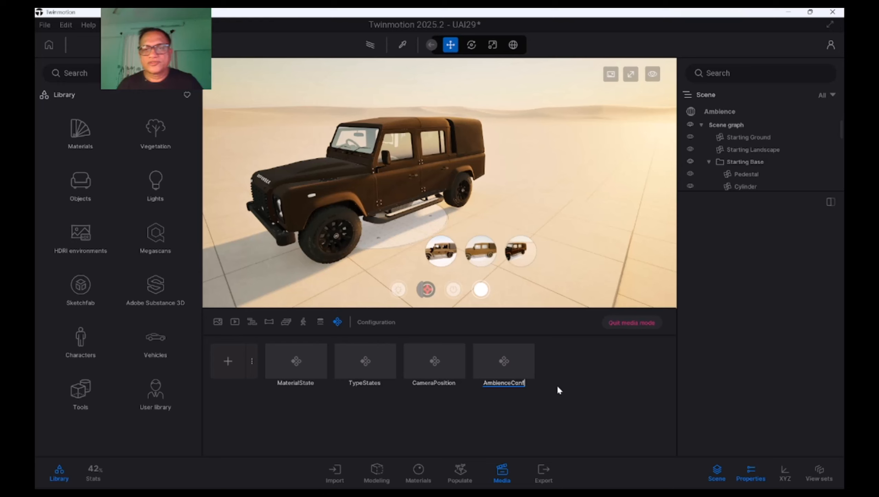
key(Return)
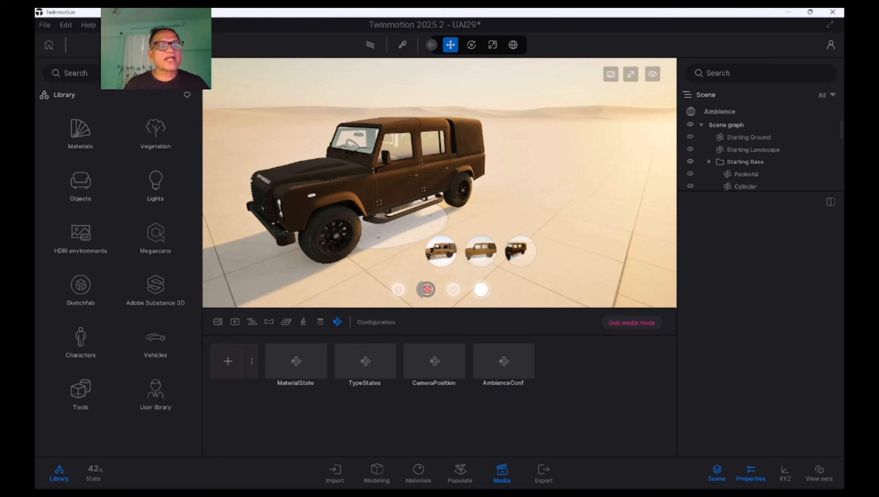
click(44, 27)
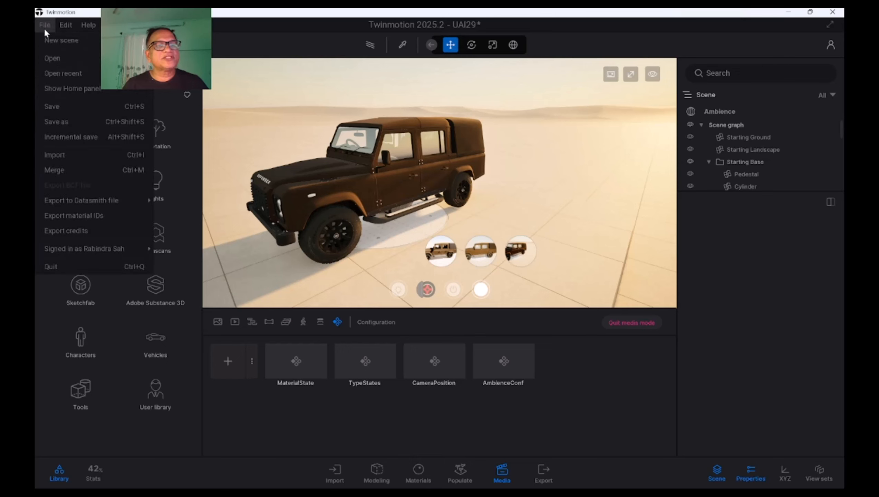
click(53, 107)
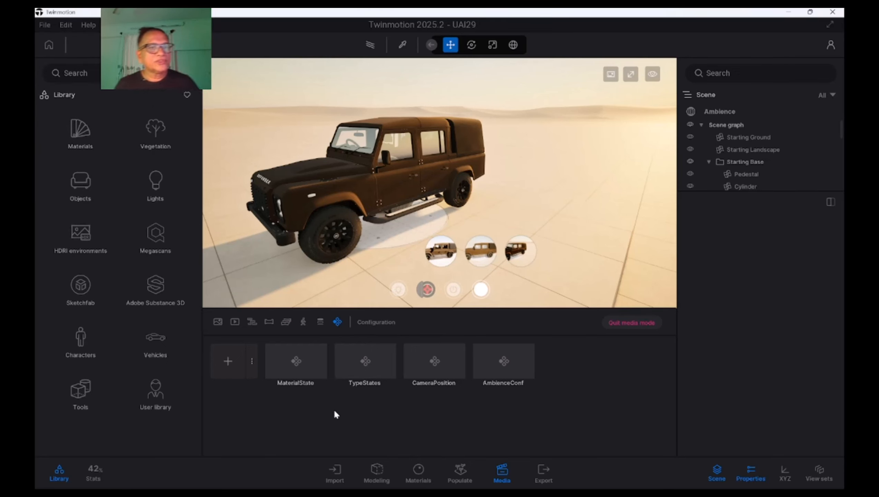
Create a fifth configuration with Transform as its only enabled configuration type
click(250, 362)
click(217, 420)
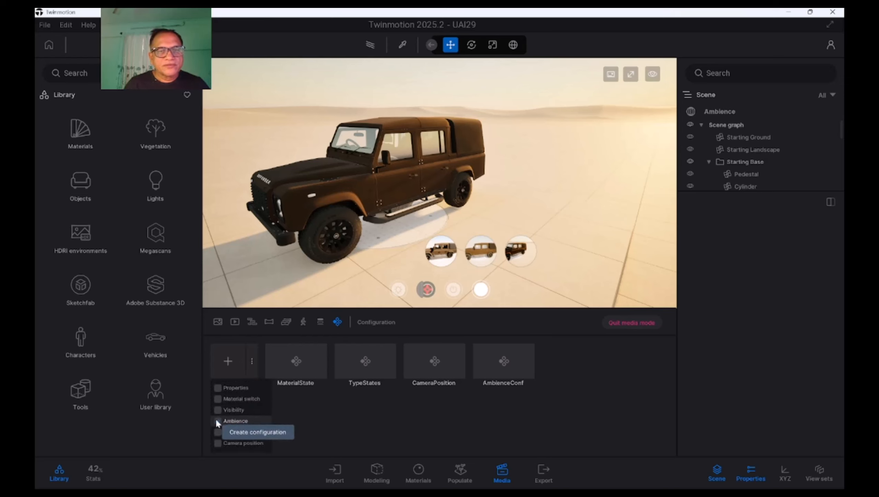
click(218, 433)
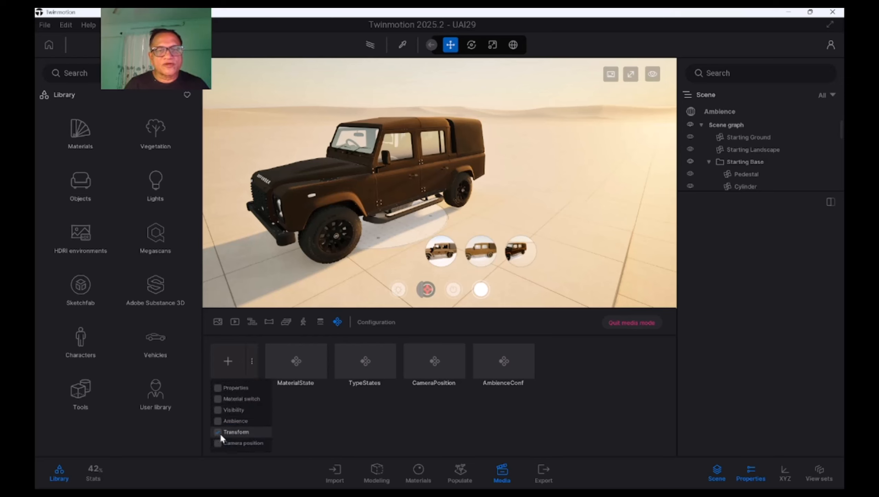
click(335, 438)
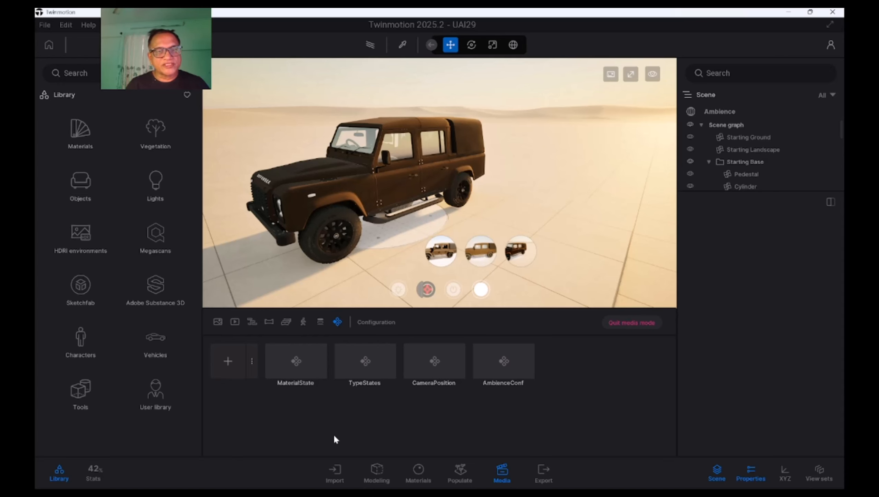
click(227, 362)
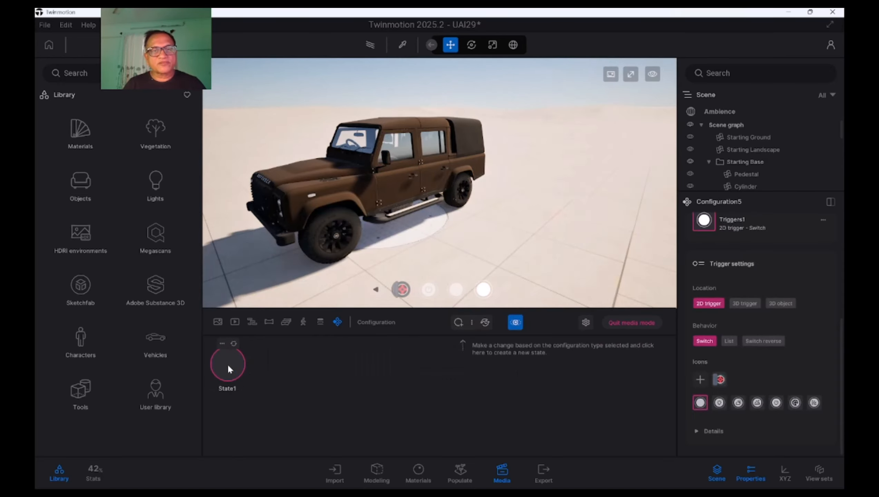
Frame the Defender closer in a raised three-quarter view and rename the new configuration's State1 as FirstPostion
shift+middle_drag(440, 183, 359, 213)
shift+middle_drag(470, 231, 521, 235)
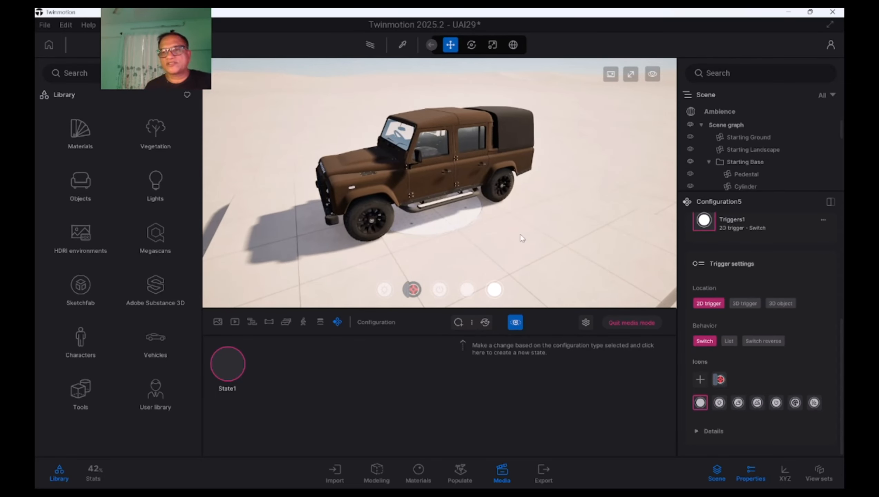
scroll(707, 272, up, 1)
scroll(839, 325, up, 7)
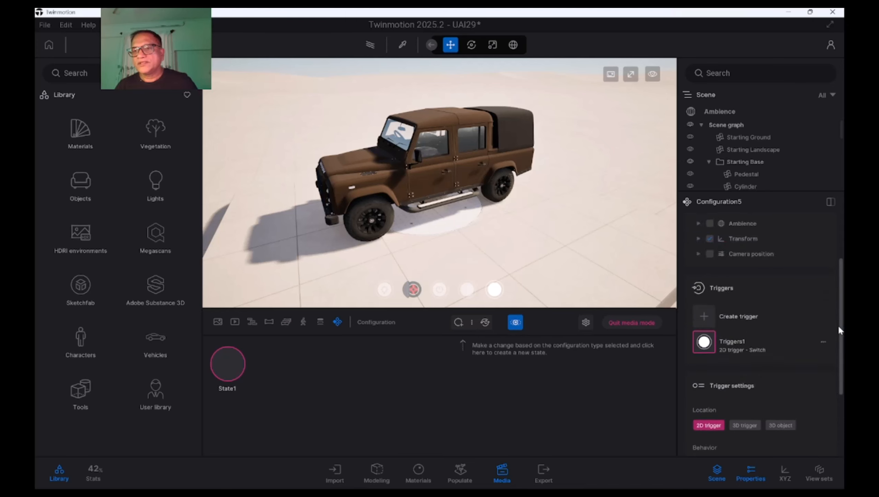
scroll(838, 325, down, 8)
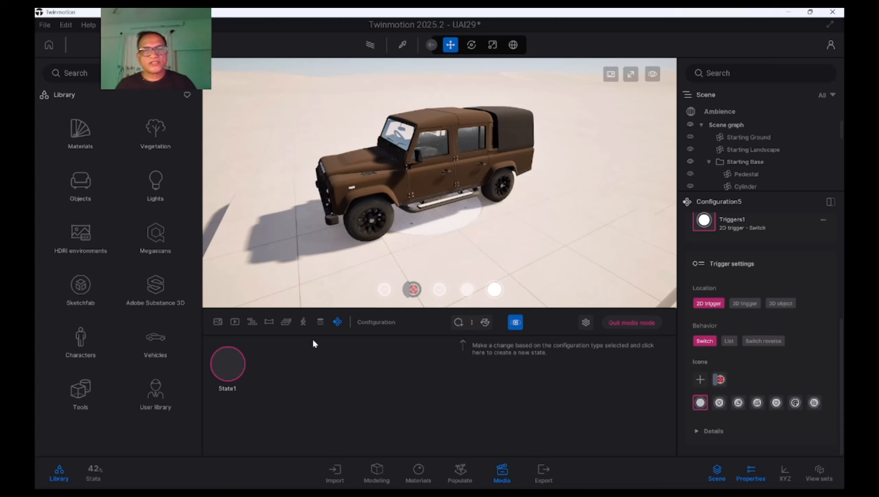
scroll(382, 245, up, 3)
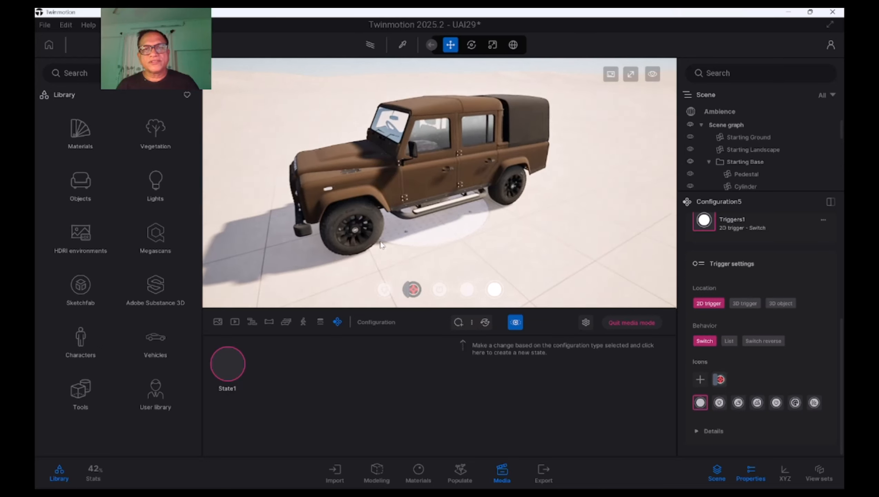
click(222, 343)
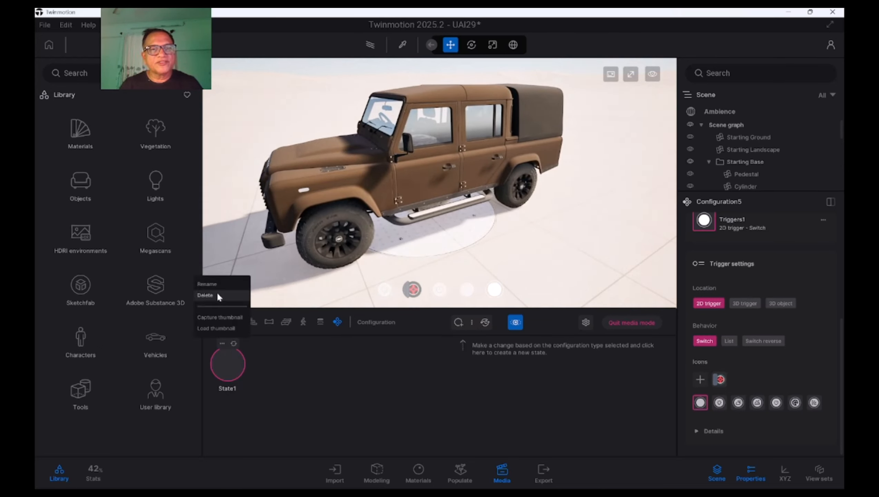
click(215, 285)
text(First)
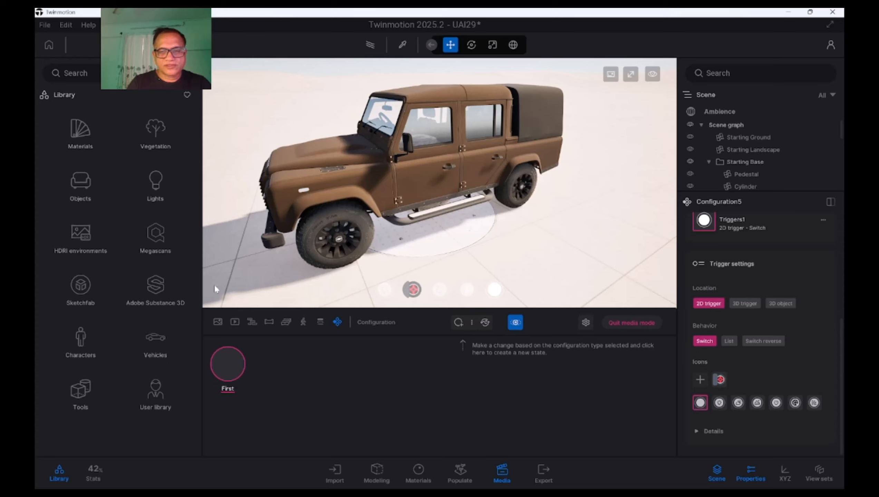
text(Postion)
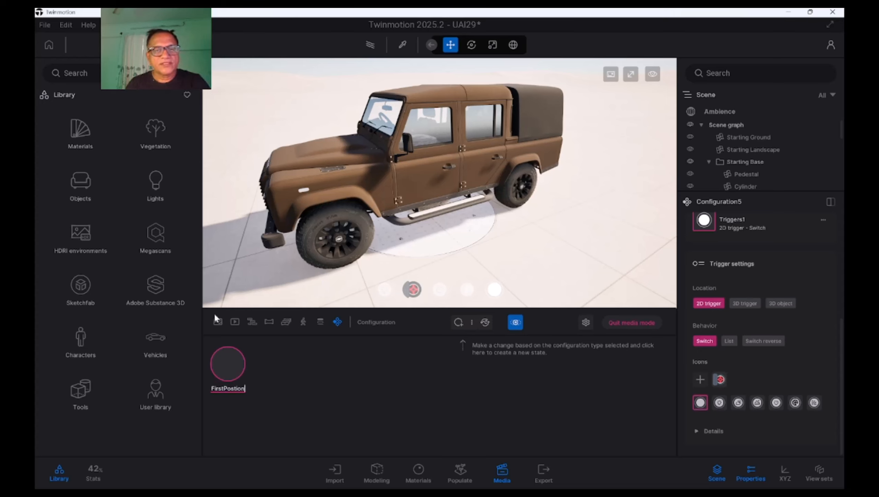
click(295, 400)
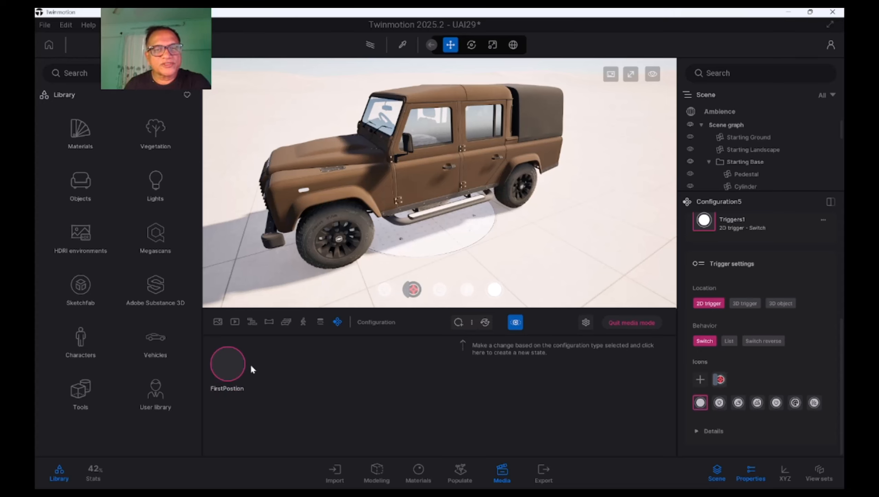
Capture a thumbnail for the FirstPostion state and set the transform configuration's 2D trigger behavior to List
click(222, 344)
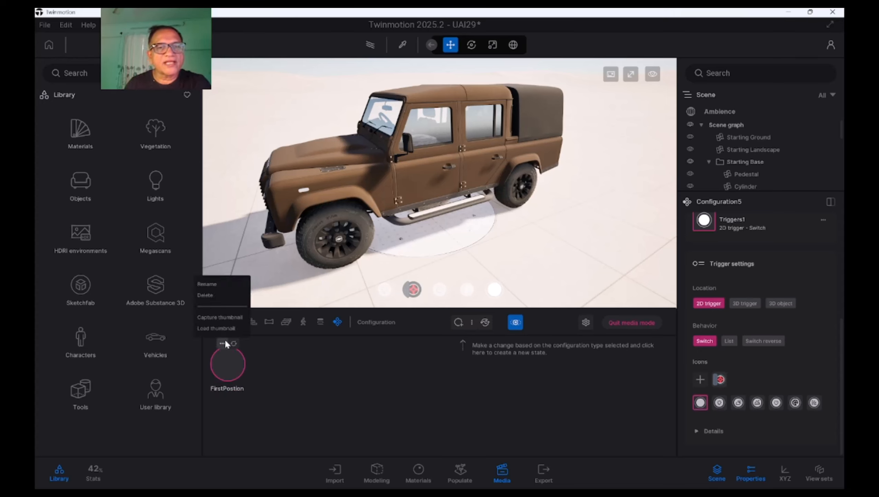
click(220, 318)
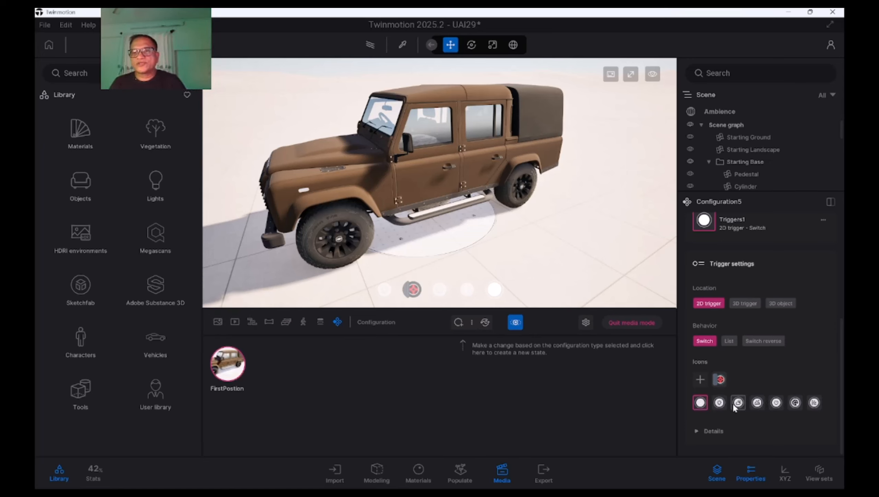
click(729, 341)
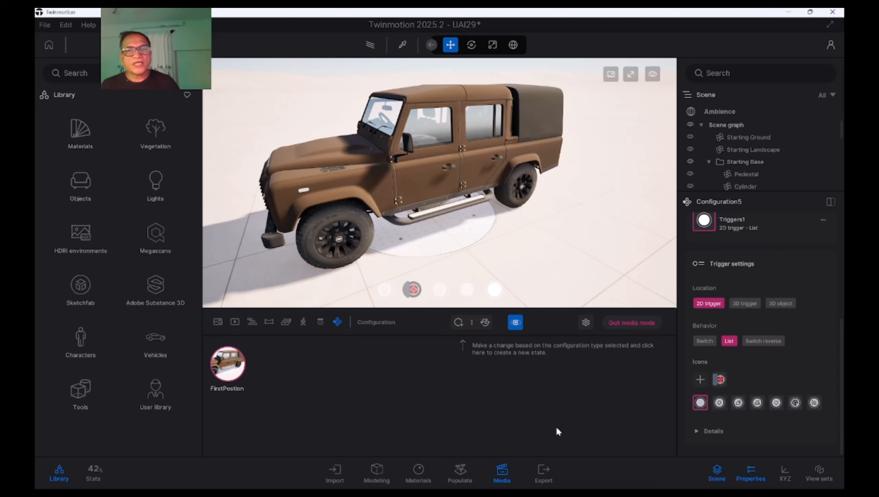
Collapse the FINAL_MODEL.fbx folder in an enlarged scene graph and select it so the whole Defender is picked
click(446, 180)
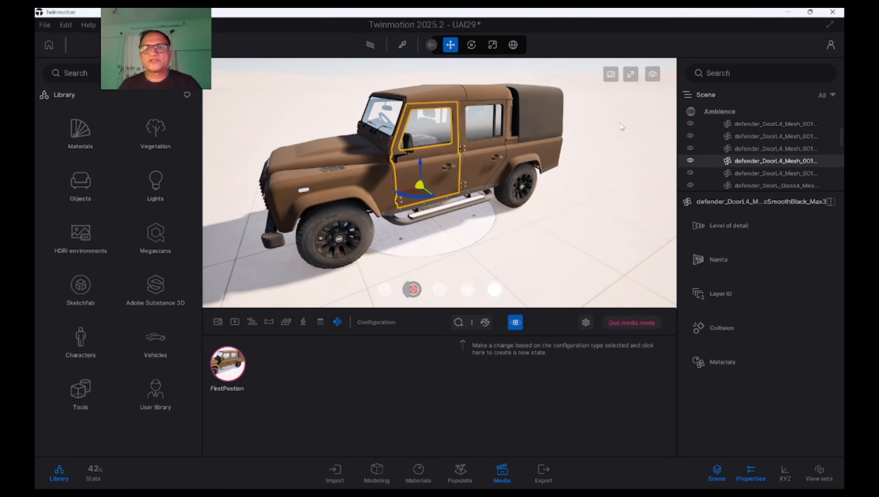
click(509, 68)
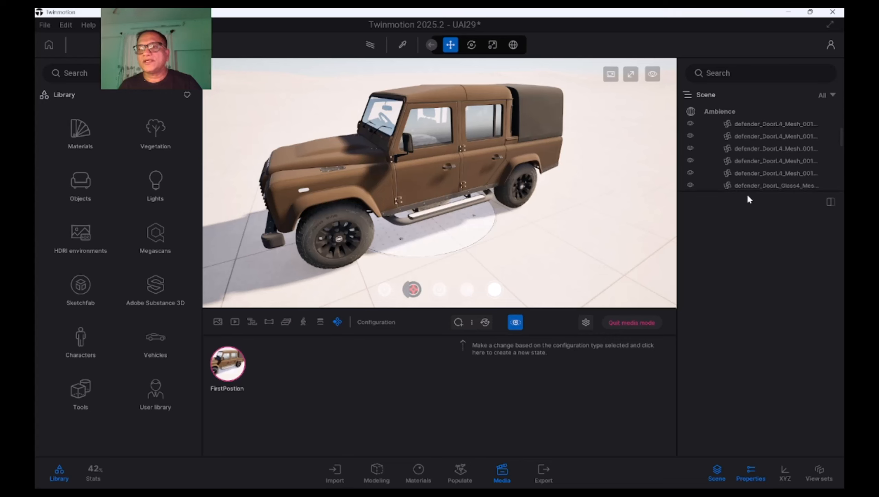
drag(703, 191, 716, 411)
scroll(840, 171, up, 10)
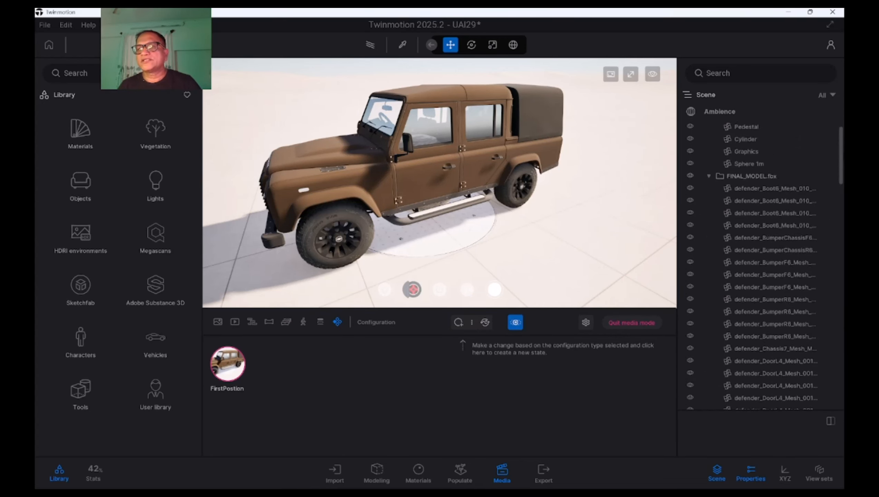
click(709, 224)
click(753, 223)
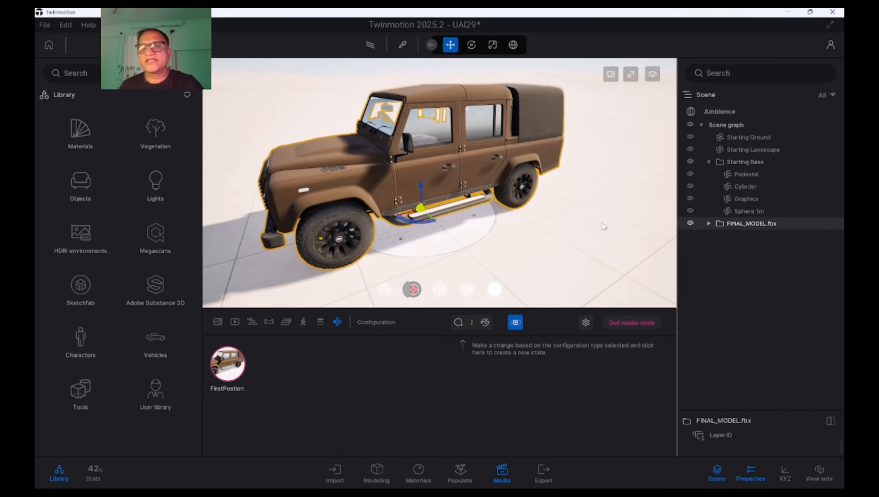
Move the whole Defender forward along its length, clear of the stone sphere, and store the new position as a second state
shift+middle_drag(460, 227, 410, 213)
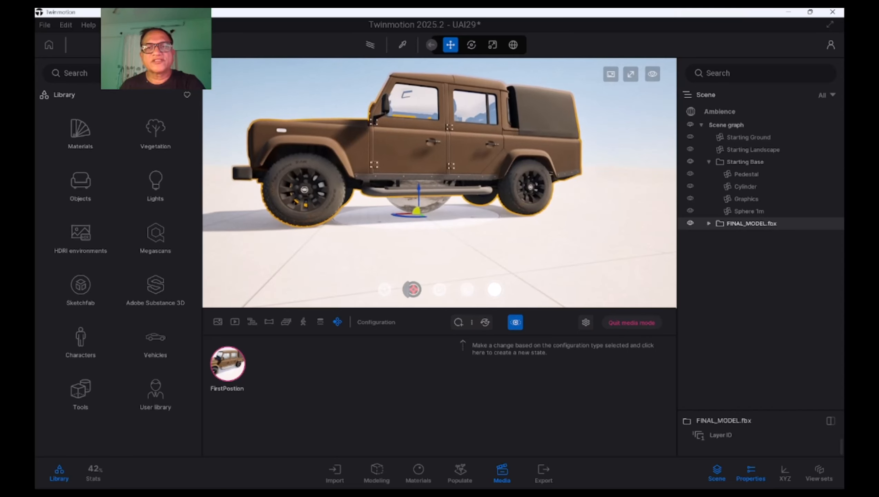
drag(408, 216, 173, 227)
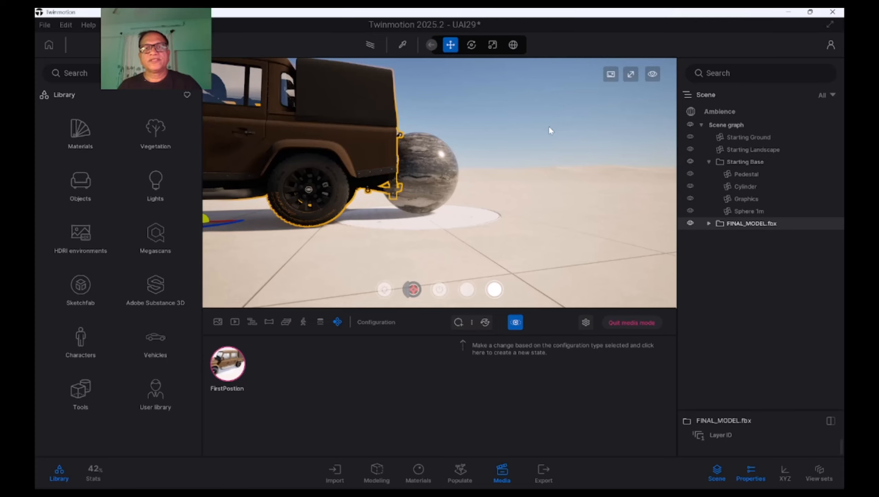
mouse_move(549, 127)
middle_down()
mouse_move(571, 133)
mouse_move(537, 140)
middle_up()
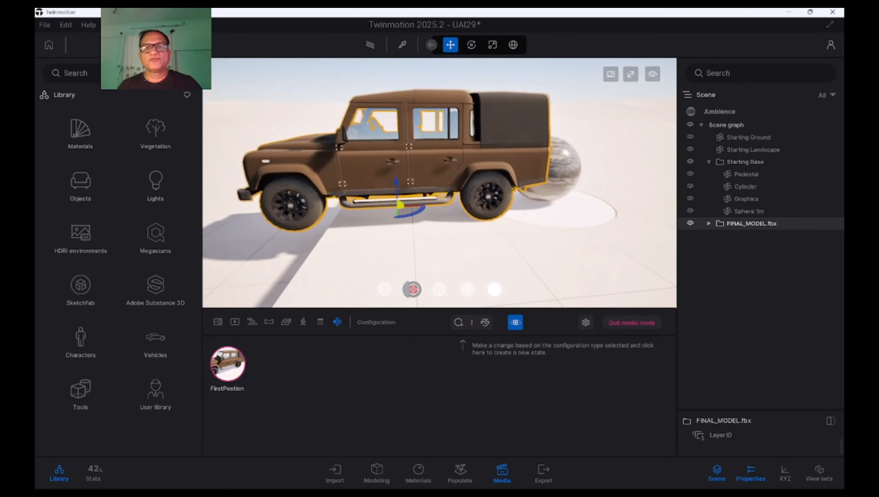
click(458, 323)
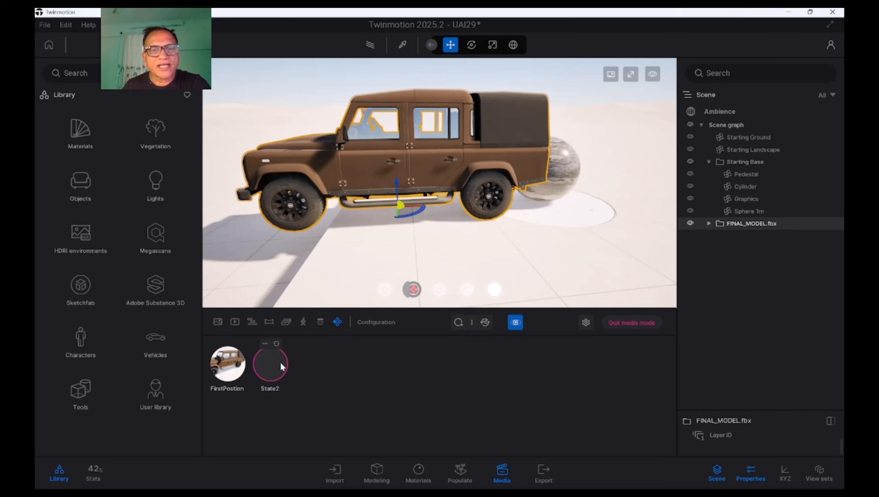
Capture a thumbnail for the transform configuration's State2 and rename that state as distancePosition
click(265, 343)
click(264, 318)
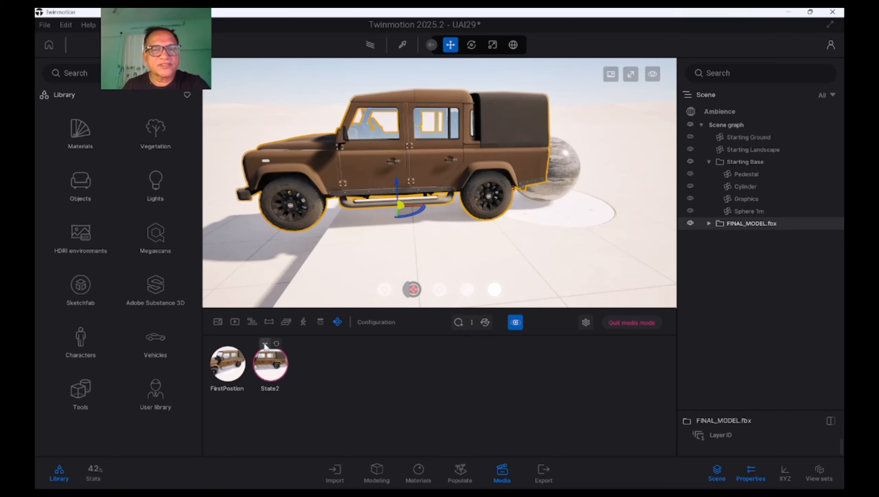
click(264, 343)
click(258, 285)
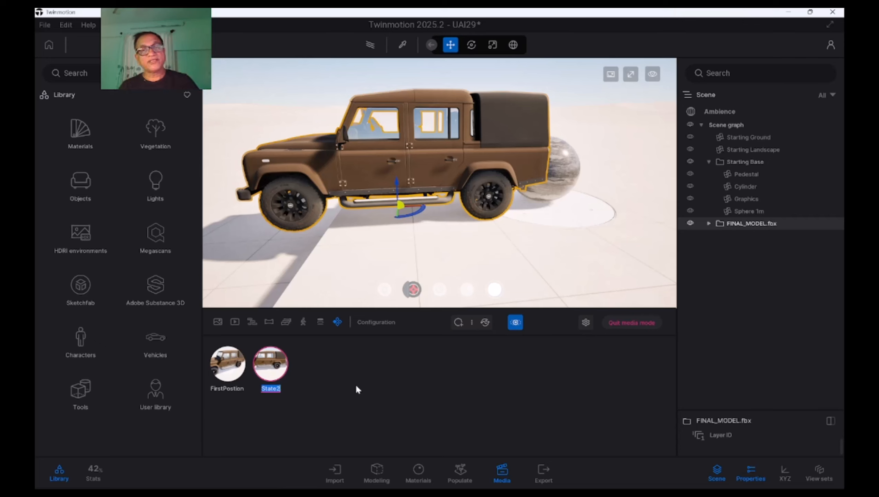
text(distan)
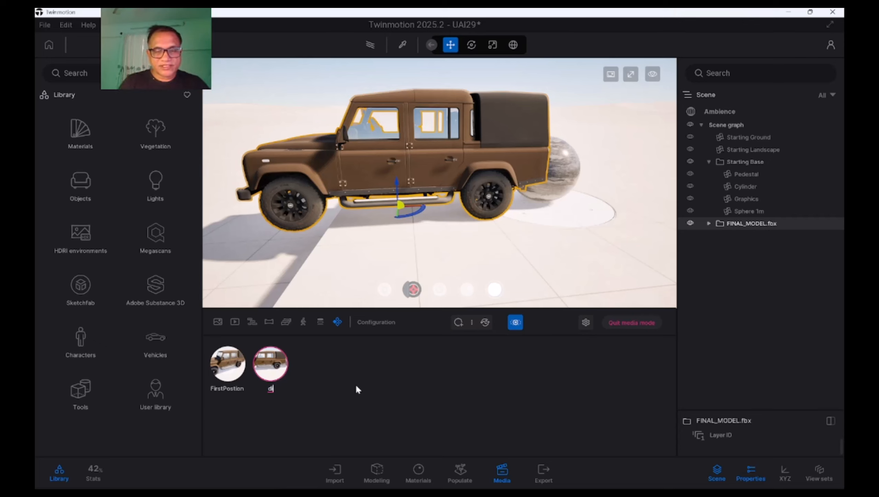
text(ce)
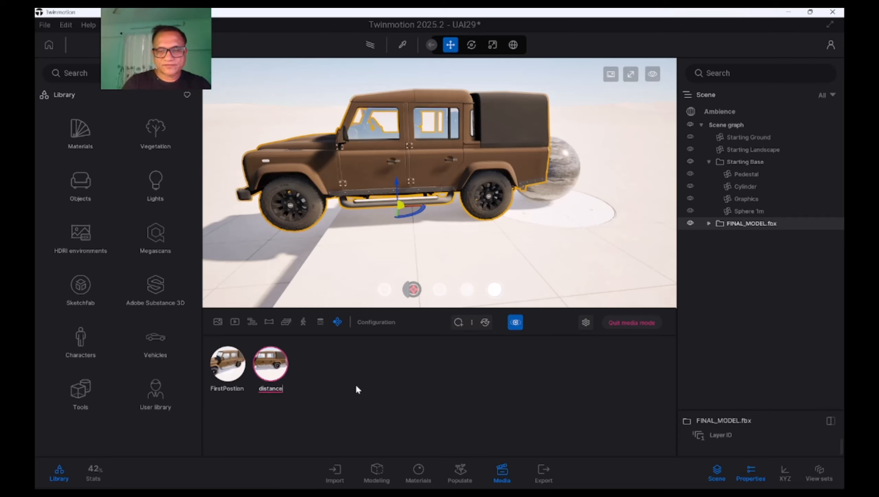
text(Position)
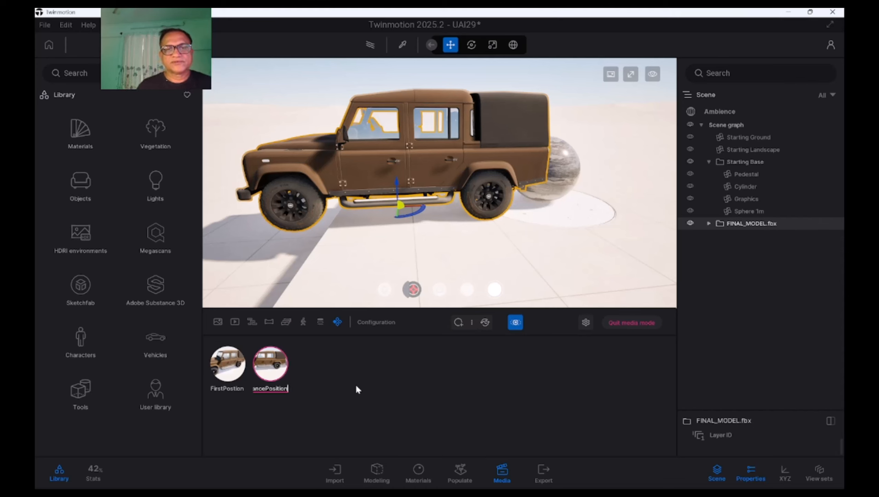
key(Return)
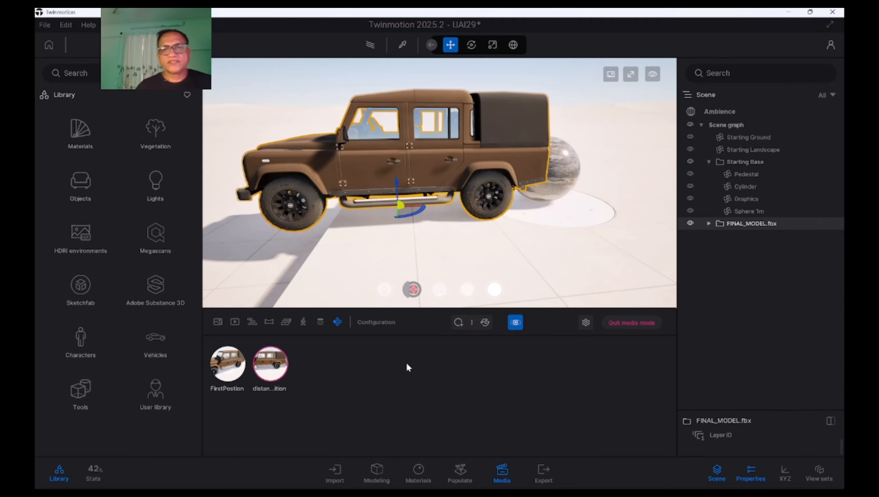
Assign the last preset icon to the transform configuration's 2D trigger and test switching the Defender between FirstPostion and distancePosition
click(492, 294)
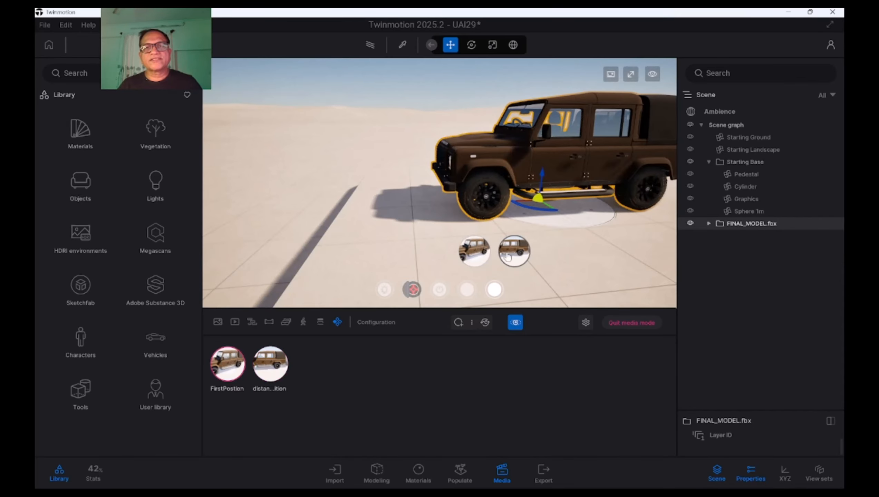
click(476, 257)
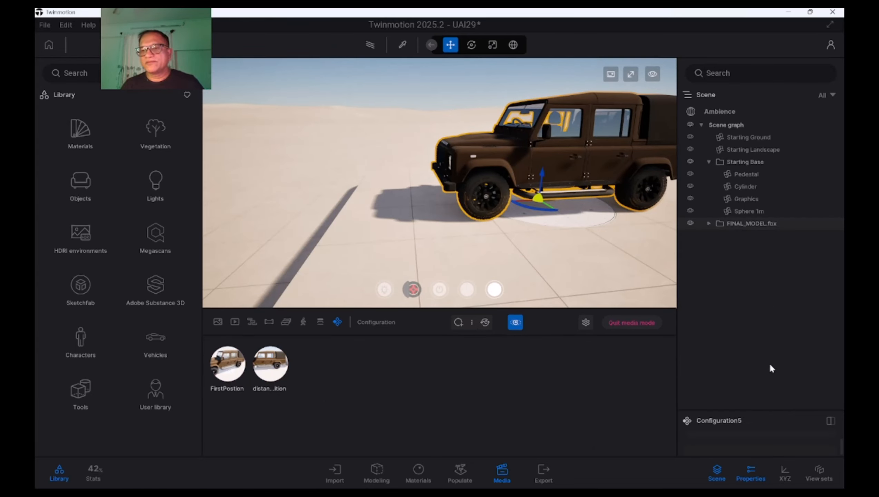
drag(750, 411, 752, 232)
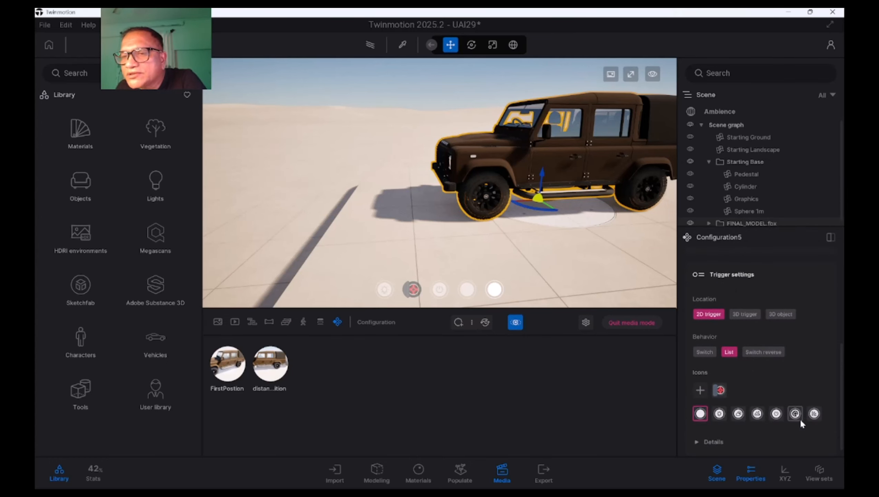
click(814, 414)
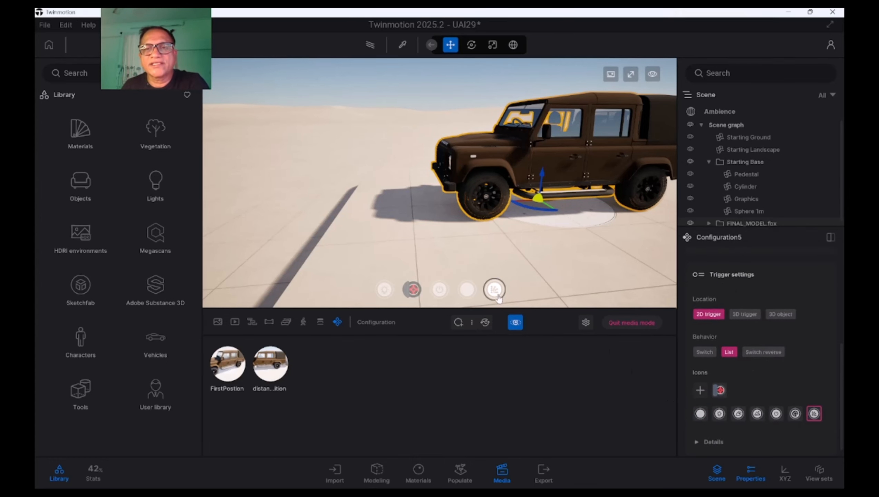
mouse_move(484, 277)
click(514, 251)
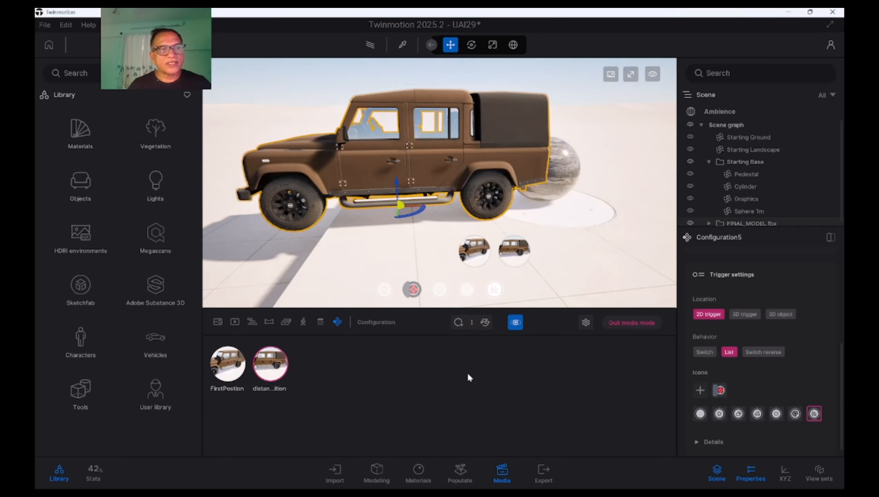
Rename Configuration5 as TransformState and save the scene
click(338, 322)
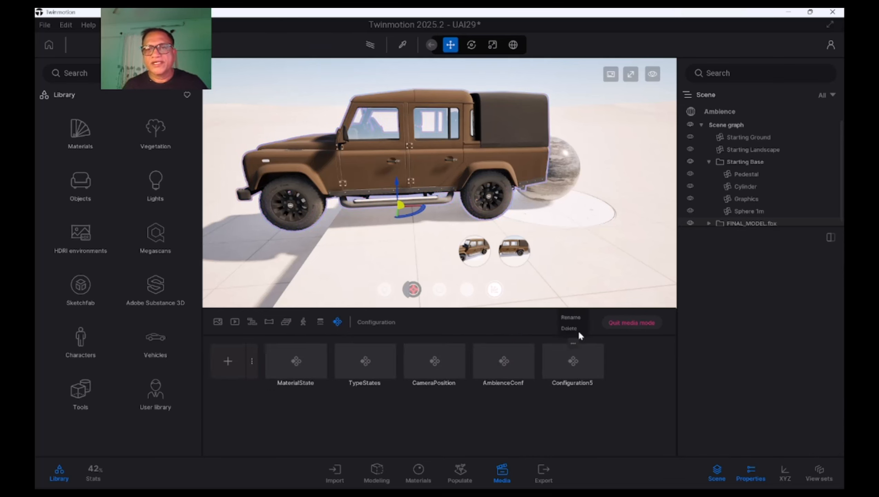
click(571, 317)
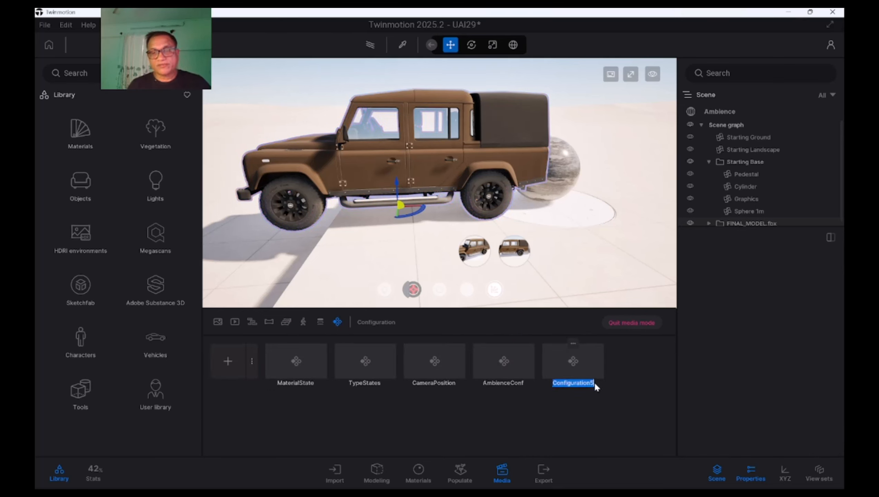
text(T)
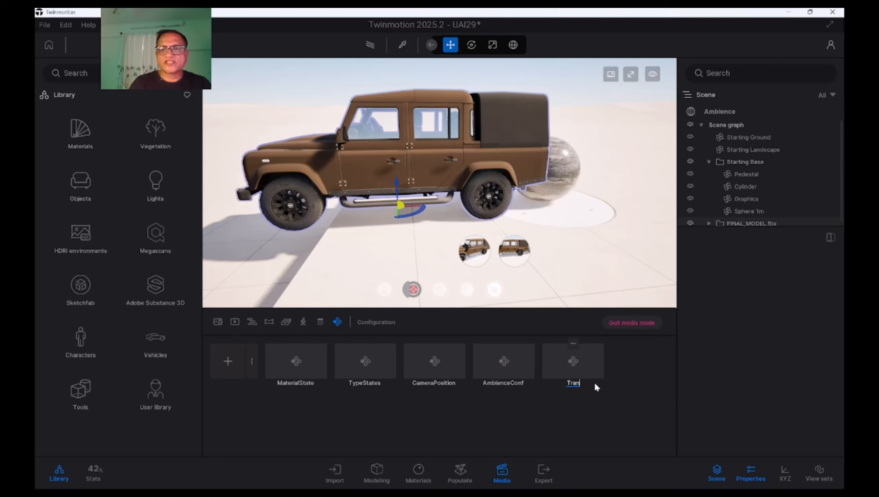
text(ransformS)
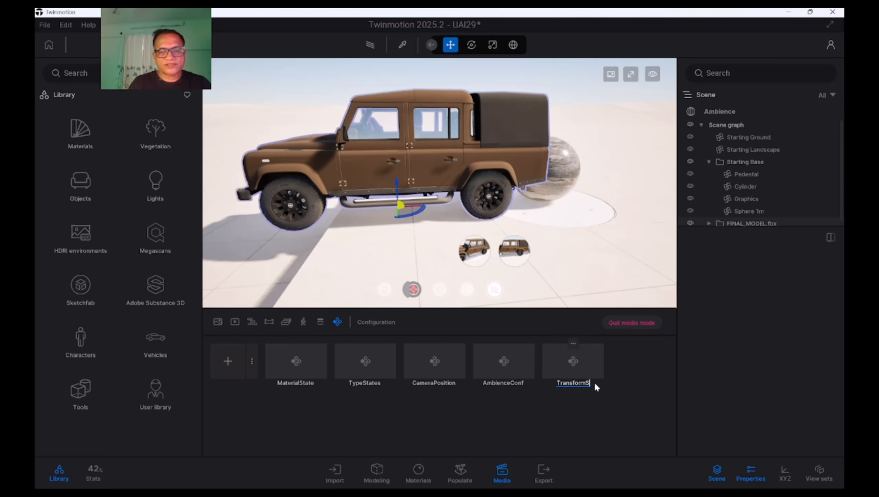
text(tate)
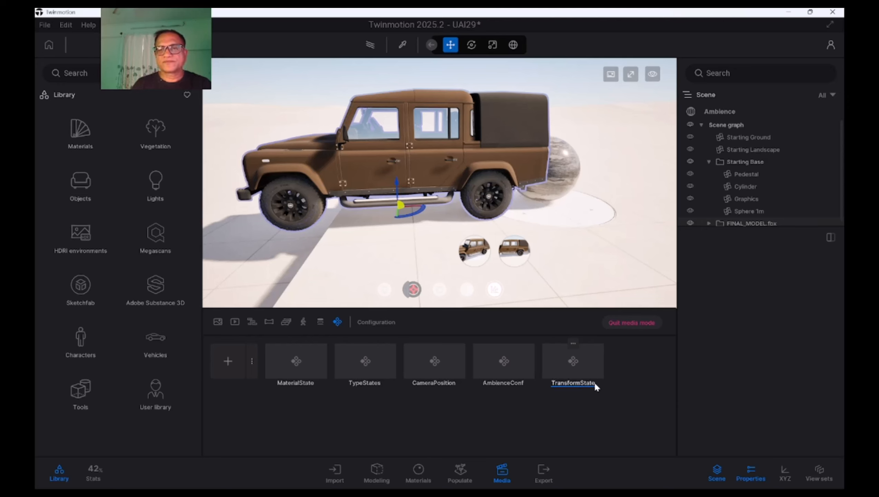
click(618, 411)
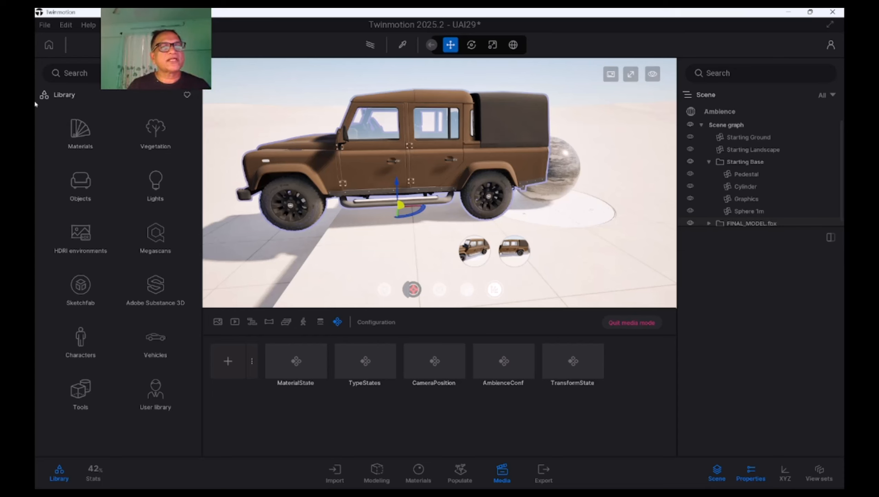
click(48, 26)
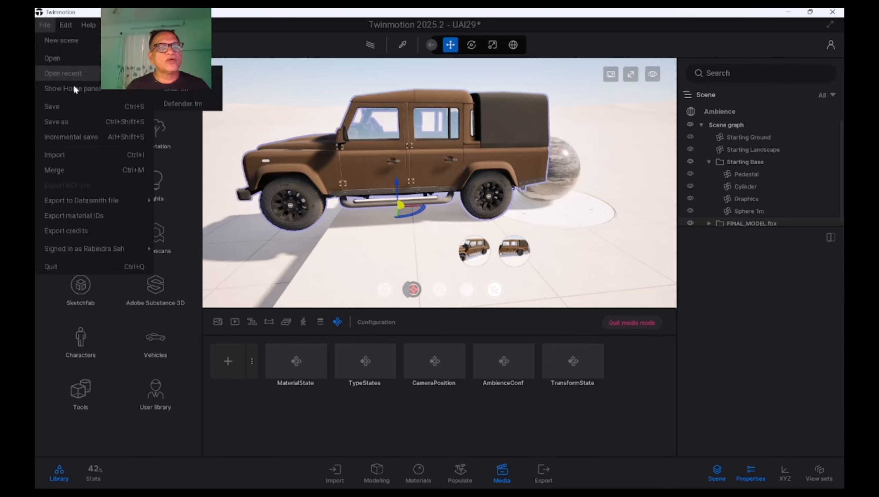
click(70, 107)
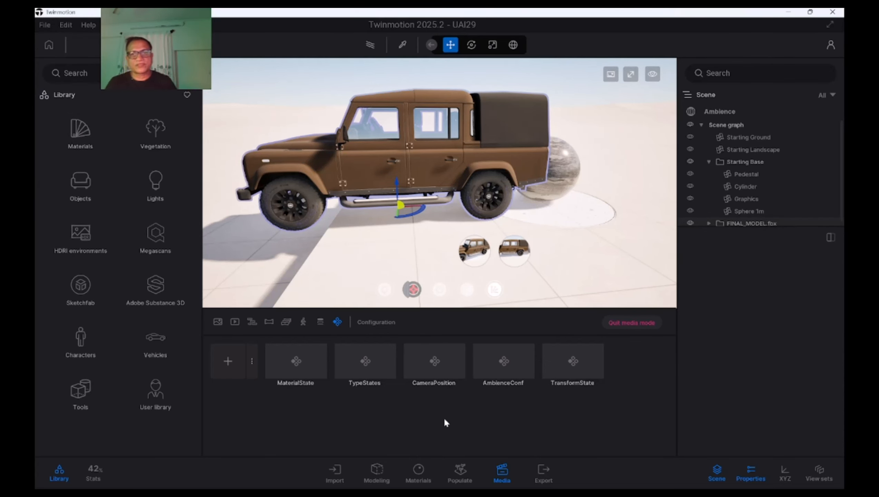
Create a new configuration of the Properties type and review its modified properties and trigger settings
double_click(300, 361)
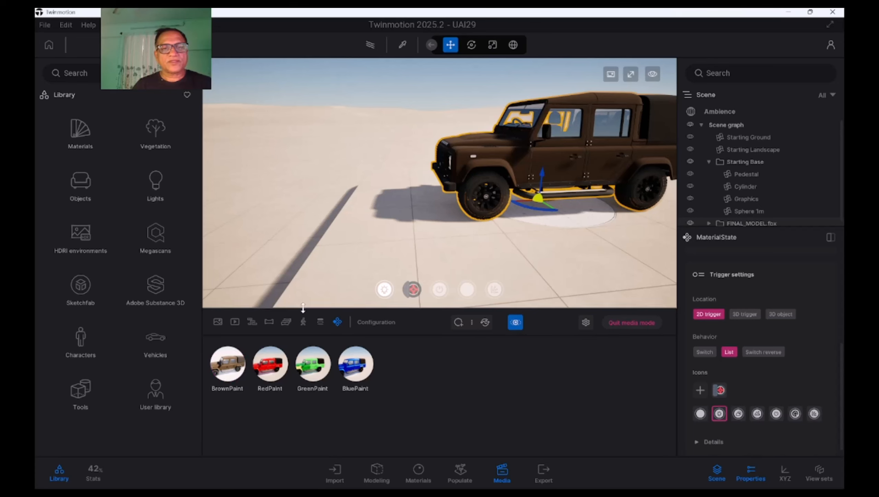
click(338, 322)
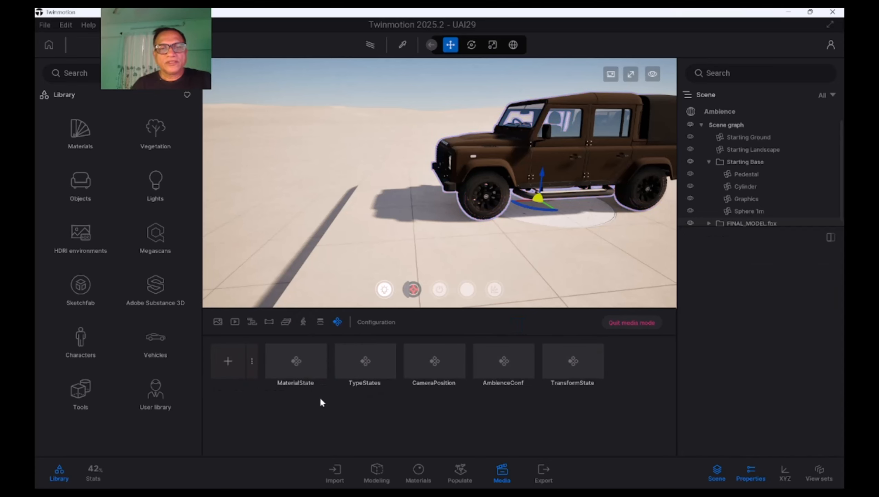
click(251, 363)
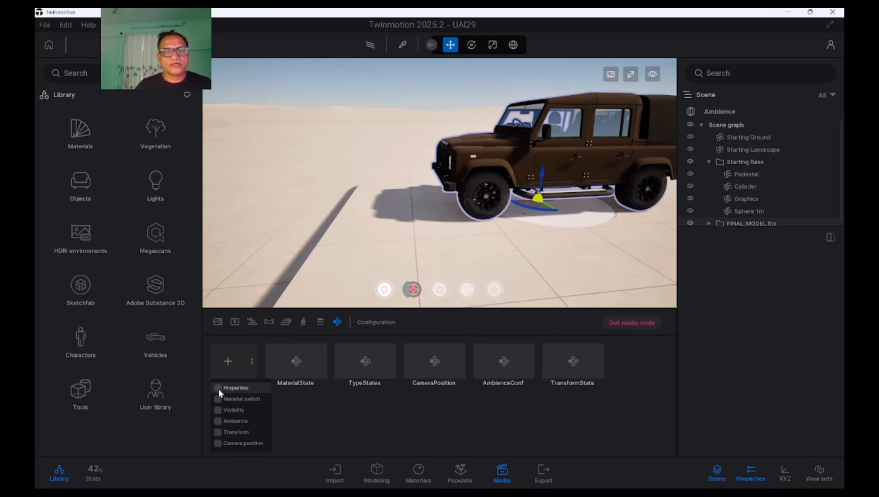
click(351, 418)
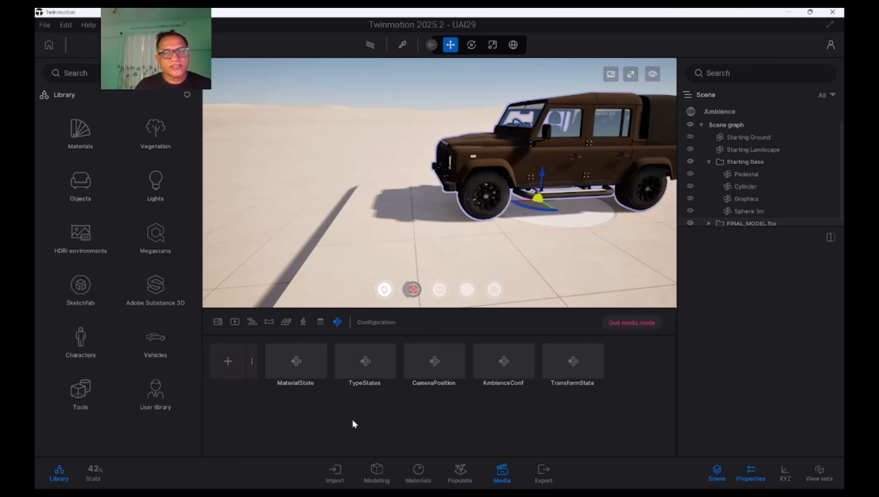
click(238, 365)
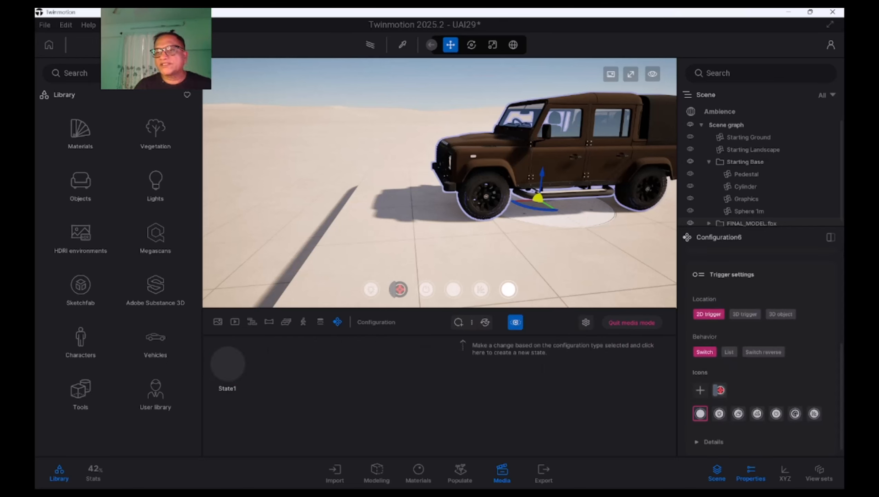
scroll(843, 358, up, 5)
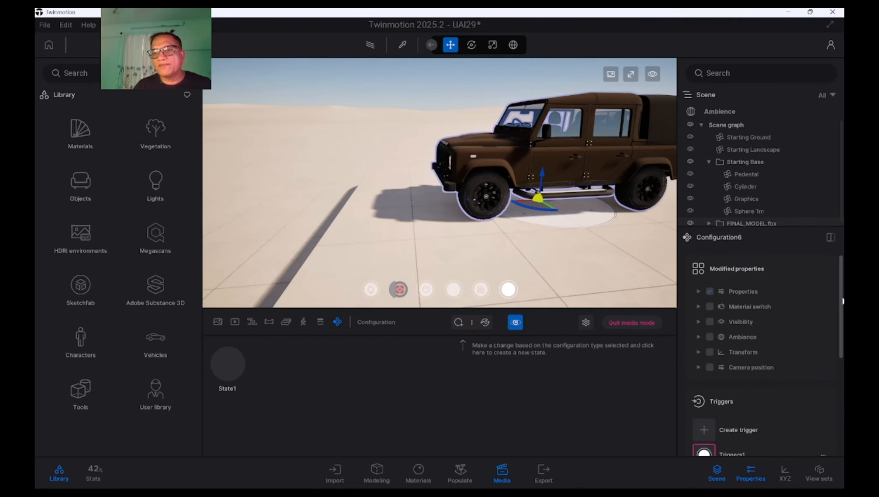
scroll(843, 348, down, 2)
scroll(843, 341, up, 1)
scroll(834, 376, down, 3)
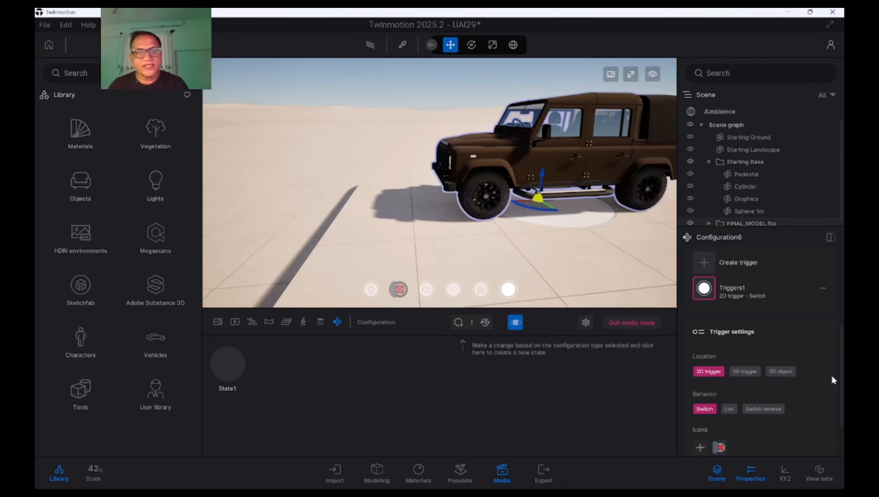
Capture a thumbnail for the new configuration's State1 and rename that state as Propert1
mouse_move(301, 254)
shift+middle_down()
mouse_move(315, 263)
mouse_move(301, 254)
shift+middle_up()
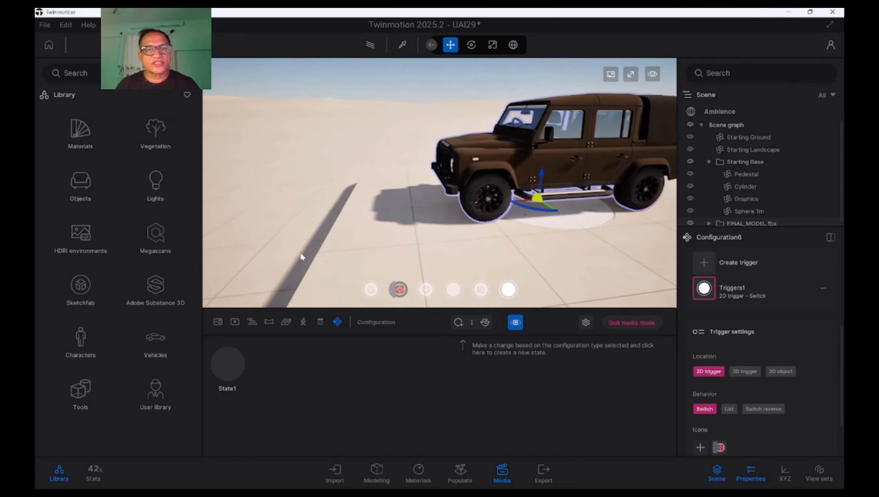
mouse_move(219, 371)
click(224, 344)
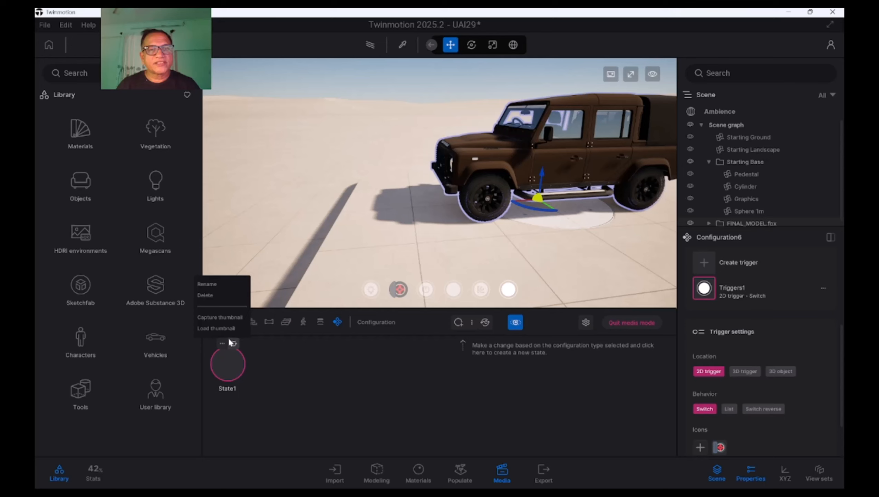
click(219, 319)
mouse_move(228, 363)
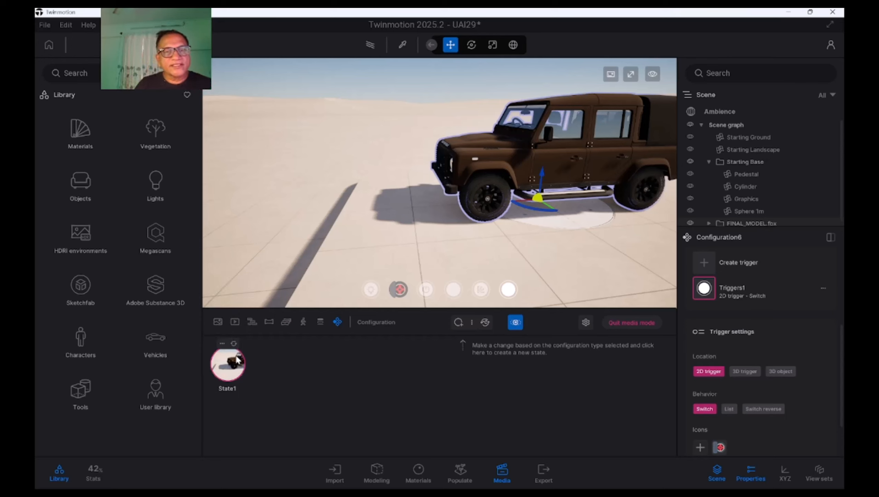
click(222, 347)
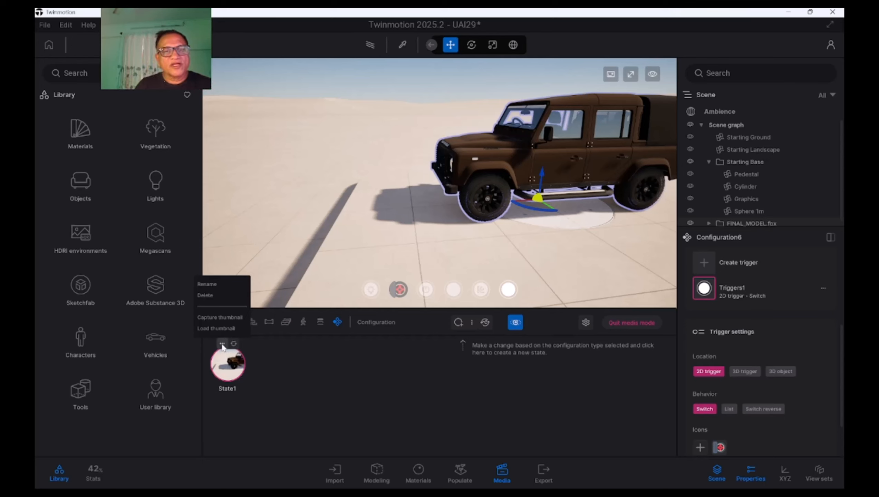
click(216, 286)
text(P)
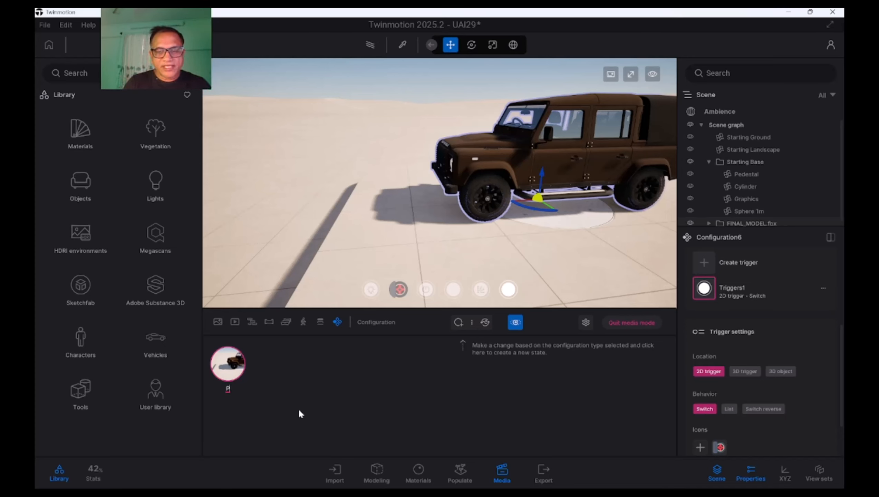
text(ro)
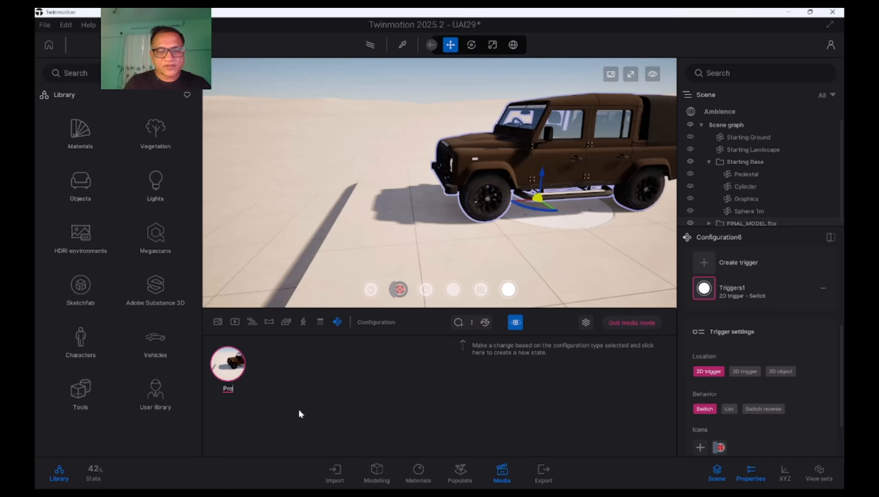
text(pert1)
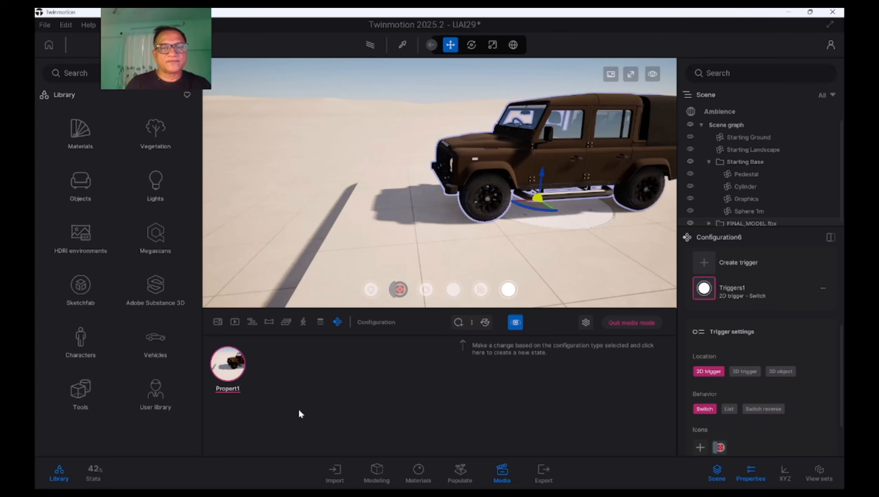
key(Return)
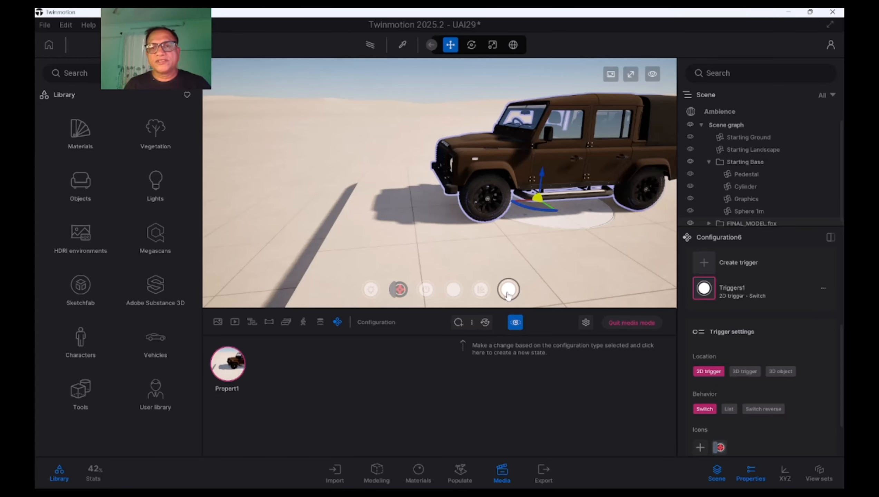
Assign the fourth preset icon to the properties configuration's 2D trigger and return to the configuration list
scroll(767, 414, down, 2)
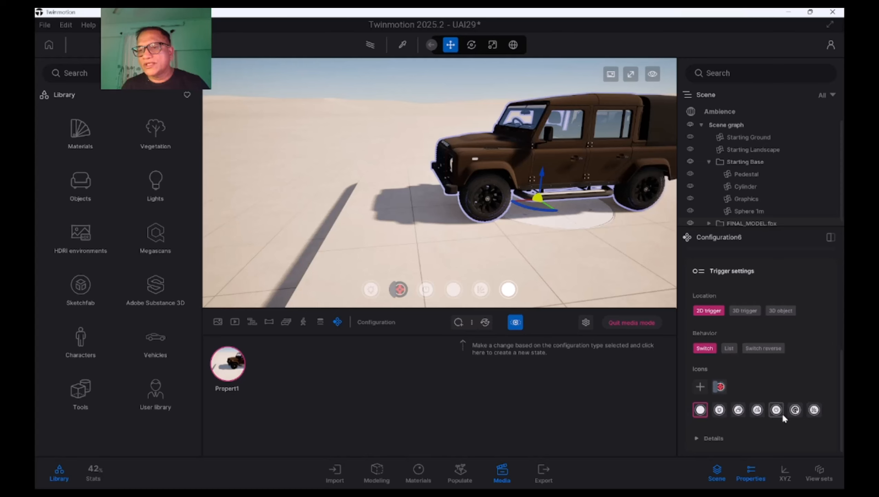
click(759, 412)
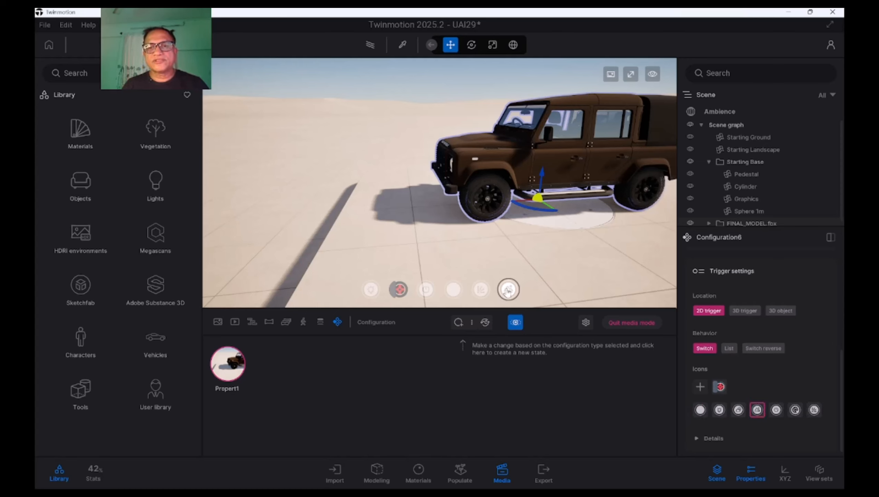
click(338, 324)
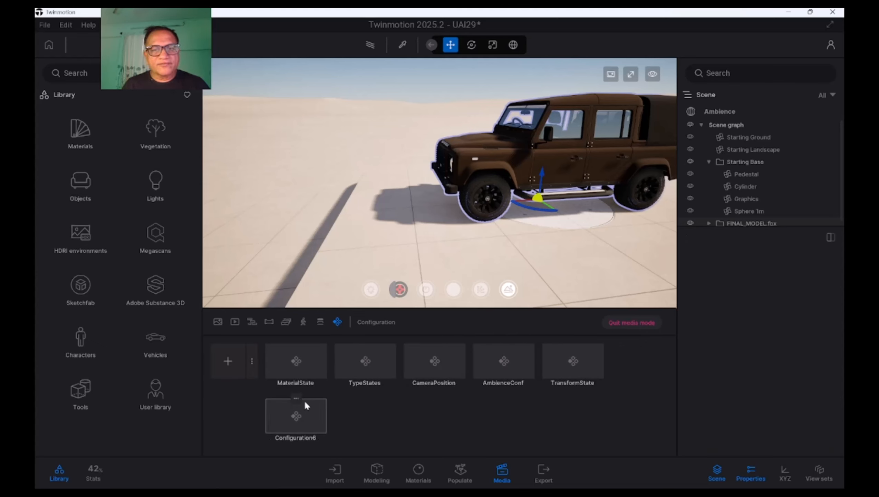
Rename Configuration6 as Property and save the scene
click(295, 398)
click(295, 374)
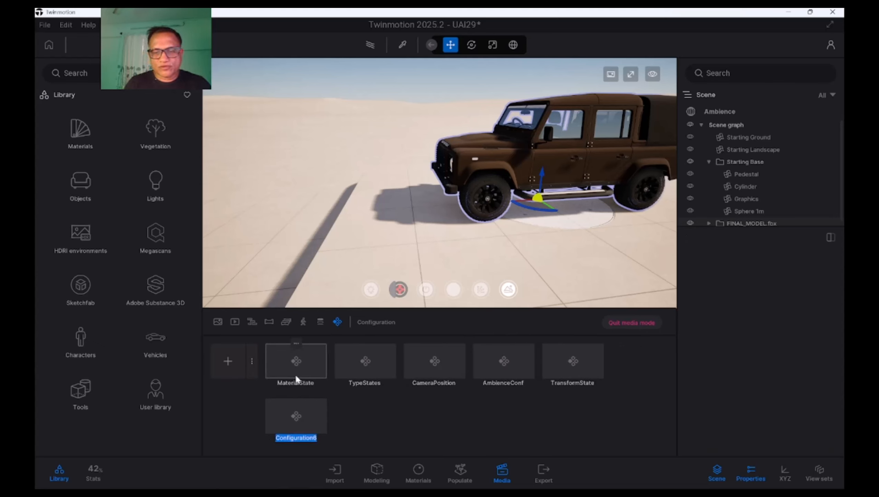
text(Propert)
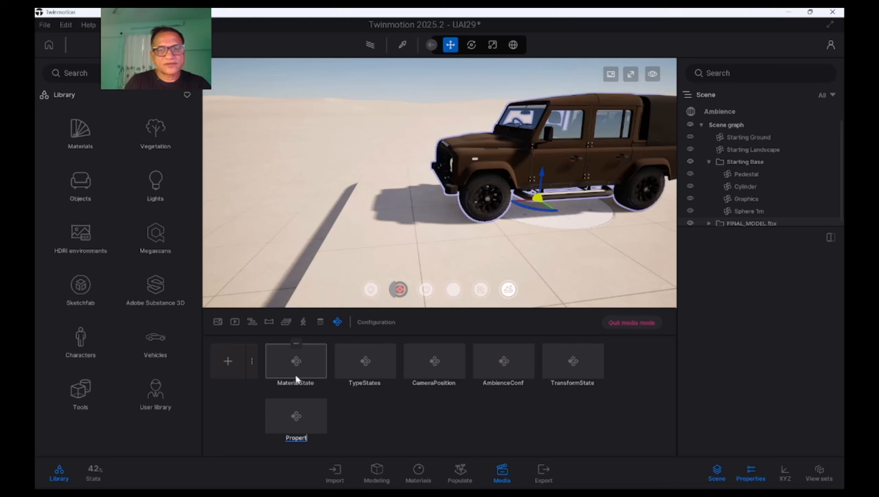
text(y)
click(436, 420)
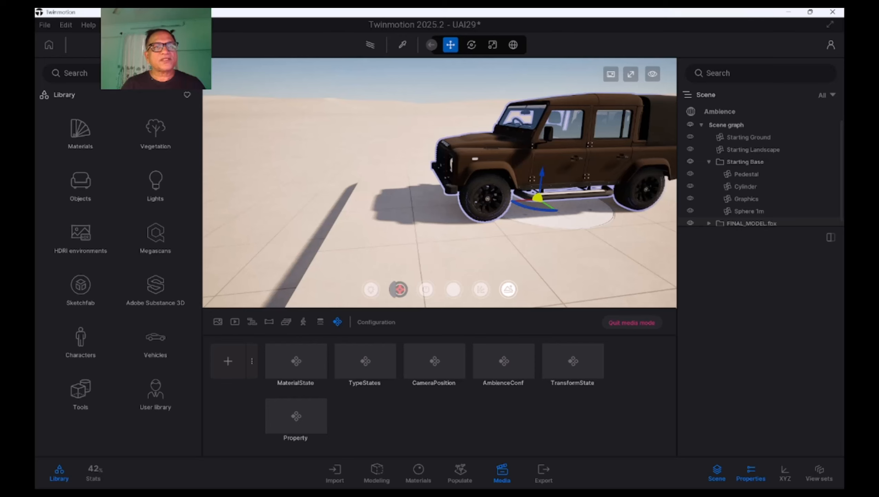
click(44, 25)
click(58, 107)
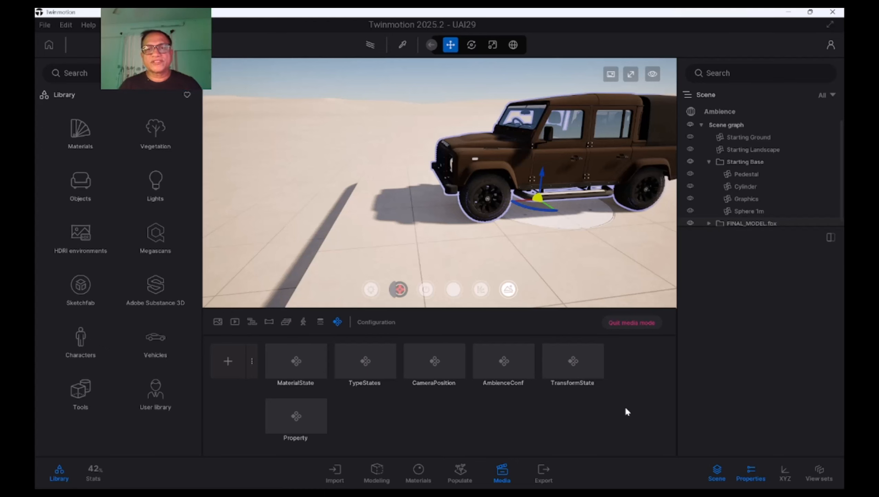
Maximize the viewport and test the paint material trigger by switching the Defender to red, green and blue
click(631, 74)
mouse_move(377, 469)
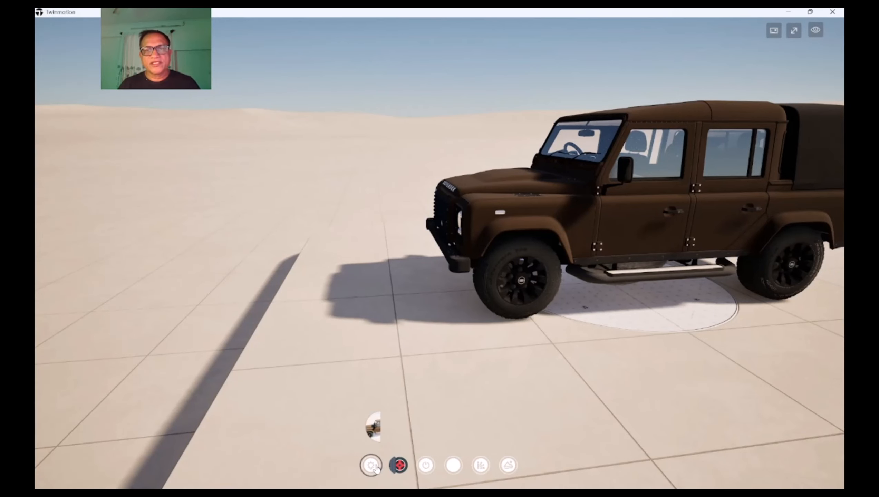
click(361, 432)
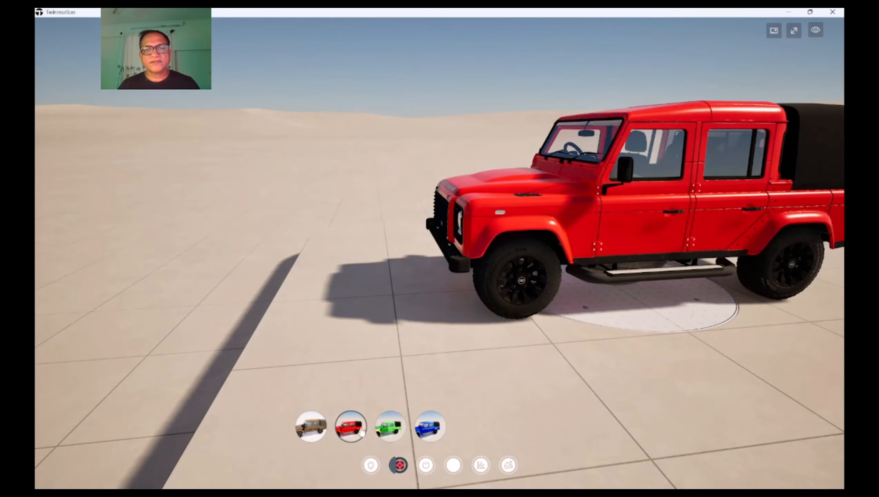
click(392, 431)
click(427, 432)
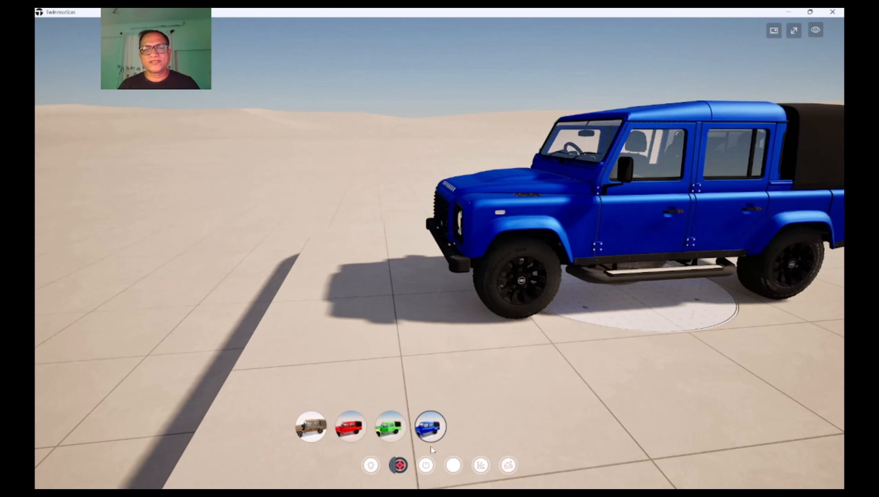
Test the wheel trigger by switching the Defender to the second and third wheel states
mouse_move(398, 466)
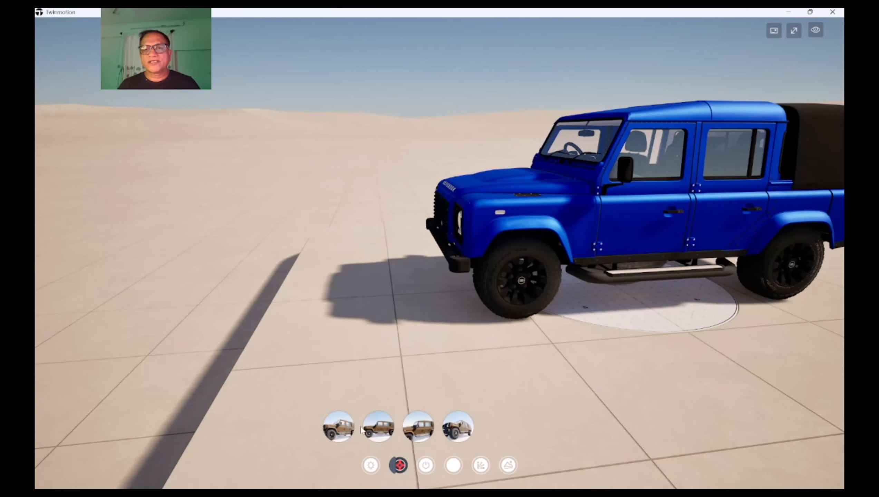
click(382, 433)
click(424, 434)
Test the camera position trigger by cycling through the front, three-quarter, rear and side views of the Defender
mouse_move(427, 466)
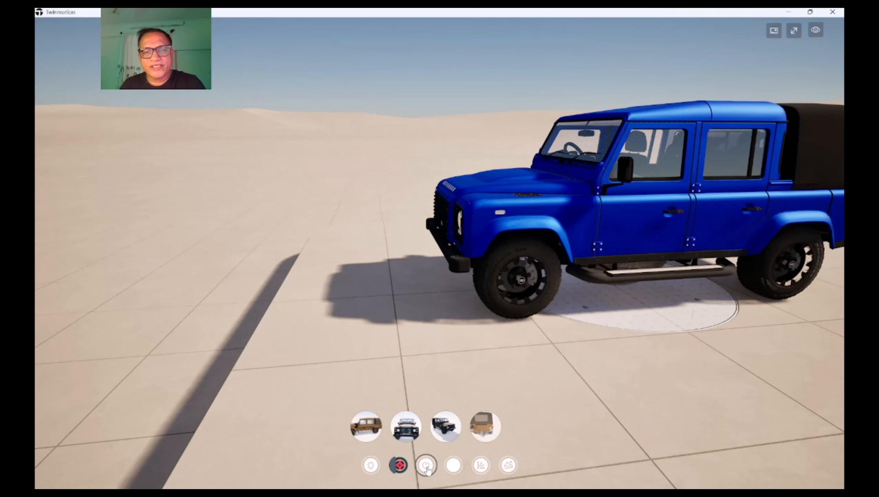
click(401, 435)
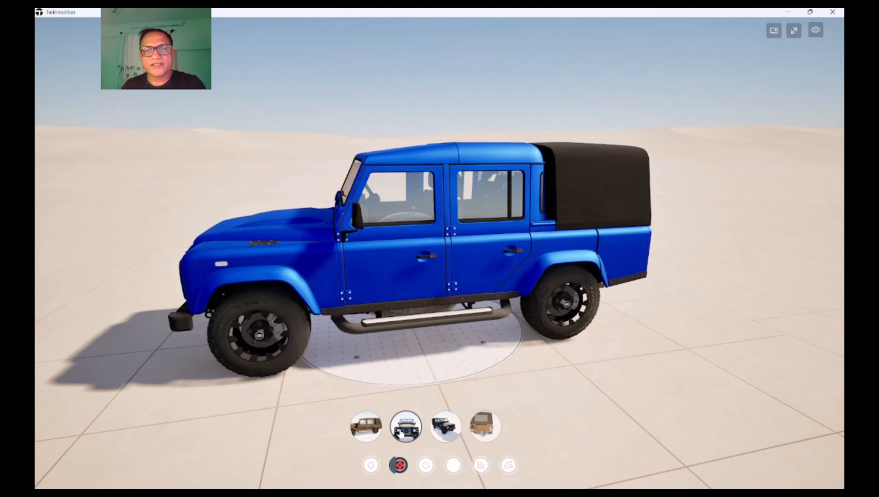
click(401, 435)
click(449, 435)
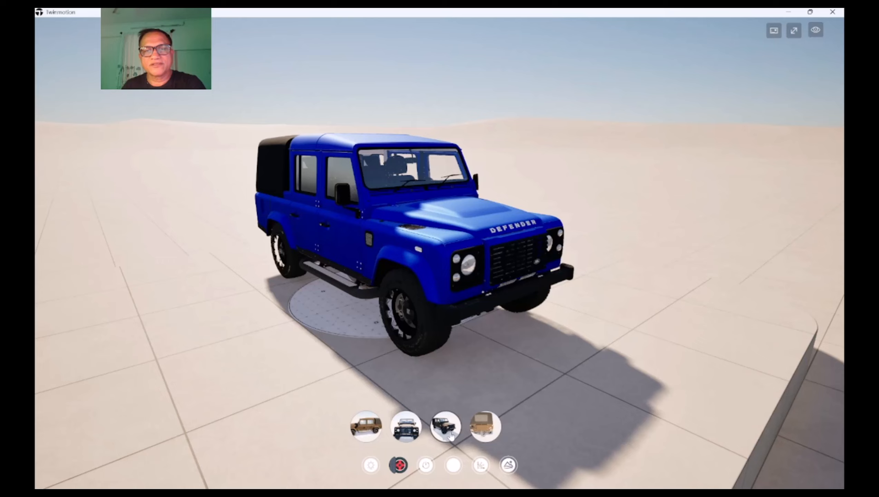
click(486, 433)
click(445, 432)
click(406, 432)
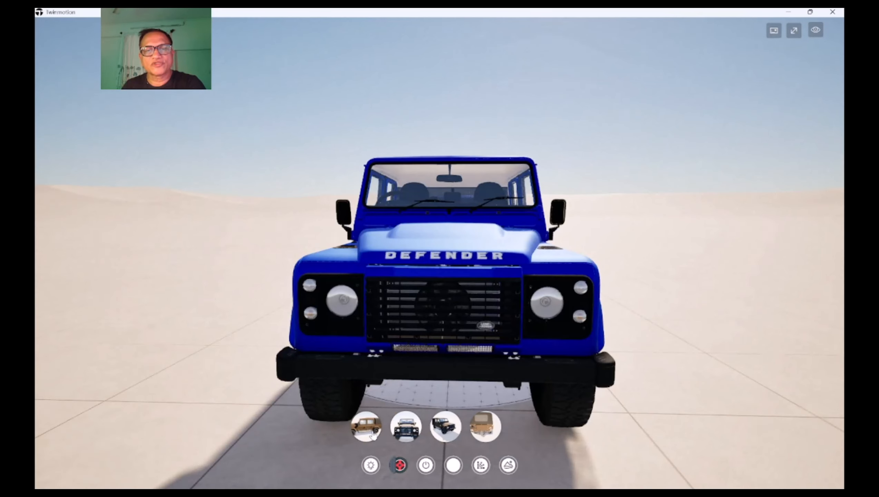
click(374, 434)
Test the ambience trigger by switching through the second and third lighting states and back to the first
click(453, 469)
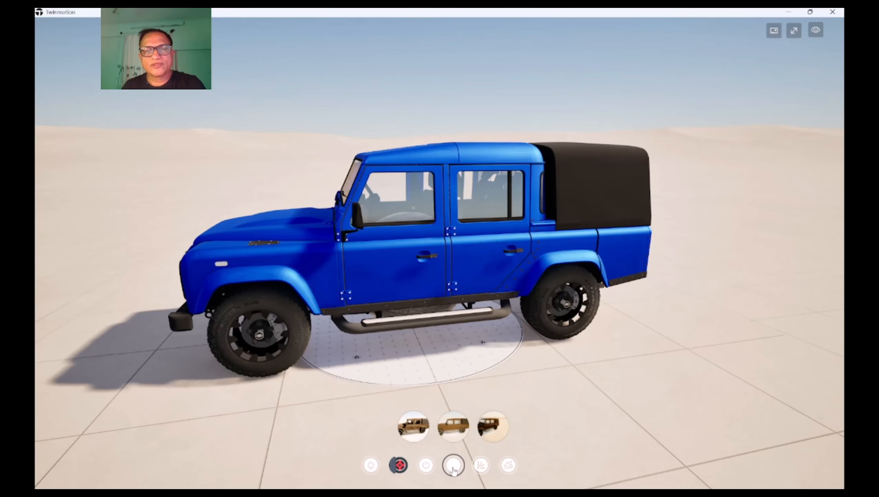
click(449, 430)
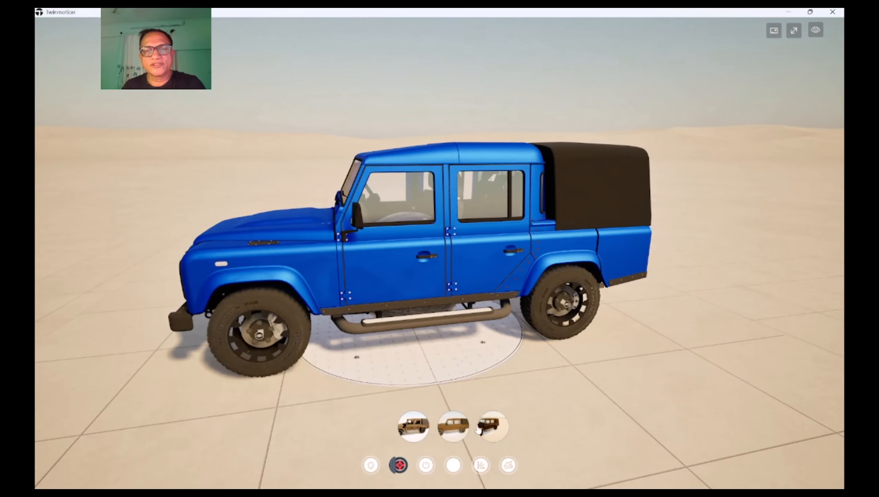
click(488, 432)
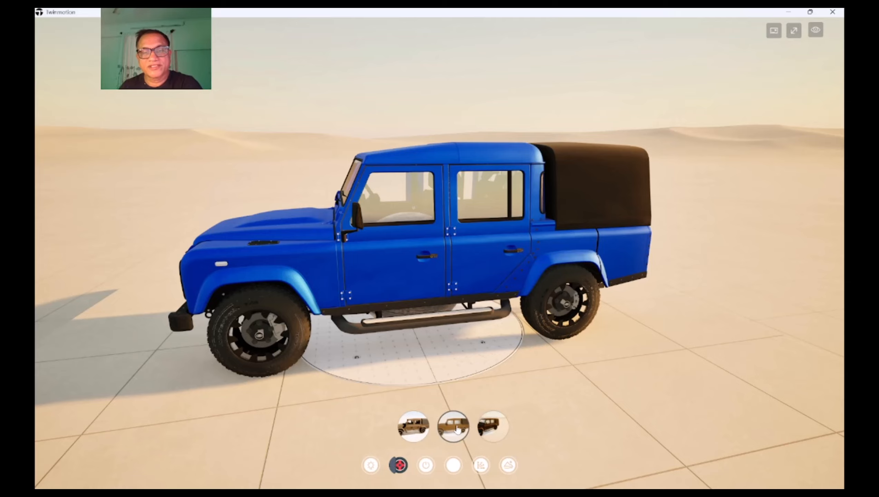
click(412, 431)
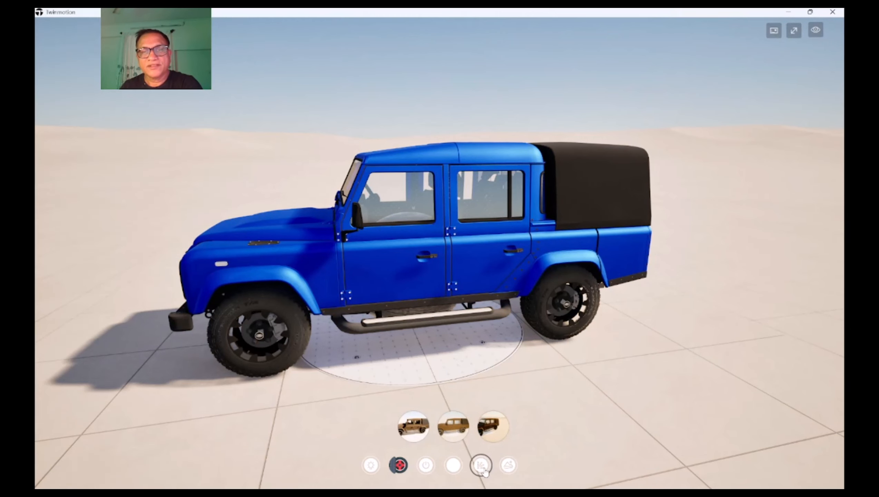
Test the transform trigger by switching the Defender to its second position state and back to the first
click(492, 470)
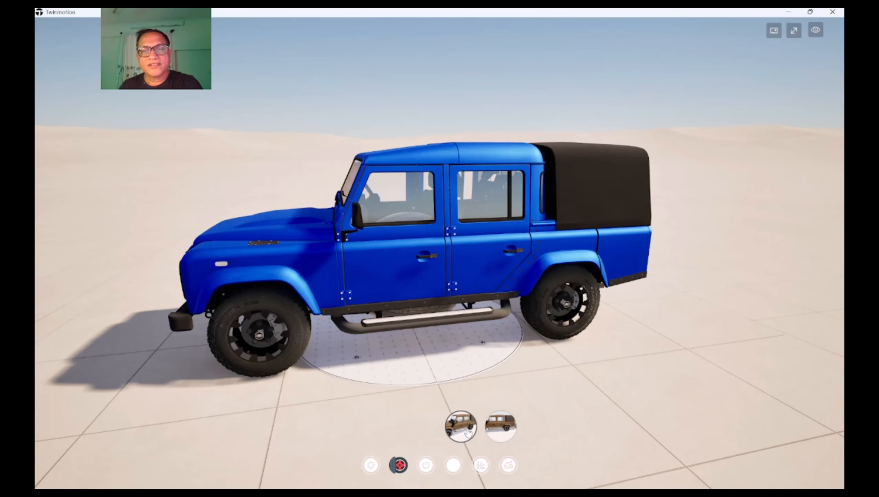
click(498, 430)
click(464, 429)
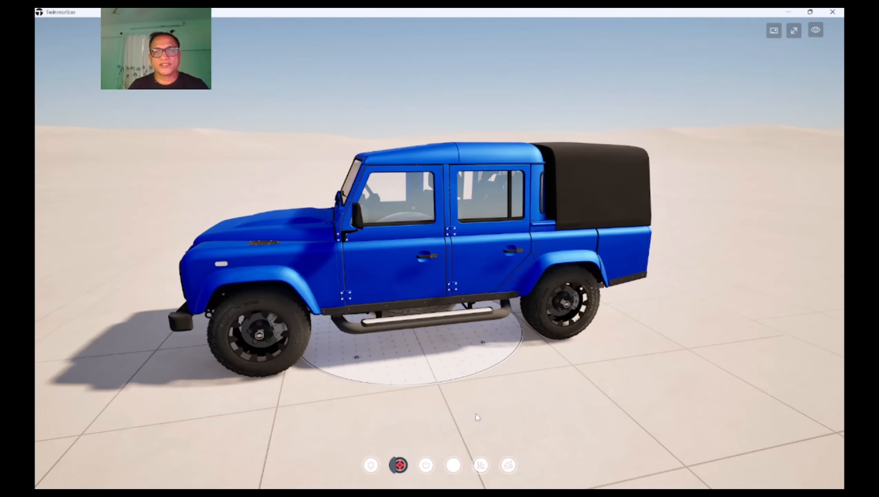
shift+middle_drag(475, 413, 371, 327)
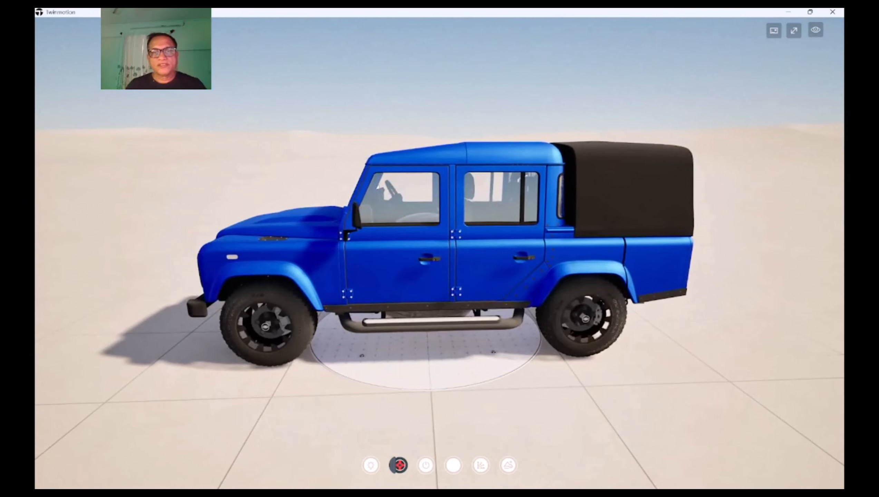
shift+middle_drag(479, 365, 505, 378)
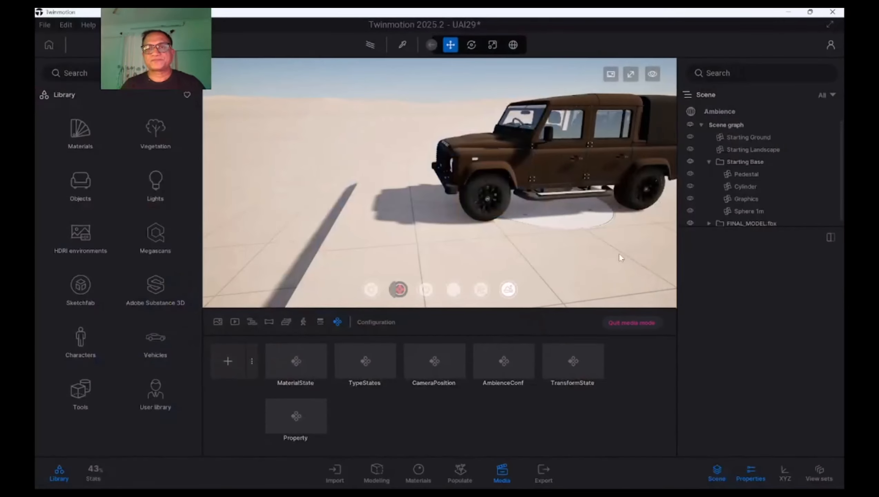
shift+middle_drag(432, 225, 480, 244)
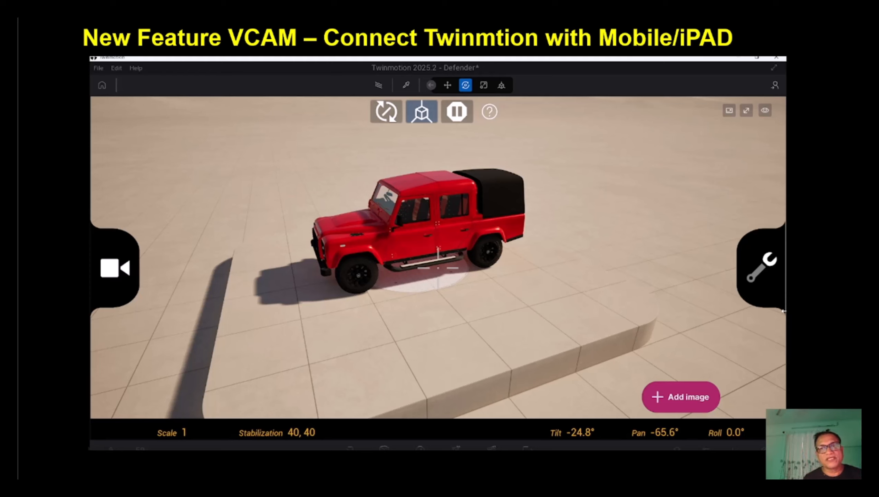
Pause the VCAM demonstration video and jump back to 00:00:48
mouse_move(526, 389)
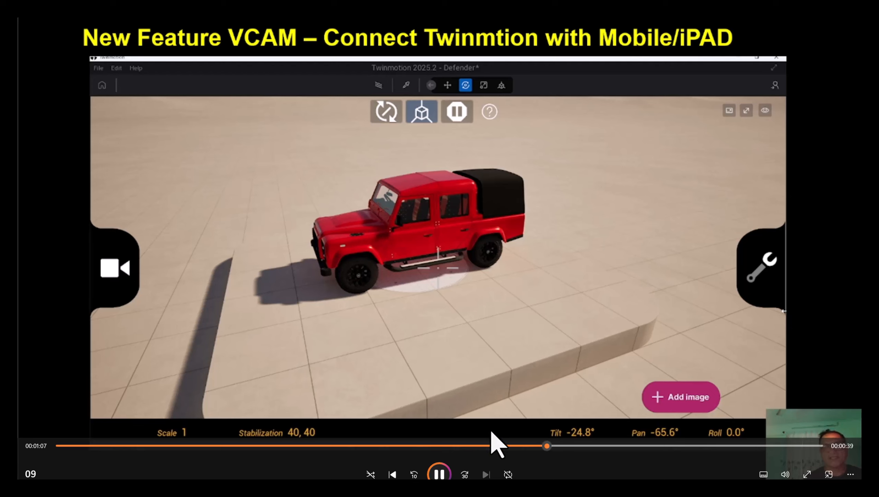
click(439, 473)
click(410, 446)
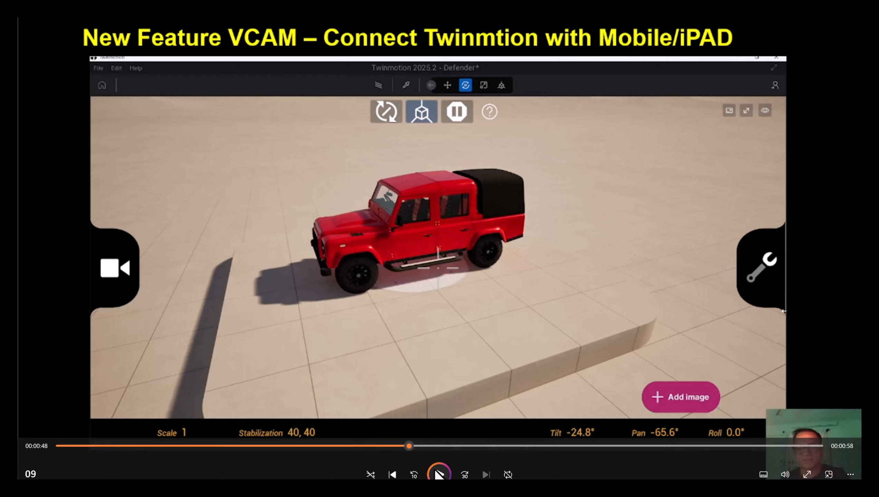
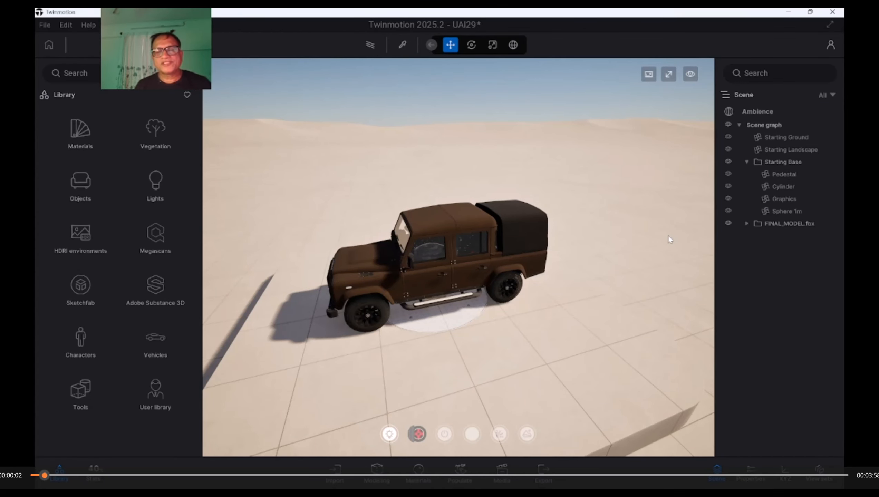
Rewind the demonstration video to the start, then show the Defender in full-screen view and start a VCam session
drag(51, 477, 24, 478)
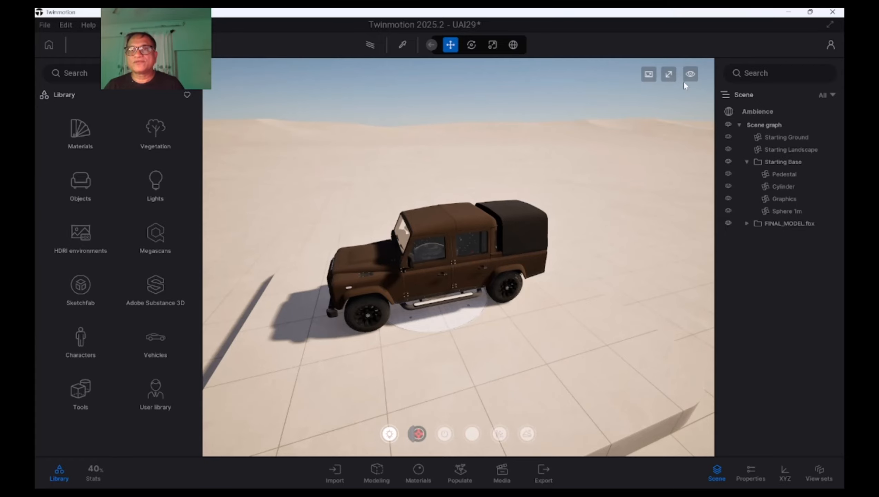
click(669, 78)
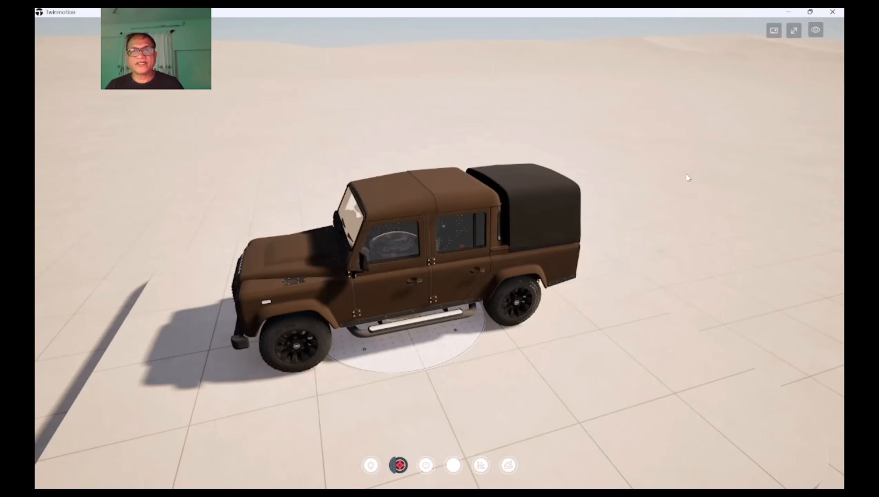
shift+middle_drag(686, 173, 659, 203)
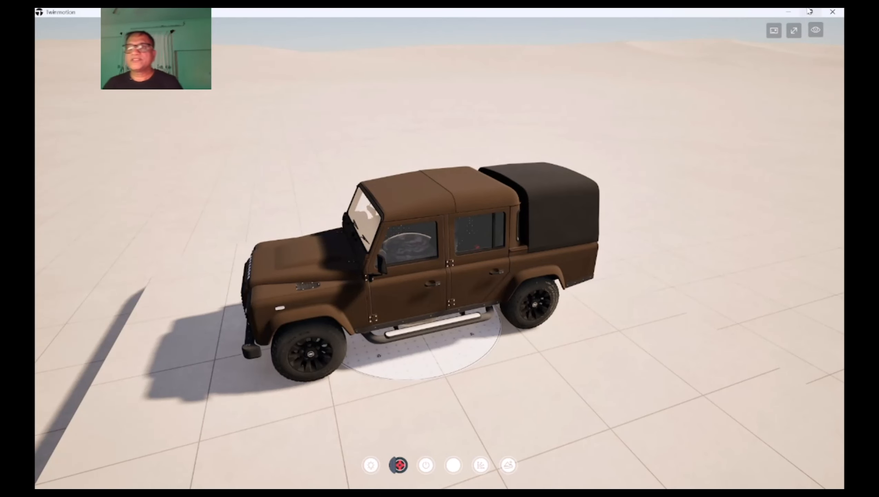
click(818, 31)
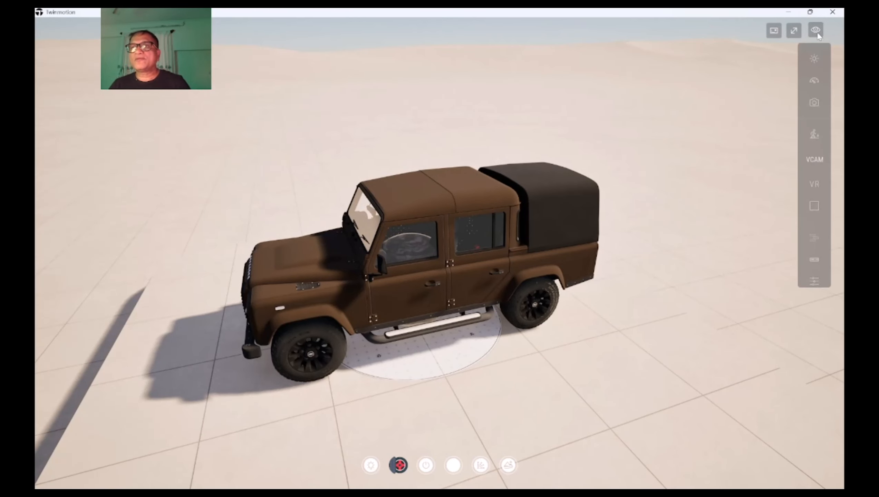
click(815, 161)
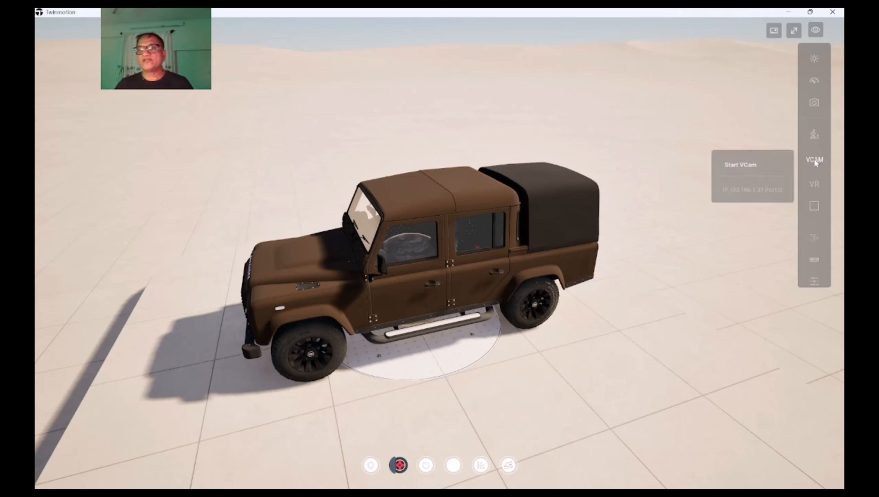
click(749, 165)
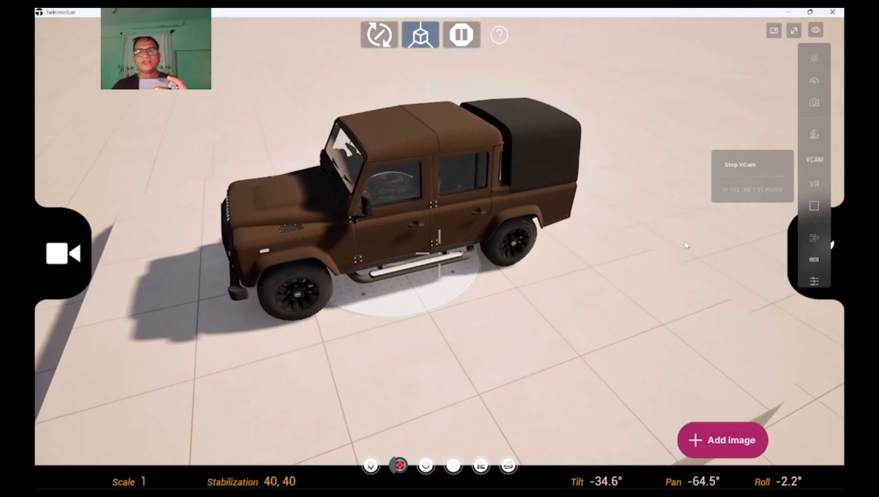
Test the material trigger during the VCam session by switching the Defender through the red, green and blue variants
click(370, 466)
click(351, 424)
click(387, 428)
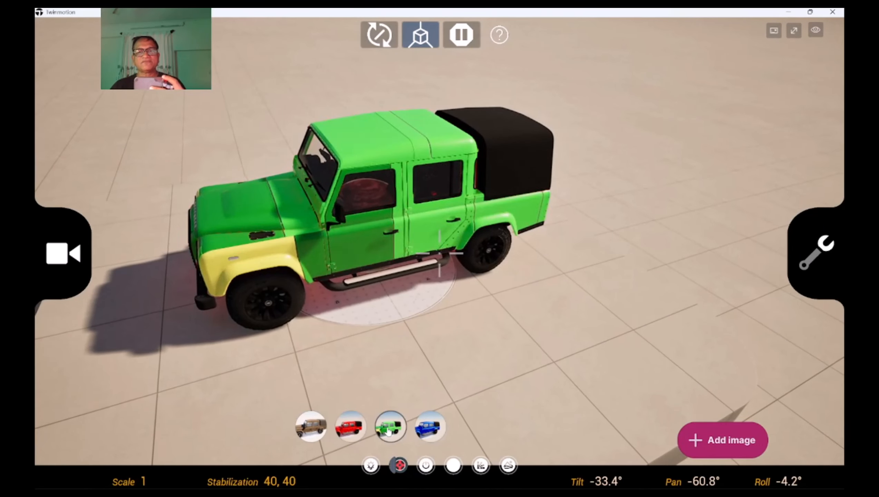
click(422, 429)
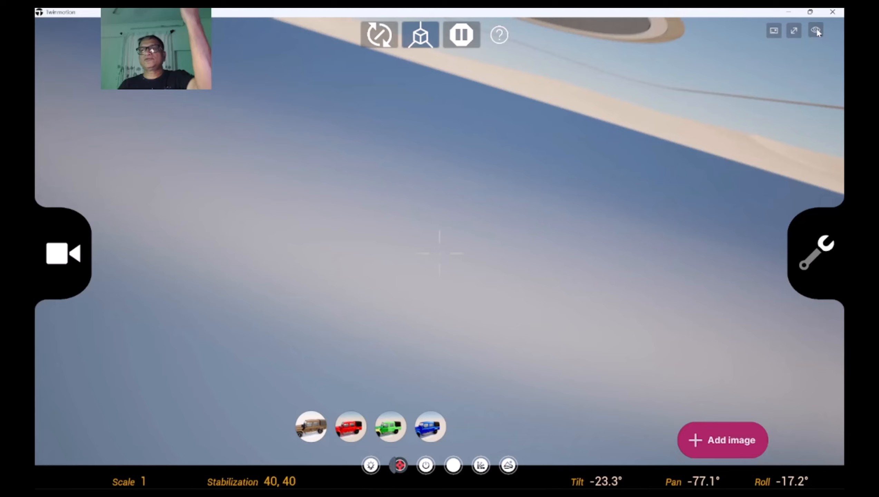
Stop the running VCam session and close the viewport's display options
click(817, 30)
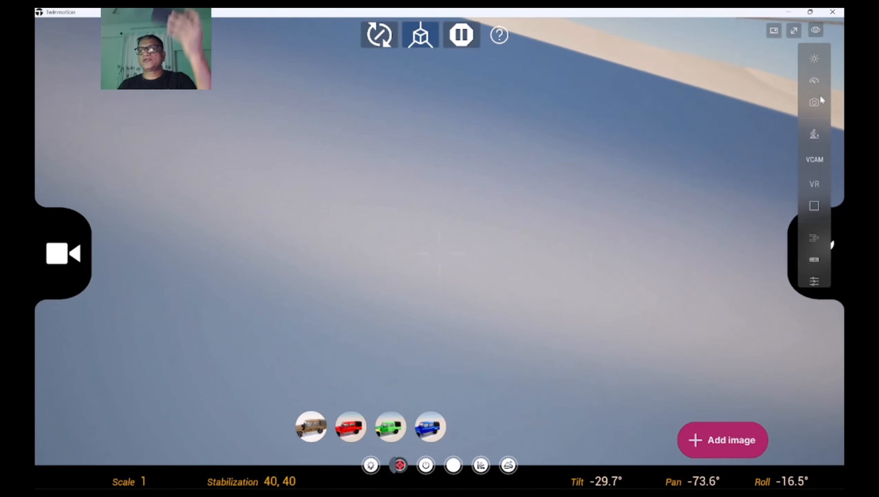
mouse_move(810, 161)
click(741, 165)
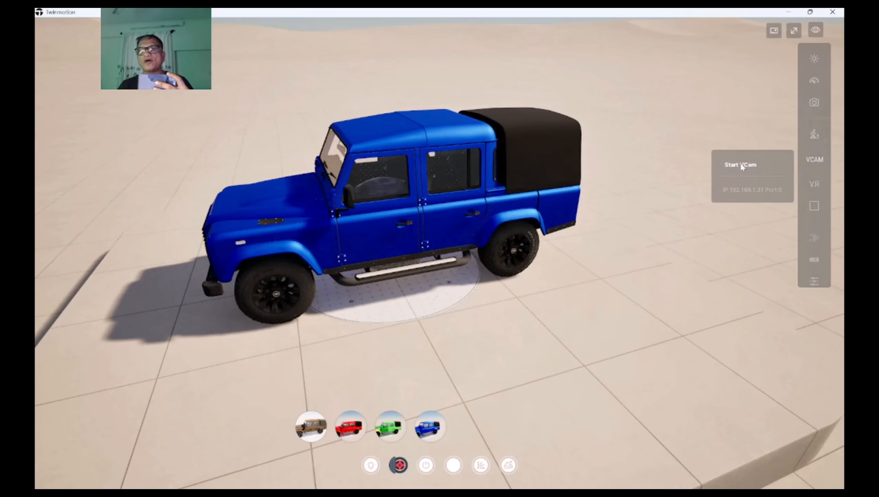
click(698, 192)
click(748, 185)
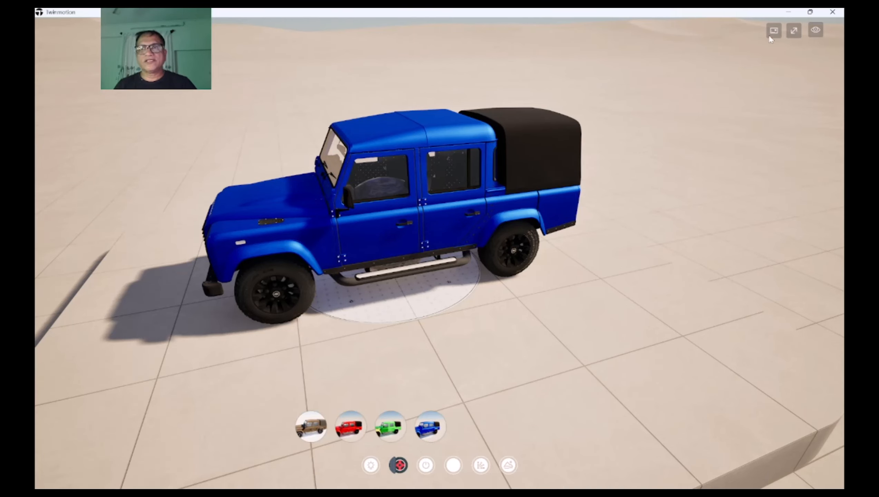
Leave the full-screen view and bring up the library, the image media list and the scene graph
click(795, 31)
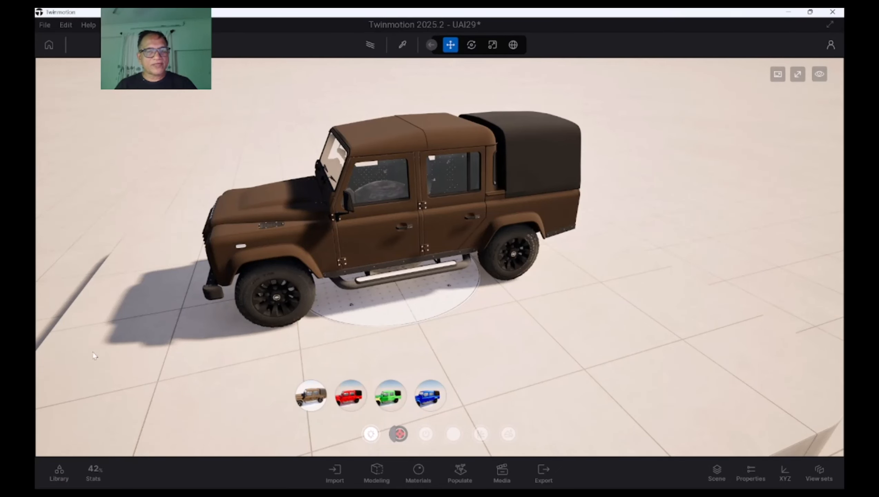
click(62, 466)
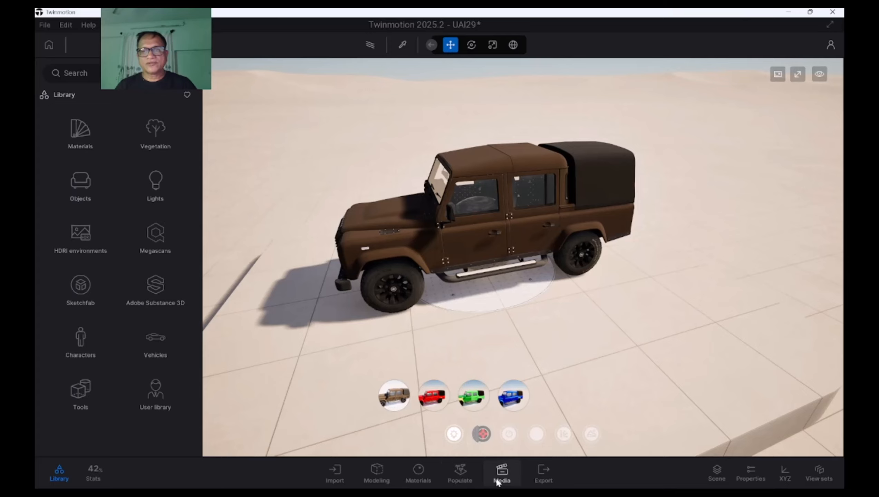
click(497, 480)
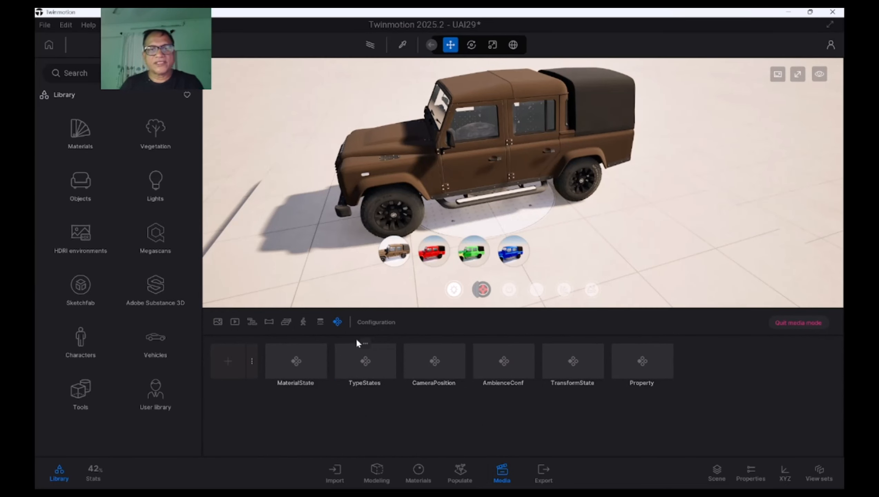
click(218, 322)
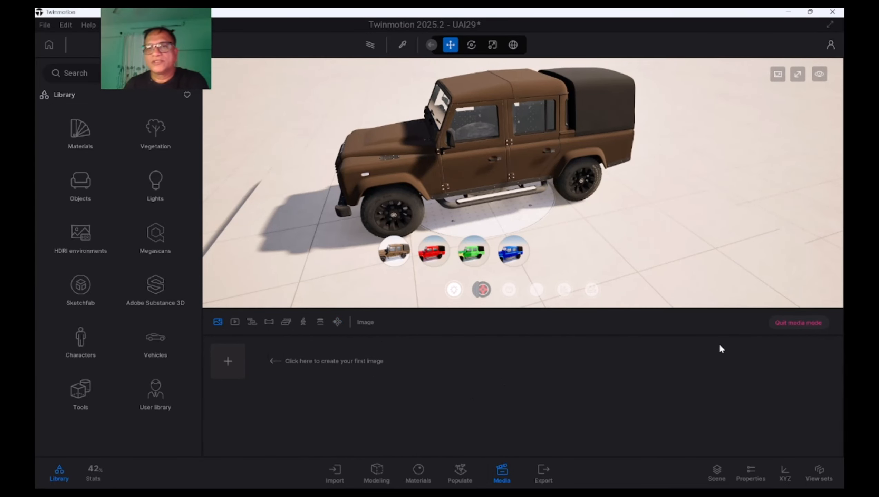
click(717, 472)
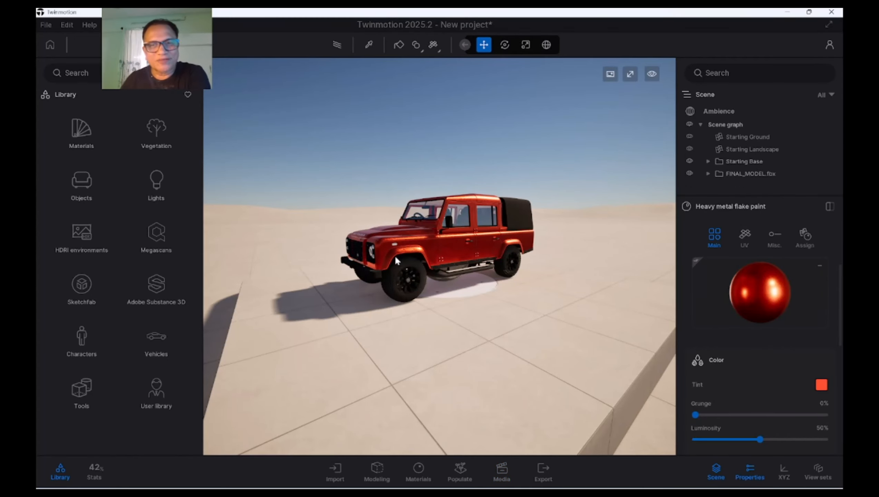
Examine the red Defender in the new project from several angles and distances, leaving none of its parts selected
middle_drag(349, 212, 477, 246)
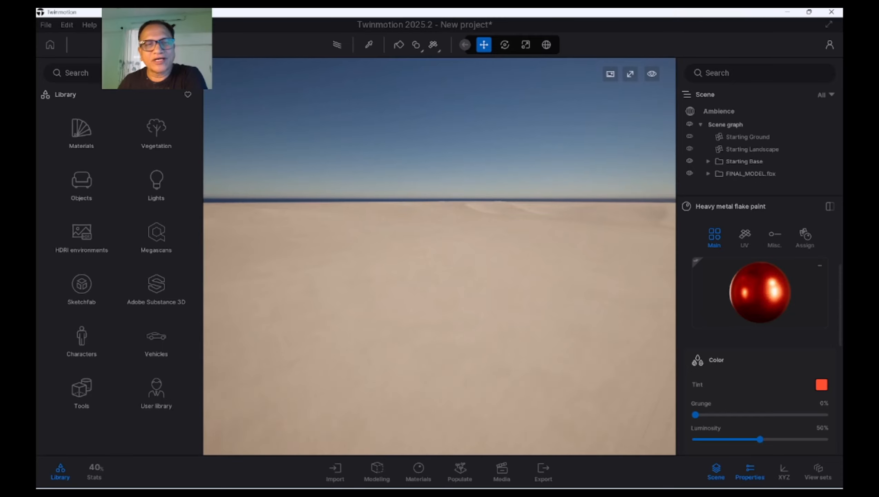
scroll(477, 245, down, 5)
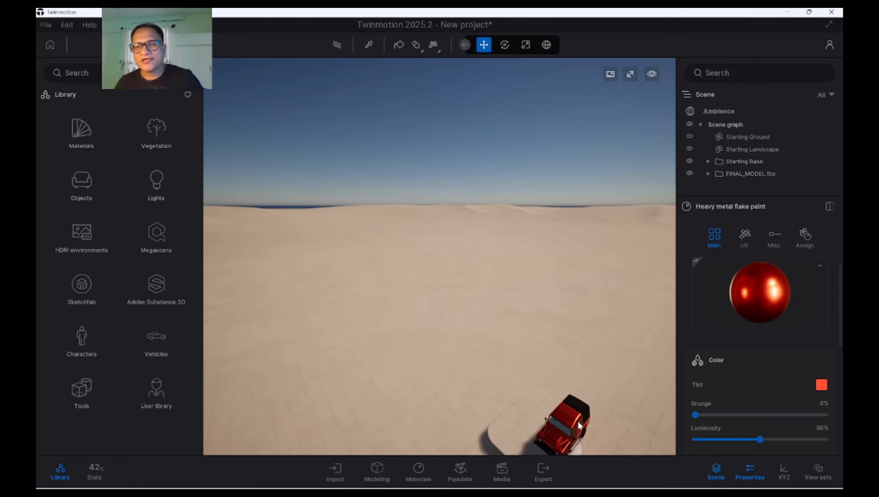
double_click(564, 418)
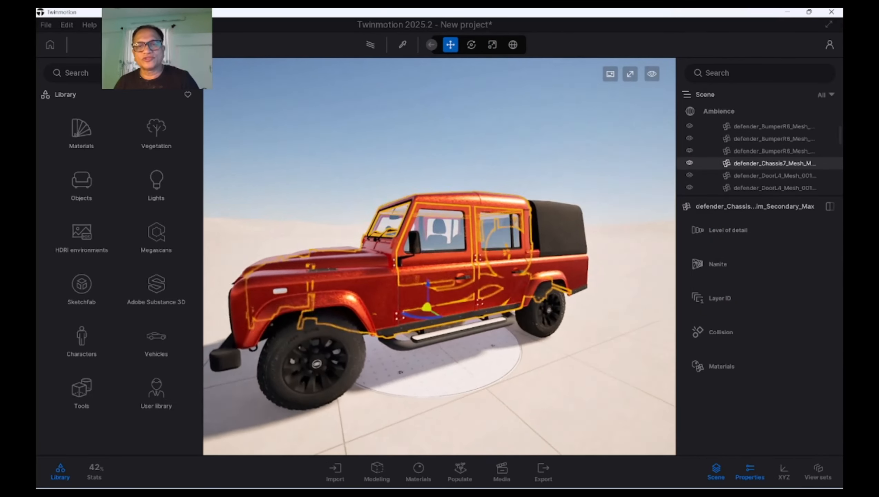
click(405, 134)
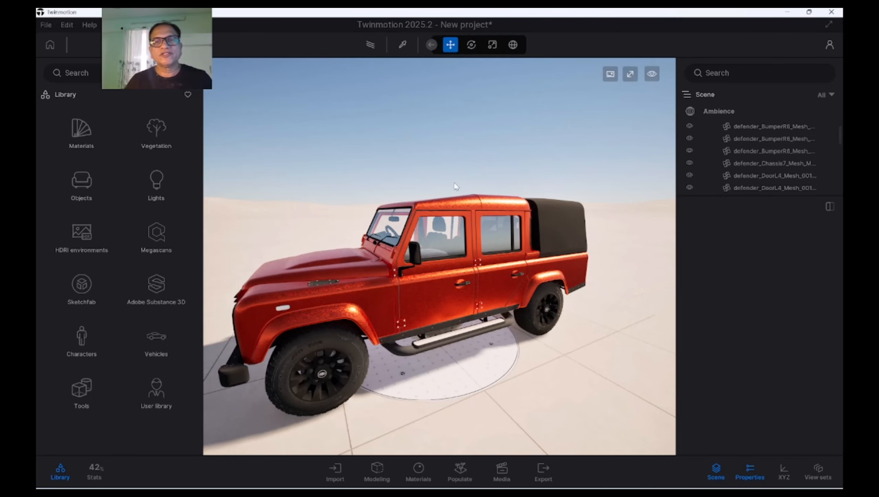
scroll(454, 181, up, 4)
scroll(452, 174, down, 5)
scroll(449, 165, up, 4)
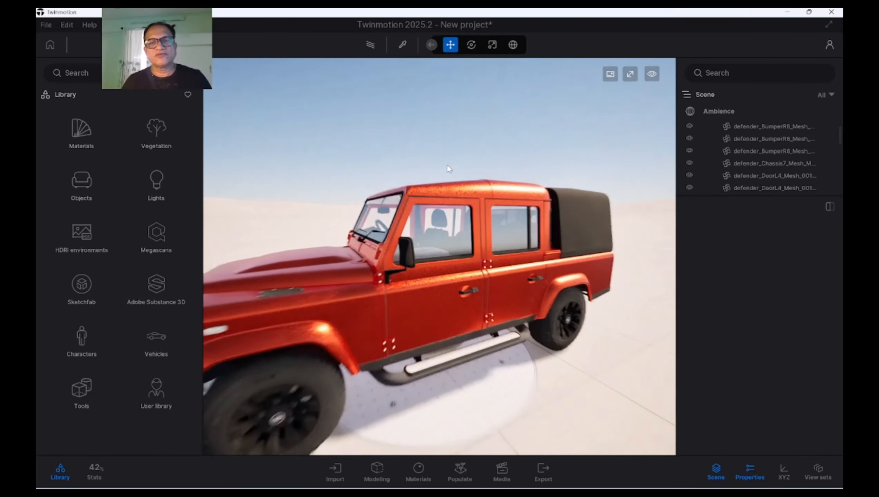
shift+middle_drag(428, 254, 422, 264)
scroll(430, 256, down, 5)
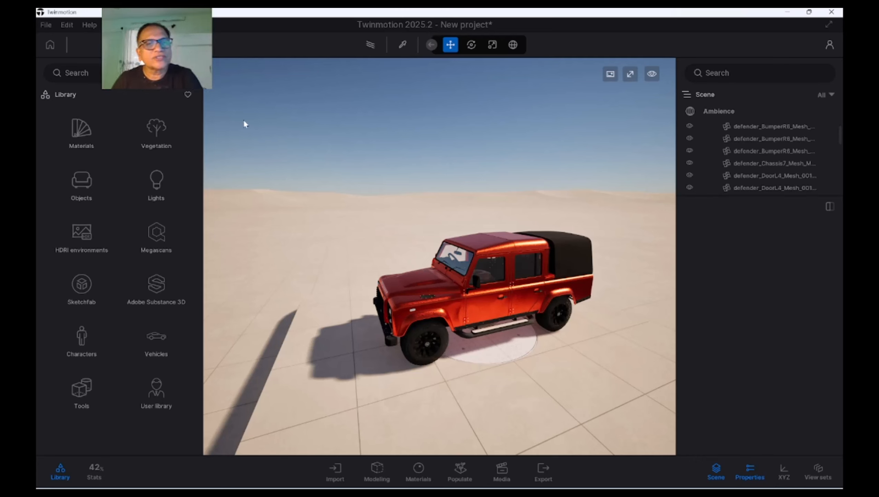
shift+middle_drag(324, 254, 343, 243)
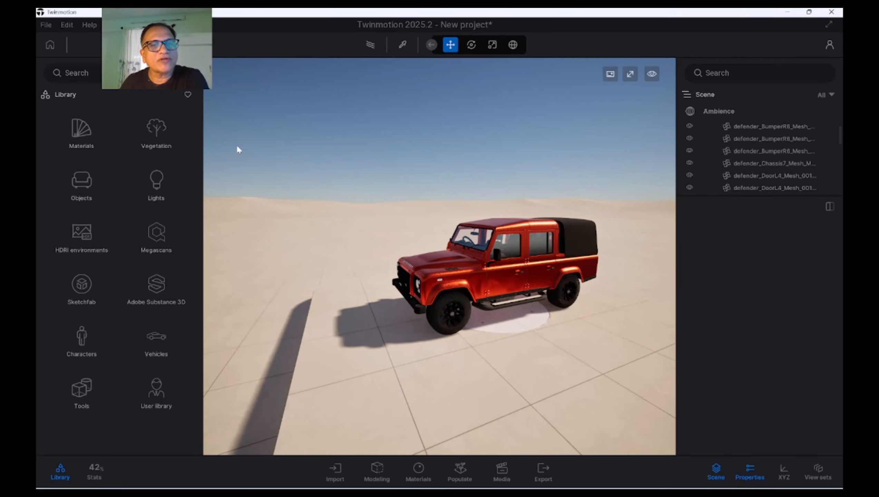
Place a Banyan tree from the vegetation library on the sand in the background near the Defender's front
click(183, 142)
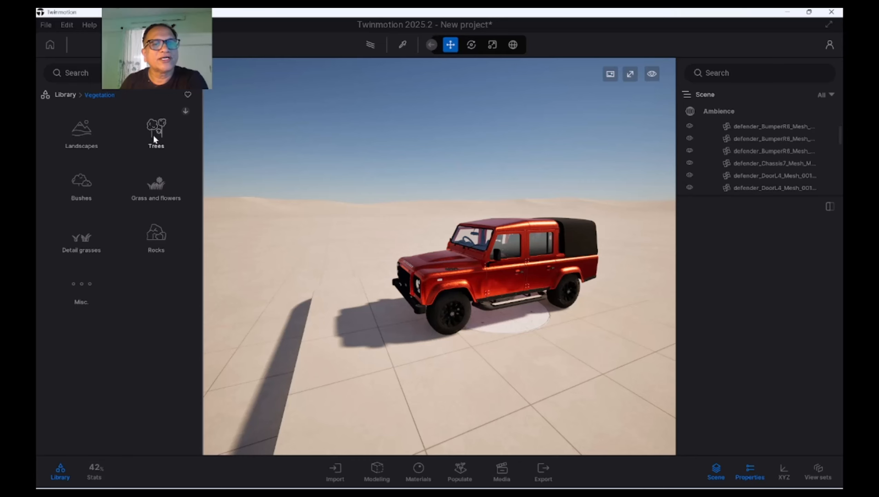
click(153, 137)
drag(161, 138, 375, 252)
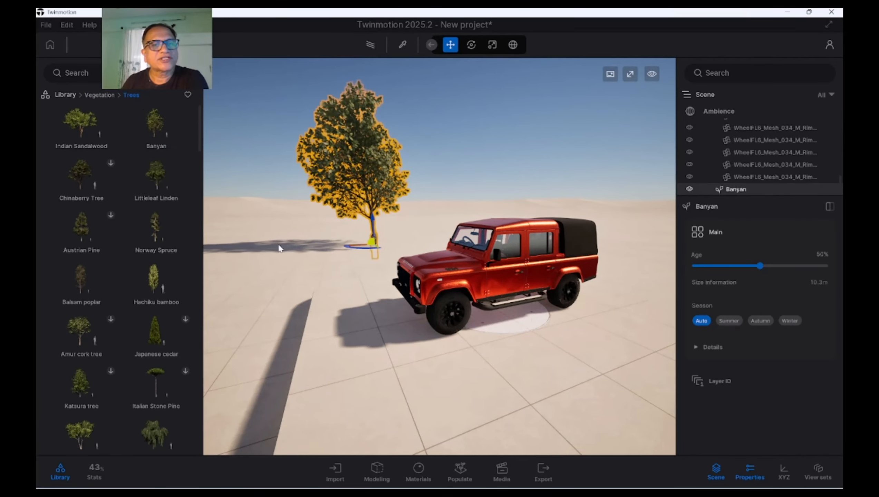
shift+middle_drag(279, 245, 226, 246)
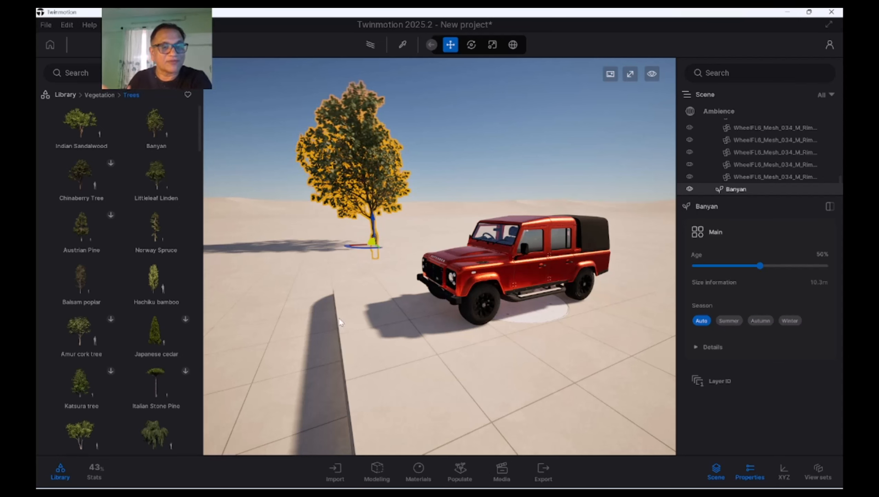
Place a Norway Spruce on the sand farther back, behind the Defender
mouse_move(139, 434)
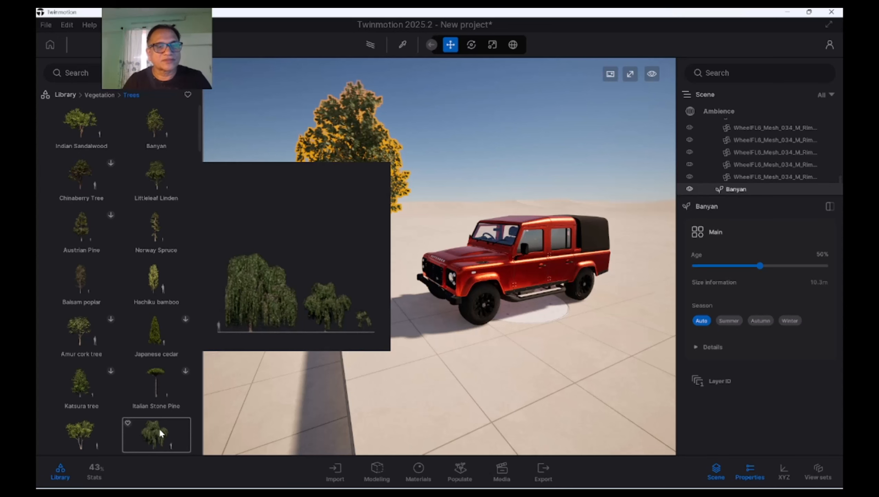
mouse_move(170, 231)
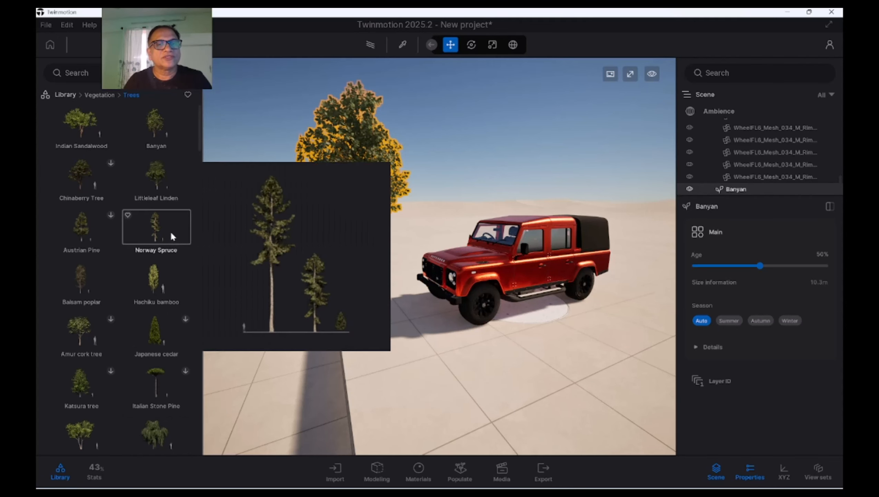
drag(171, 231, 451, 225)
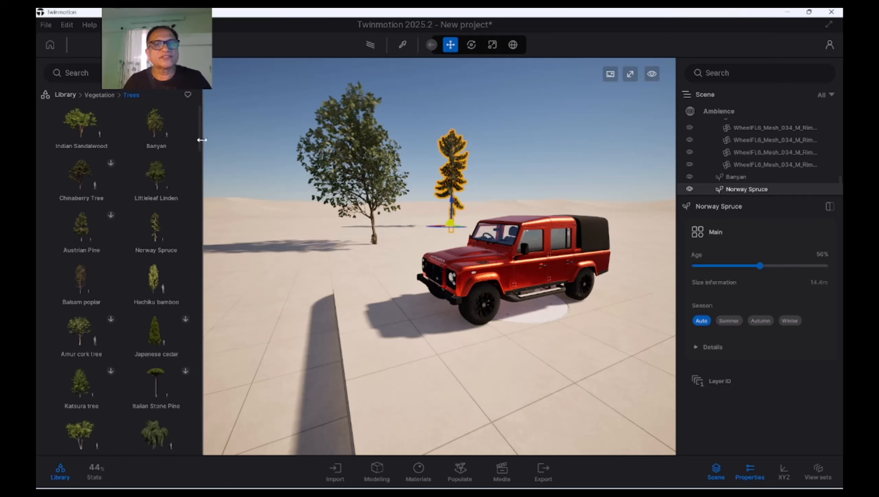
Place a Lombardy Poplar on the base beside the Defender's rear, deselect everything and return to the library's main categories
drag(200, 136, 197, 209)
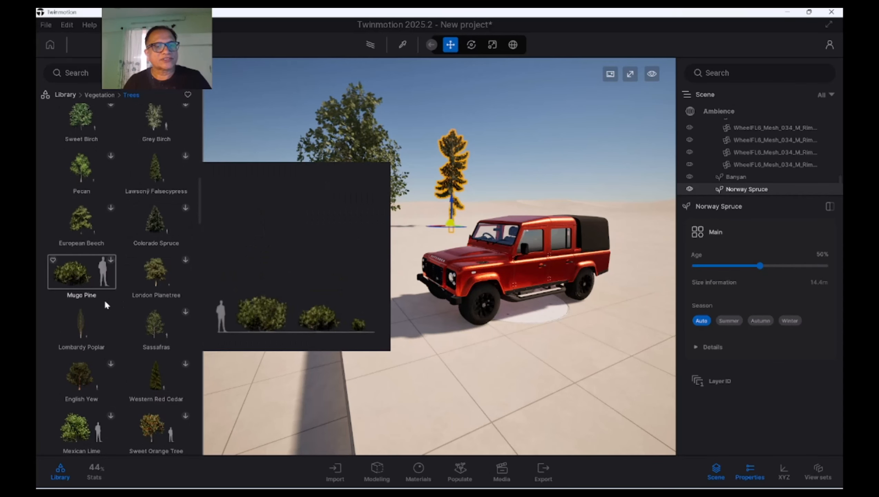
drag(82, 325, 598, 335)
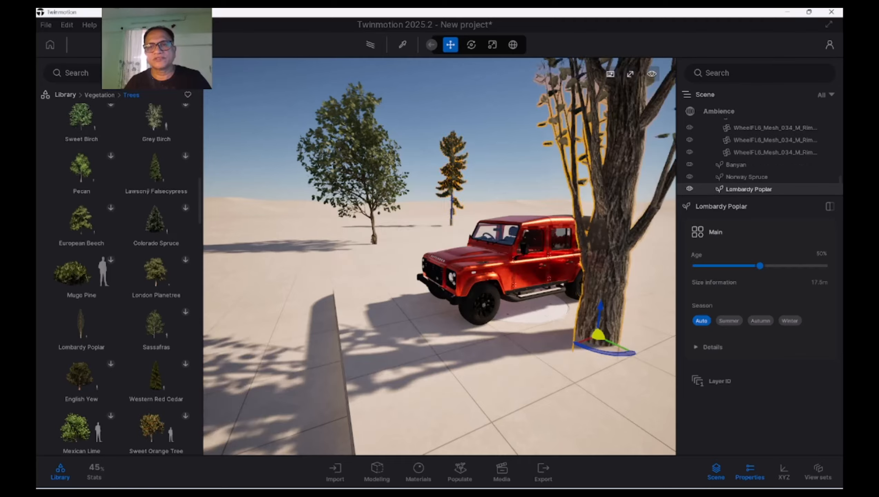
shift+middle_drag(487, 326, 577, 286)
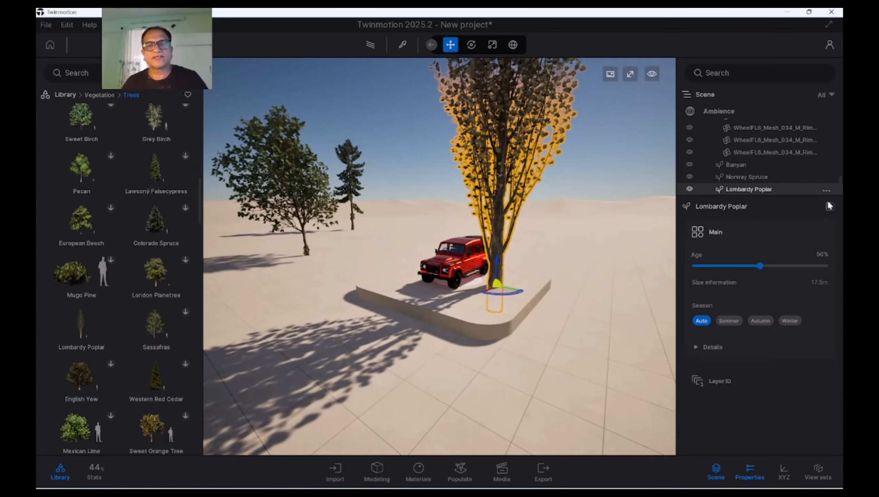
click(423, 224)
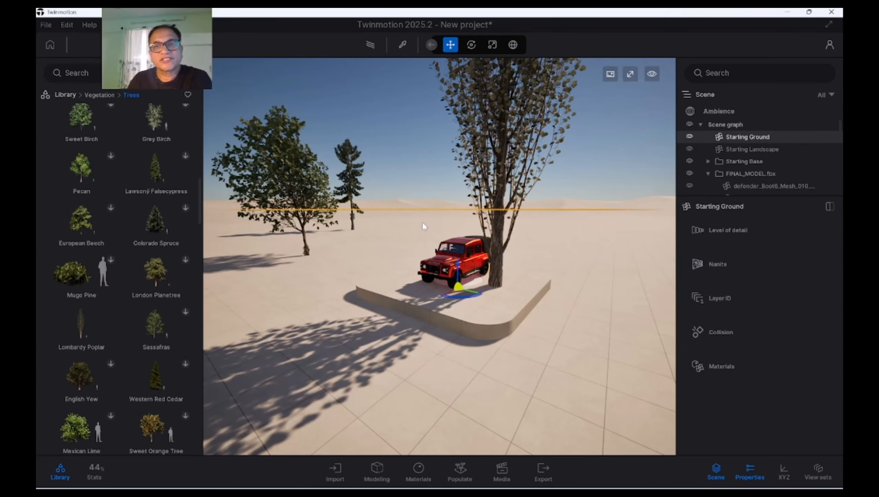
click(397, 134)
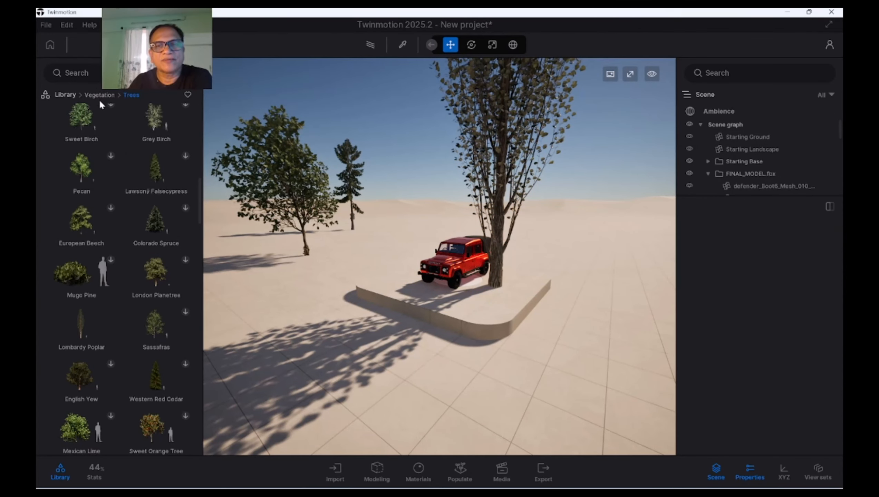
click(66, 94)
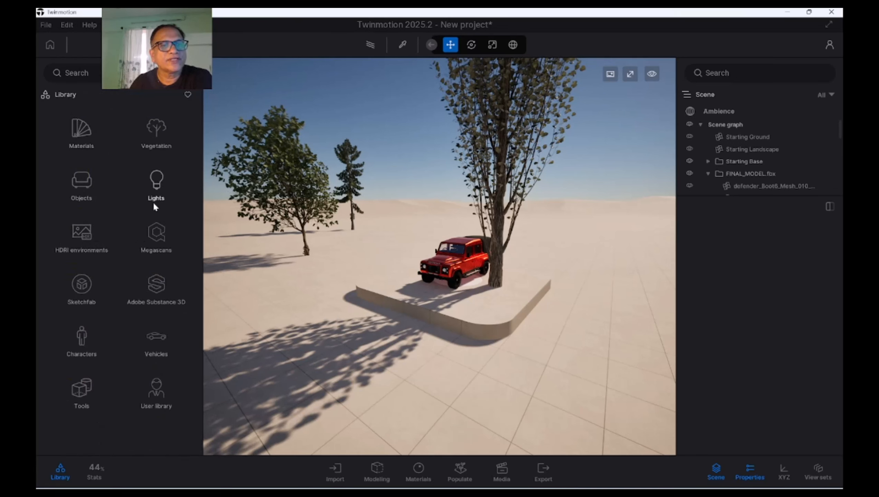
Place a Coupe 01 from the vehicle library's cars on the sand behind the Defender, near the Banyan tree
click(156, 349)
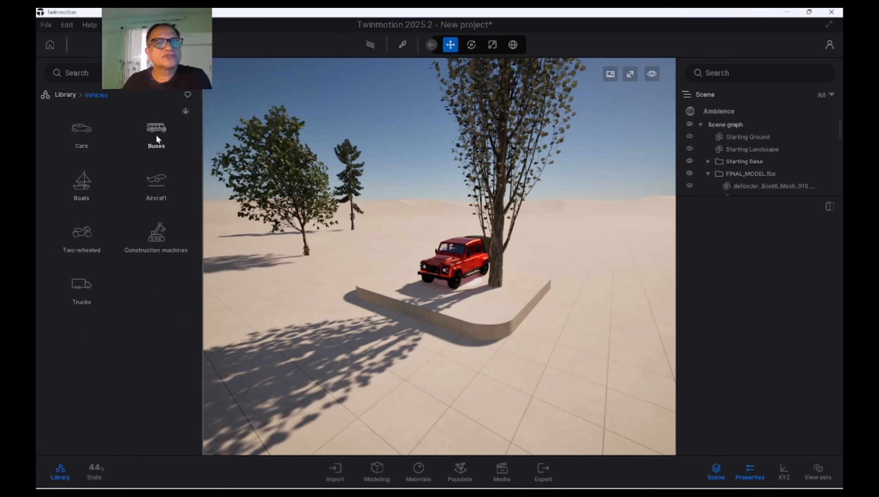
click(82, 131)
mouse_move(160, 129)
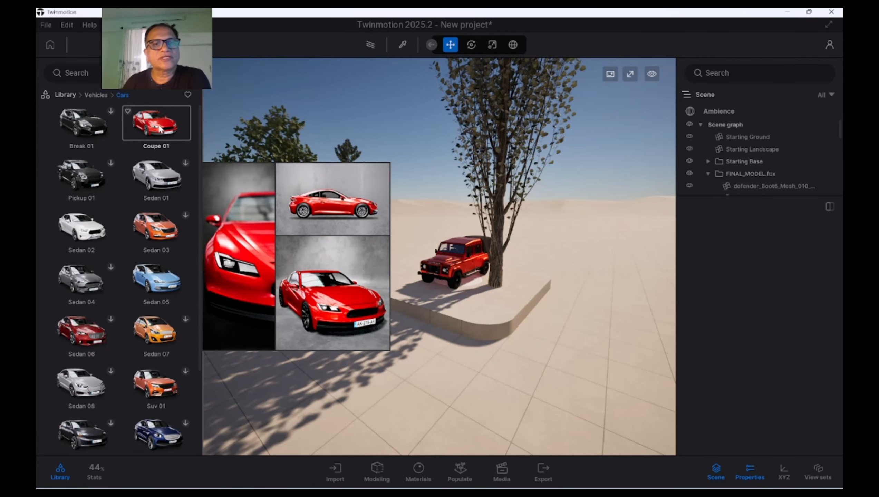
drag(160, 129, 394, 241)
drag(350, 295, 350, 265)
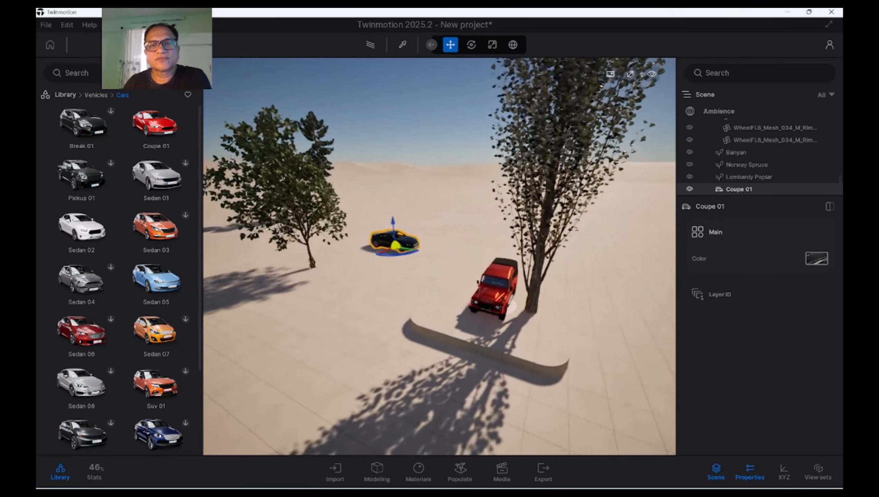
Place a Sedan 05 on the sand in the foreground, in front of the Banyan tree
mouse_move(125, 331)
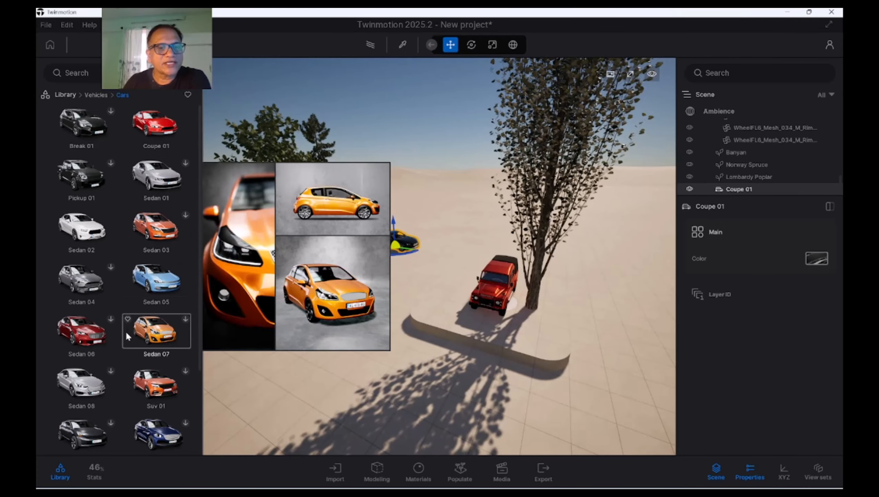
scroll(126, 349, down, 1)
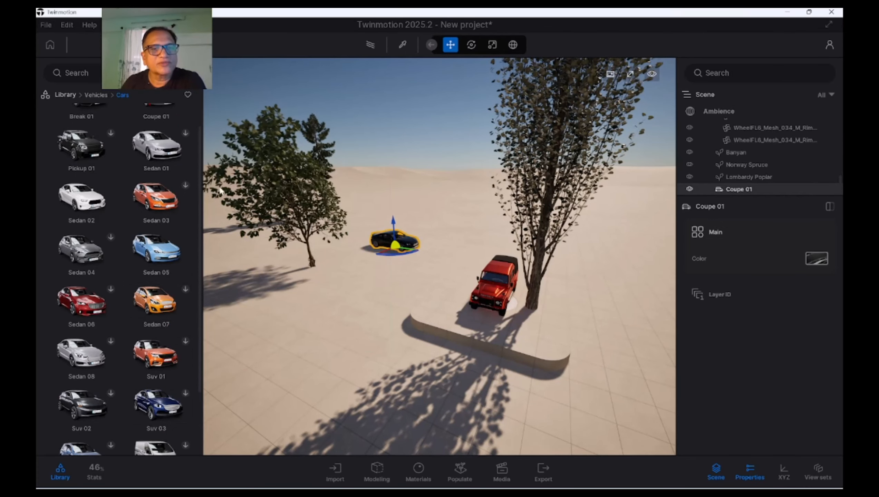
scroll(201, 149, down, 2)
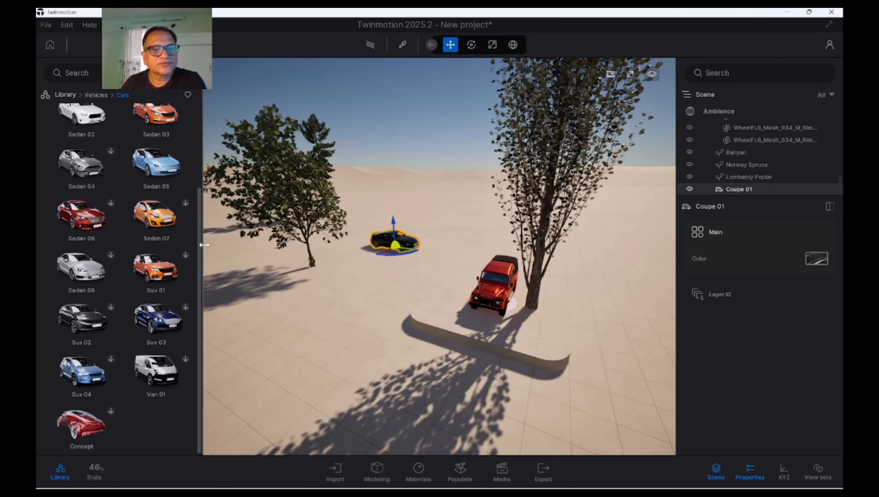
scroll(207, 206, up, 1)
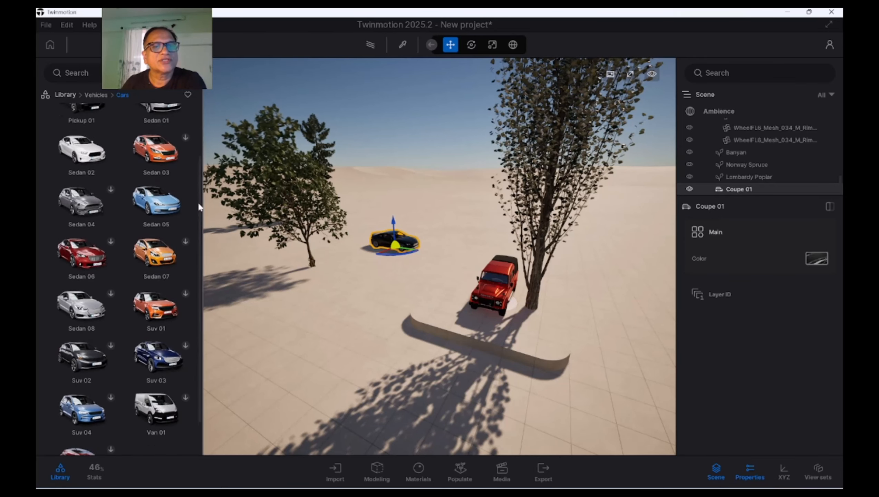
drag(157, 202, 343, 314)
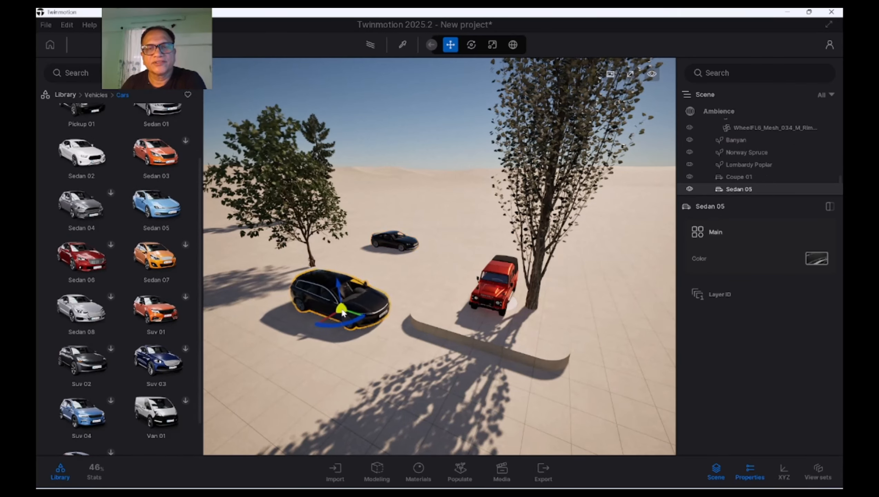
shift+middle_drag(310, 372, 284, 335)
click(310, 373)
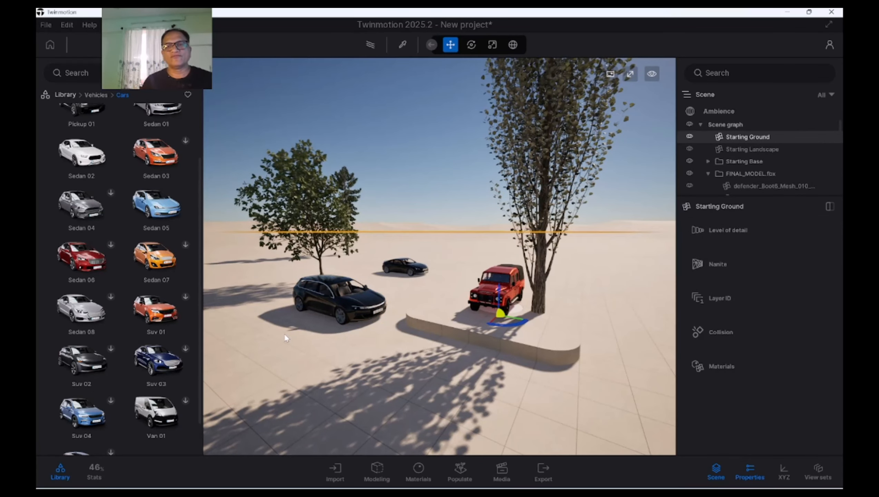
Browse the library's primitive objects and vegetation trees, return to the main categories and clear the ground selection
click(66, 95)
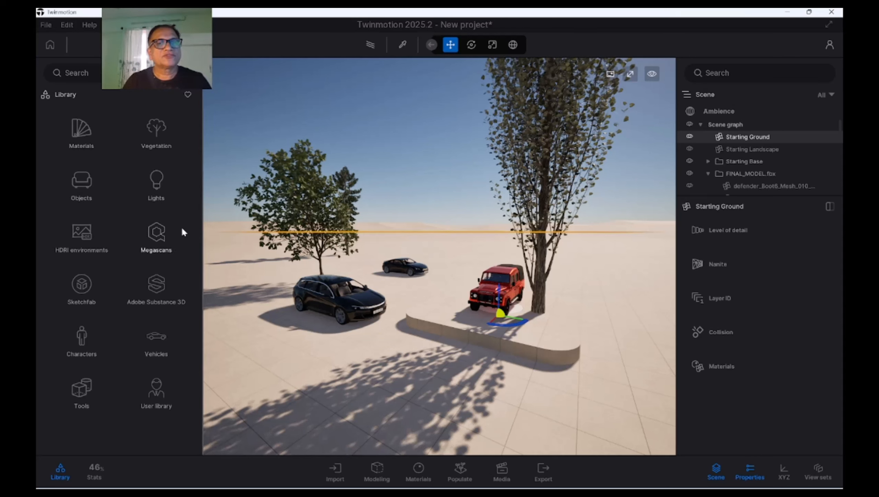
click(83, 183)
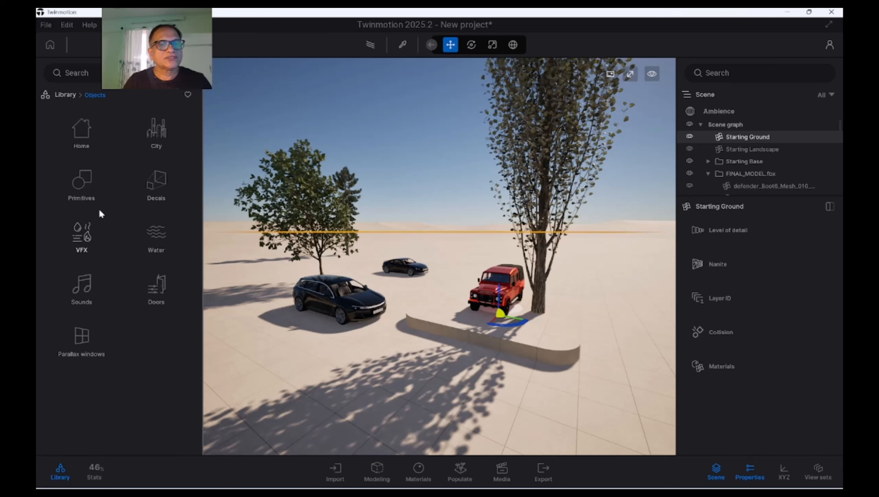
click(79, 176)
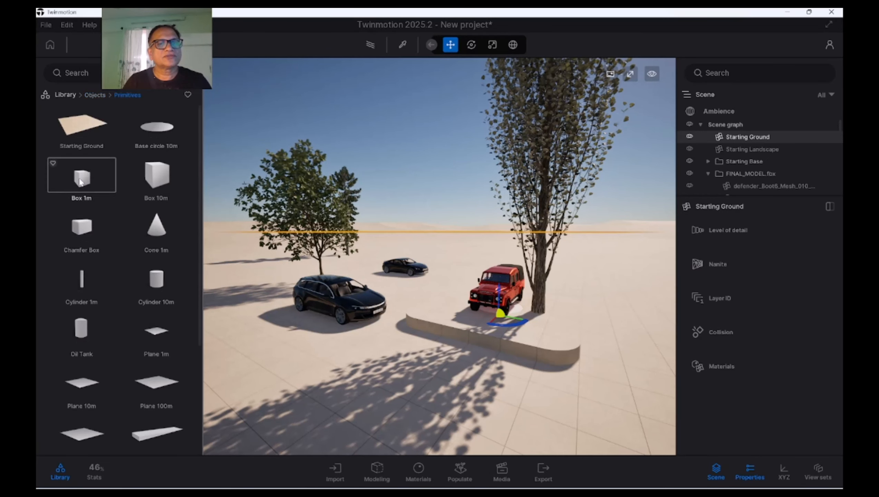
click(66, 95)
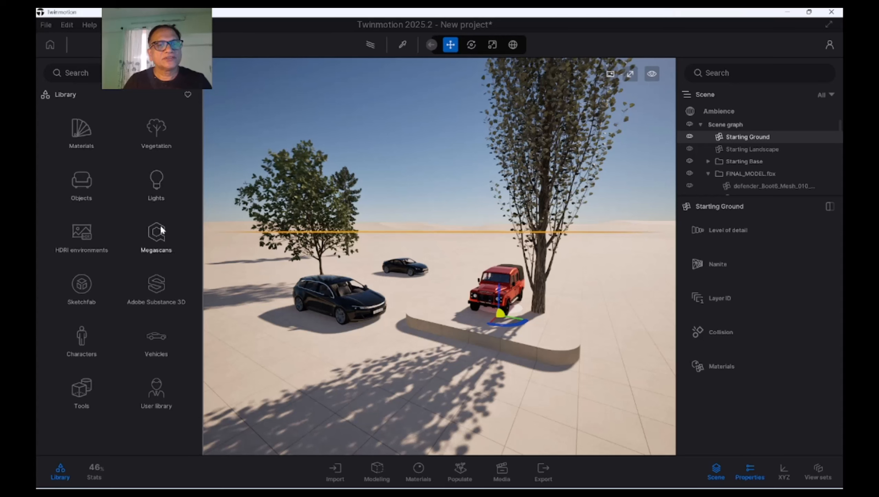
click(156, 134)
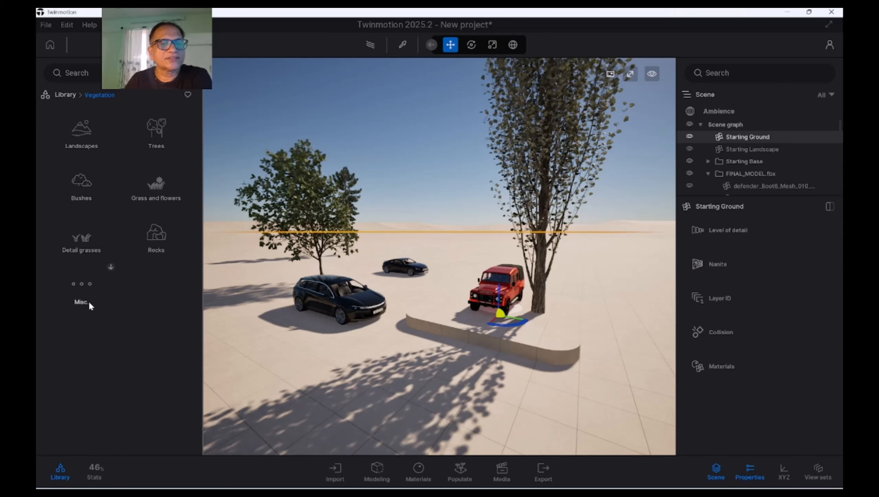
click(158, 131)
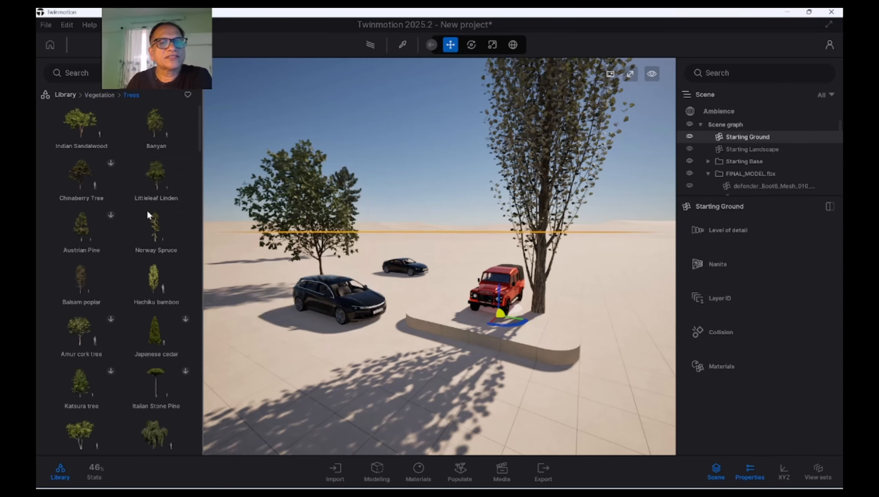
mouse_move(156, 278)
scroll(156, 281, down, 1)
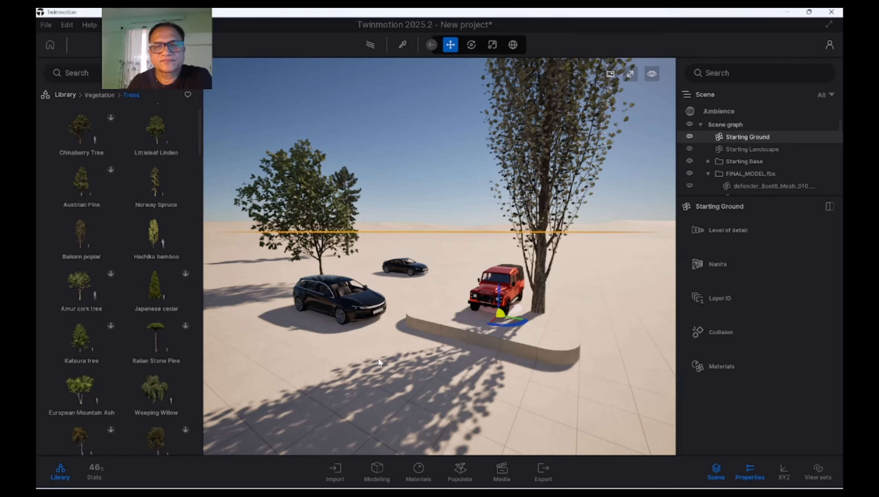
click(65, 94)
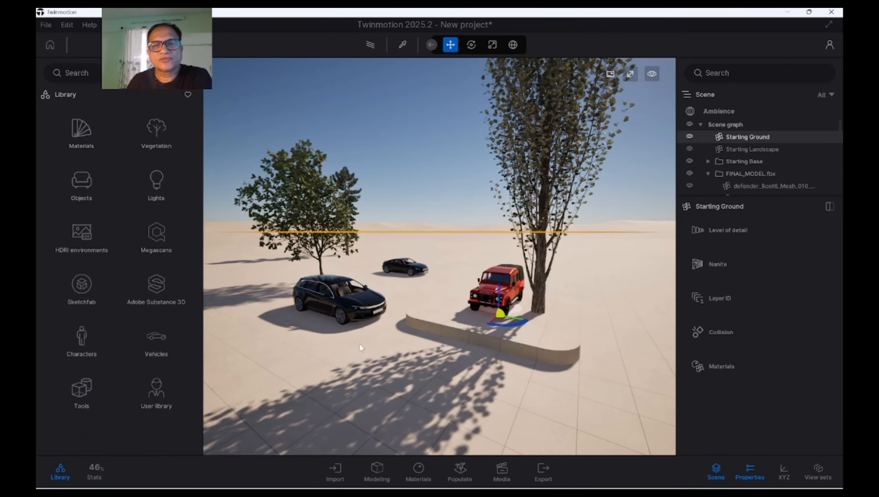
mouse_move(360, 344)
shift+middle_down()
mouse_move(386, 335)
mouse_move(359, 359)
shift+middle_up()
click(403, 143)
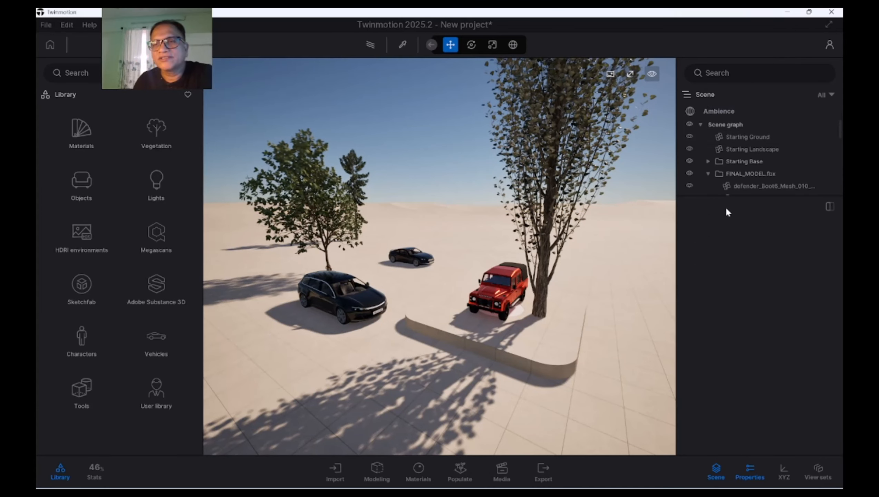
Set the sun's time of day to 12:53 and its north offset to 111° in the Ambience environment settings
click(724, 111)
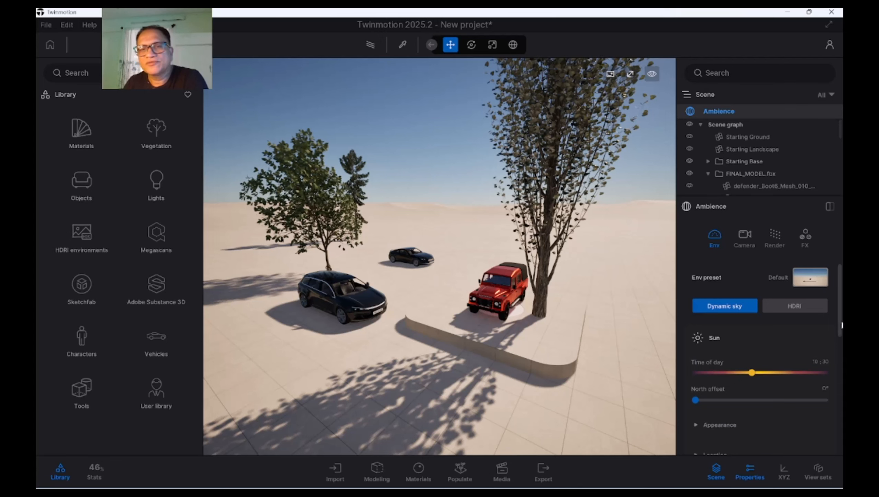
scroll(841, 325, down, 3)
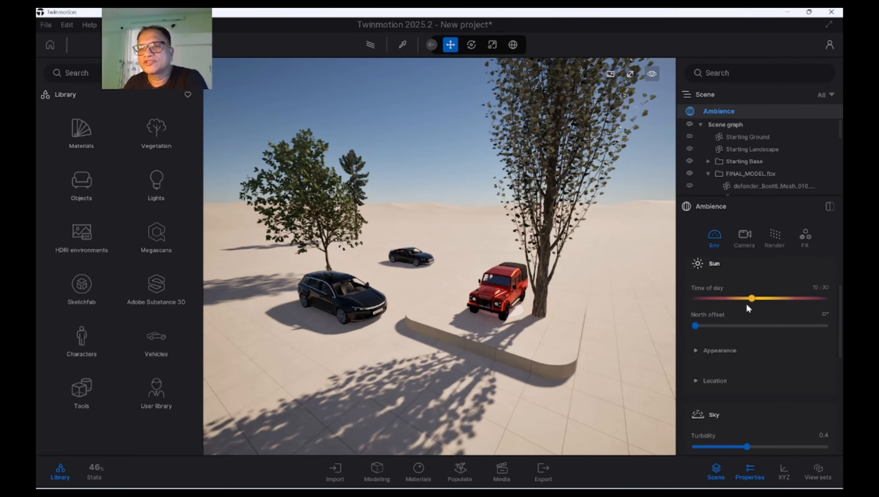
mouse_move(752, 298)
mouse_down()
mouse_move(741, 299)
mouse_move(765, 298)
mouse_up()
drag(696, 325, 736, 326)
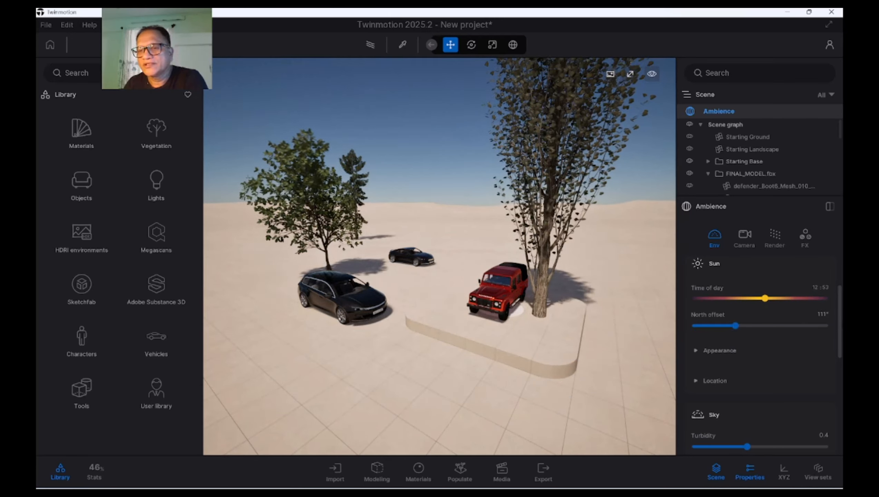
Lower the sky's atmosphere density to 1.5 and raise the 2D cloud cover to about a quarter of its range
scroll(715, 348, down, 5)
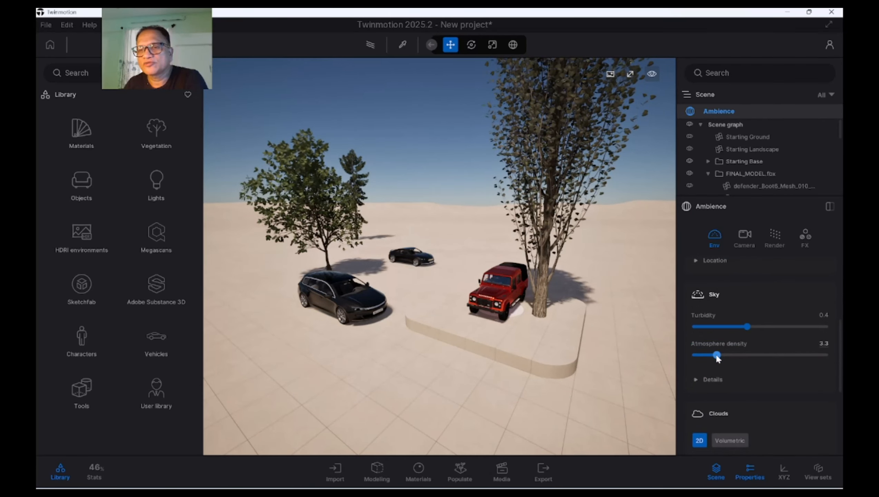
mouse_move(716, 353)
mouse_down()
mouse_move(741, 354)
mouse_move(711, 351)
mouse_up()
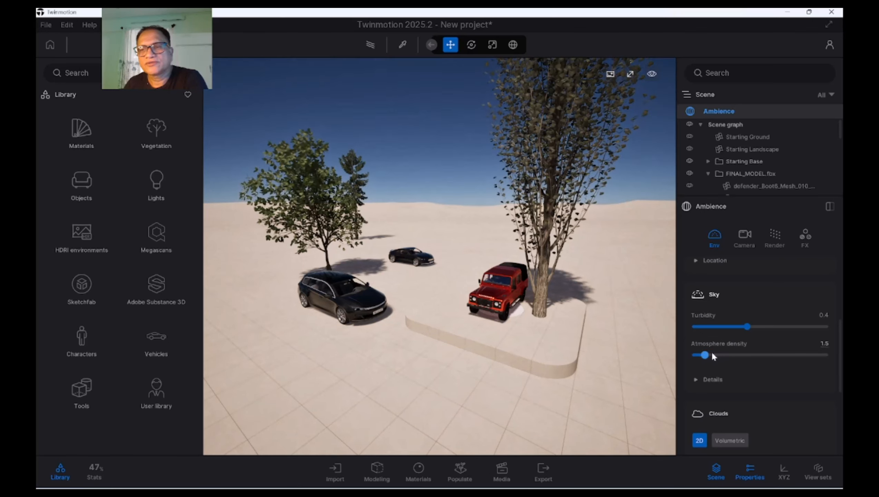
scroll(731, 366, down, 3)
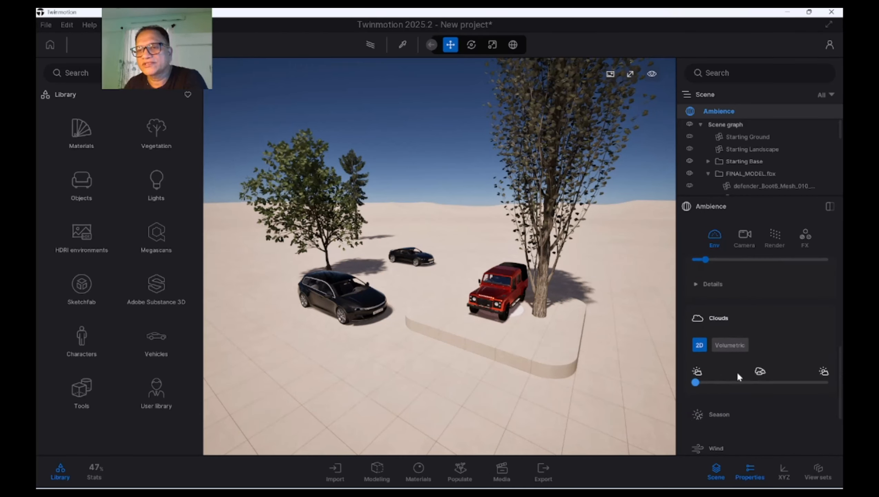
drag(700, 383, 726, 383)
Set the fog density to 32% and the fog height to -42.3 m
scroll(840, 390, down, 2)
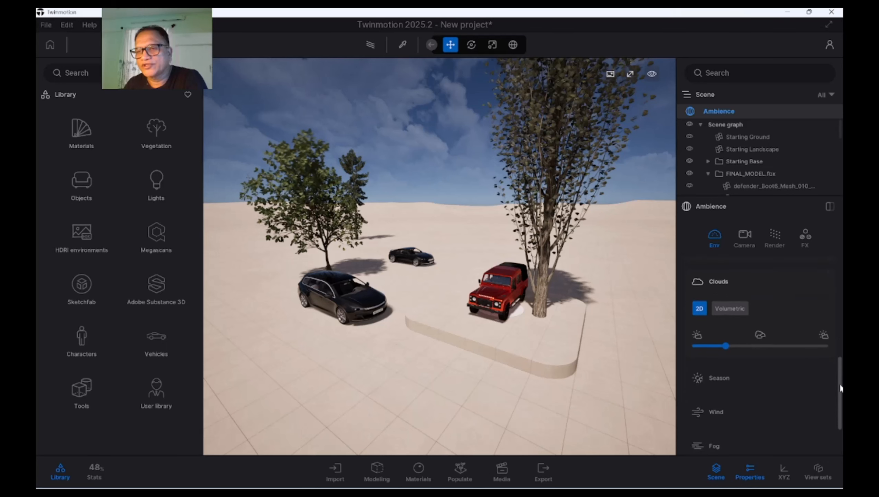
drag(841, 389, 842, 402)
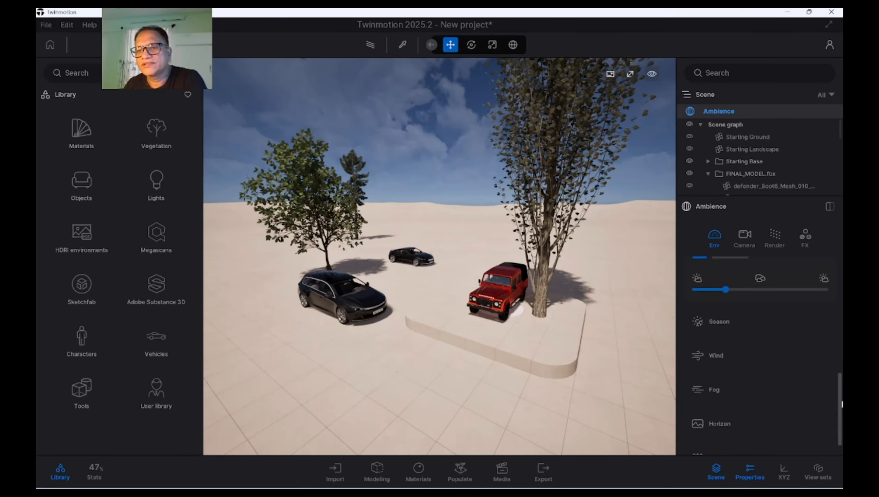
click(713, 392)
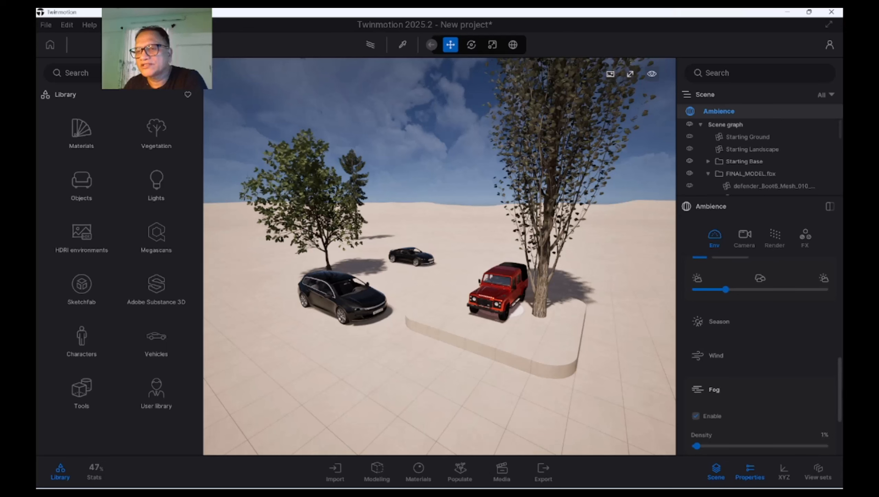
scroll(808, 418, down, 3)
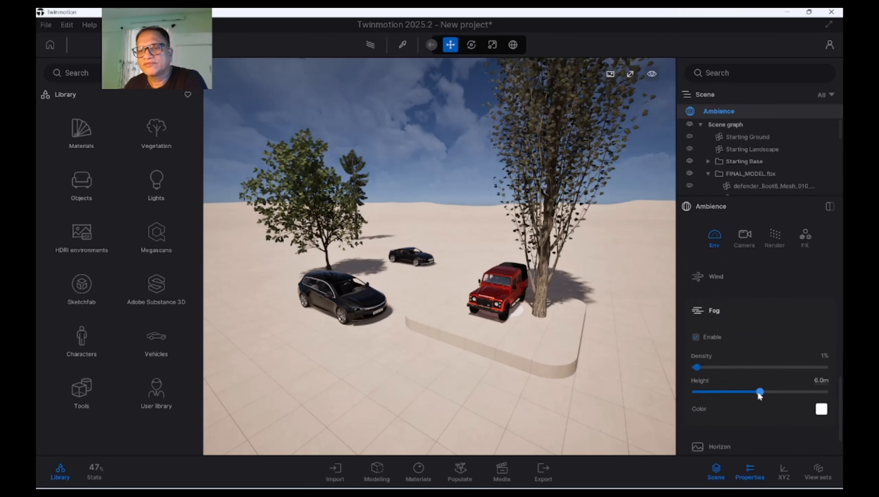
drag(697, 368, 747, 392)
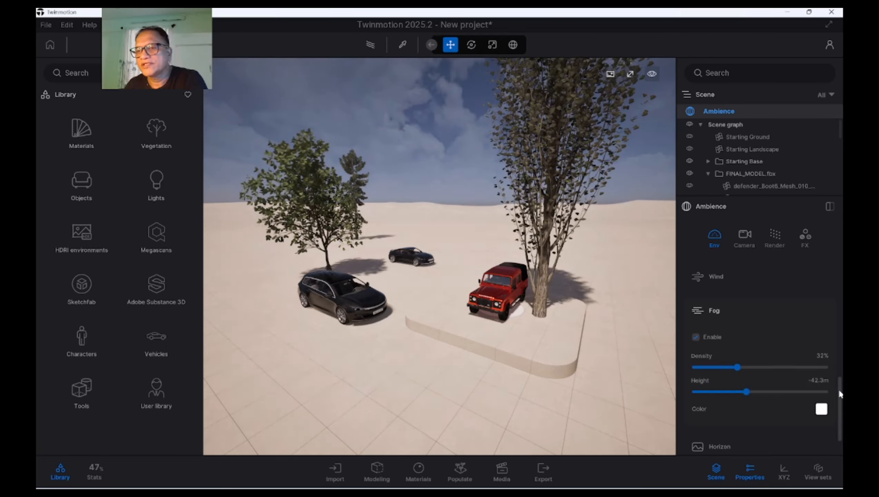
Raise the season's rain setting to slightly past the middle of its range
scroll(839, 390, down, 1)
scroll(836, 368, up, 5)
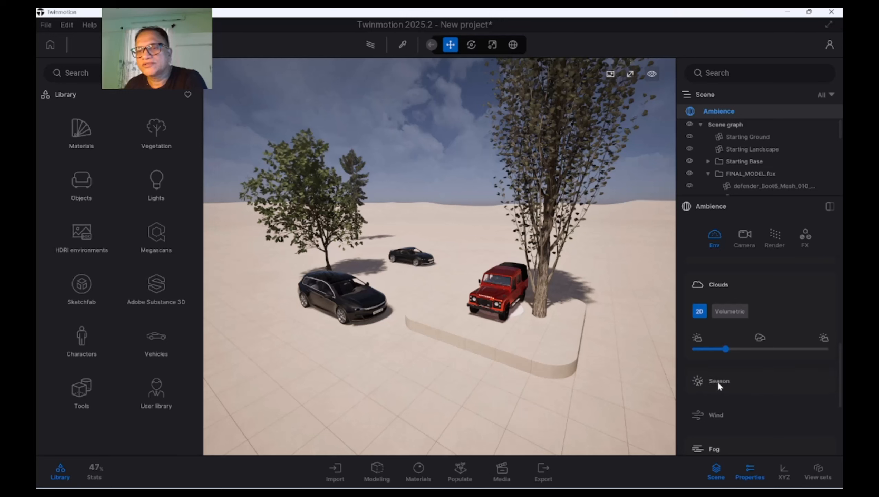
click(718, 382)
drag(694, 417, 770, 415)
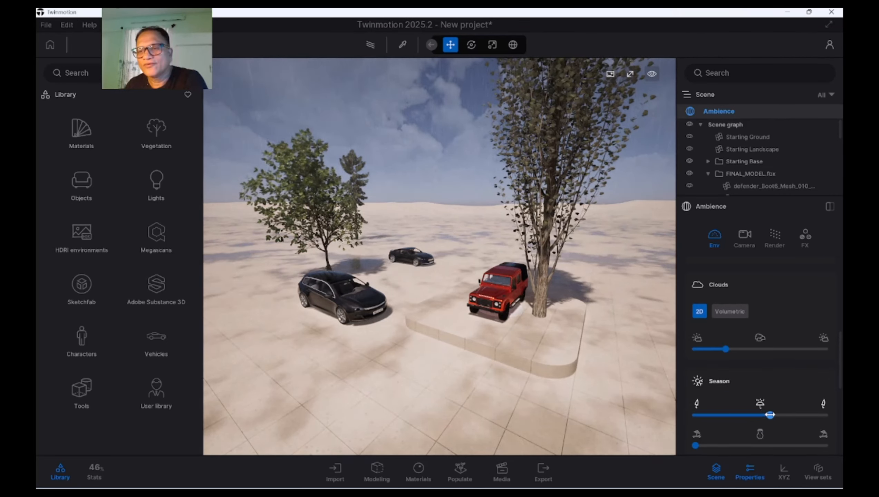
Raise the season's snow setting to about a third of its range and shift the tree foliage about 30% toward autumn
scroll(777, 411, down, 3)
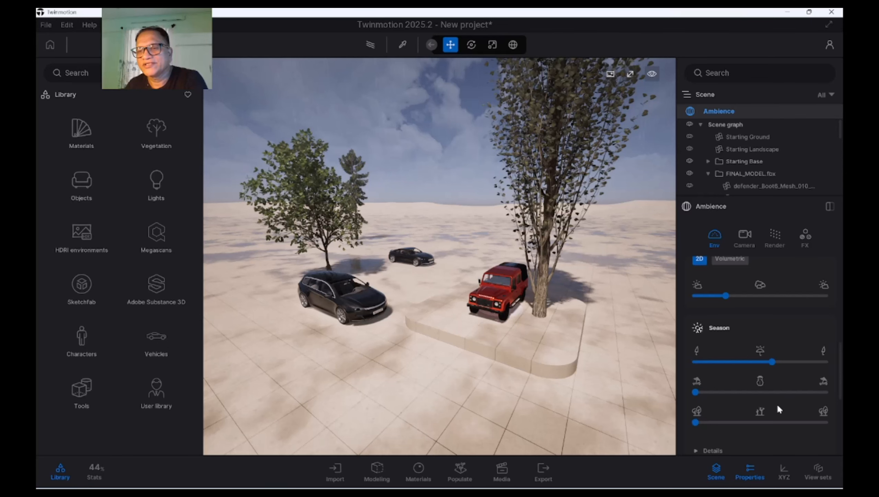
drag(696, 392, 738, 392)
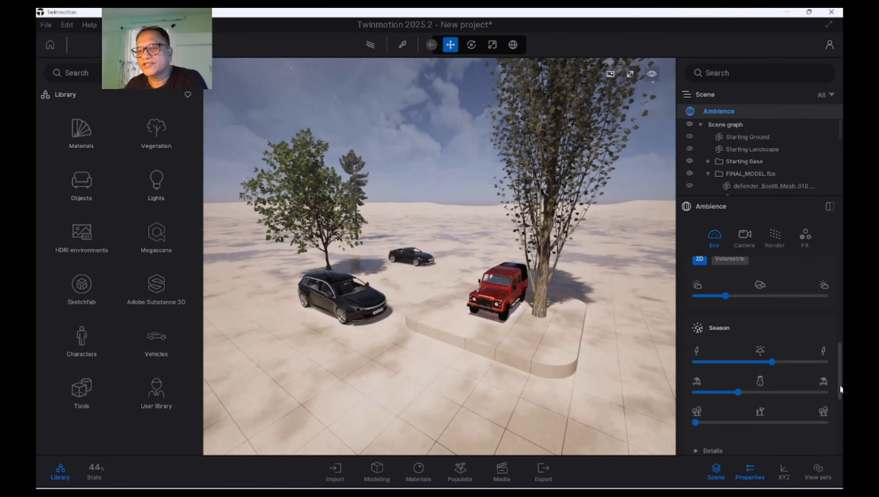
drag(841, 390, 841, 400)
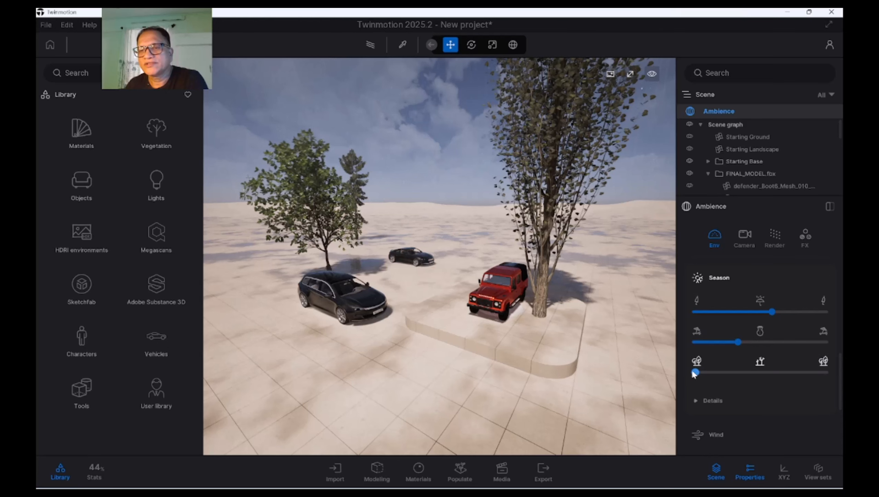
drag(696, 372, 734, 372)
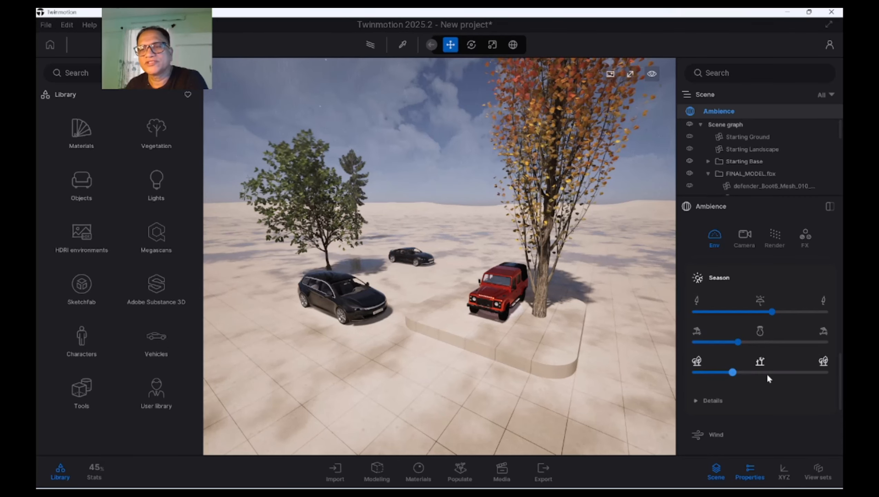
Frame the cars and trees in the view and create a first image of the scene
drag(840, 392, 841, 405)
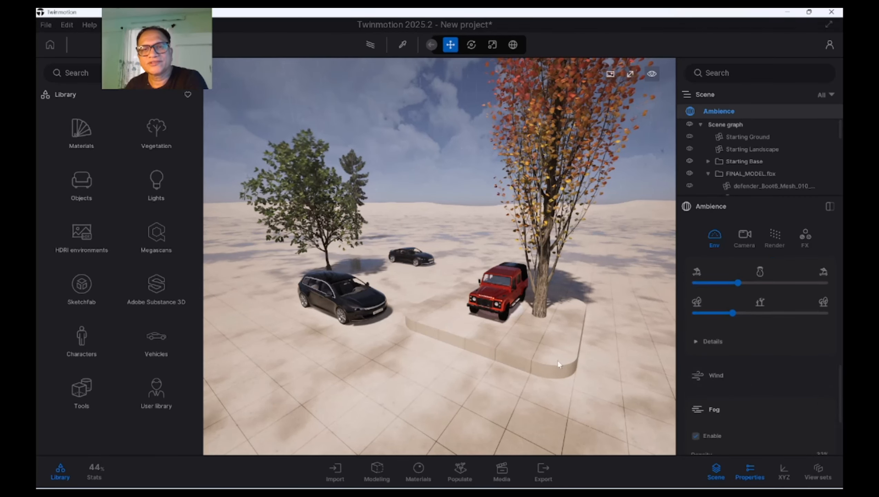
shift+middle_drag(557, 360, 510, 336)
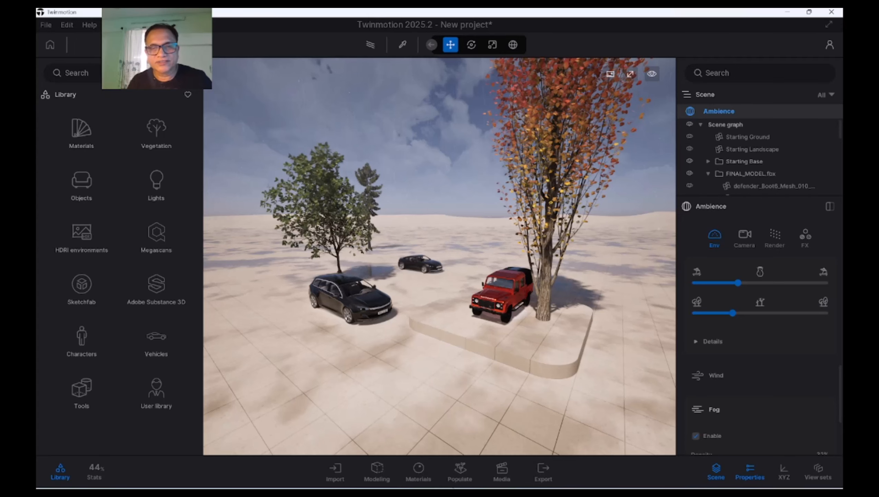
click(500, 470)
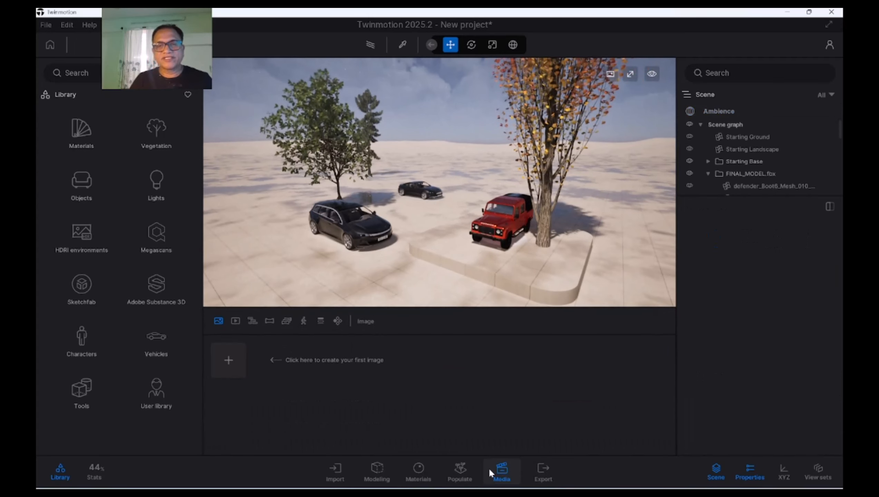
click(337, 322)
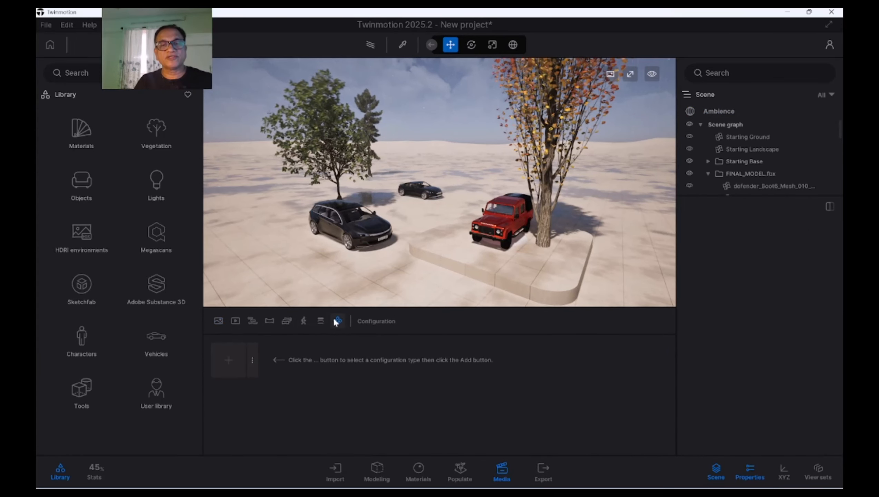
click(218, 322)
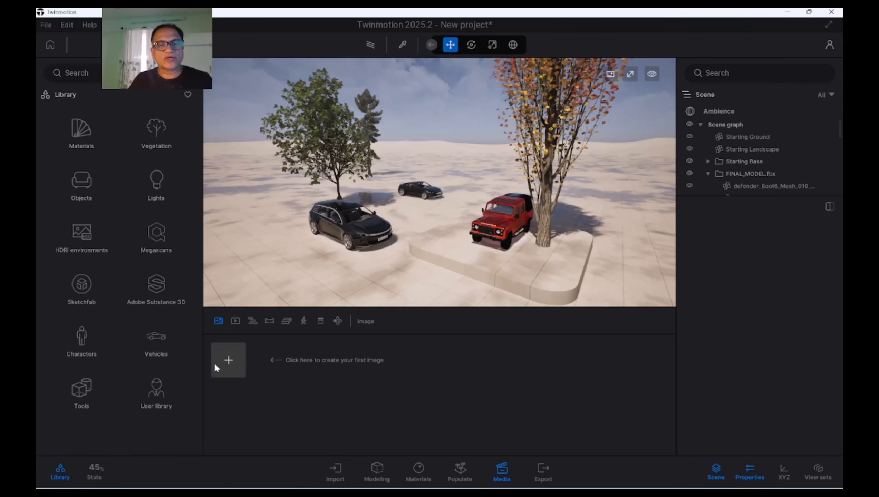
click(232, 359)
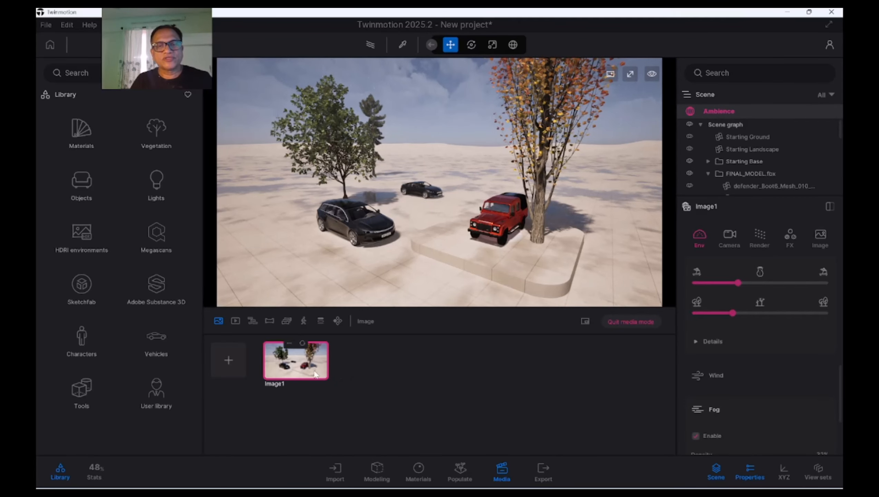
View the scene from a higher angle, raise the snow setting to just under half, and create a second image
shift+middle_drag(389, 207, 452, 235)
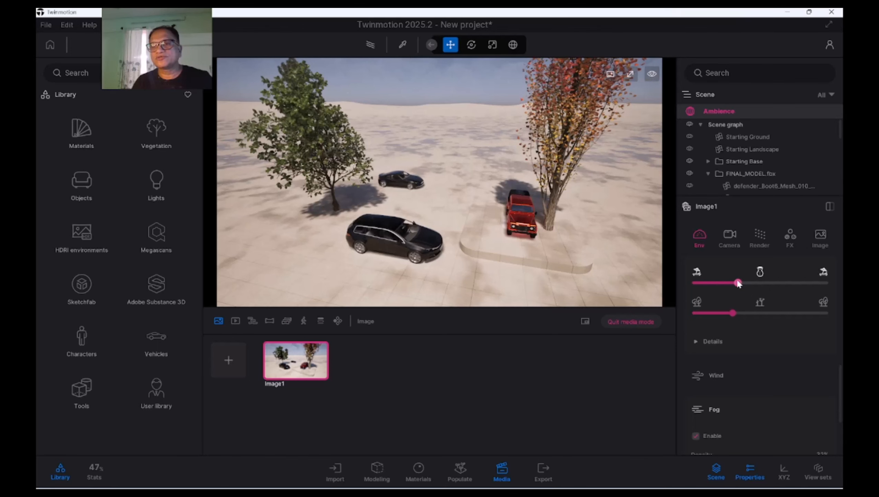
drag(738, 283, 756, 283)
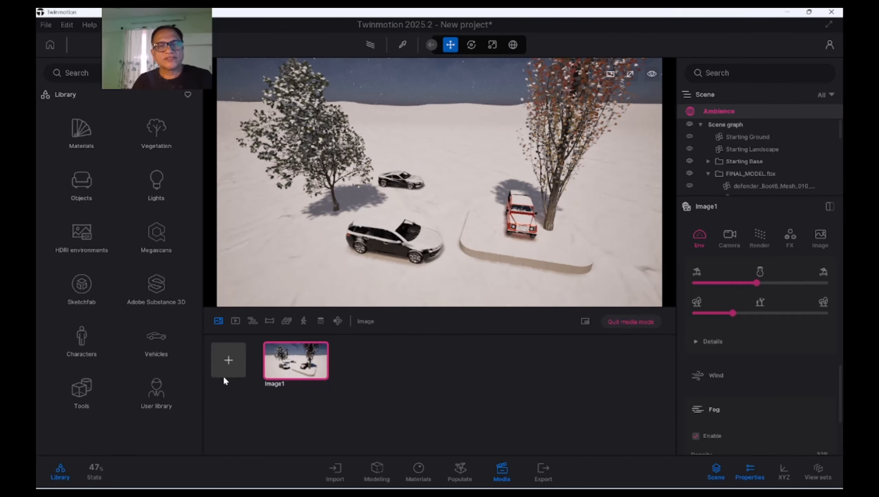
click(231, 359)
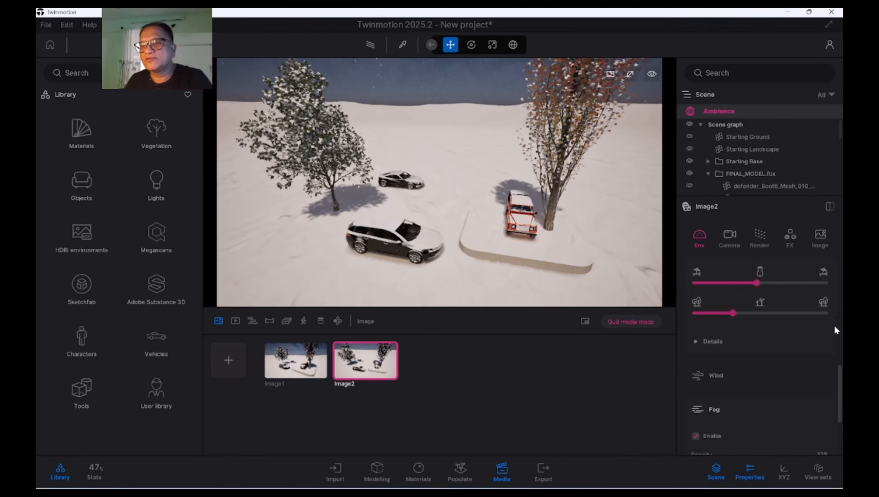
Raise the second image's 2D cloud cover to about 40% of its range and create a third image
drag(838, 371, 838, 343)
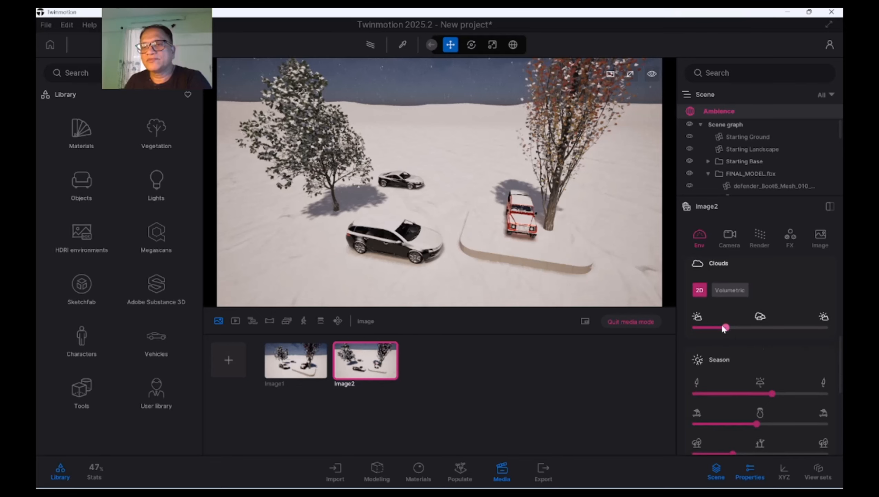
drag(725, 330, 748, 331)
click(229, 360)
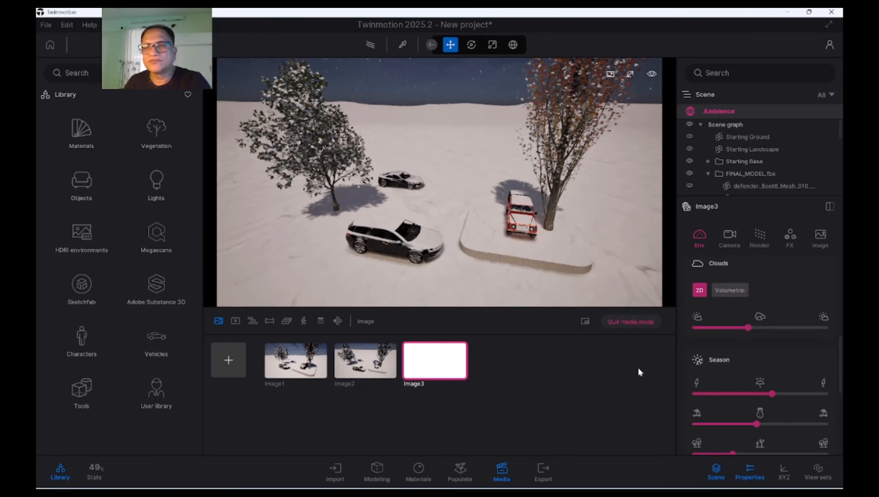
Set the time of day to 18:30 and create a fourth image, then set its north offset to 293° and create a fifth
drag(842, 381, 838, 316)
drag(765, 300, 796, 303)
click(229, 360)
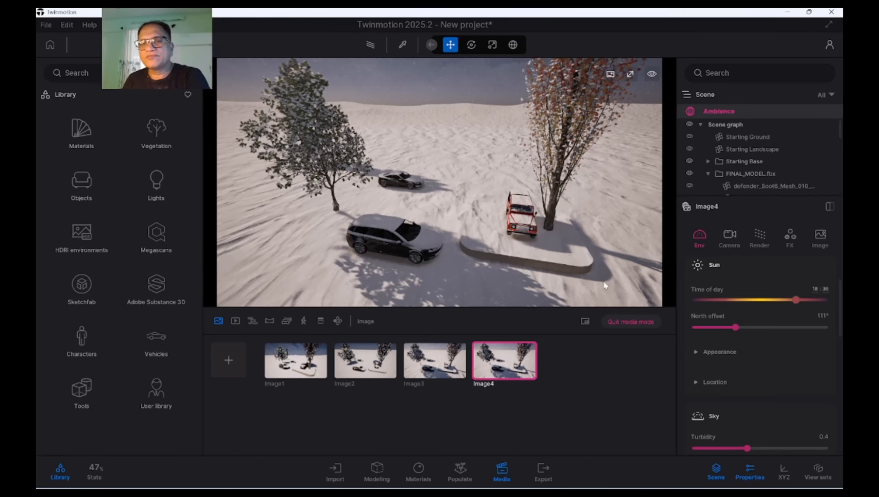
drag(755, 329, 801, 328)
click(228, 360)
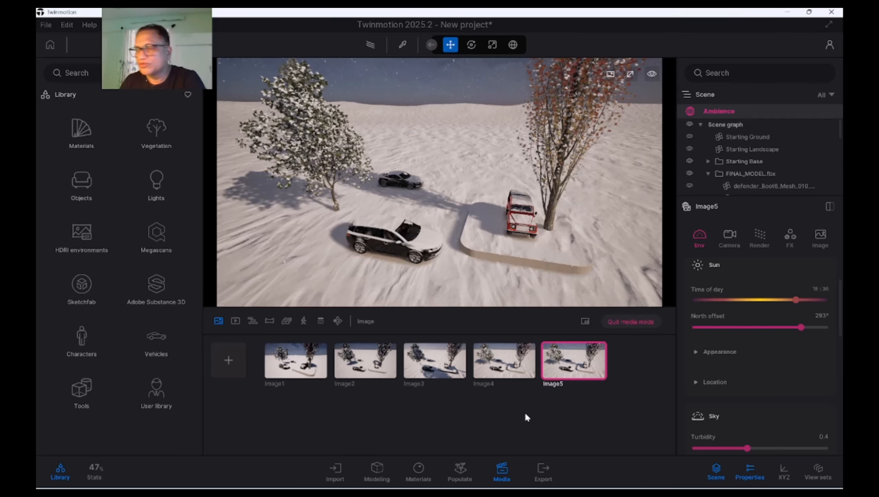
Open the selection of images for local export
click(545, 473)
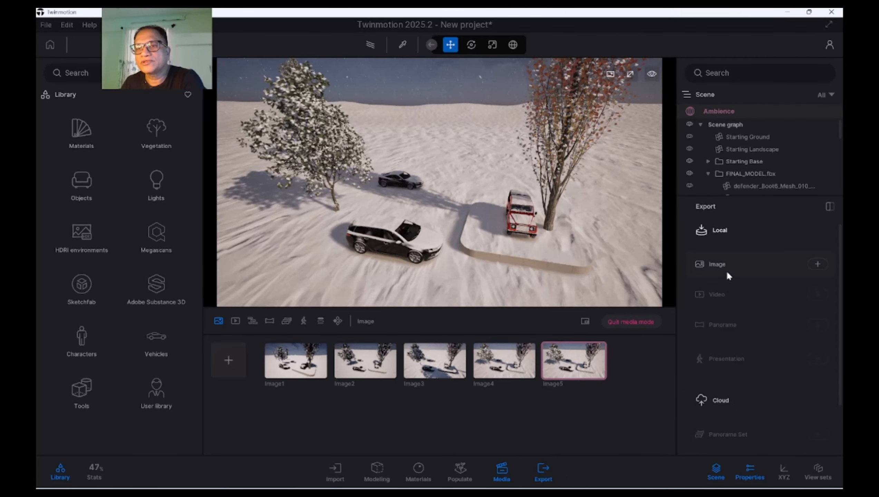
click(818, 264)
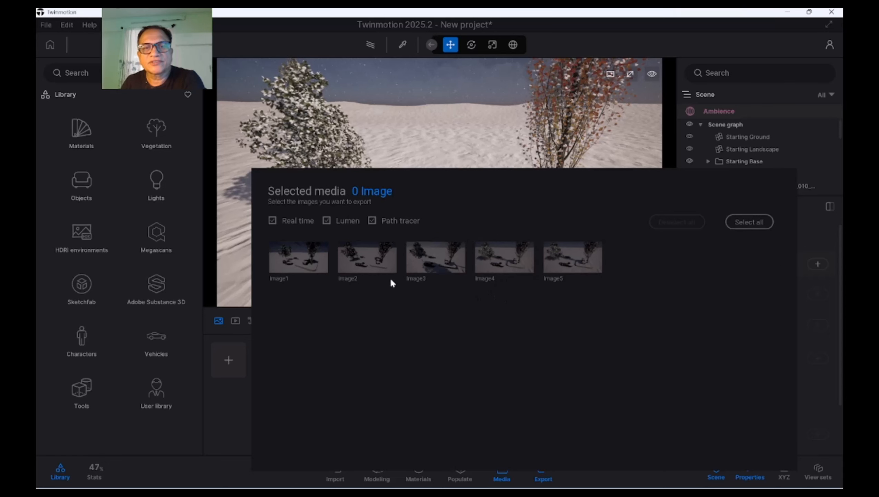
click(299, 258)
click(367, 258)
click(435, 258)
click(504, 258)
click(572, 258)
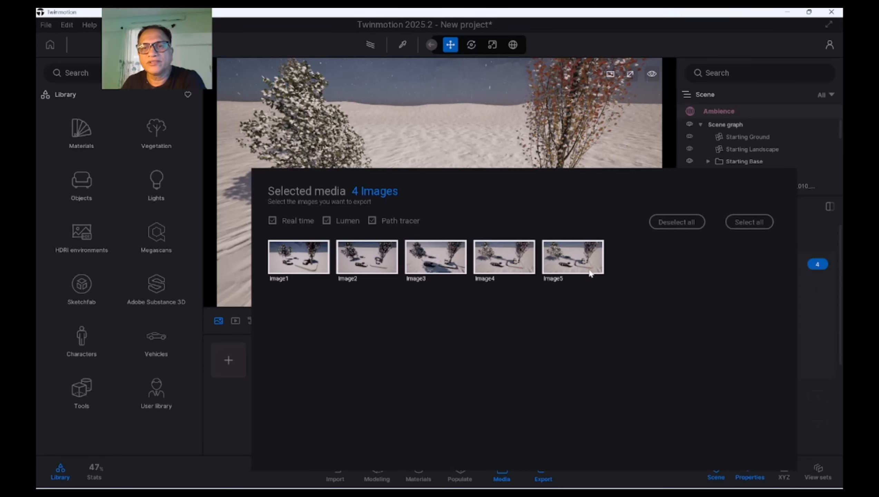
click(588, 268)
click(675, 225)
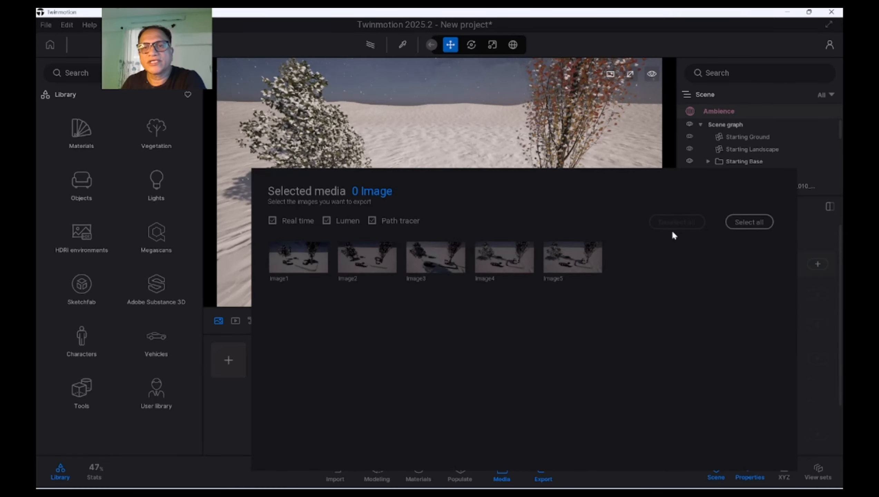
Select all five images for local export and start the export
click(749, 224)
click(835, 266)
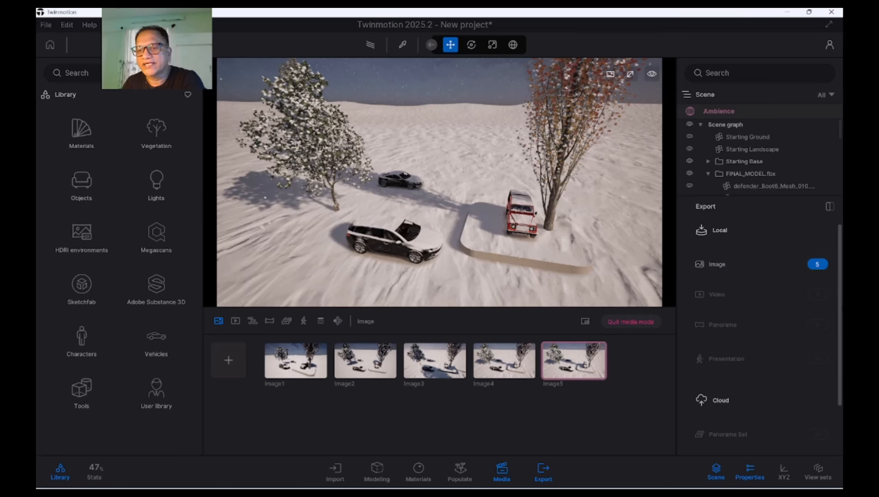
drag(842, 393, 843, 442)
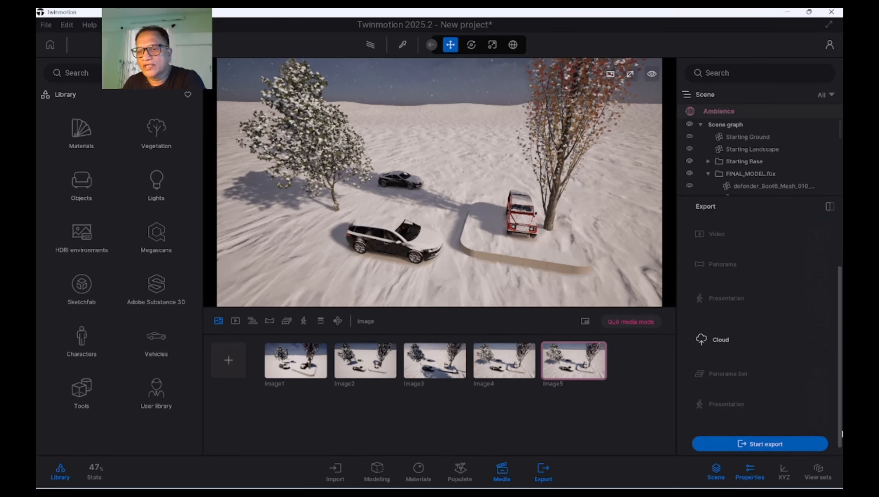
click(761, 438)
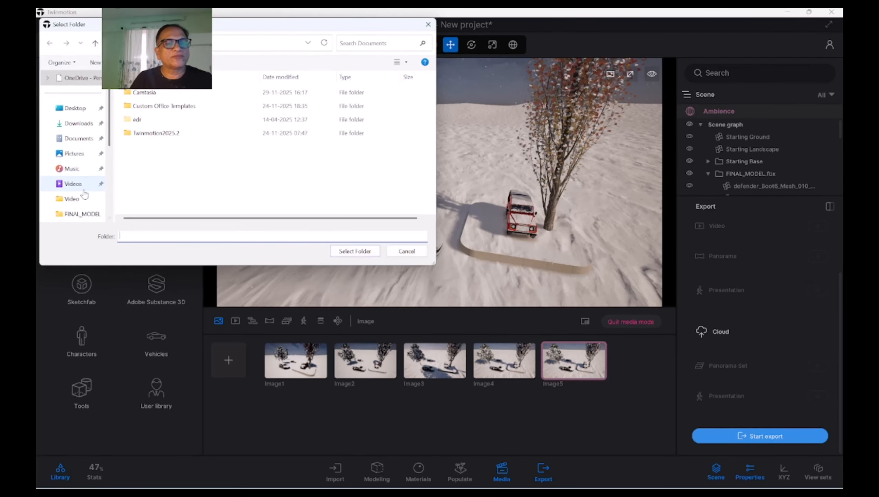
Create a folder named 29Nov in Pictures and export the images into it
click(82, 160)
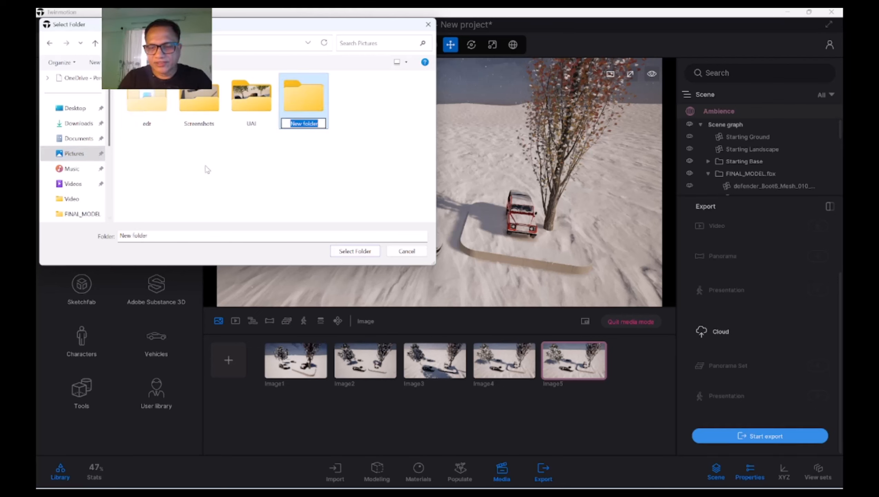
text(29)
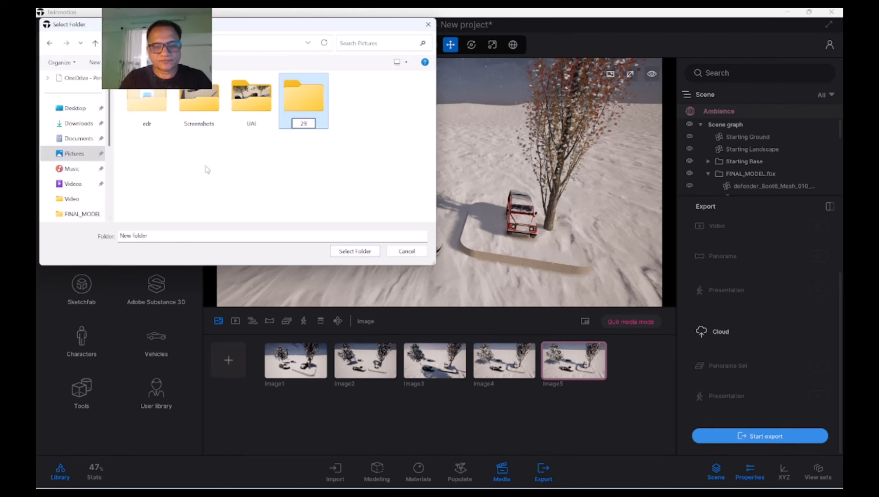
text(Nov)
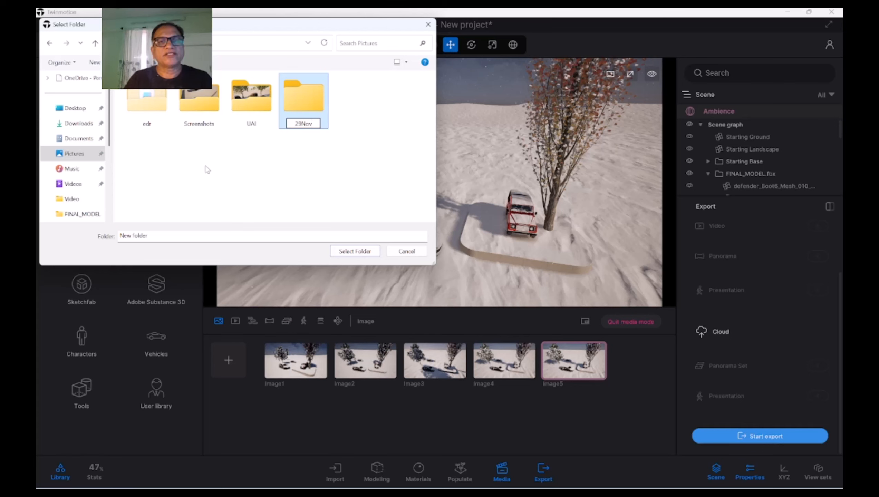
click(278, 185)
double_click(298, 134)
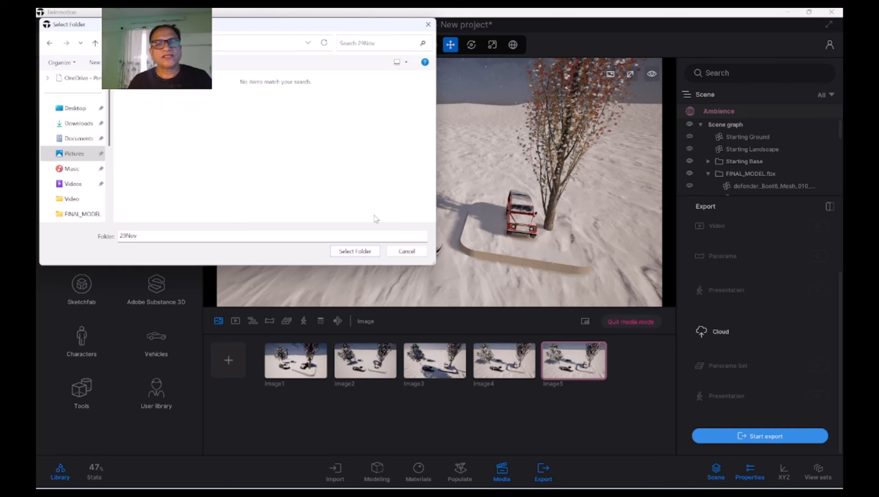
click(354, 251)
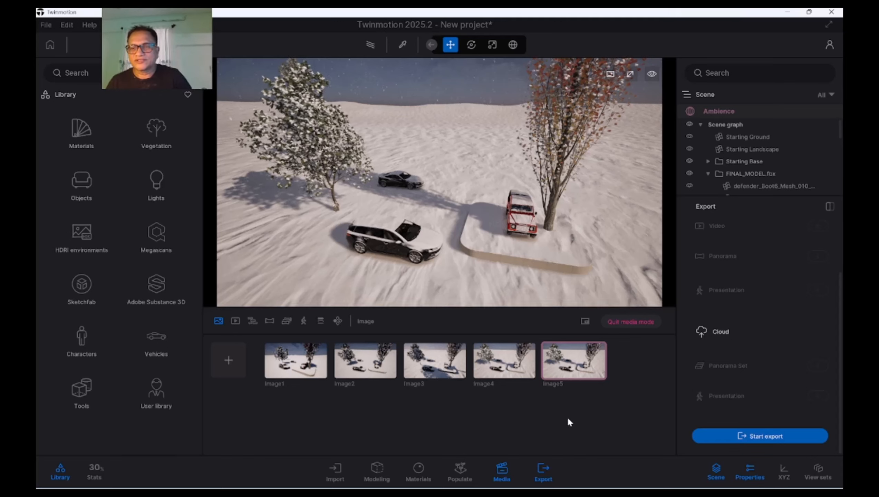
Switch to File Explorer and open the 29Nov folder in Pictures
mouse_move(451, 494)
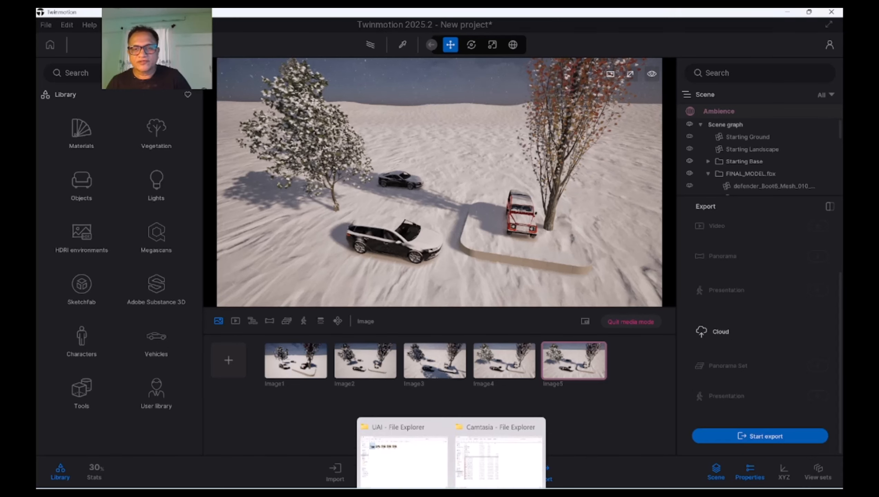
click(423, 463)
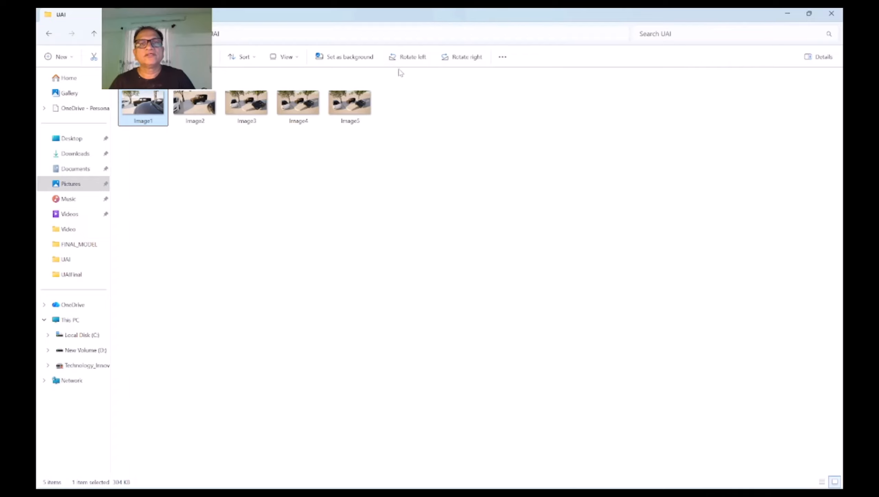
click(70, 183)
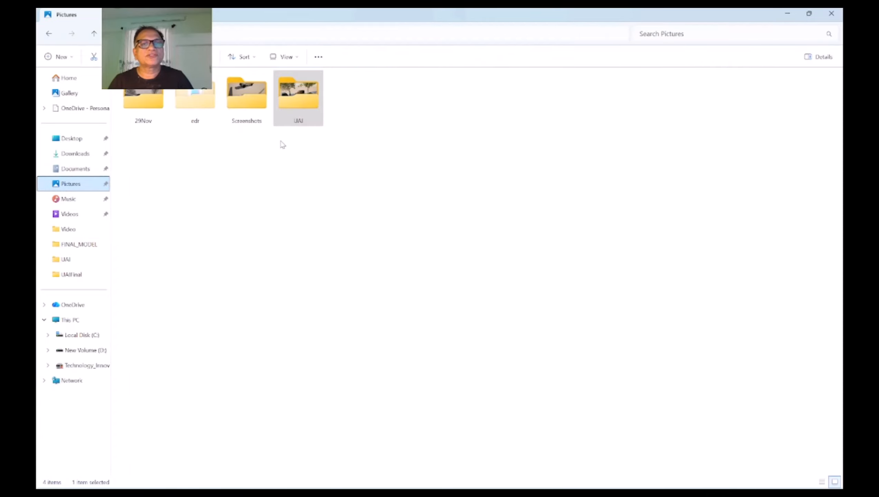
double_click(166, 118)
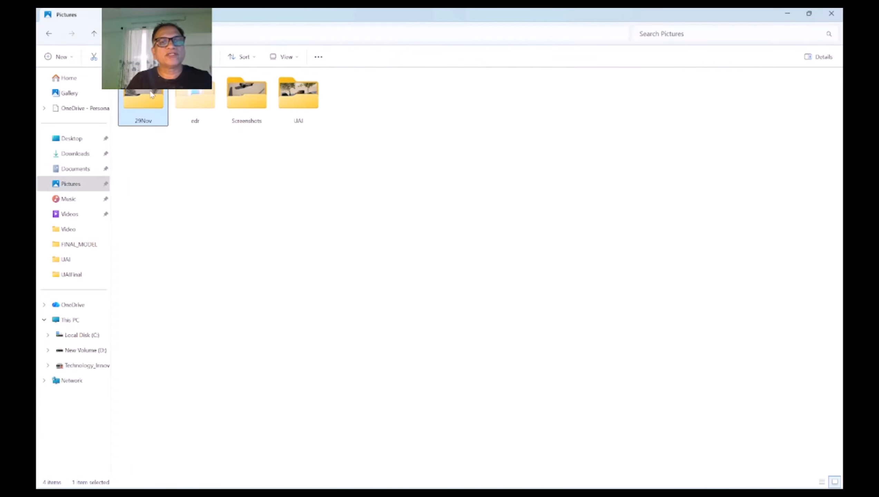
Open the exported Image1 in a maximized viewer and page through the renders up to Image4
double_click(146, 113)
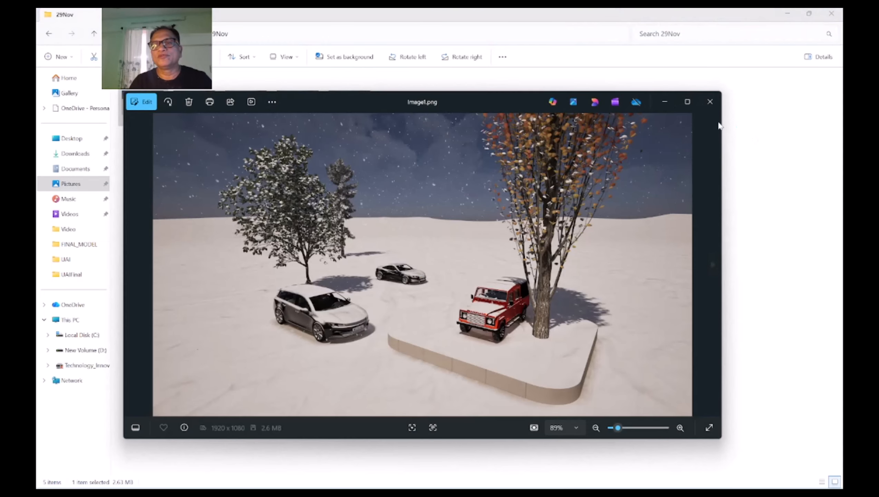
click(688, 102)
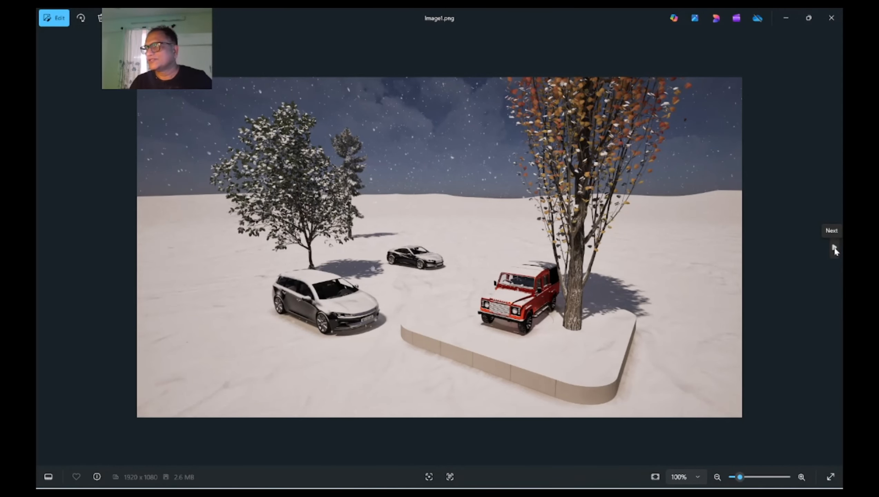
click(835, 248)
click(835, 247)
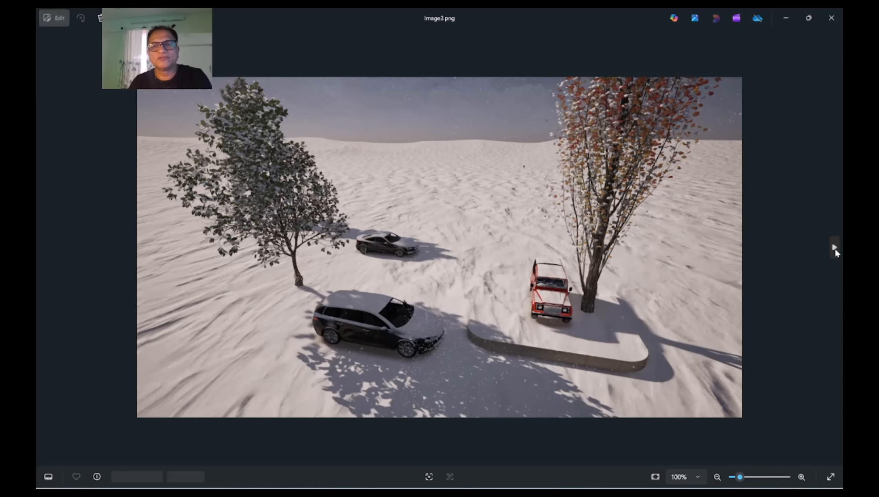
click(834, 248)
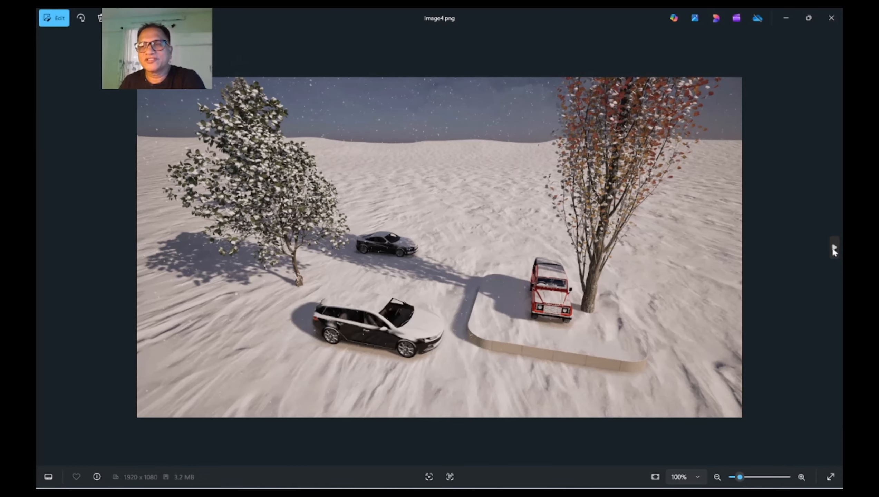